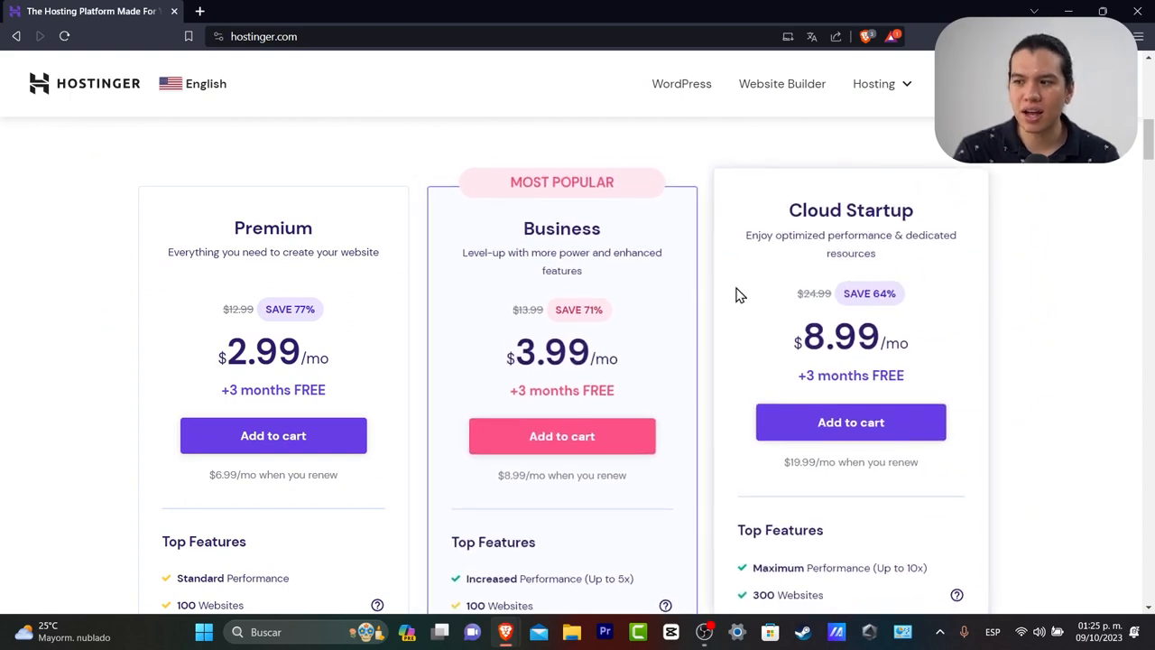
- Add the Premium hosting plan to the cart and select the 1 Month billing period at $12.99
left_click(330, 428)
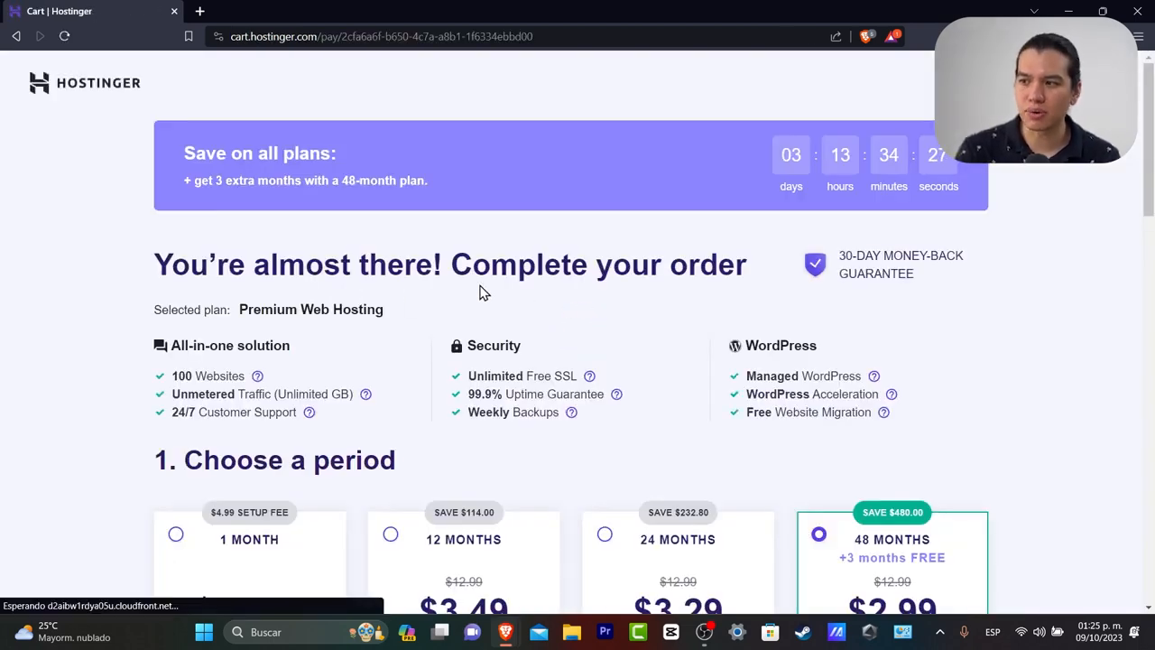
scroll(631, 300, "down", 2)
scroll(722, 340, "up", 2)
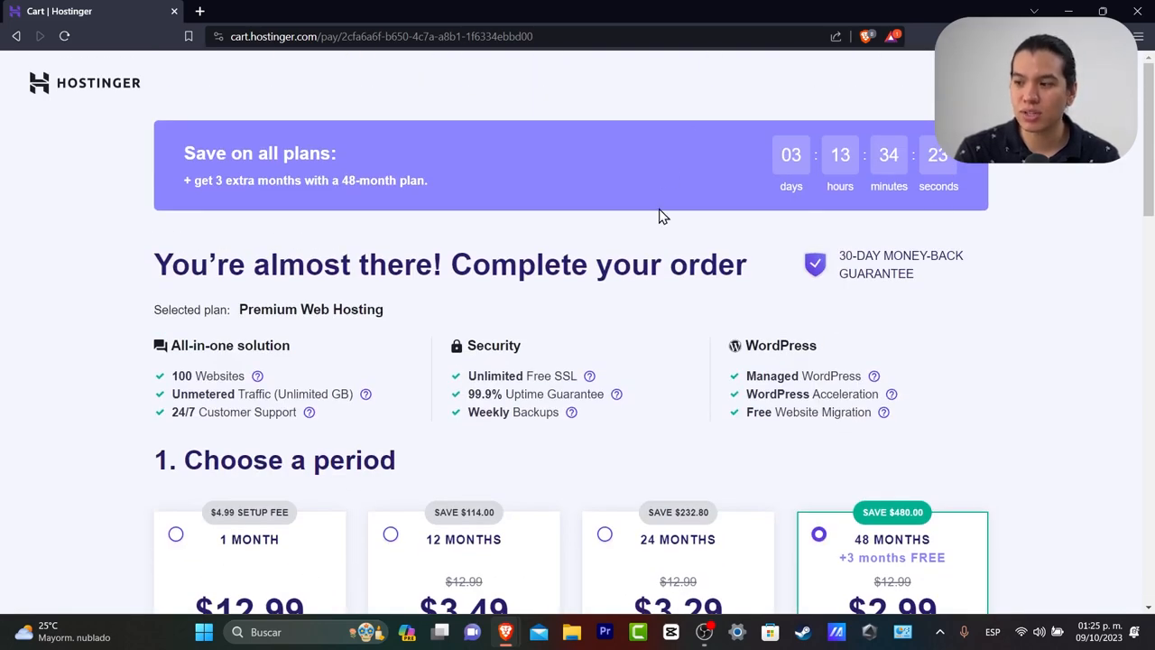
scroll(774, 301, "down", 2)
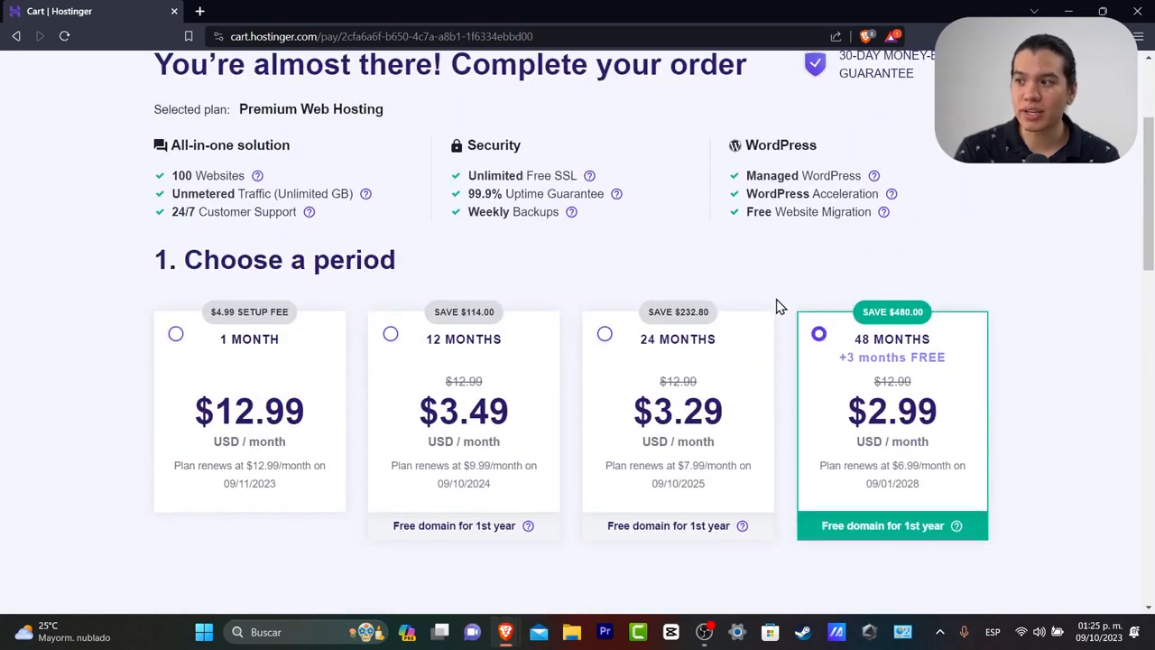
scroll(755, 348, "up", 2)
scroll(854, 265, "down", 2)
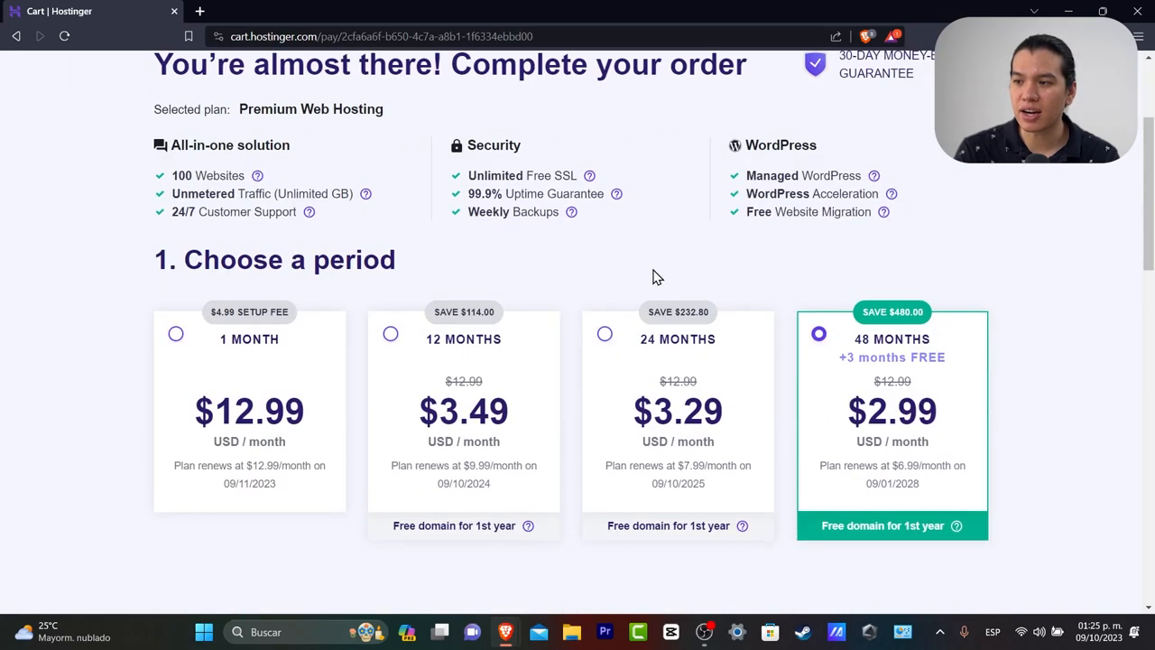
left_click(235, 359)
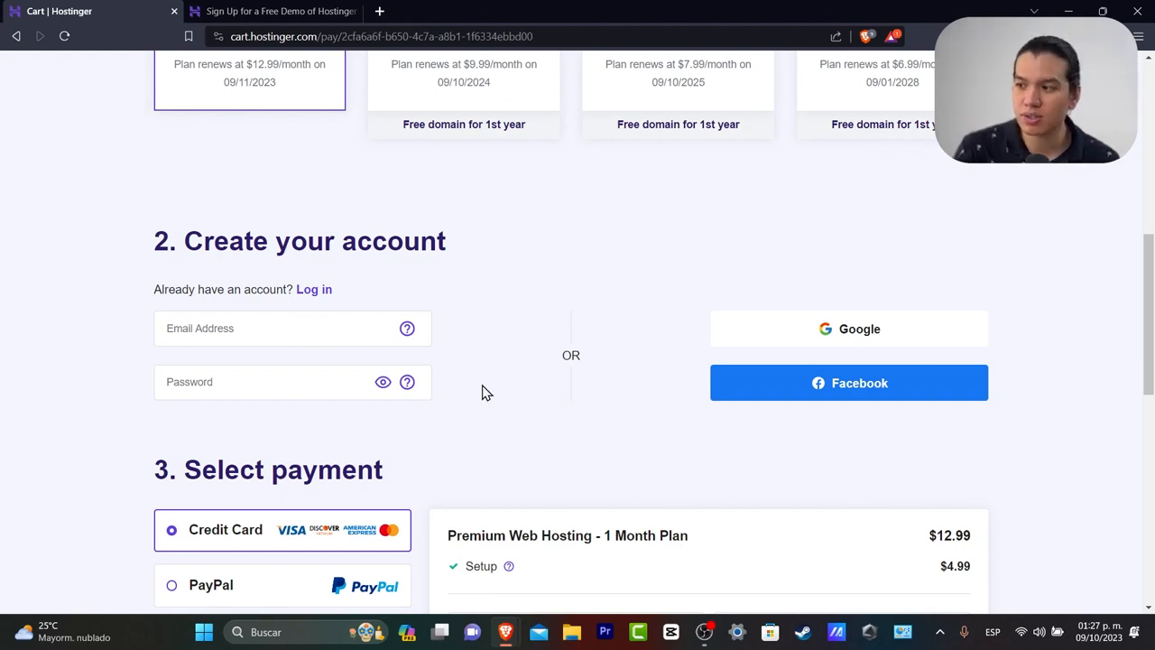
- Sign up at checkout with Google and choose the Google account to use
left_click(916, 345)
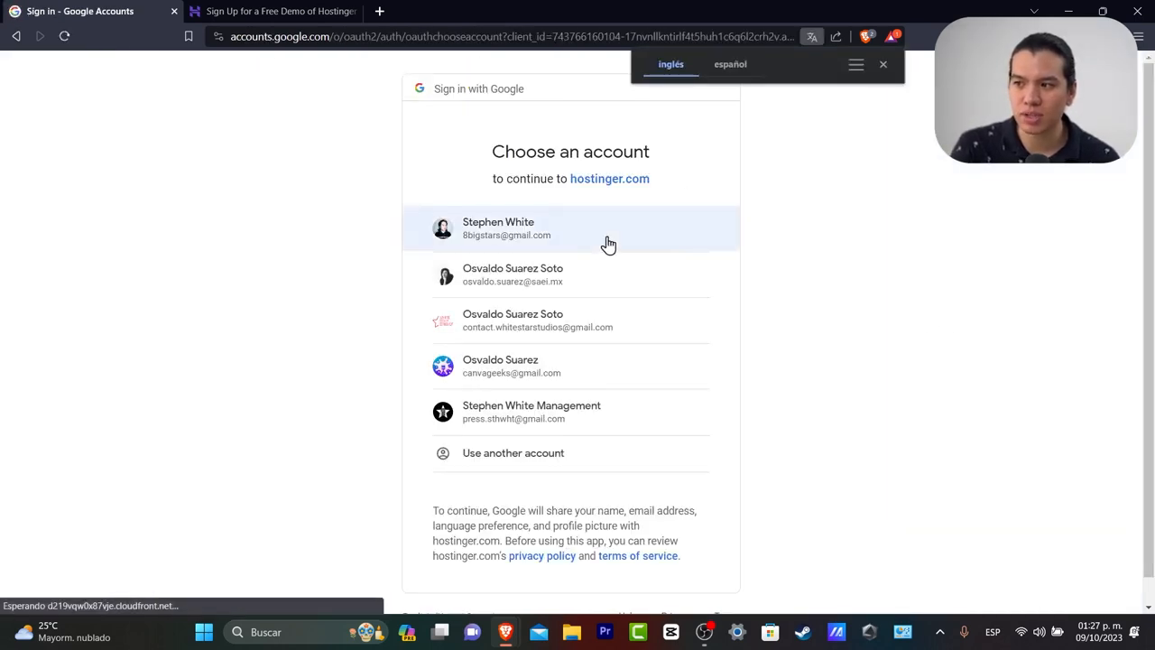
left_click(591, 240)
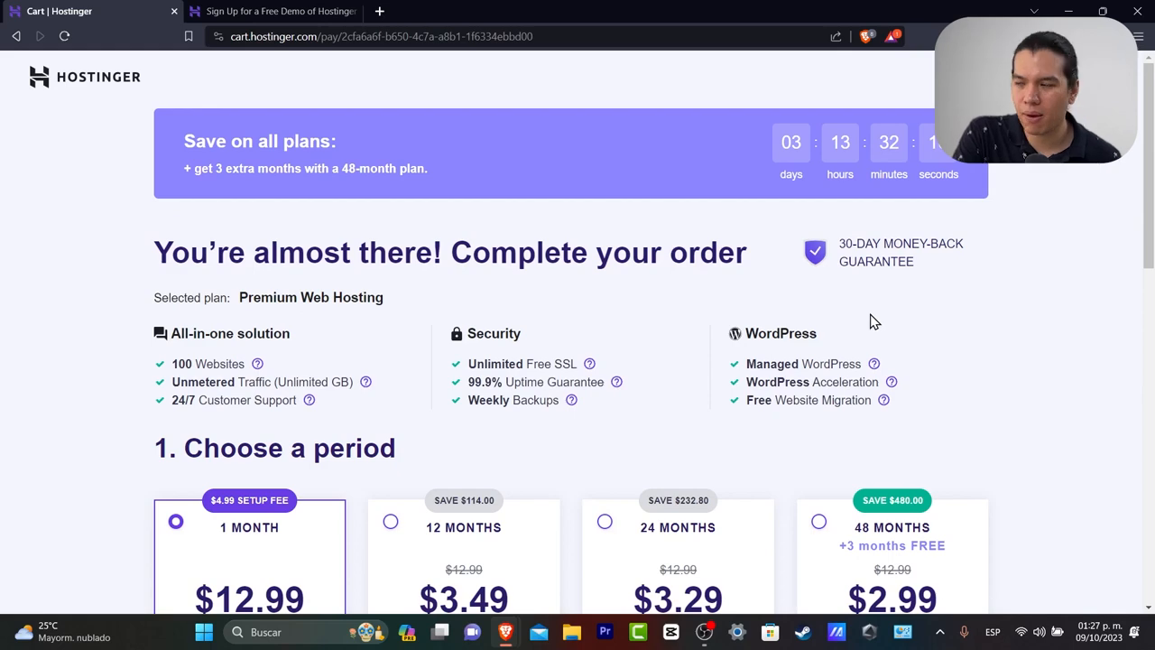
- Review the order summary, checking the 1 Month Plan and the $17.98 total
scroll(872, 319, "down", 4)
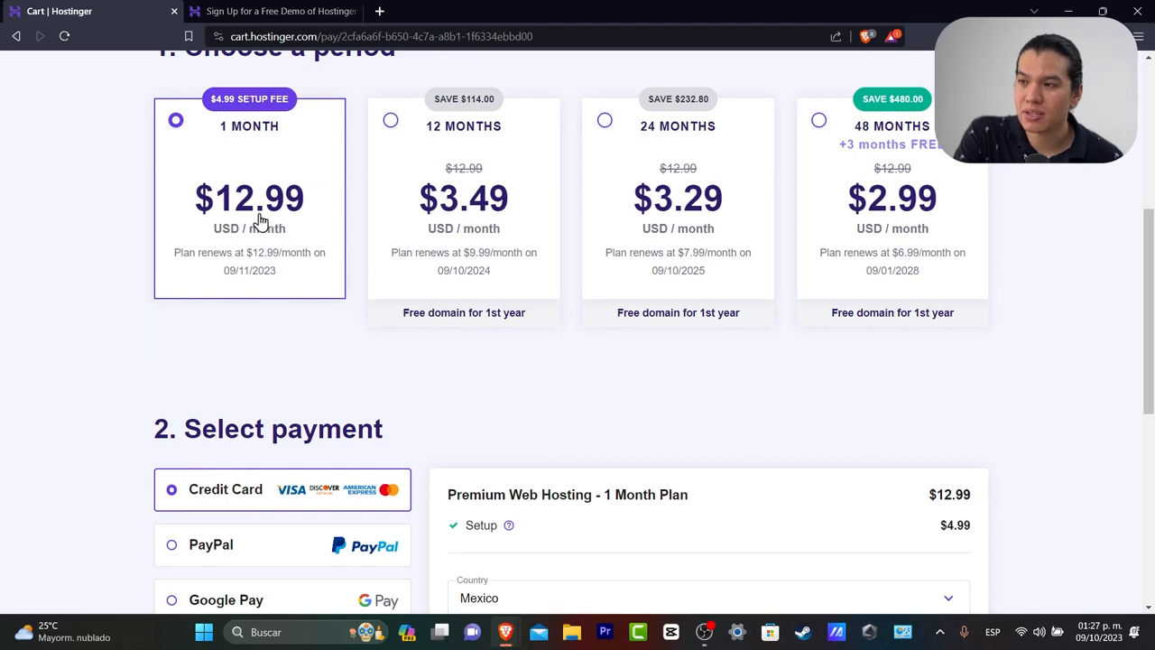
scroll(276, 220, "down", 2)
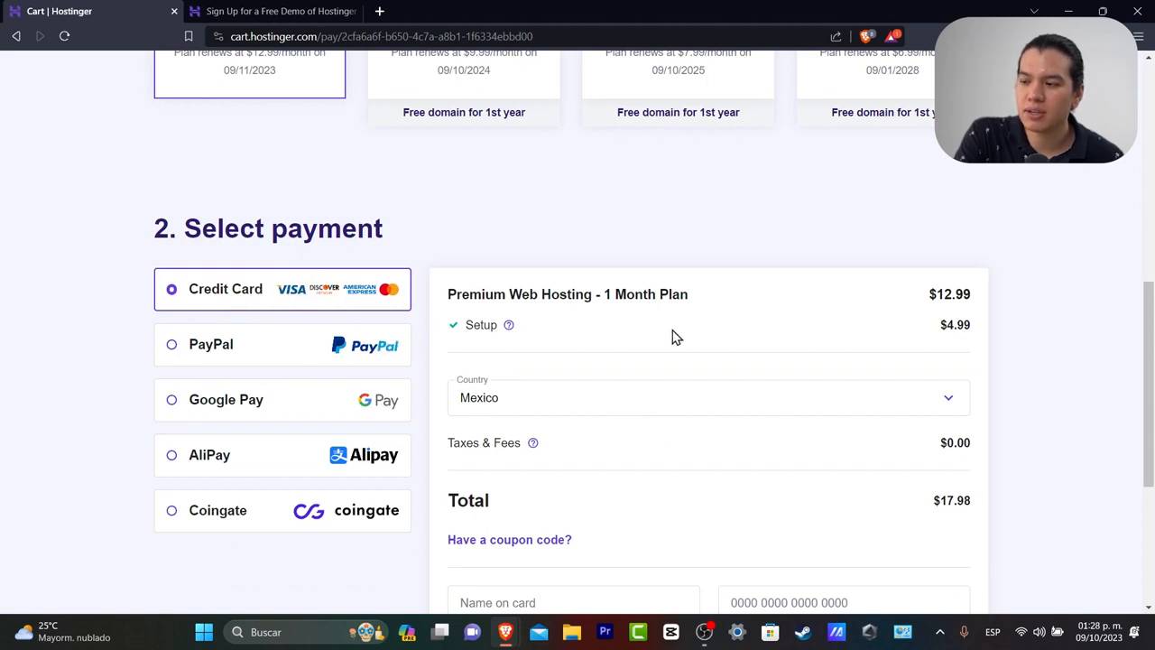
left_click_drag(575, 297, 702, 298)
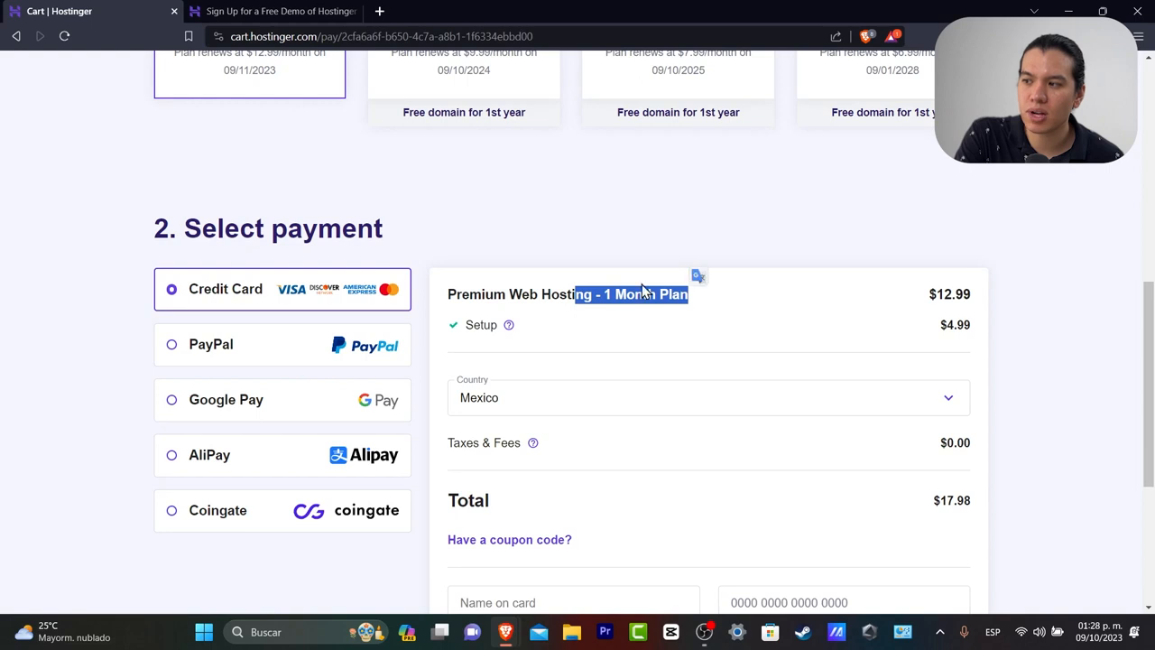
left_click(710, 309)
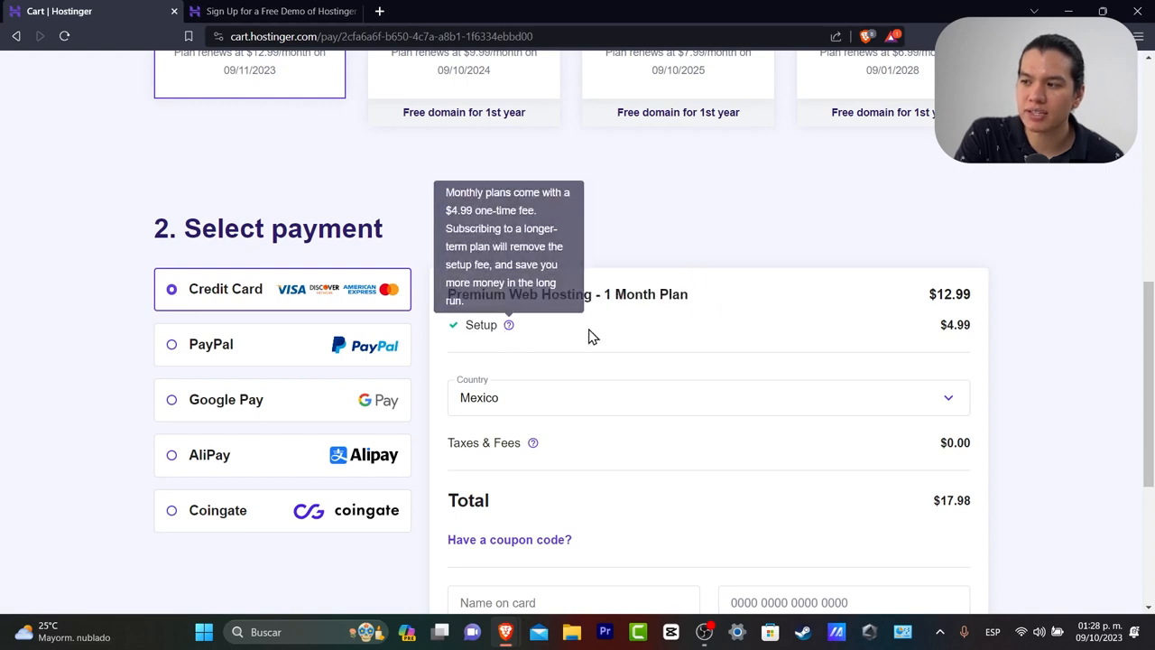
scroll(787, 361, "down", 2)
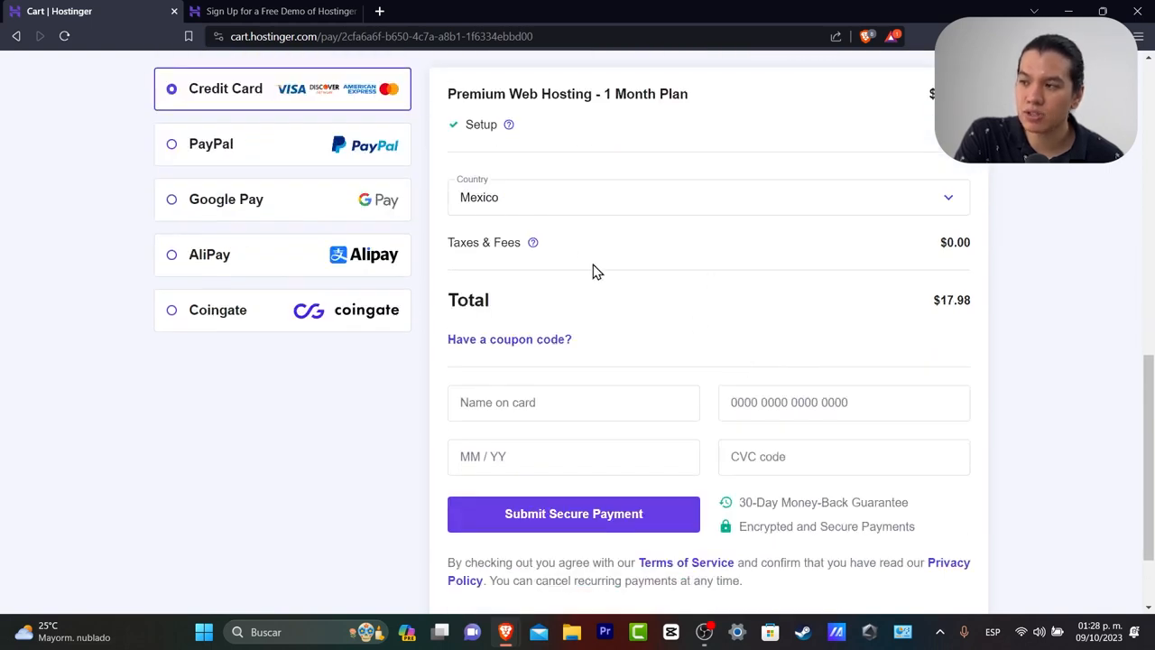
left_click_drag(931, 296, 1005, 307)
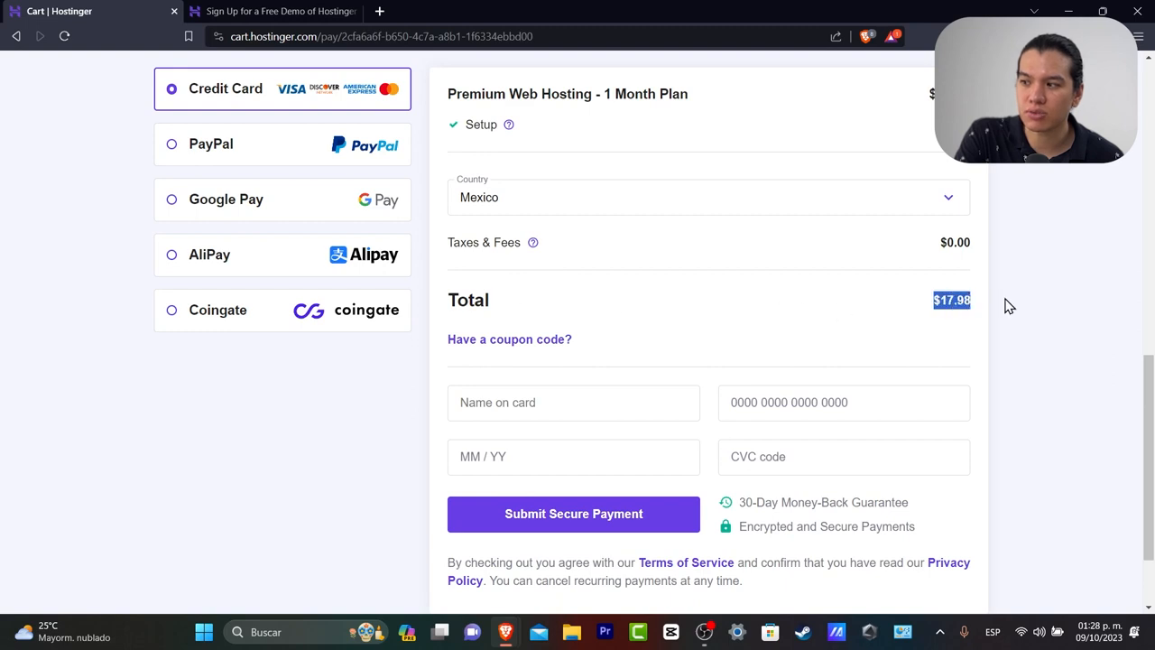
scroll(881, 333, "down", 1)
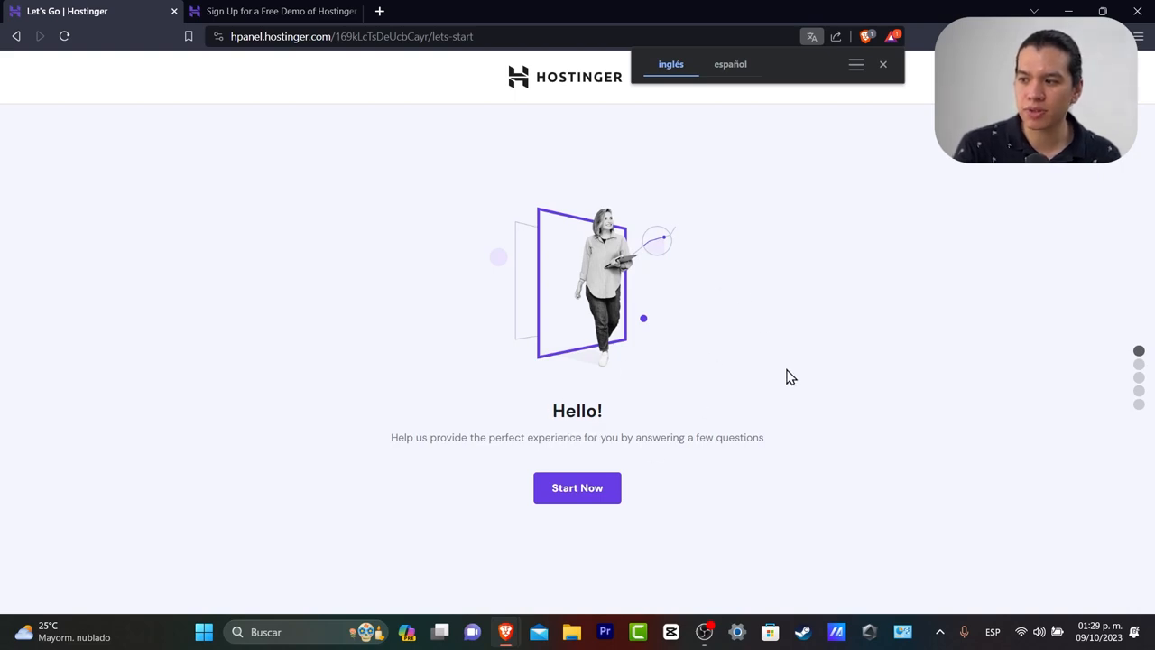
- Dismiss the translation popup, start onboarding, and answer 'for myself' and 'building it myself'
left_click(884, 65)
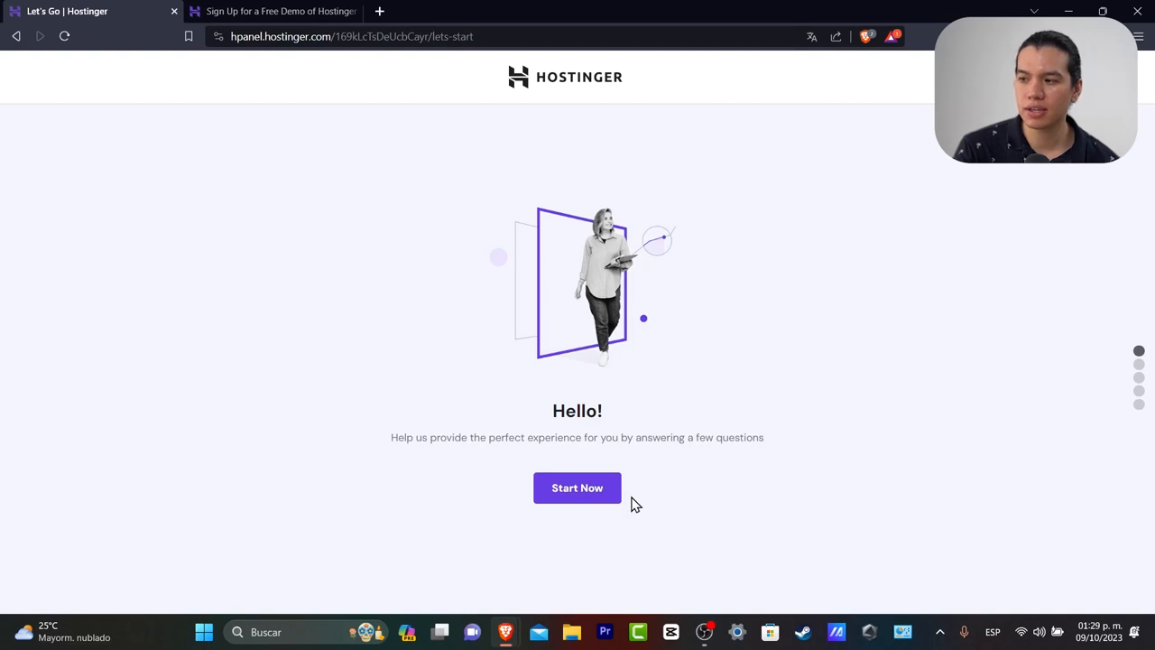
left_click(610, 499)
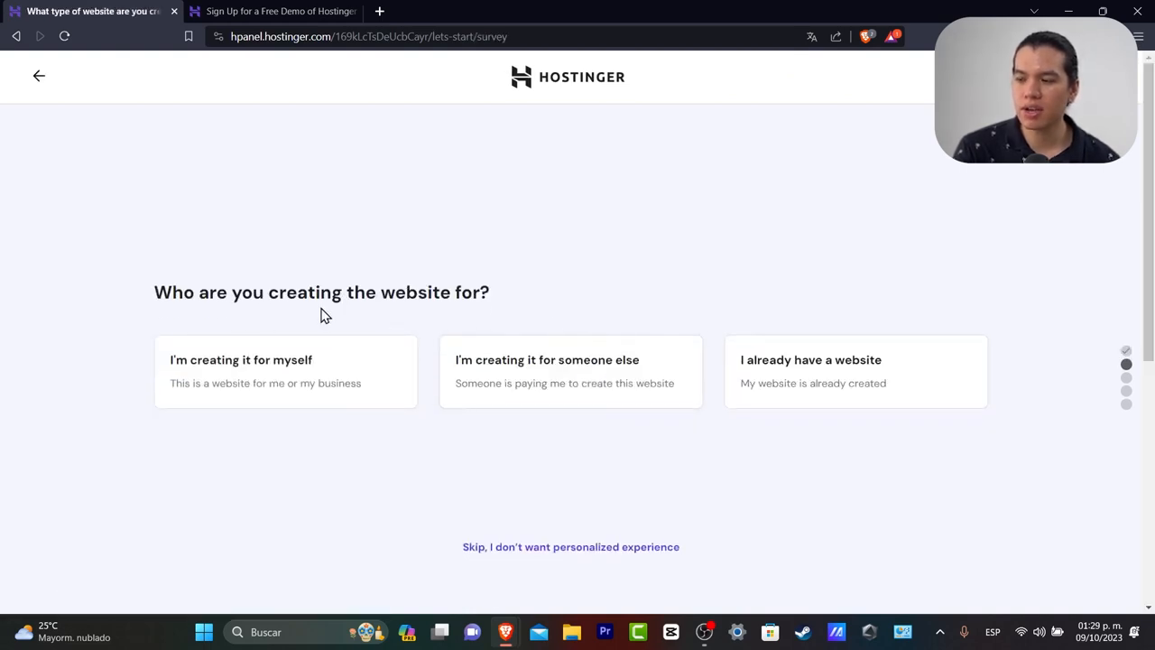
left_click_drag(246, 288, 497, 297)
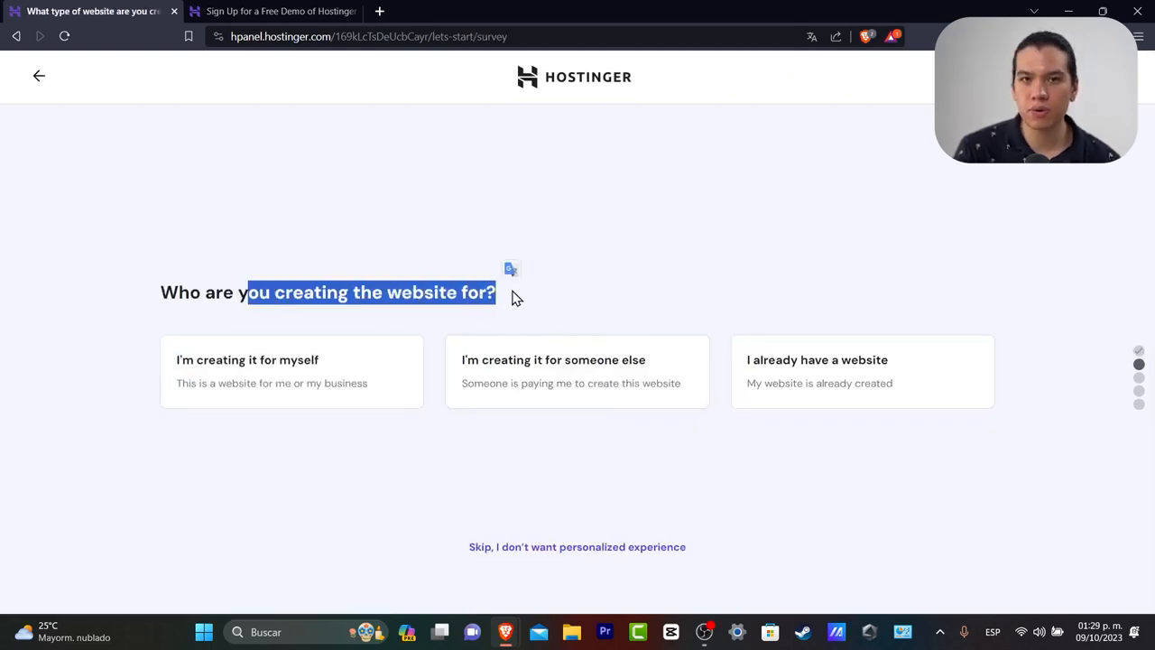
left_click(515, 299)
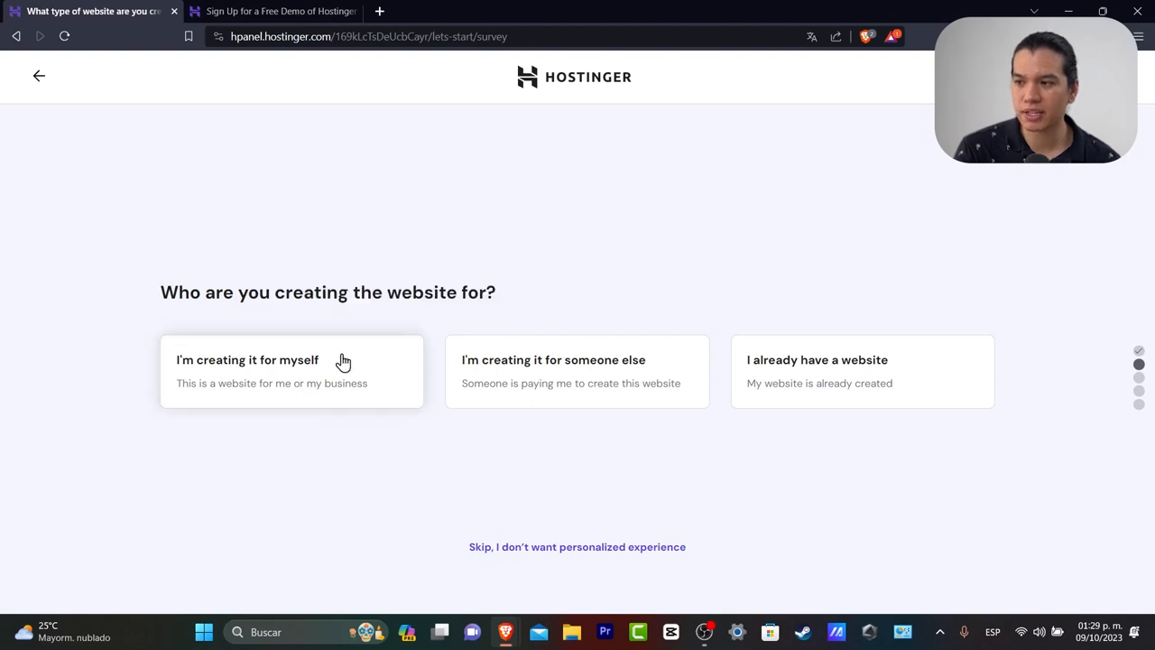
left_click(343, 360)
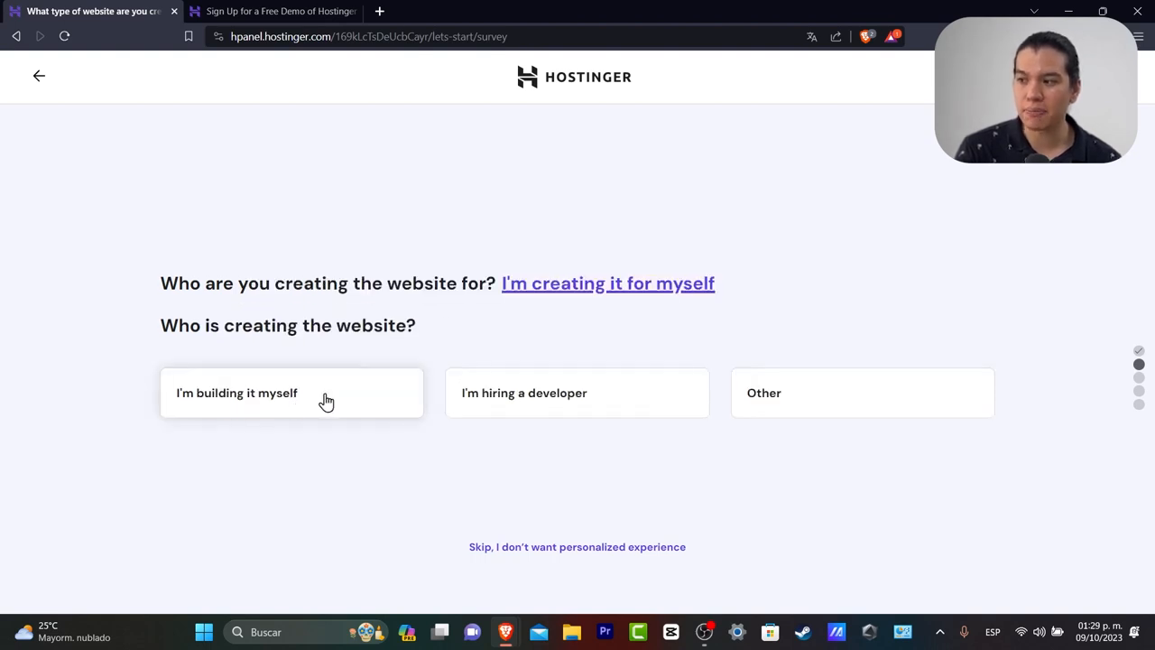
left_click(289, 398)
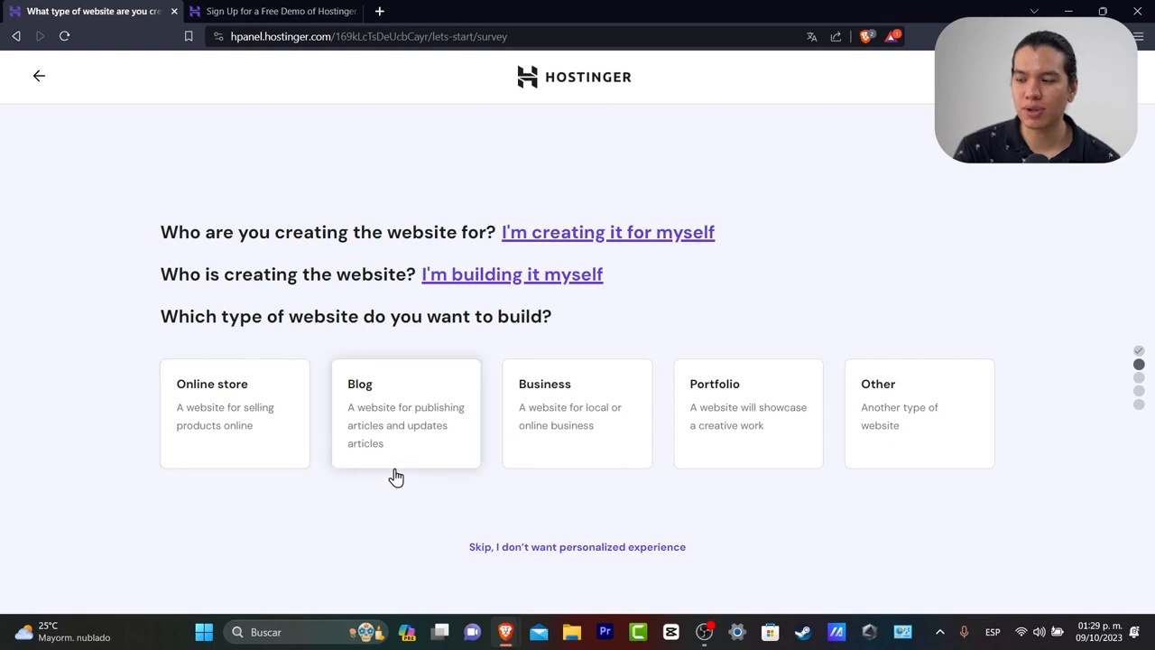
- Choose Online store as the website type and answer yes to getting help
left_click(901, 454)
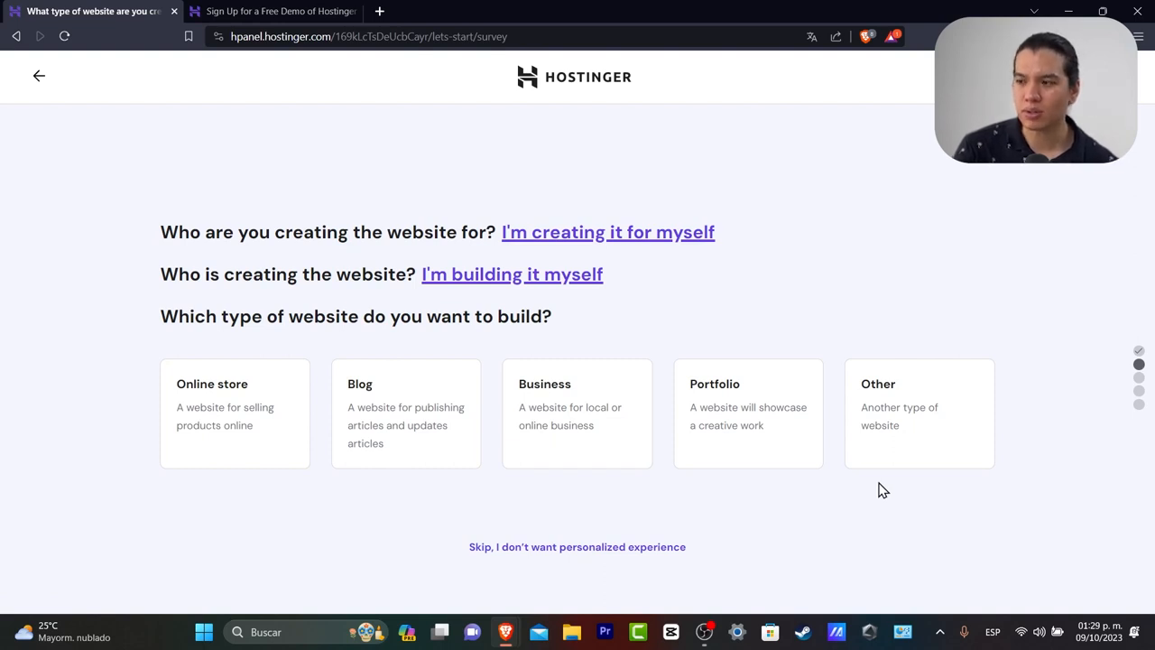
left_click(267, 440)
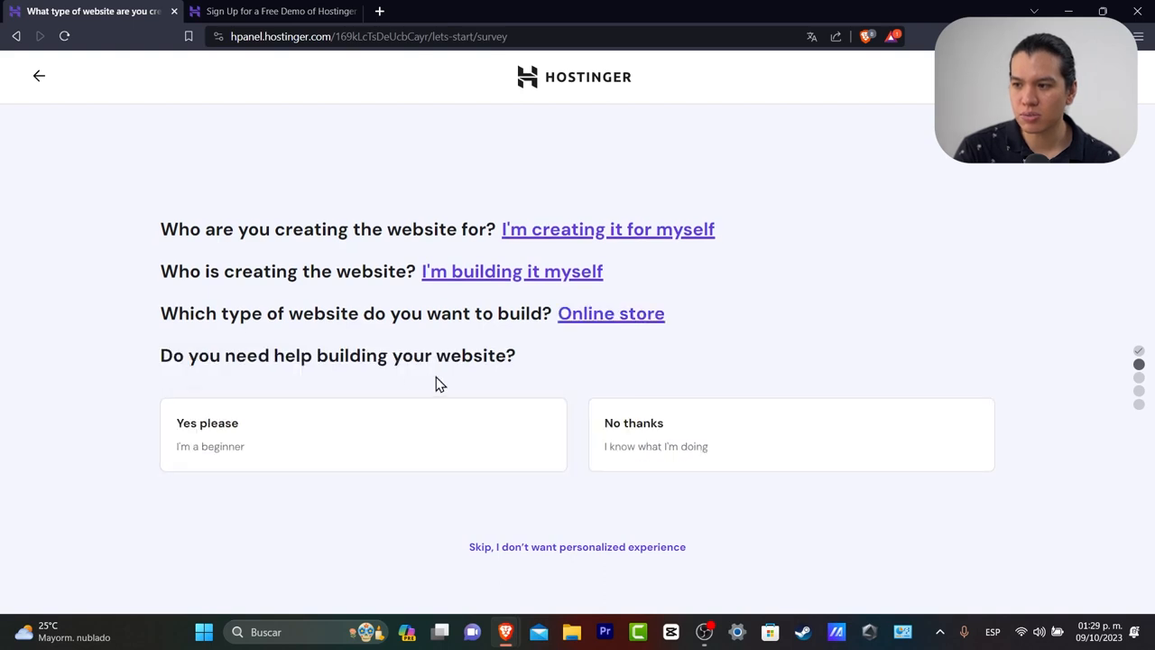
left_click_drag(283, 354, 541, 363)
left_click(556, 360)
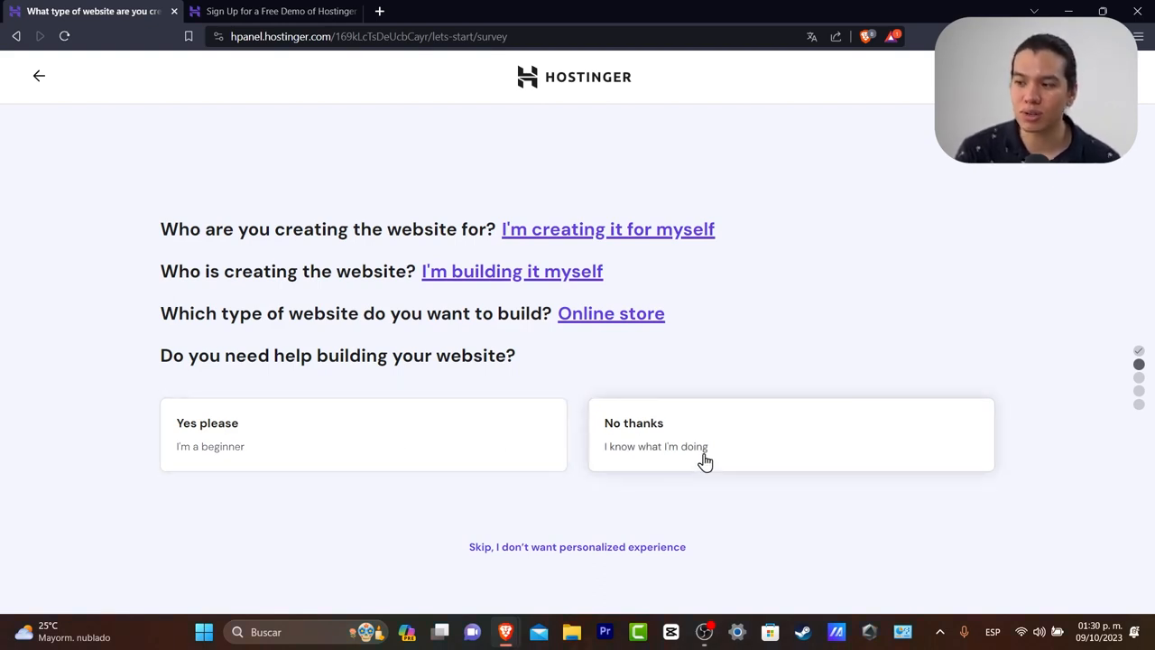
left_click(458, 444)
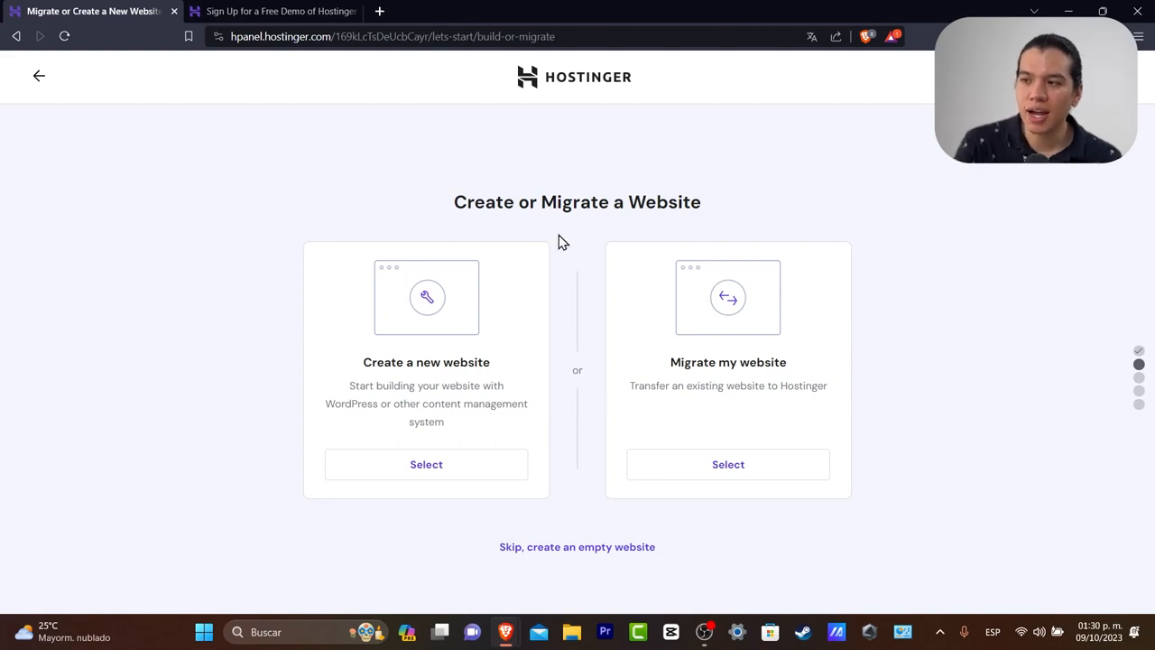
- Choose to create a new website on the Create or Migrate page
left_click_drag(544, 201, 713, 221)
left_click(713, 221)
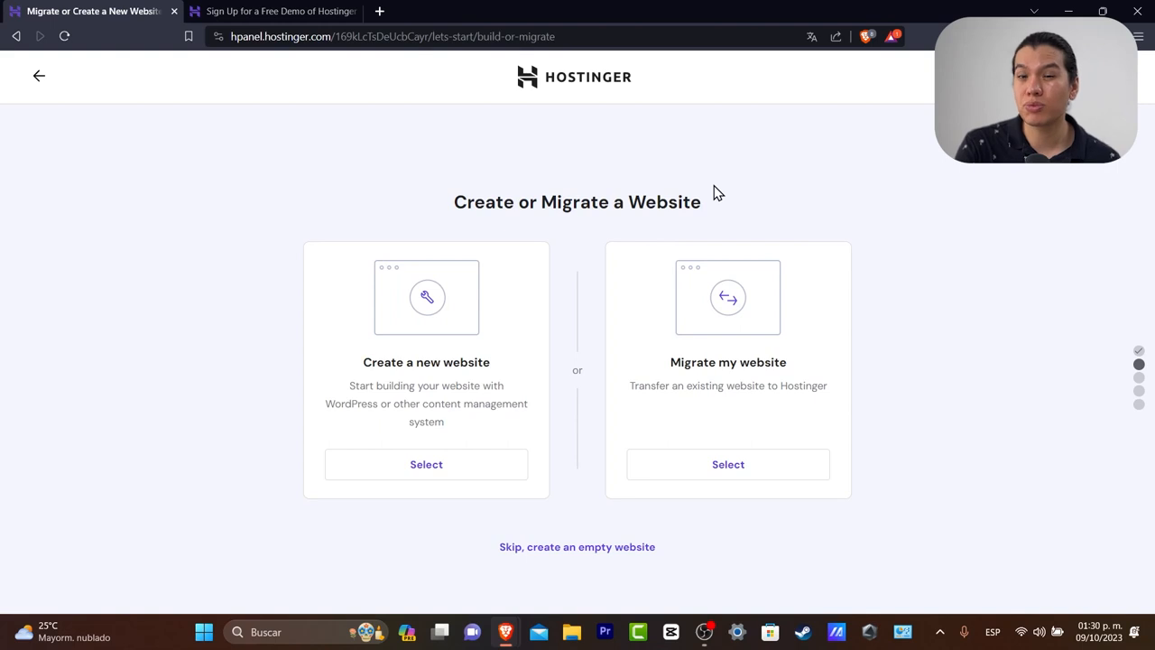
left_click(468, 463)
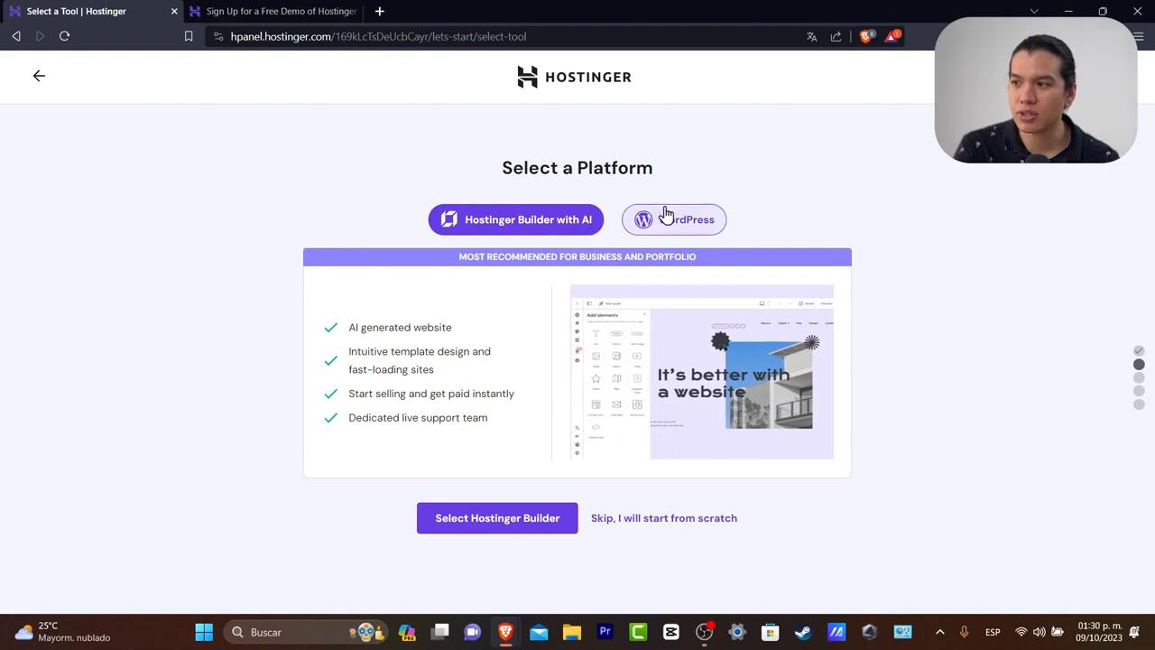
- Compare Hostinger Builder and WordPress, then settle on WordPress as the platform
left_click_drag(576, 169, 681, 176)
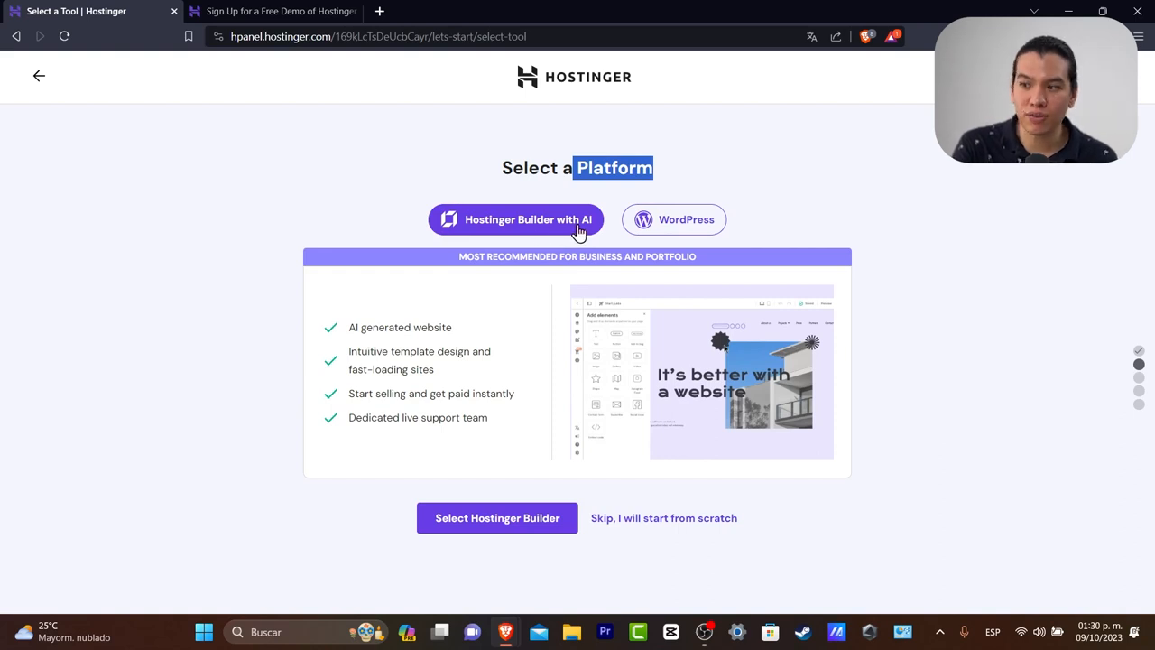
left_click(672, 230)
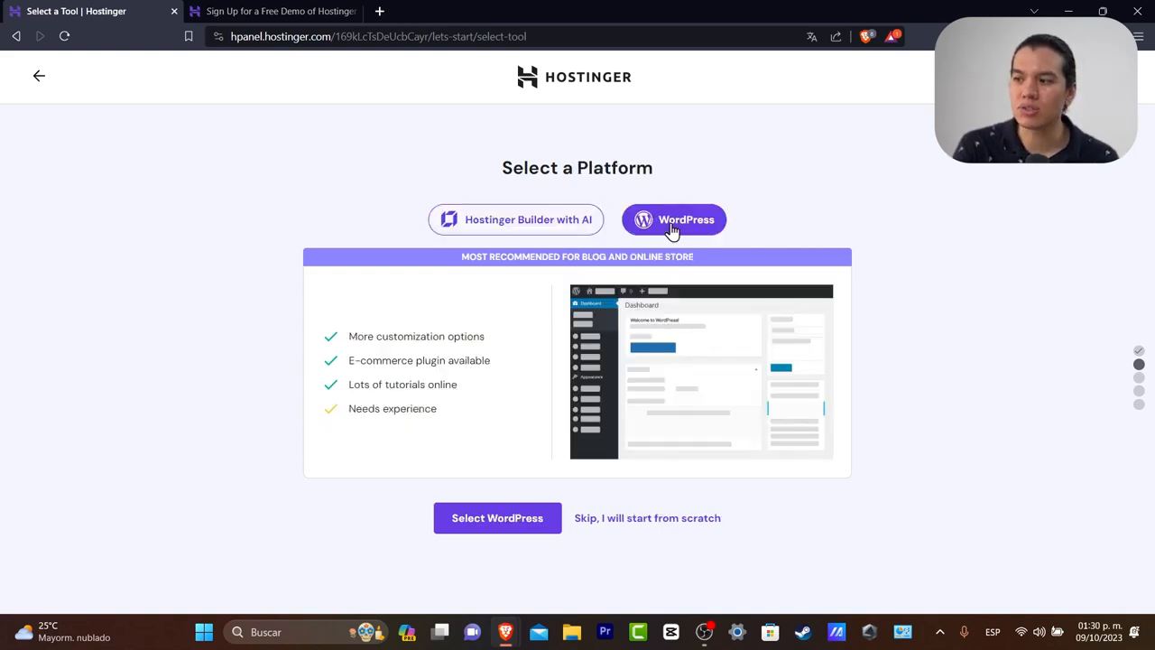
left_click(559, 217)
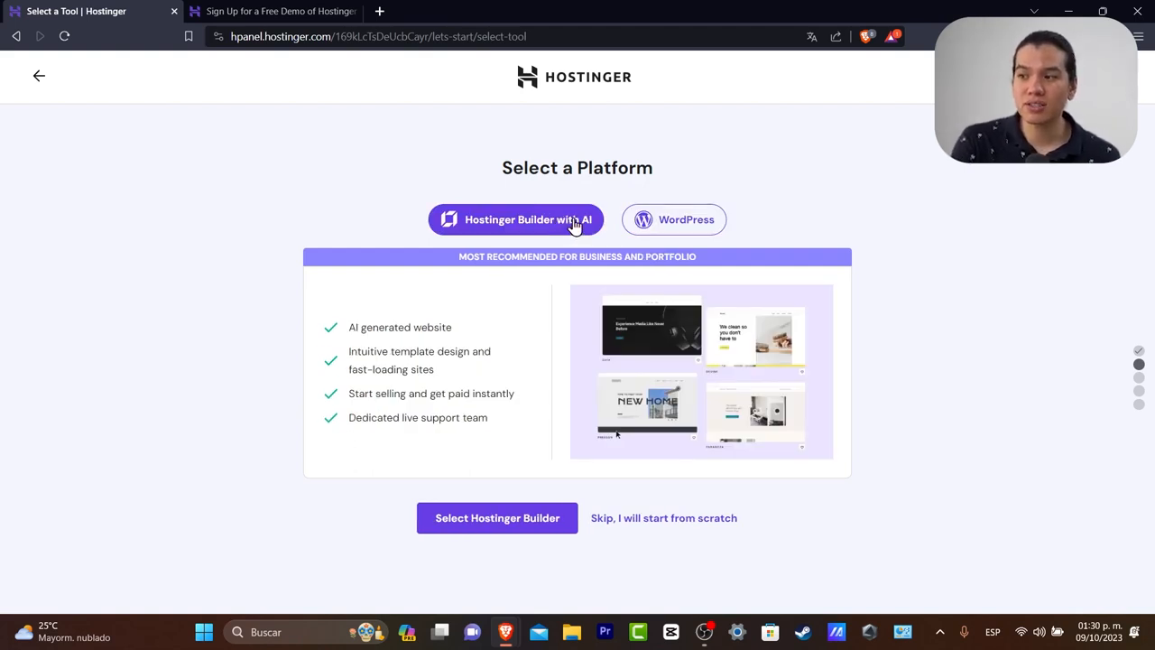
left_click(688, 236)
left_click(585, 221)
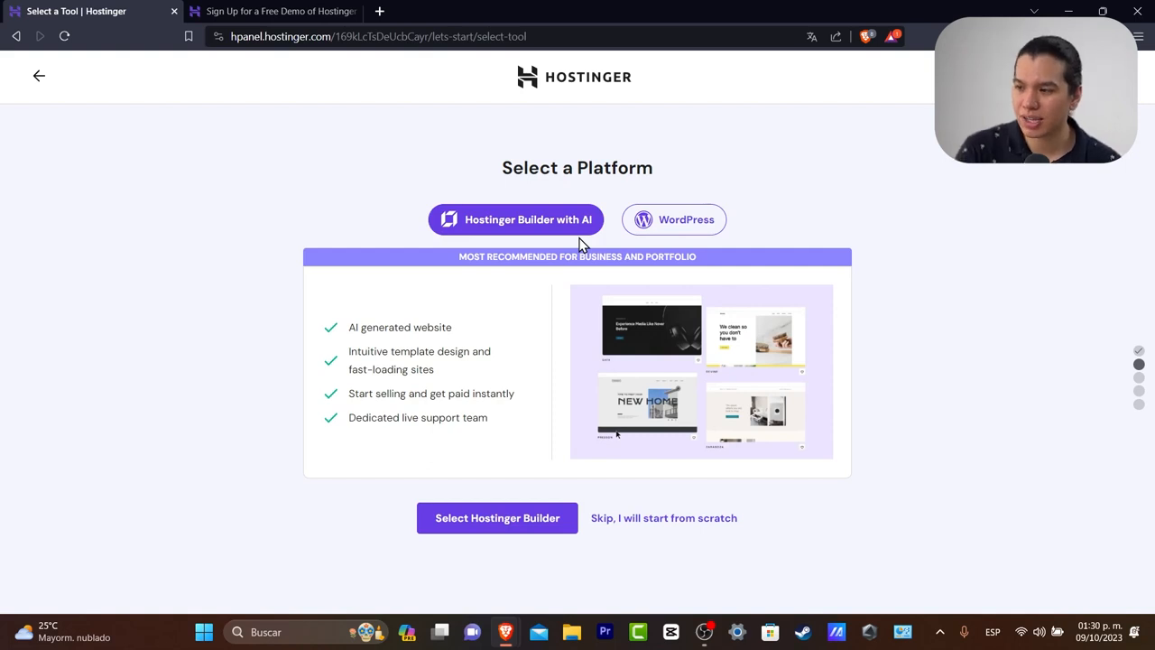
left_click(687, 226)
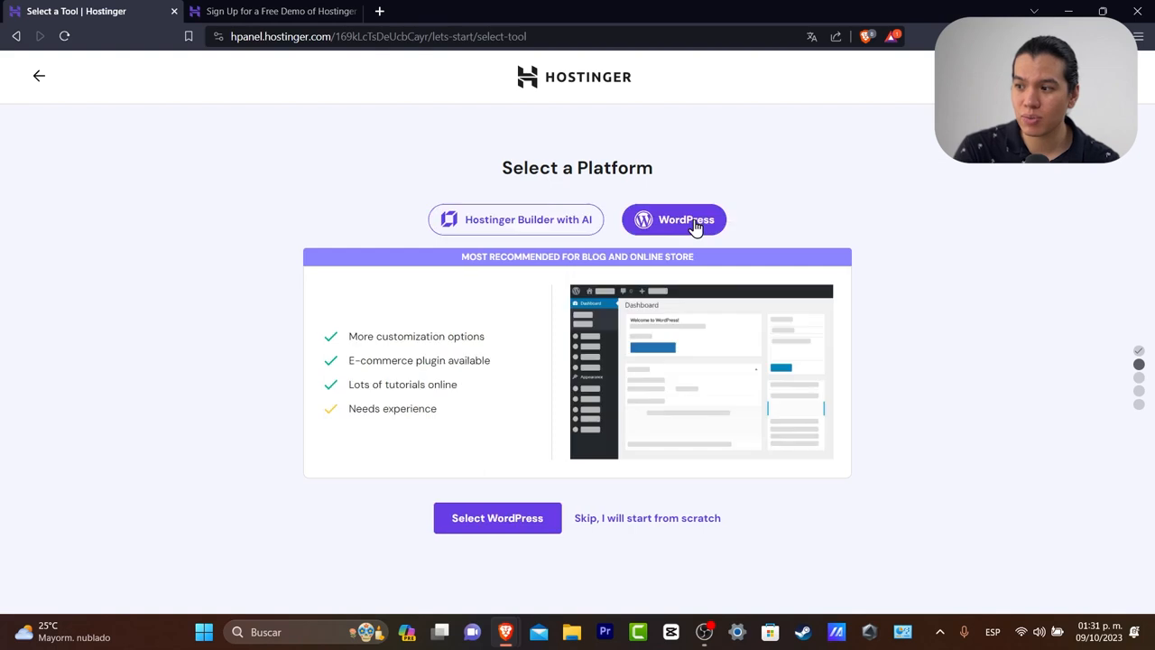
- Confirm WordPress, enter an administrator password meeting all the rules, and continue
left_click(537, 536)
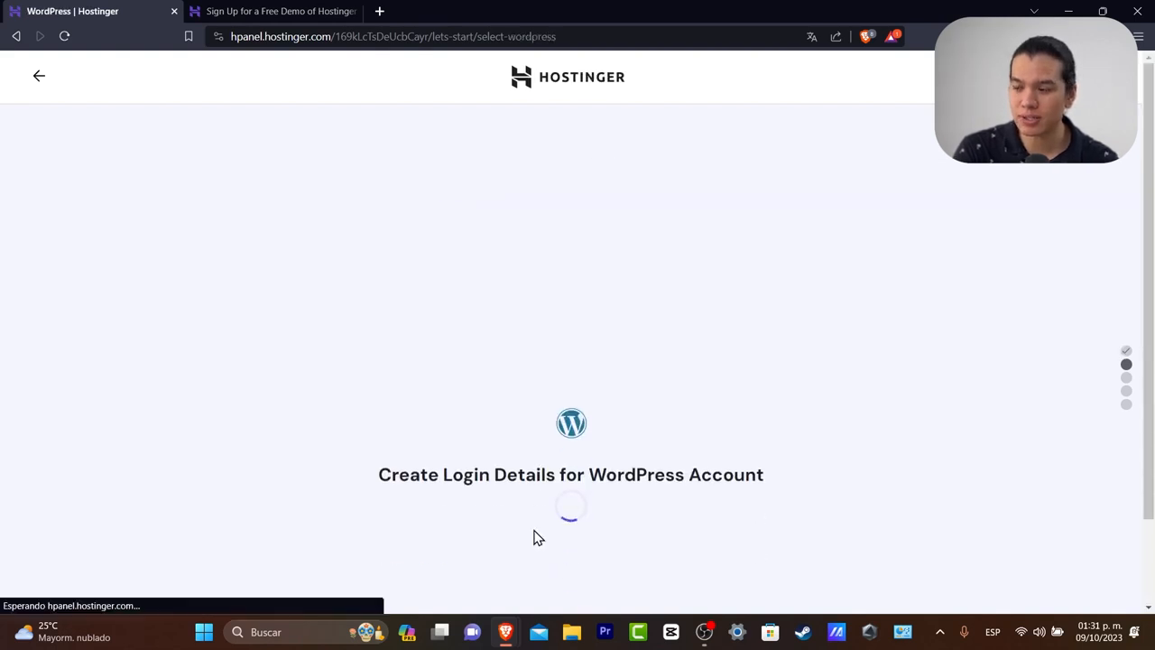
left_click_drag(442, 235, 758, 233)
scroll(758, 226, "down", 1)
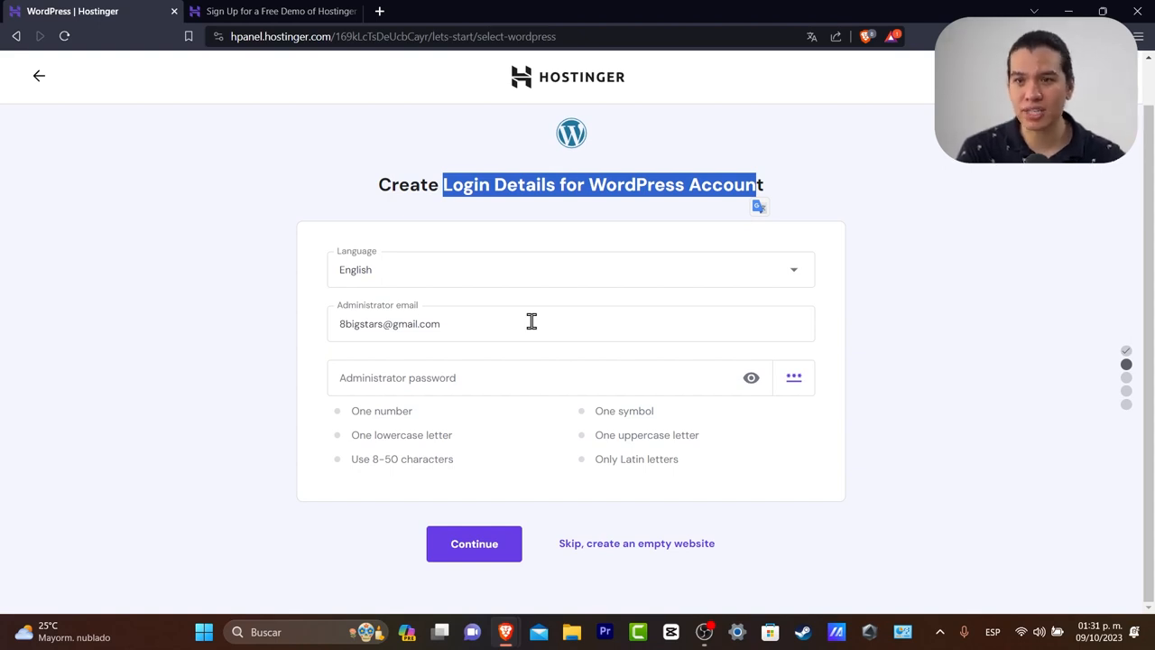
left_click(485, 378)
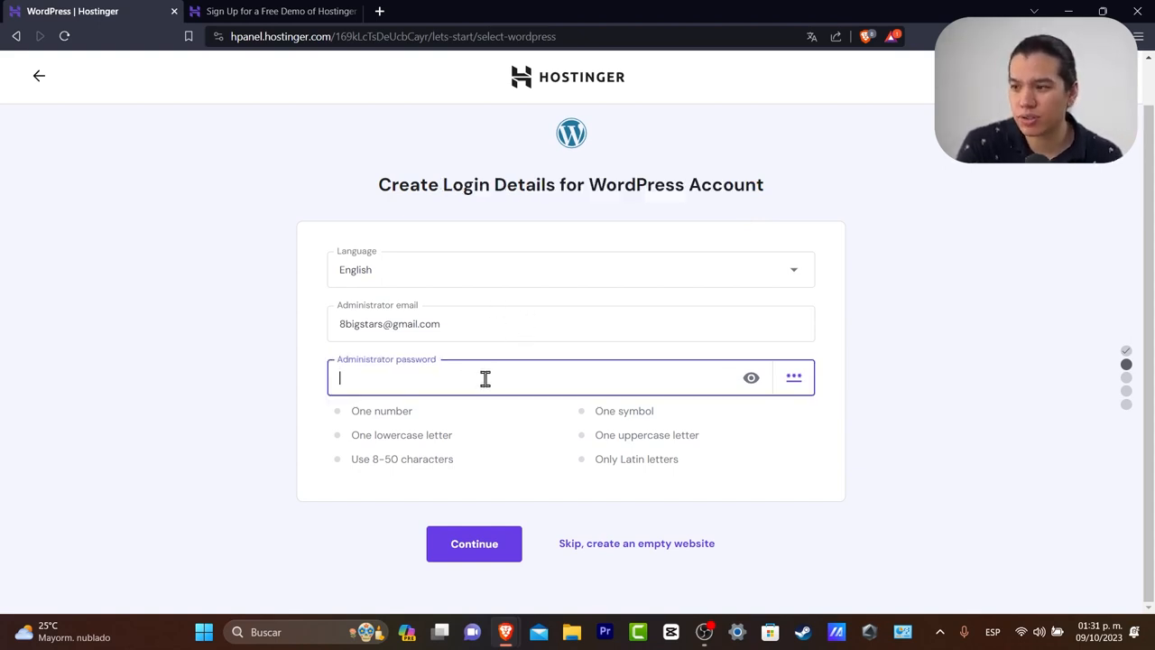
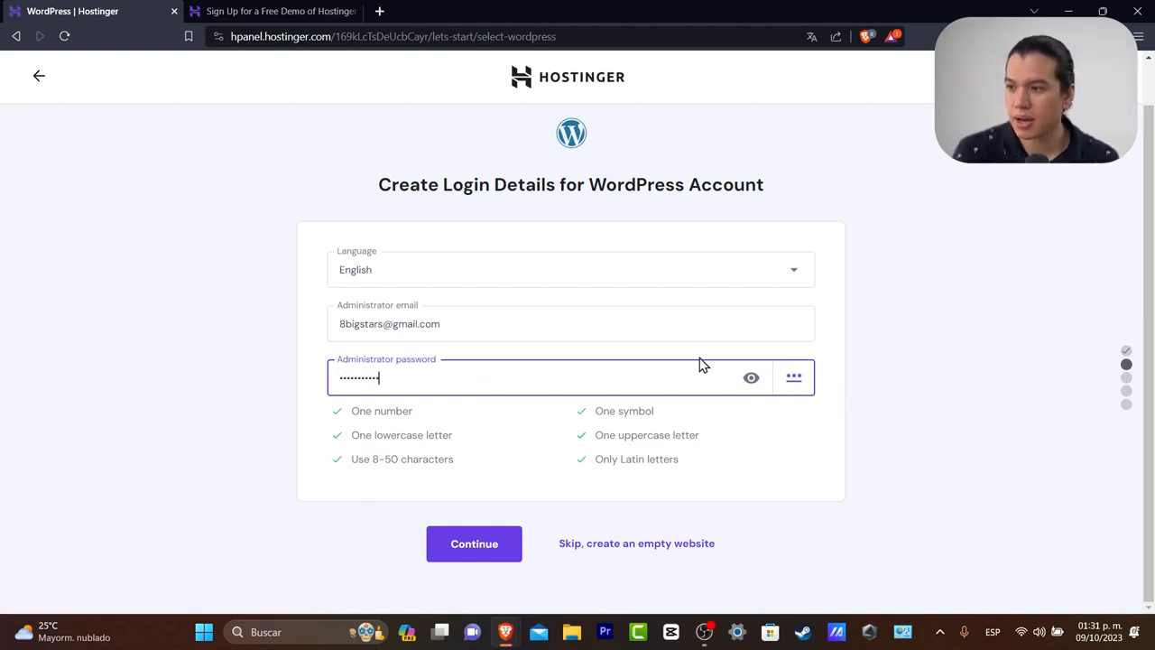
key("Return")
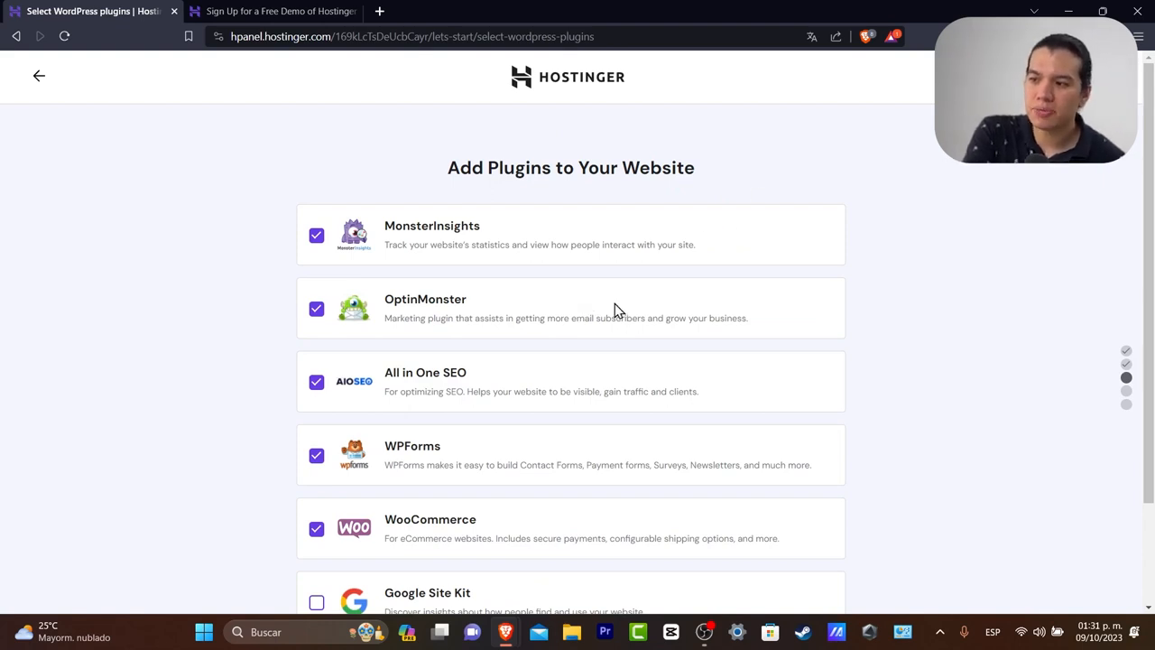
- Keep MonsterInsights selected, untick OptinMonster and WPForms, and tick Google Site Kit
scroll(614, 307, "down", 2)
scroll(614, 310, "up", 2)
left_click_drag(420, 225, 482, 225)
left_click(492, 234)
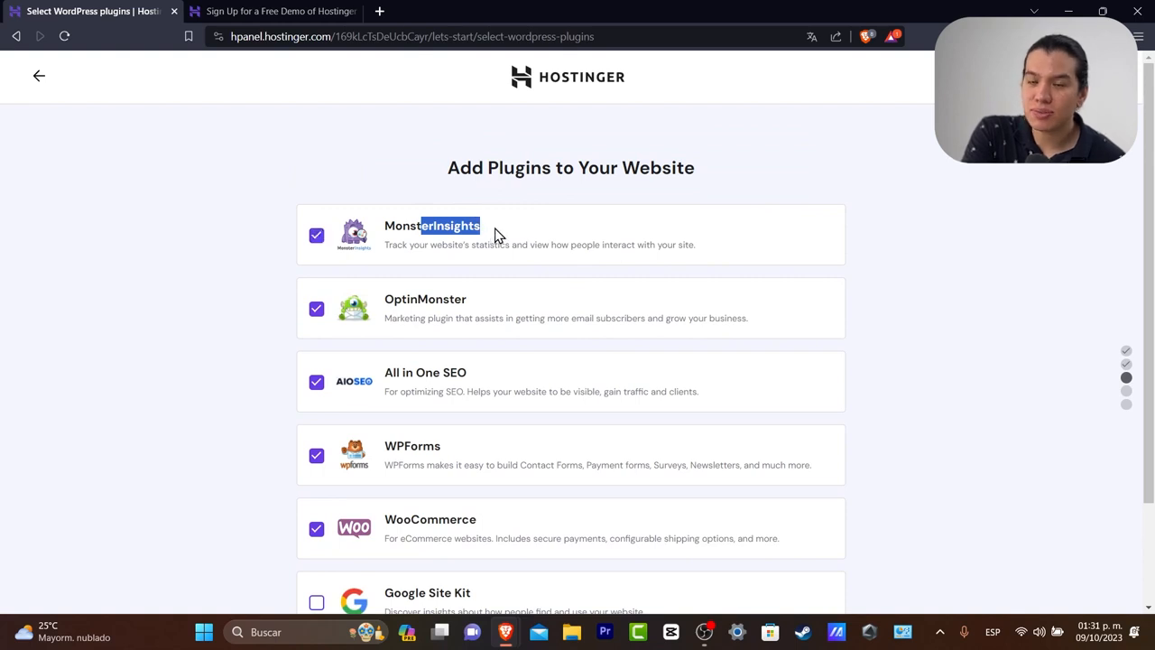
left_click(494, 236)
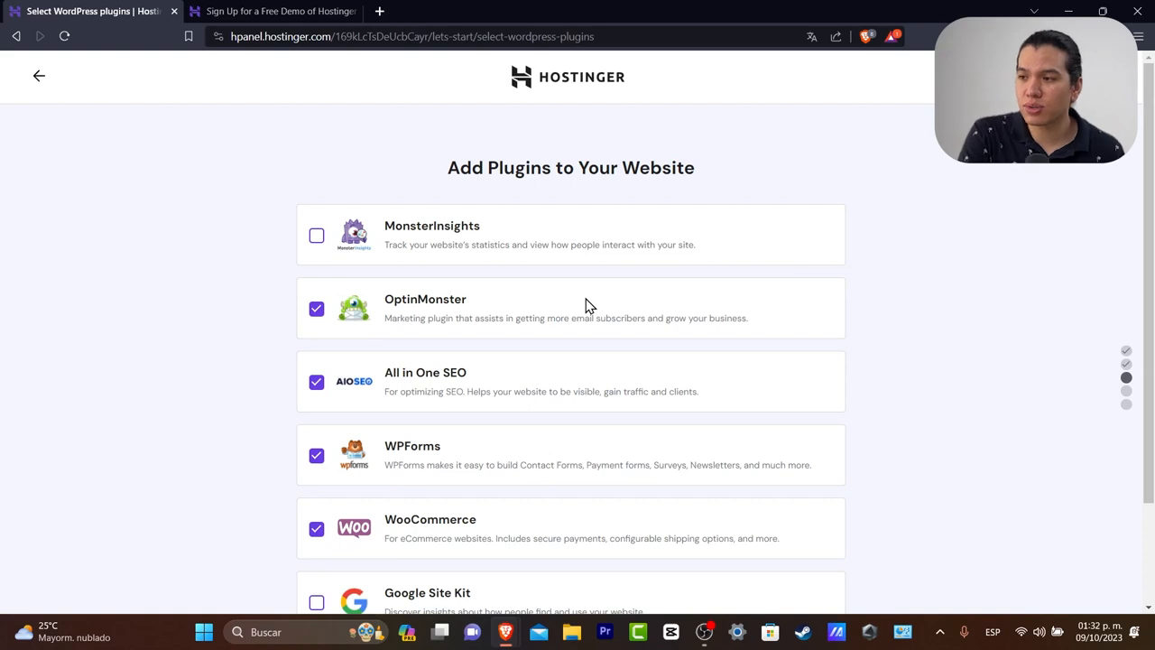
left_click(315, 239)
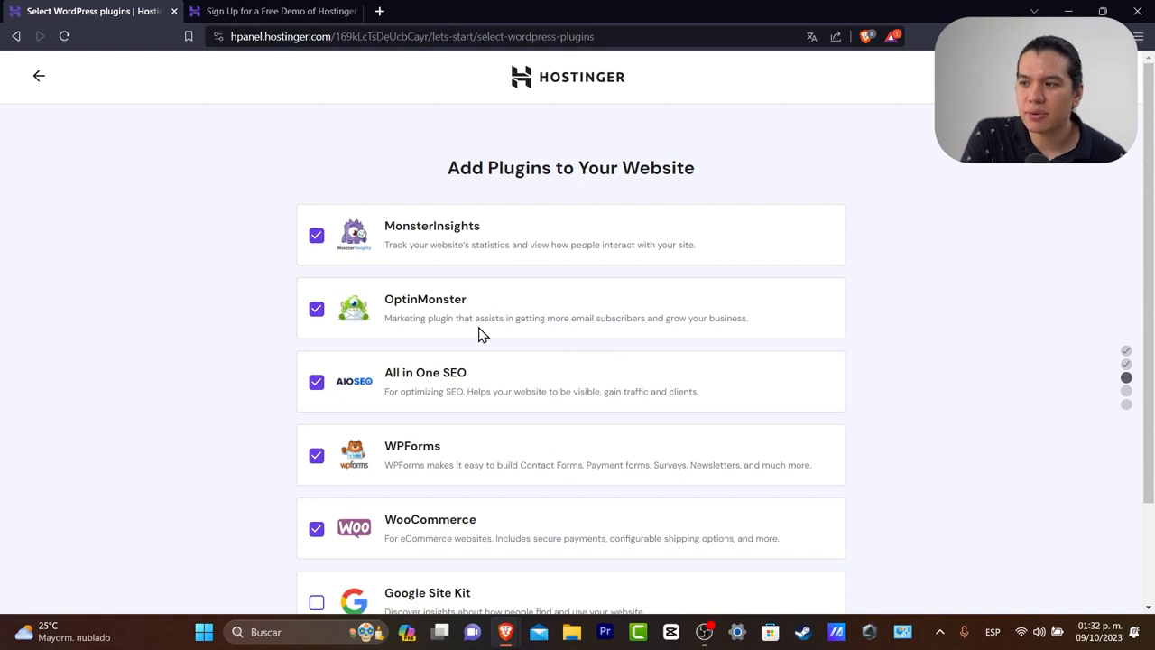
left_click_drag(441, 317, 606, 333)
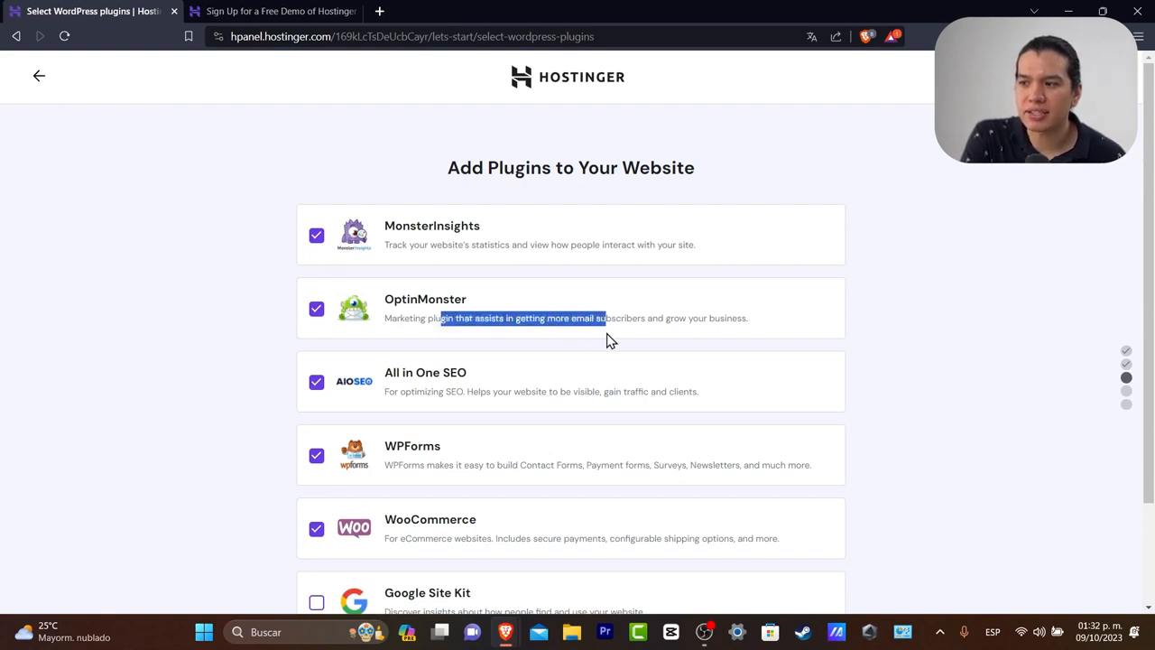
left_click(607, 333)
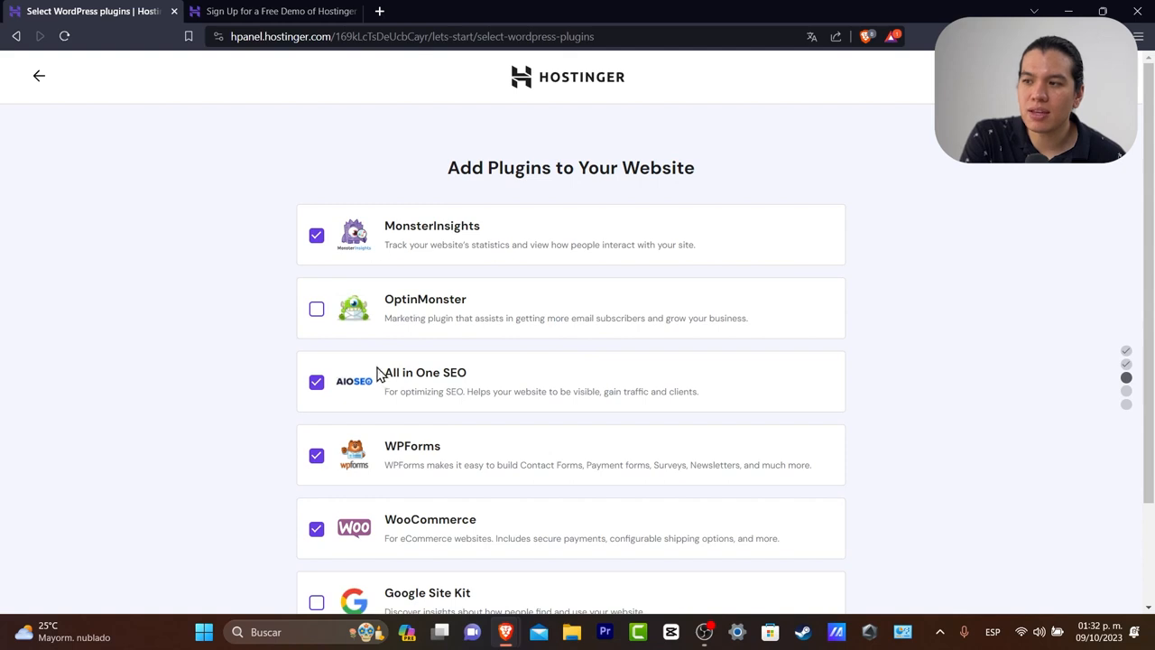
scroll(405, 441, "down", 2)
left_click(318, 330)
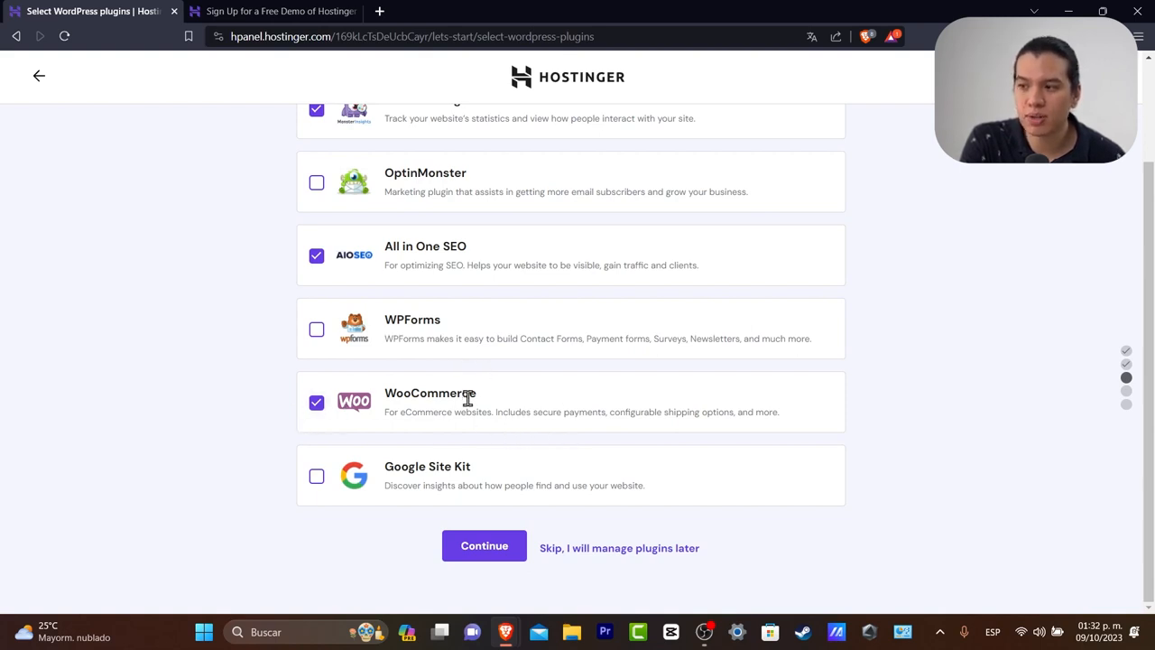
left_click(316, 476)
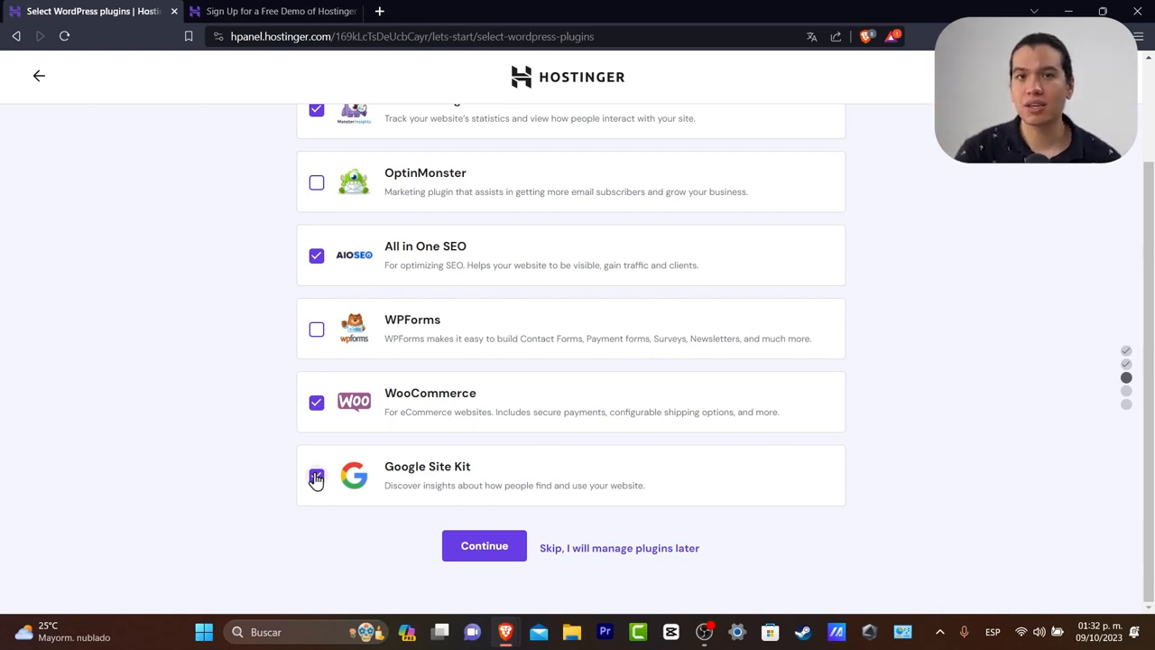
- Open a new browser tab and type 'tech express' in the address bar
left_click(379, 11)
left_click(423, 35)
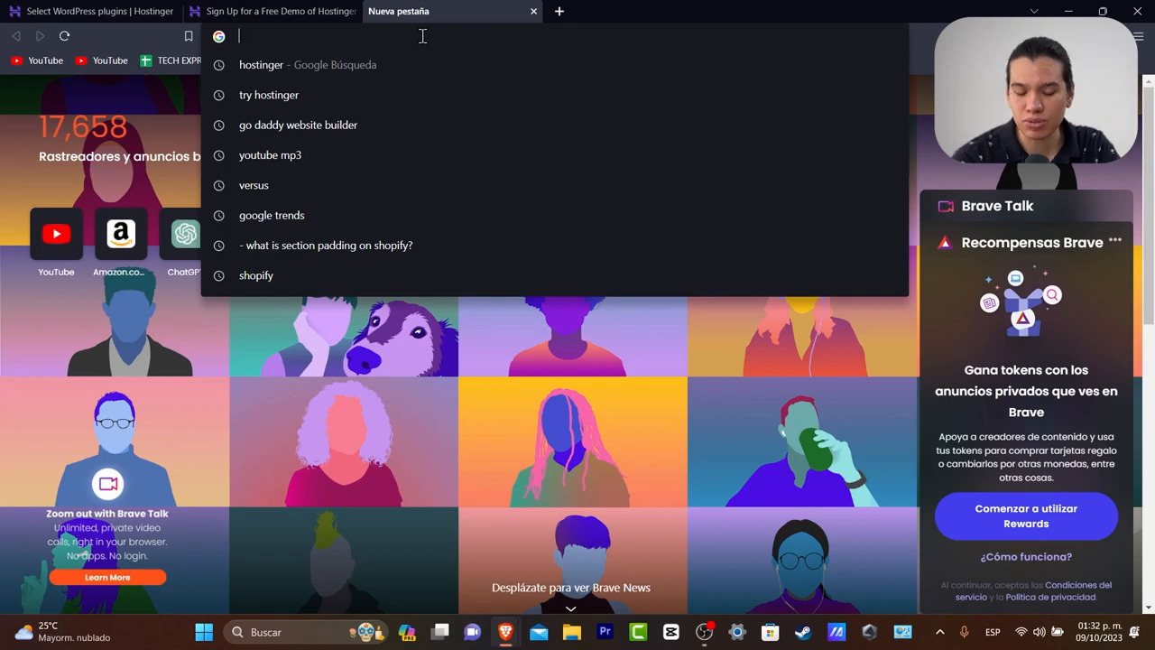
type("tech express")
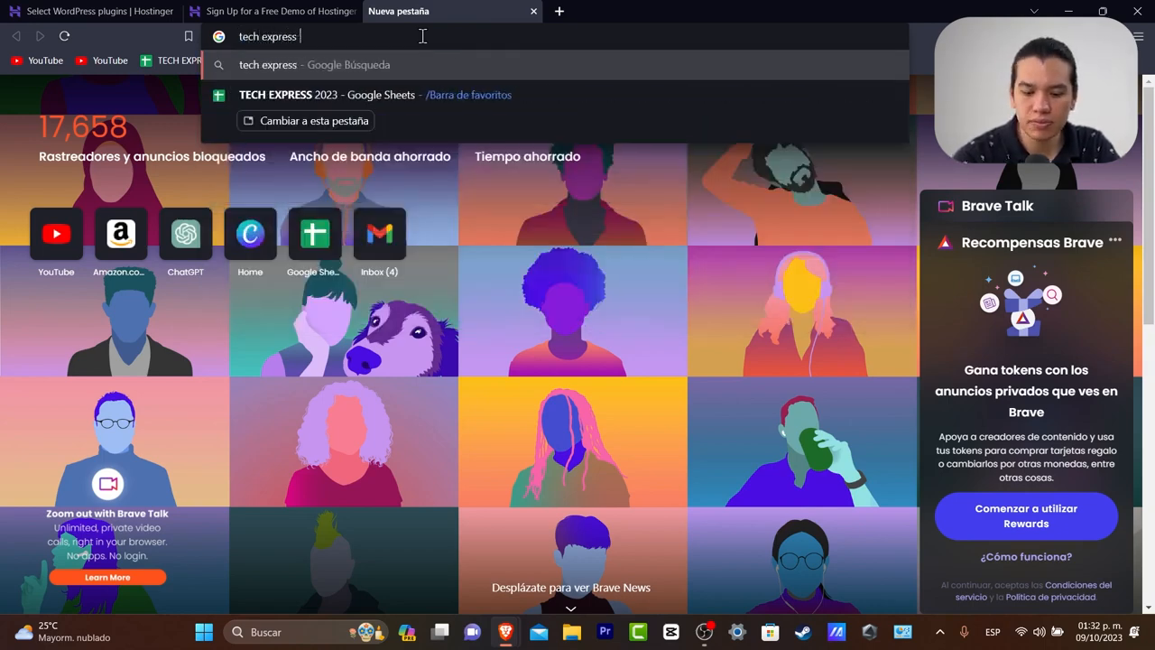
- Search Google for 'tech express', scroll through the results, and return to the Hostinger tab
key("Return")
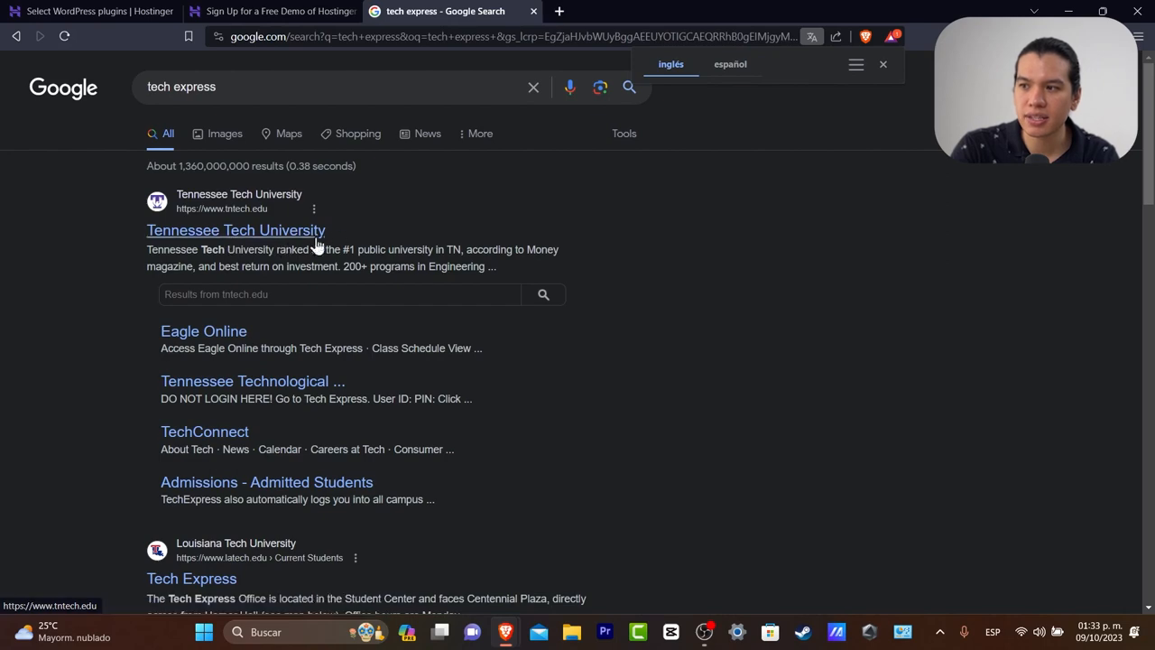
scroll(463, 217, "down", 2)
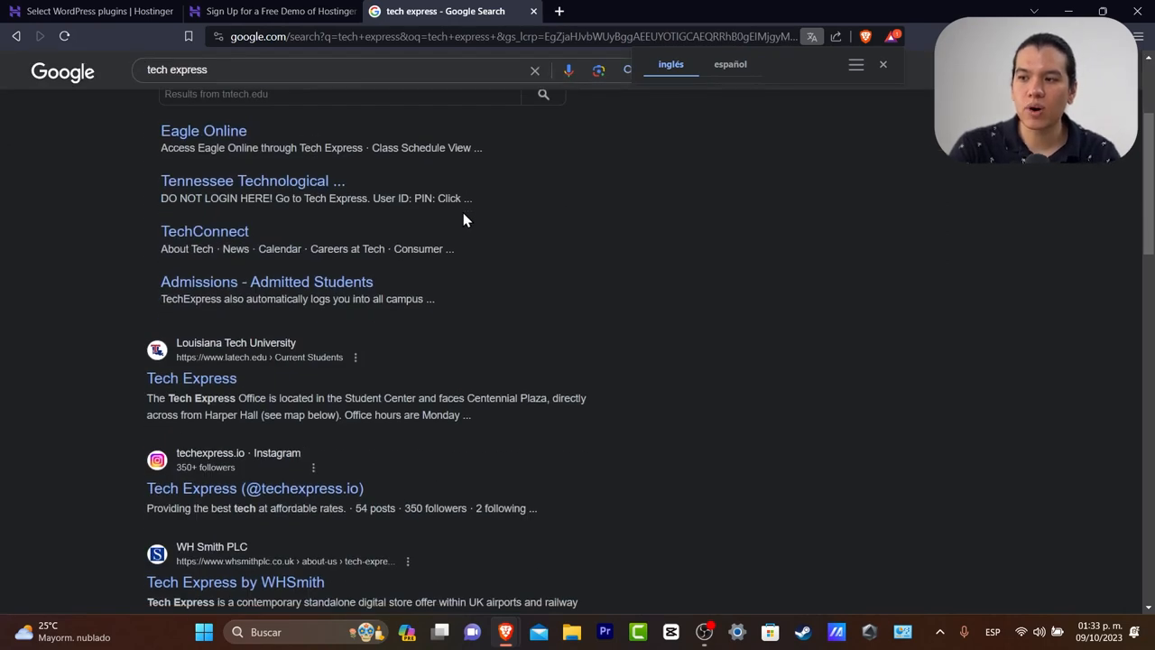
scroll(466, 228, "down", 2)
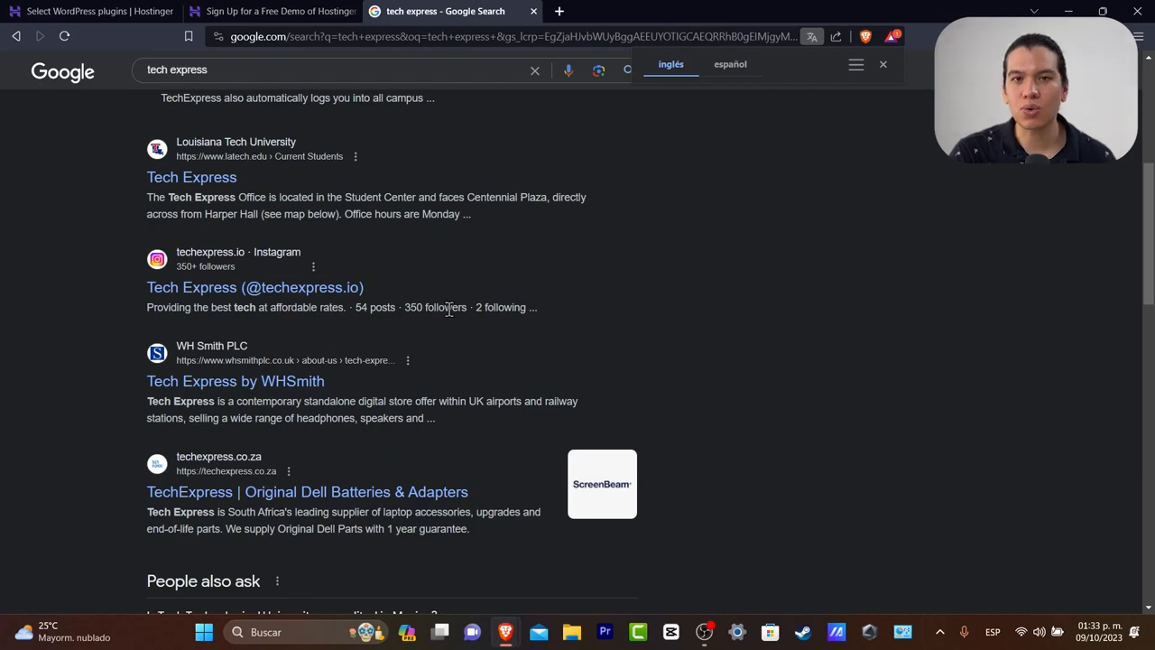
scroll(471, 350, "down", 10)
scroll(397, 246, "up", 2)
scroll(397, 246, "up", 12)
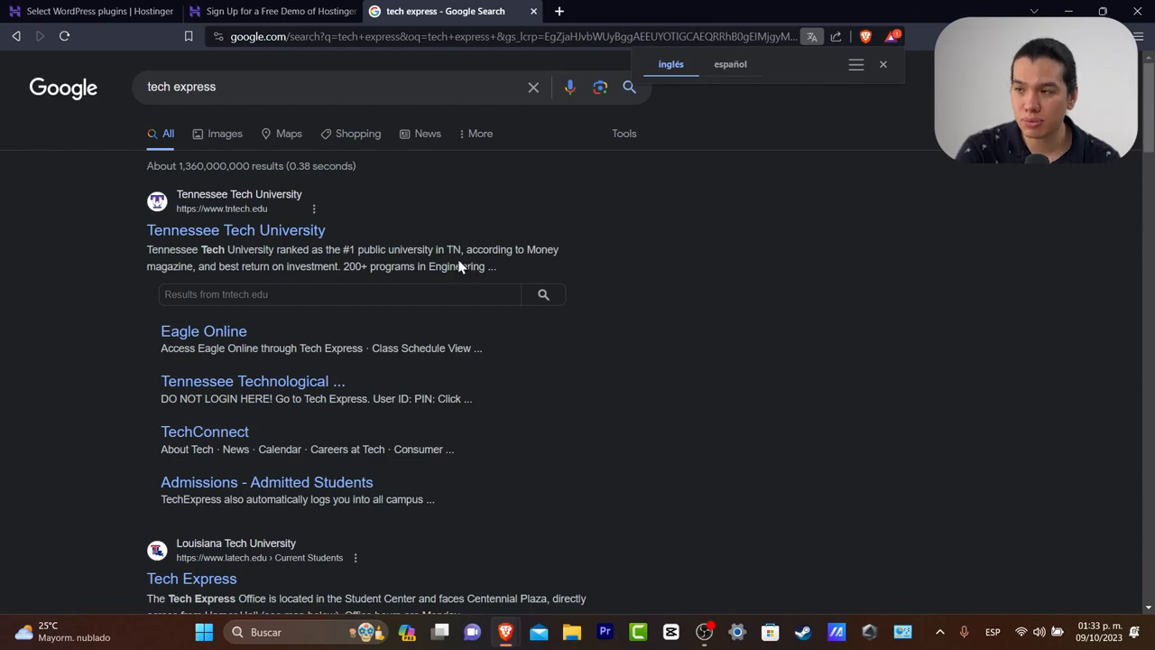
left_click(332, 9)
- Confirm the plugin choices and continue to the website templates page
left_click(142, 9)
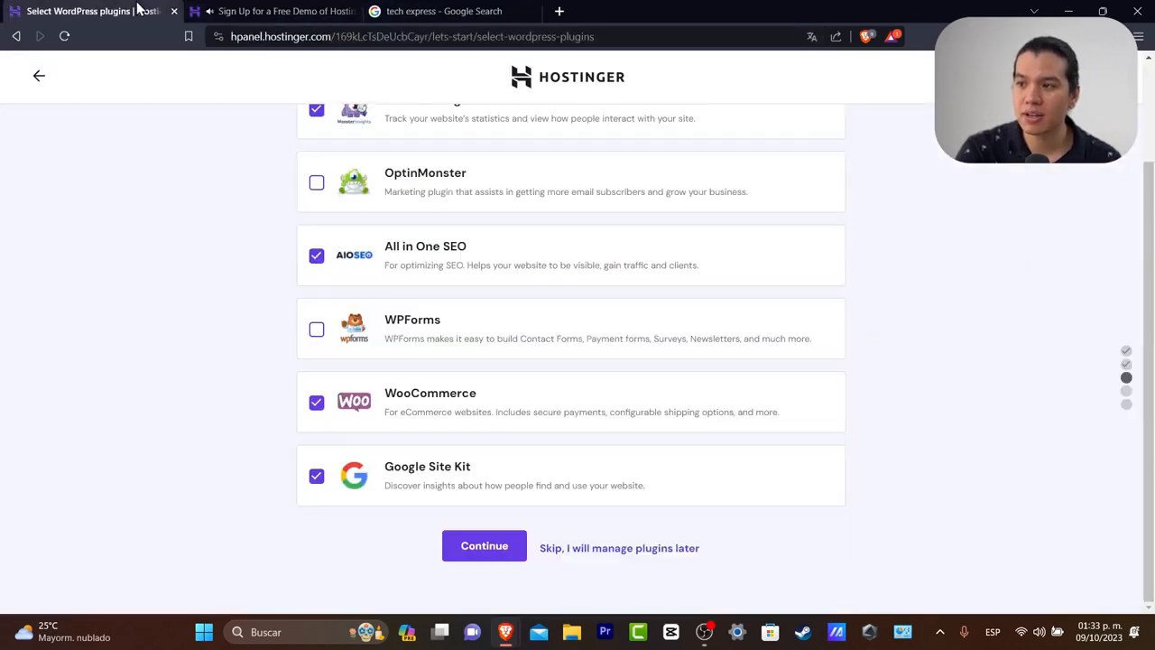
left_click(486, 544)
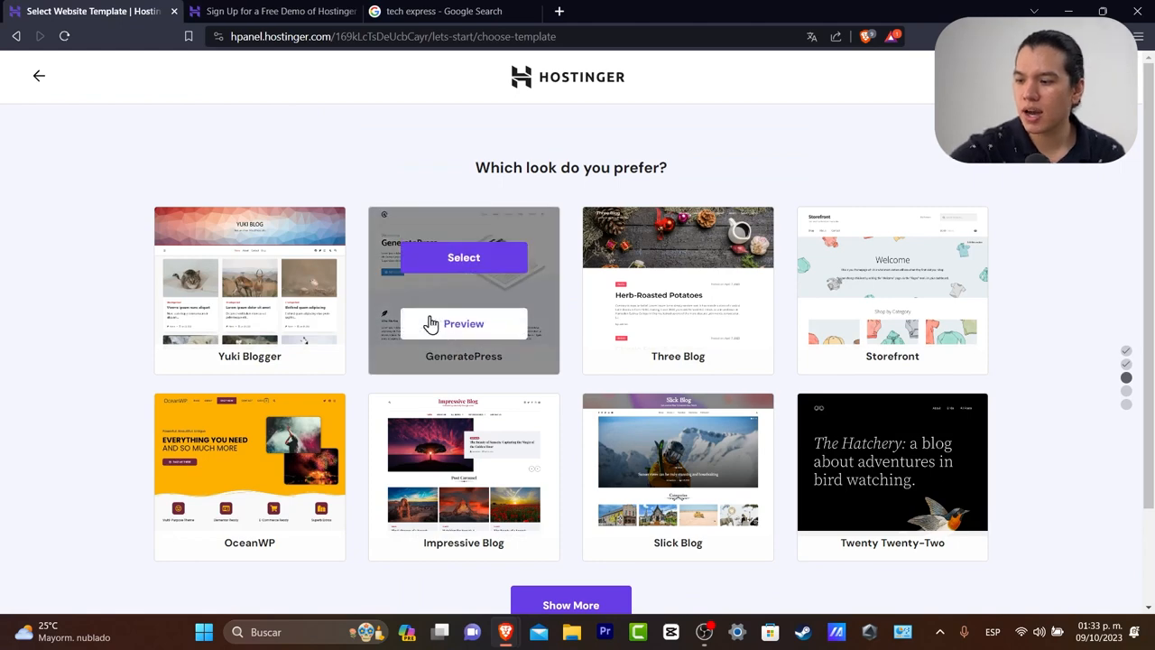
key("XF86MonBrightnessUp")
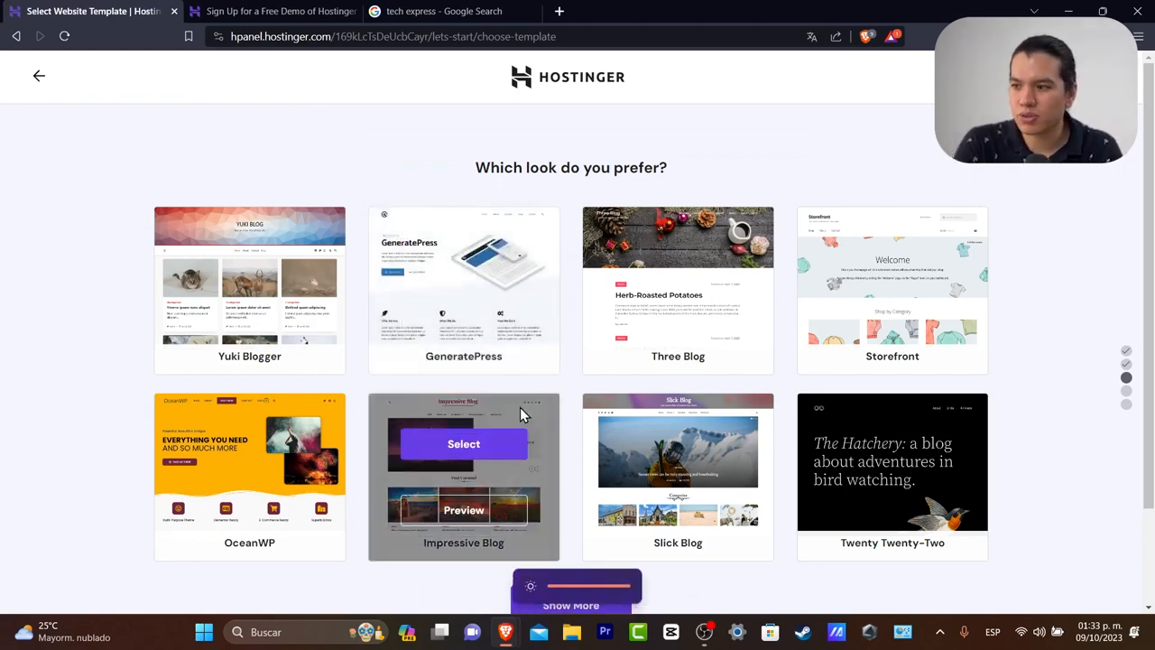
scroll(519, 407, "down", 1)
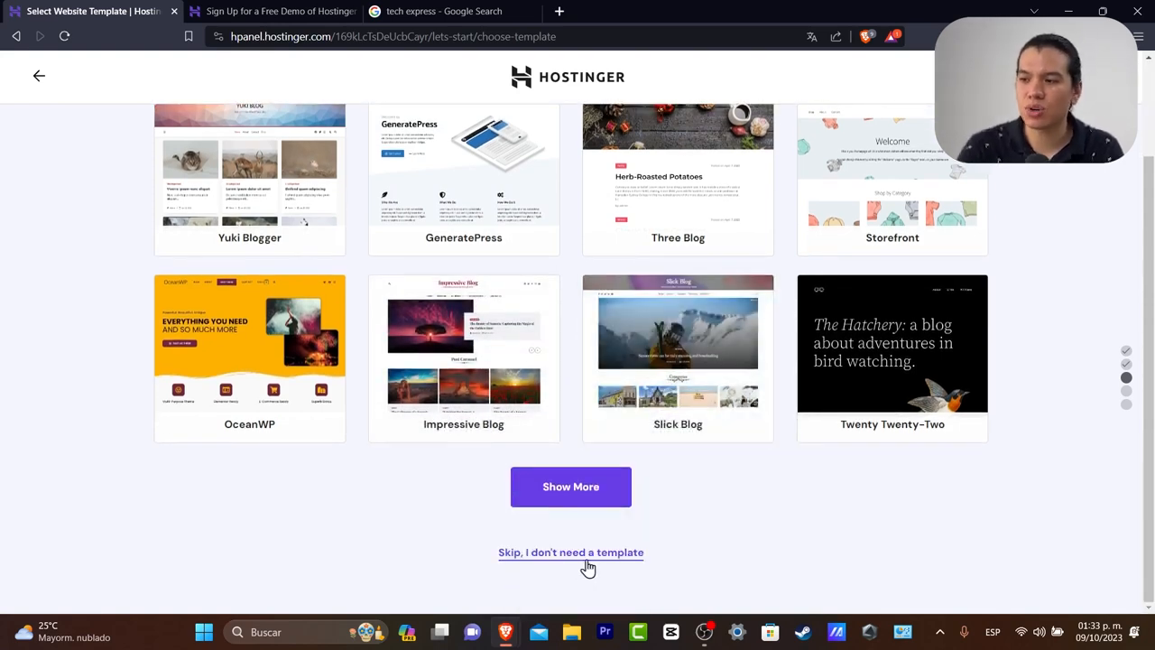
- Show more templates, browse through them, and preview the OceanWP template
left_click(593, 488)
scroll(655, 426, "down", 1)
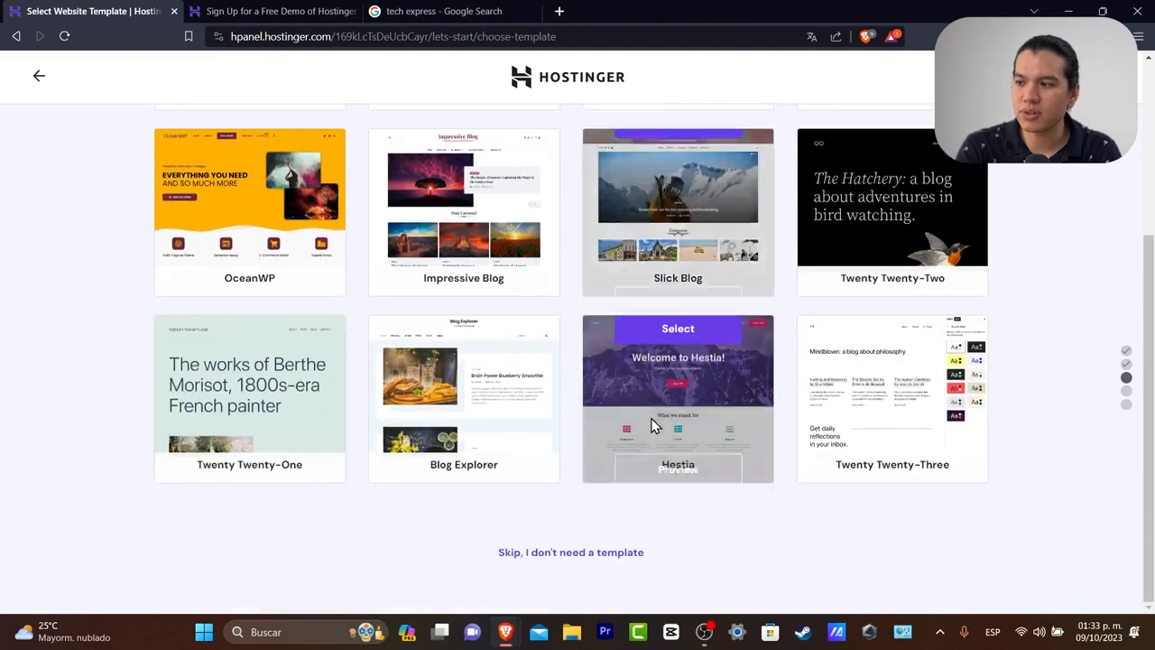
scroll(763, 523, "up", 2)
mouse_move(763, 524)
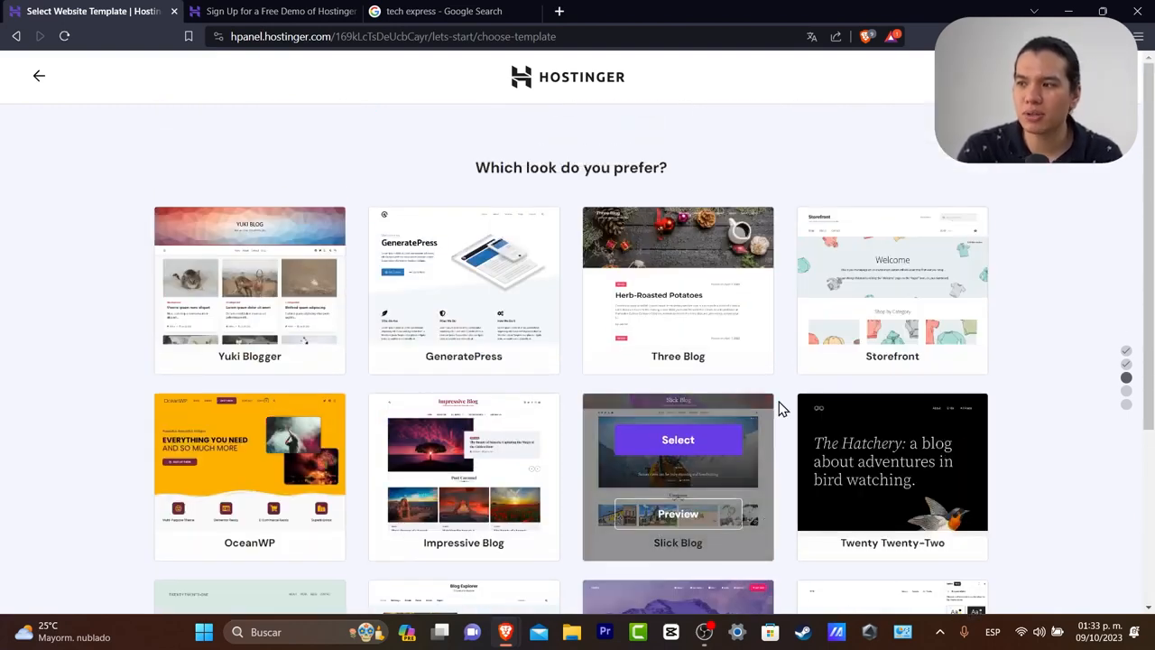
scroll(747, 430, "down", 2)
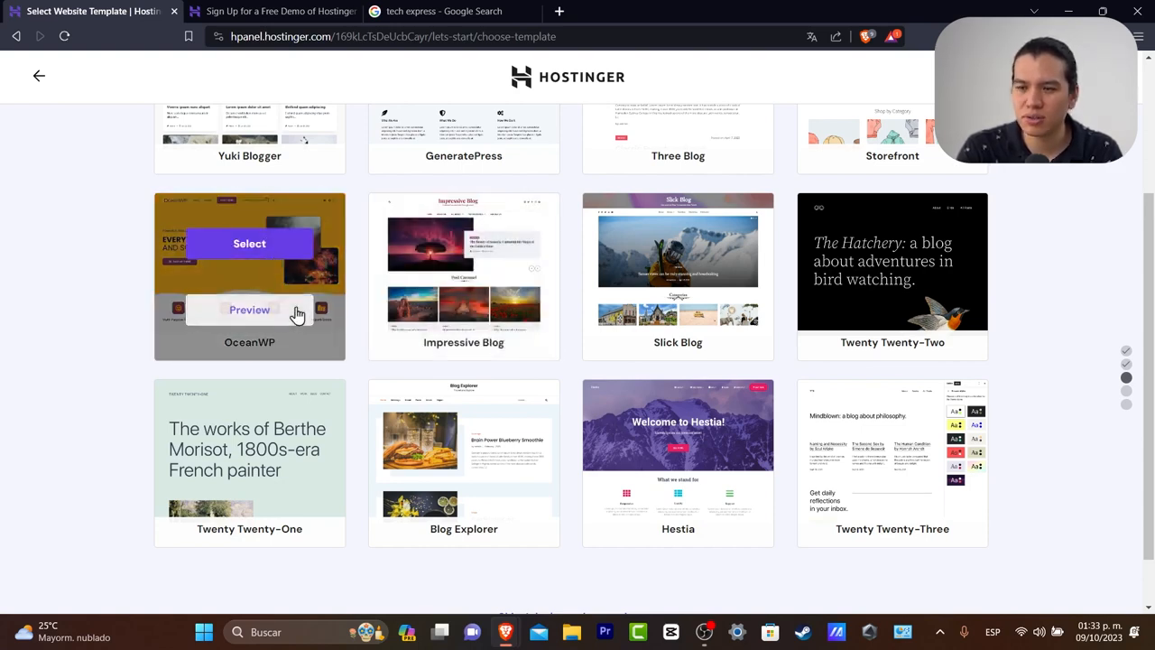
left_click(296, 315)
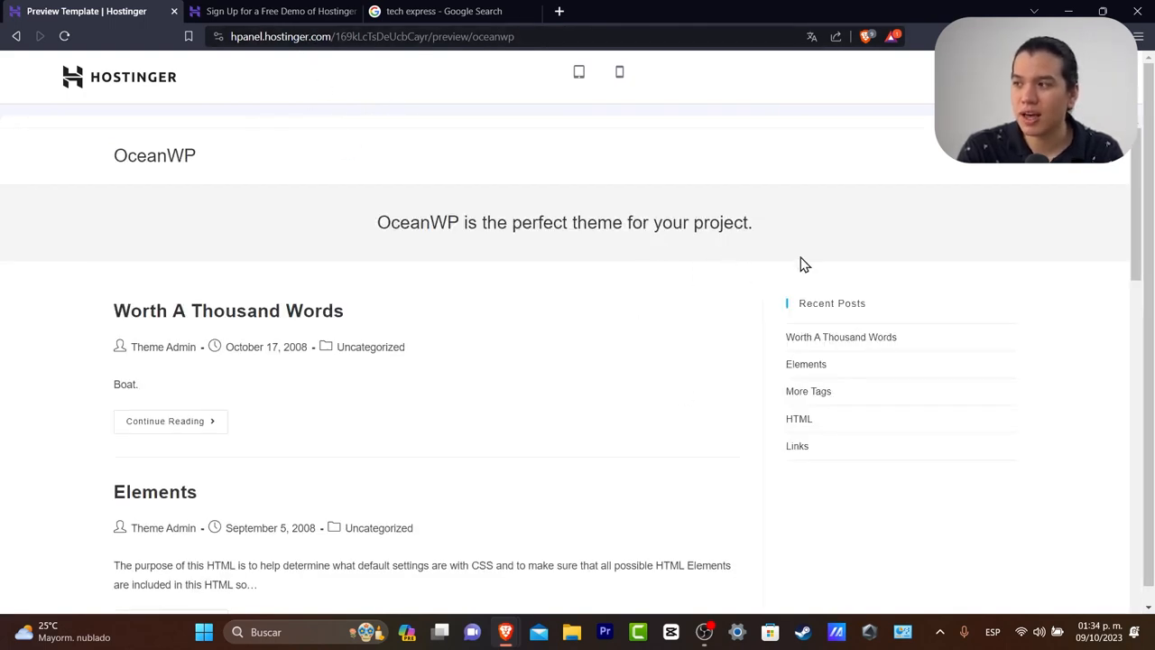
- Scroll through the OceanWP preview, then continue to the AI text-creation step
scroll(692, 323, "down", 4)
scroll(695, 322, "up", 4)
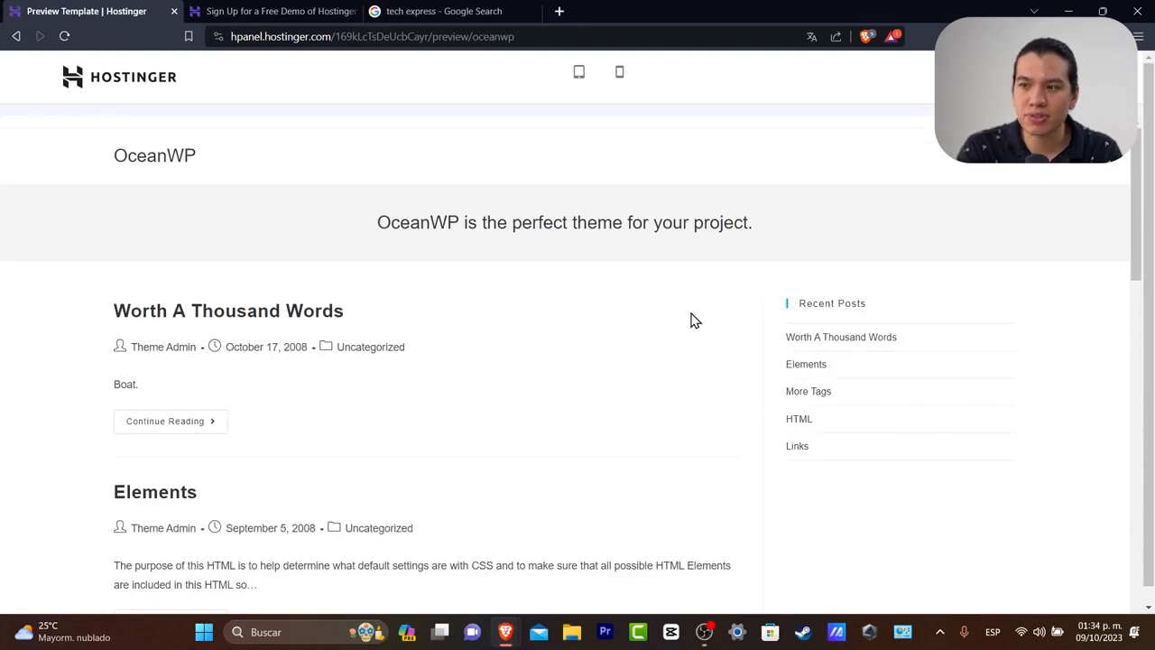
left_click_drag(770, 223, 478, 223)
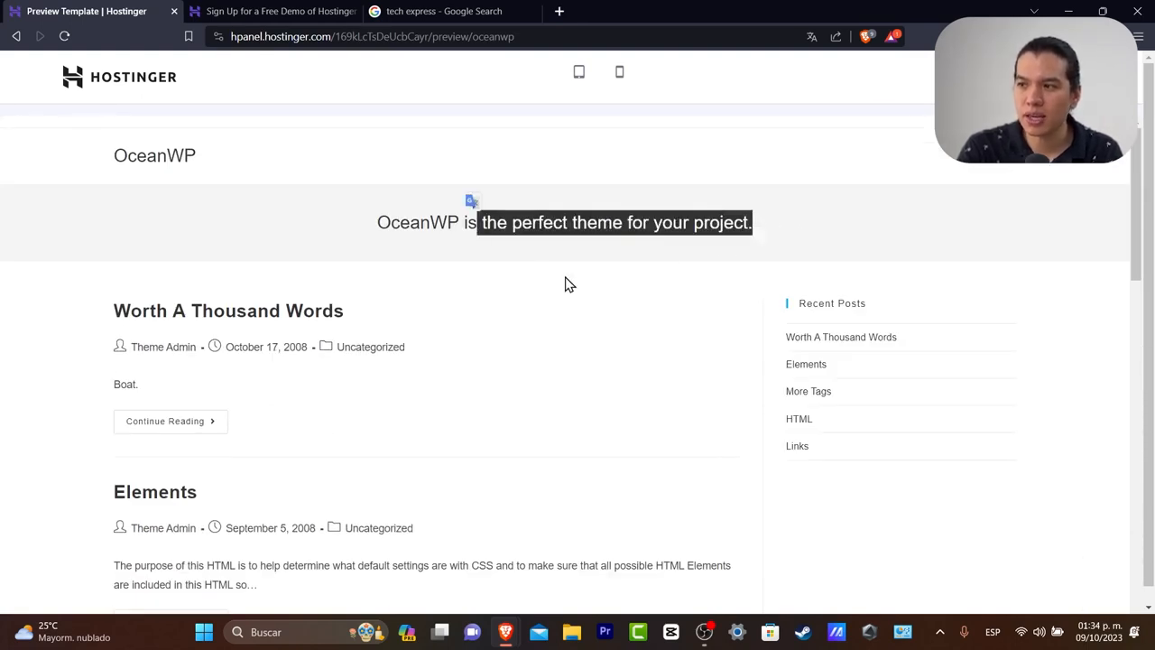
scroll(586, 365, "down", 15)
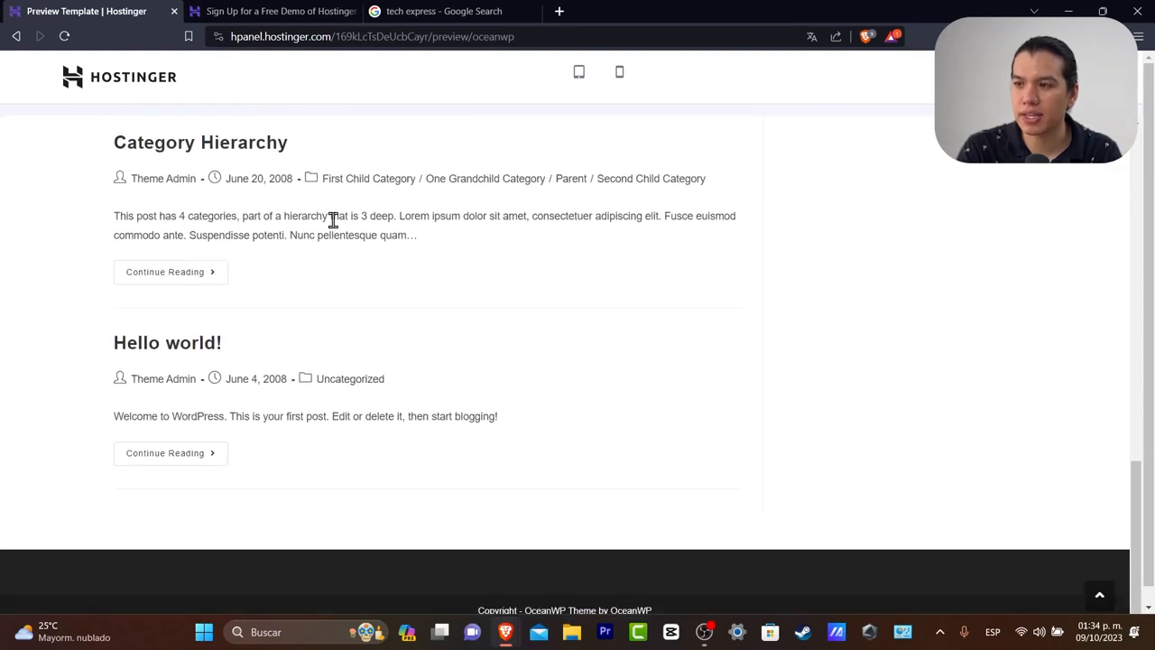
scroll(540, 367, "up", 2)
scroll(539, 367, "up", 4)
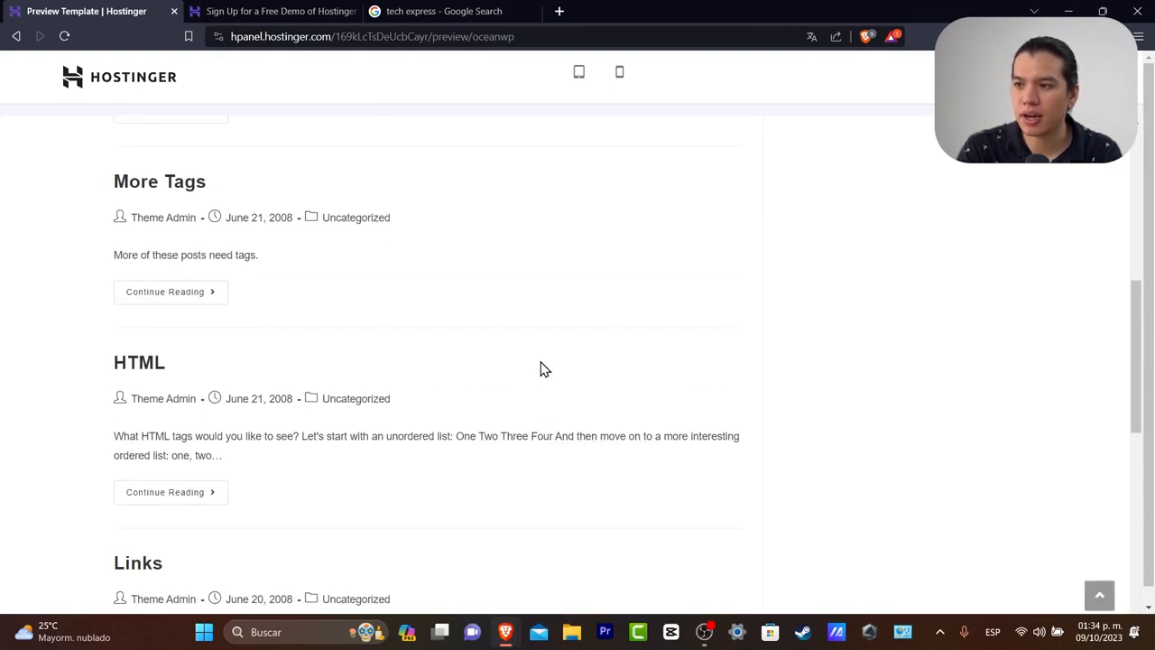
left_click(1037, 75)
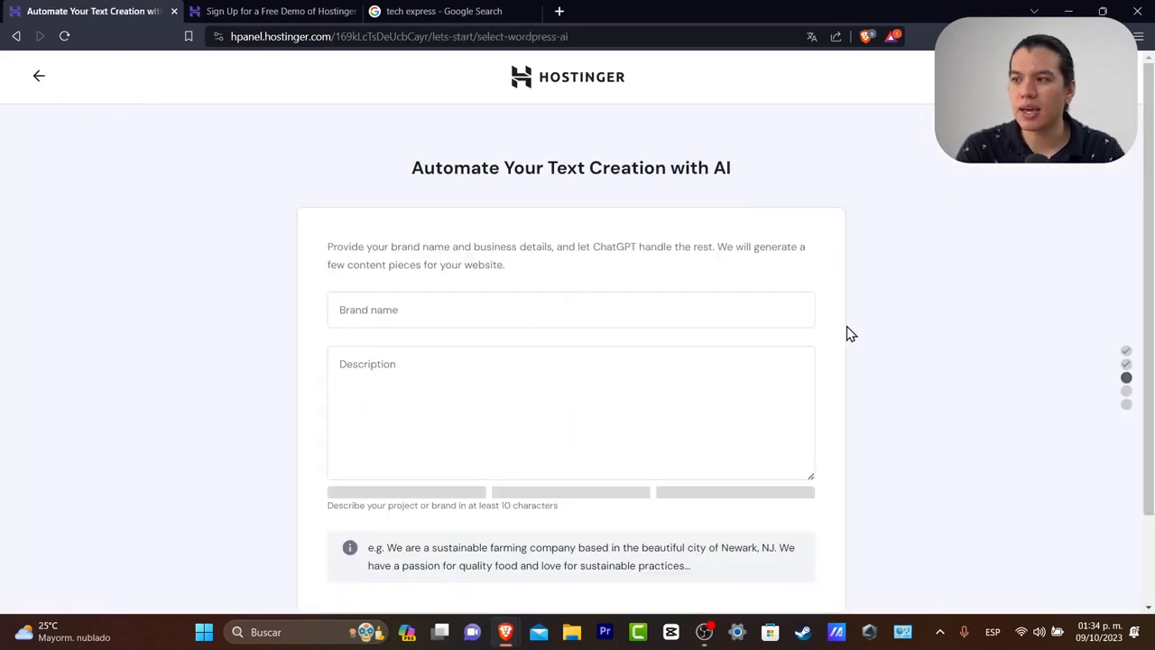
- Enter 'Tech Express Tutorials' as the brand name
left_click_drag(561, 164, 801, 222)
left_click(780, 199)
left_click(472, 295)
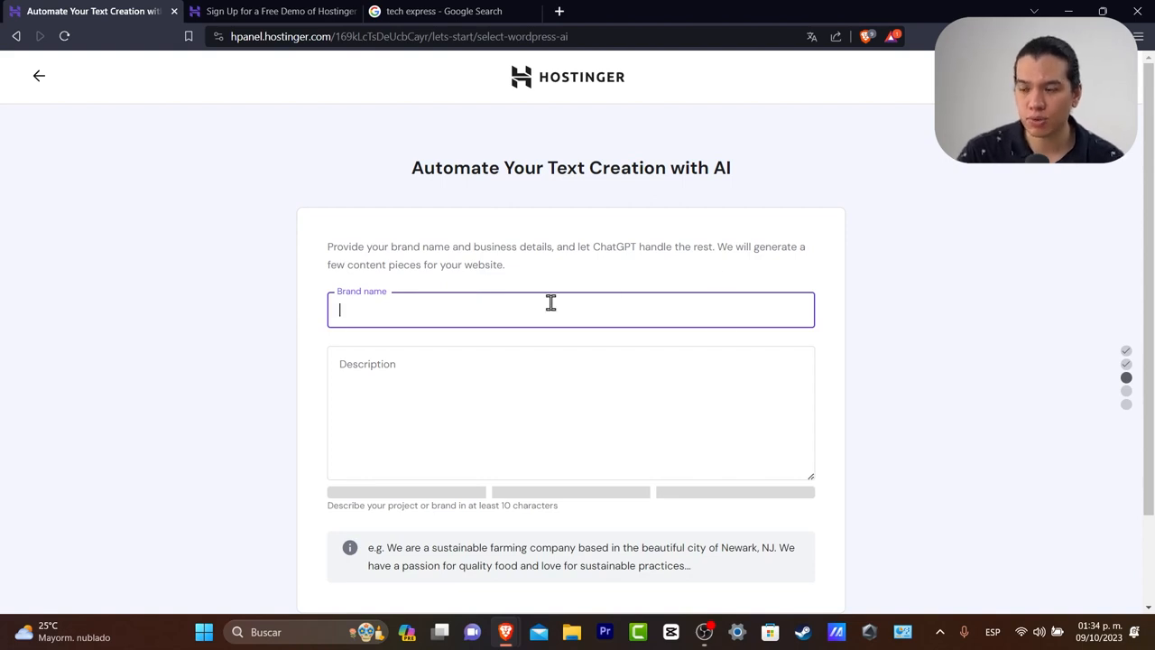
type("Tech E")
key("BackSpace")
type("Express ")
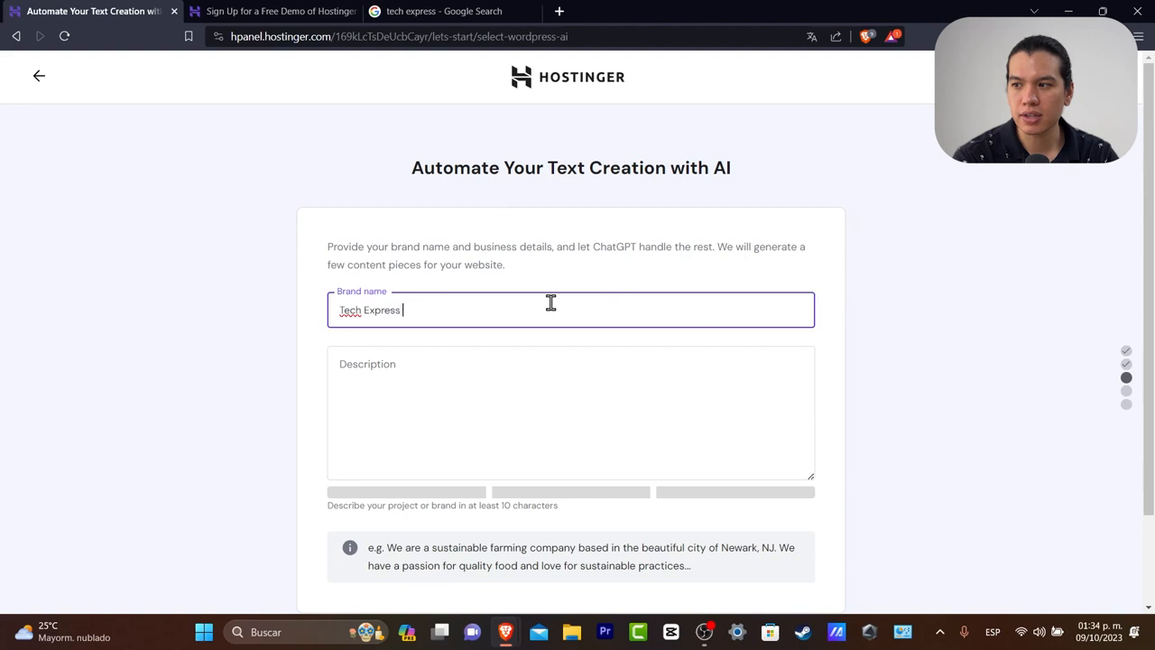
type("Tutorials")
- Write a description of a website that helps people develop an ecommerce, then continue
left_click(571, 384)
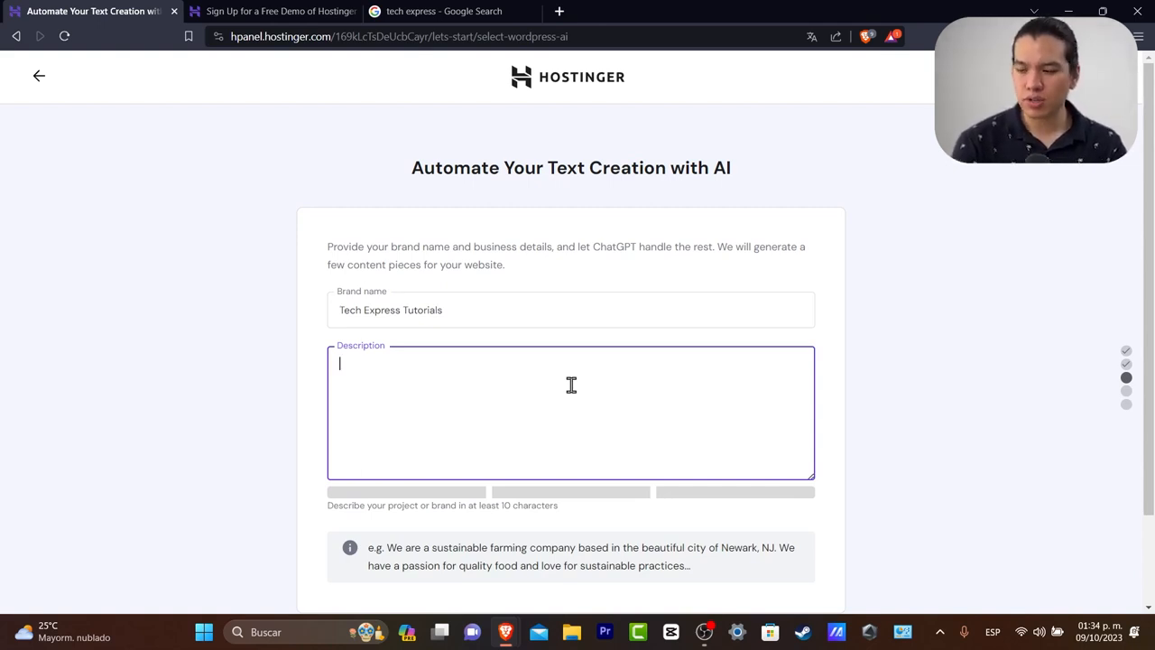
type("Th")
key("BackSpace")
key("BackSpace")
type("A website ")
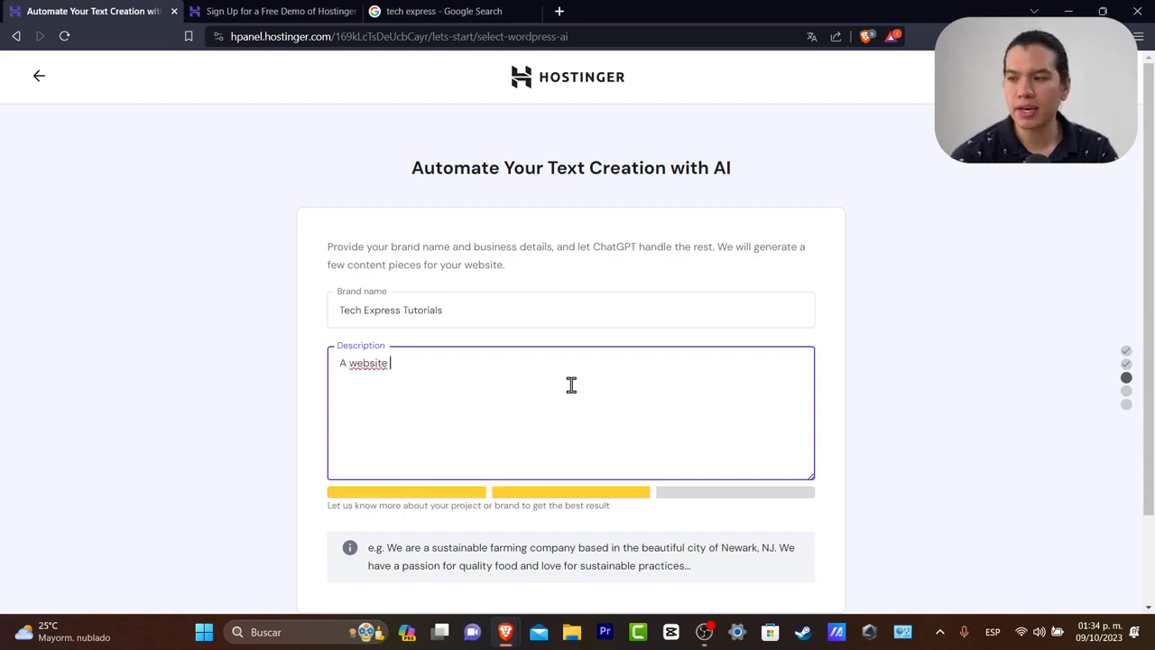
type("that")
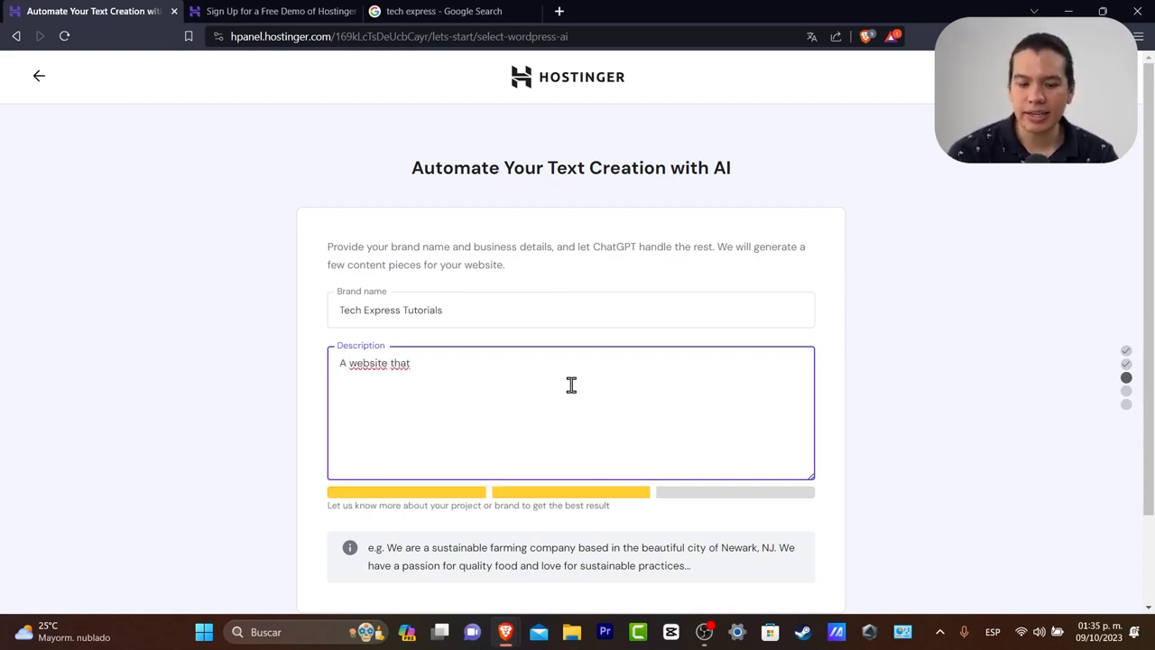
type(" create ")
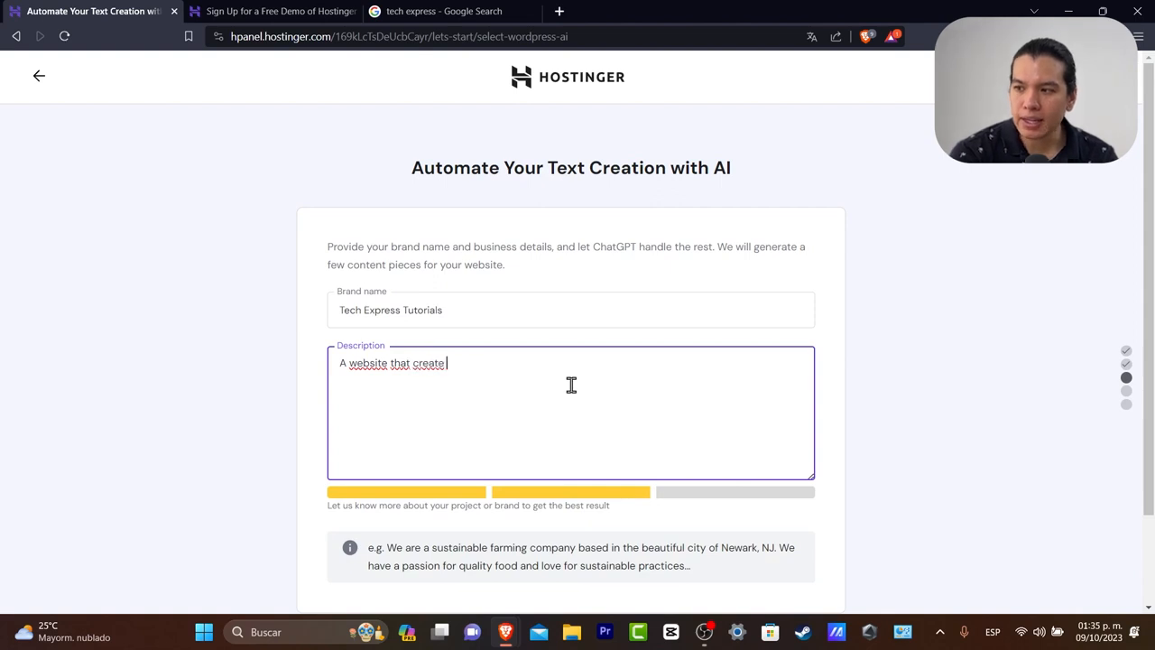
type("and helps ")
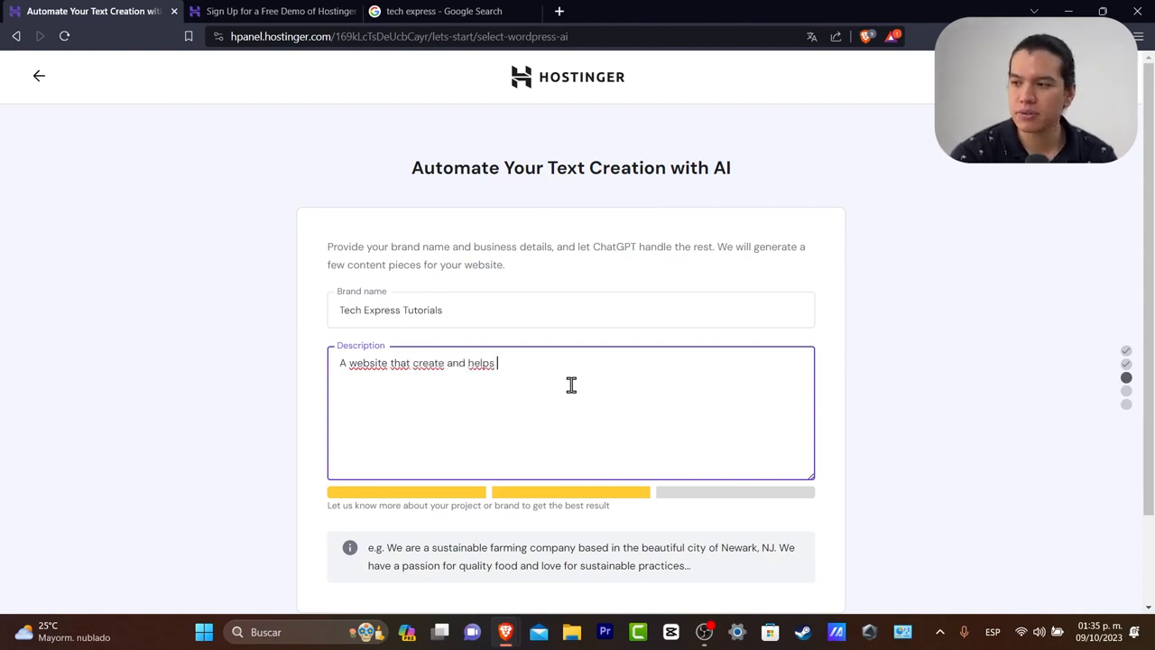
type("people to develop a e")
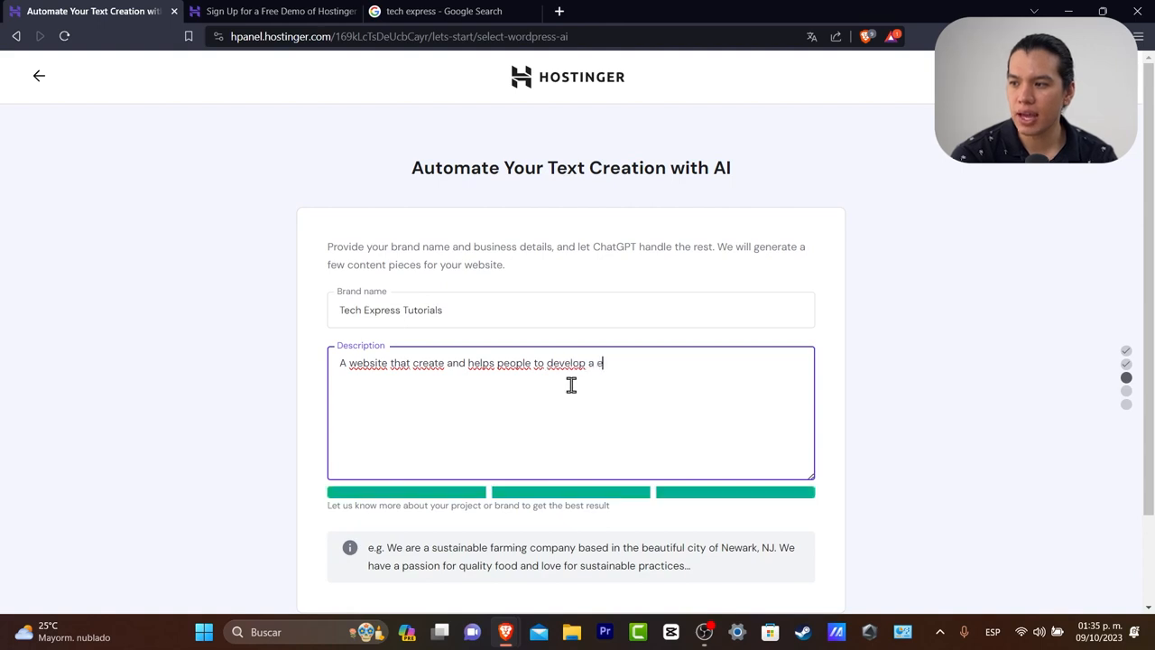
key("BackSpace")
type("n ecommerce seller.")
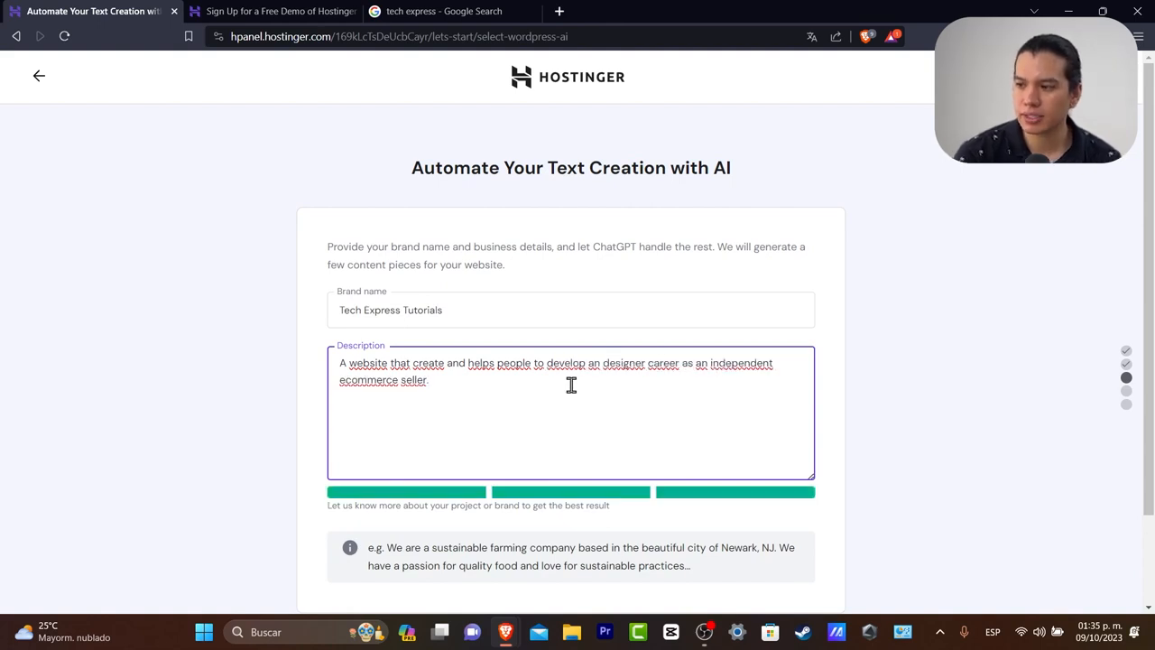
scroll(673, 457, "down", 2)
left_click(488, 541)
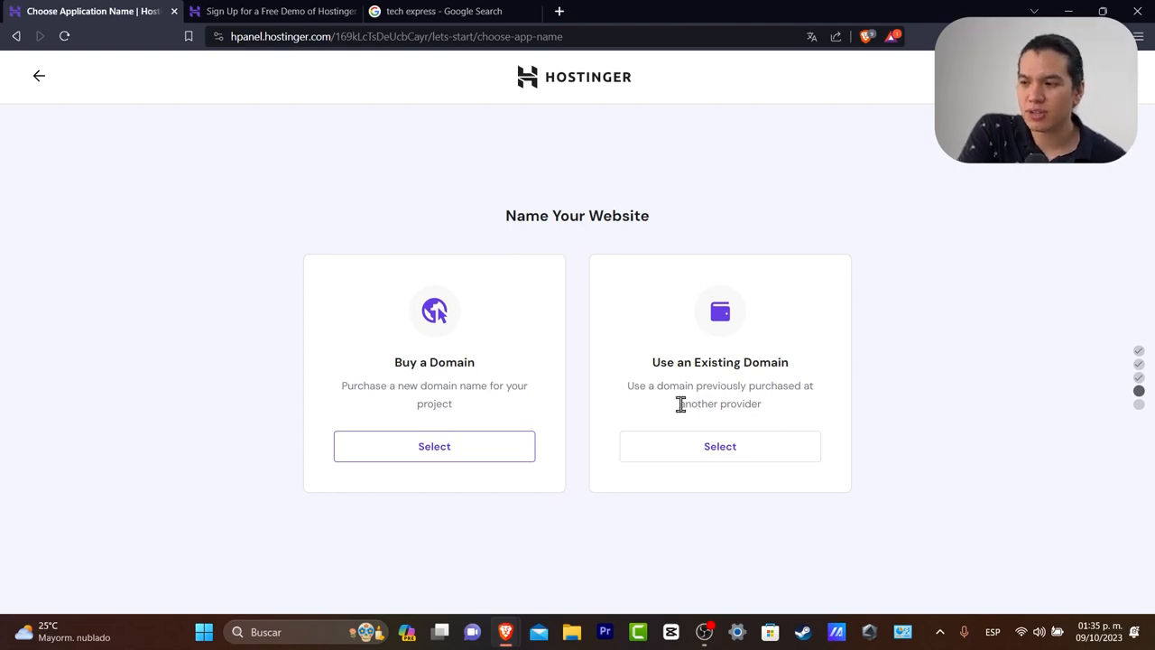
- Choose to buy a new domain and search 'techexpress', then retry it as techexpress.com
left_click(472, 441)
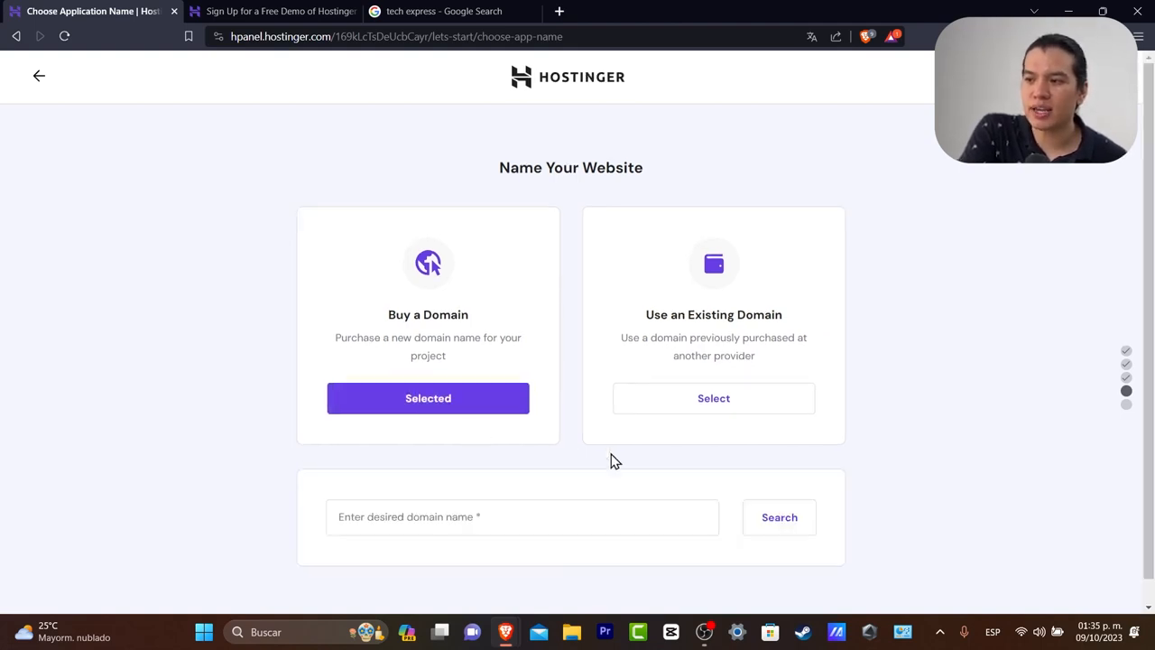
left_click(473, 503)
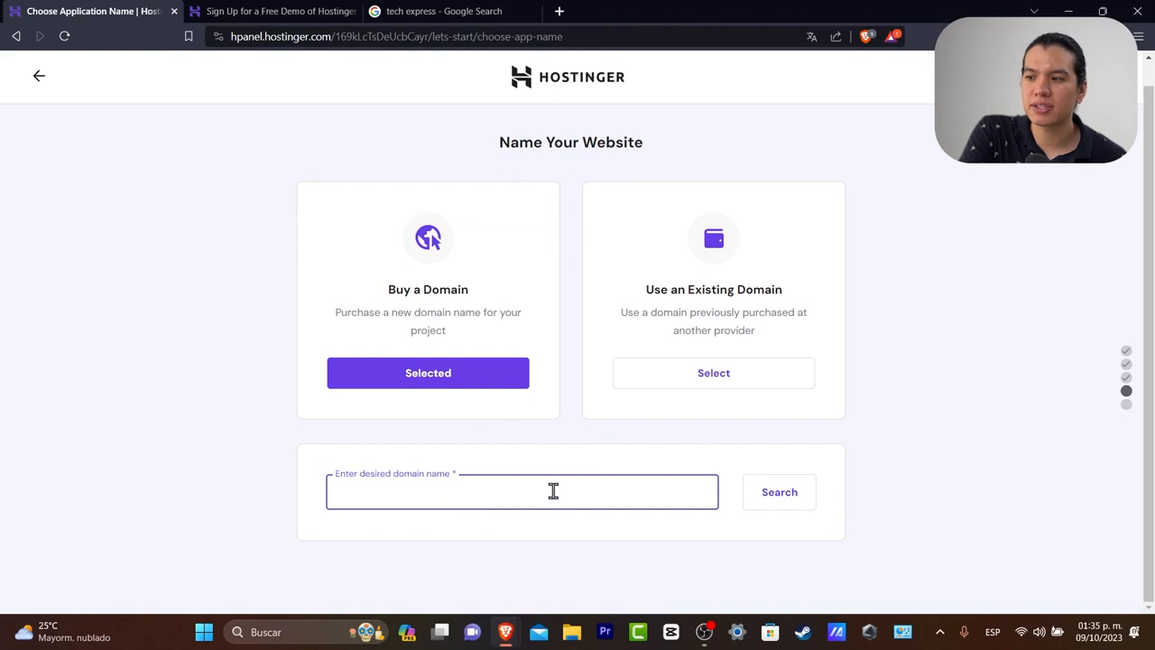
type("techexpress")
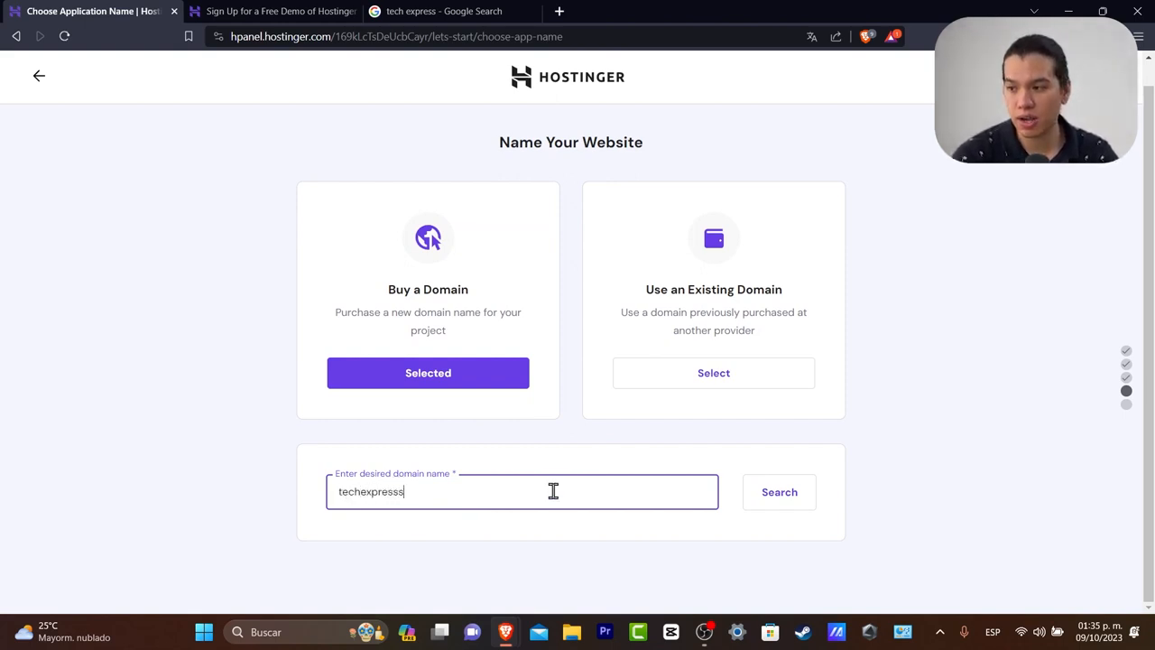
left_click(782, 494)
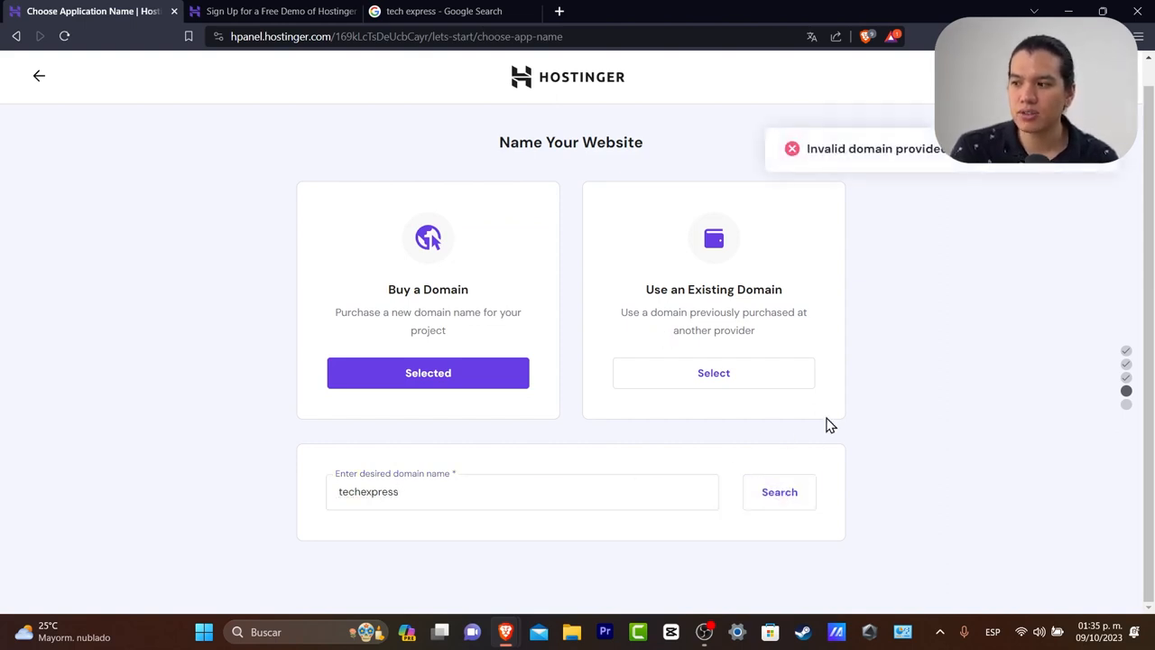
left_click(534, 496)
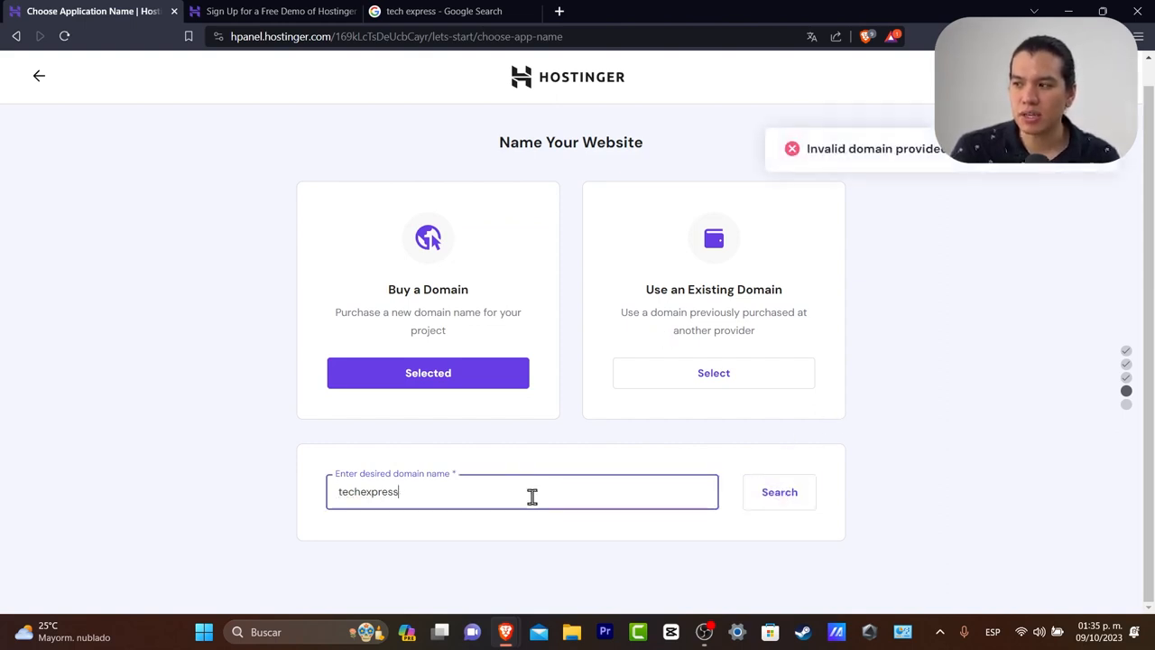
type(".com")
left_click(781, 501)
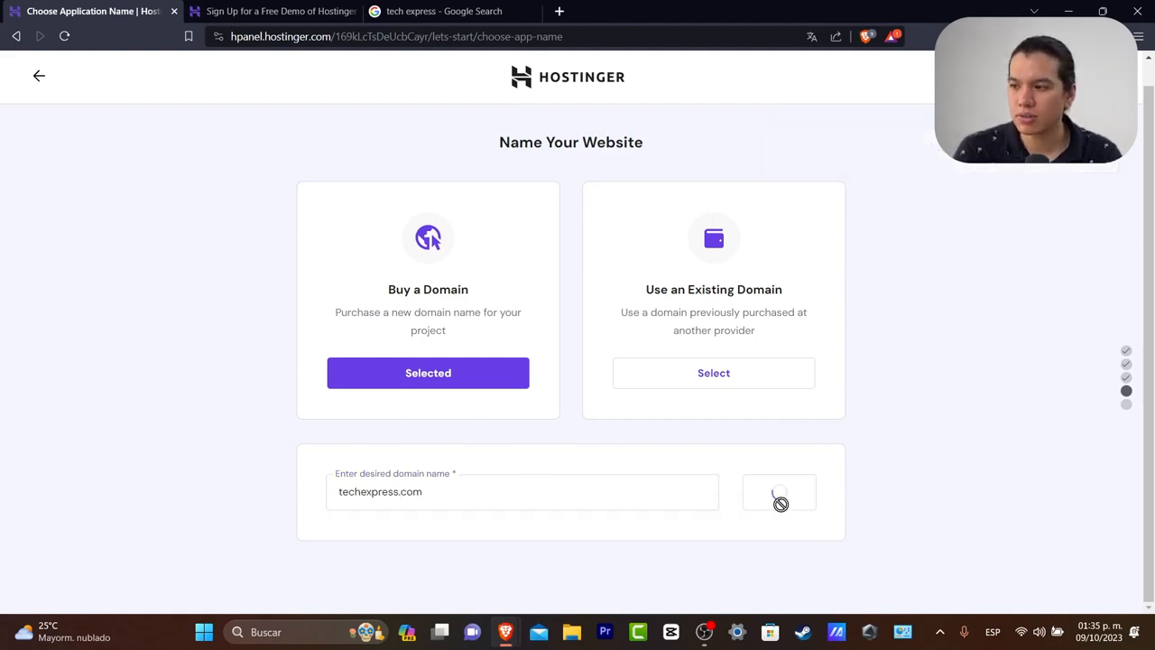
- Review the suggested extensions techexpress.cloud, .xyz, .website and .blog in the search results
scroll(647, 359, "down", 3)
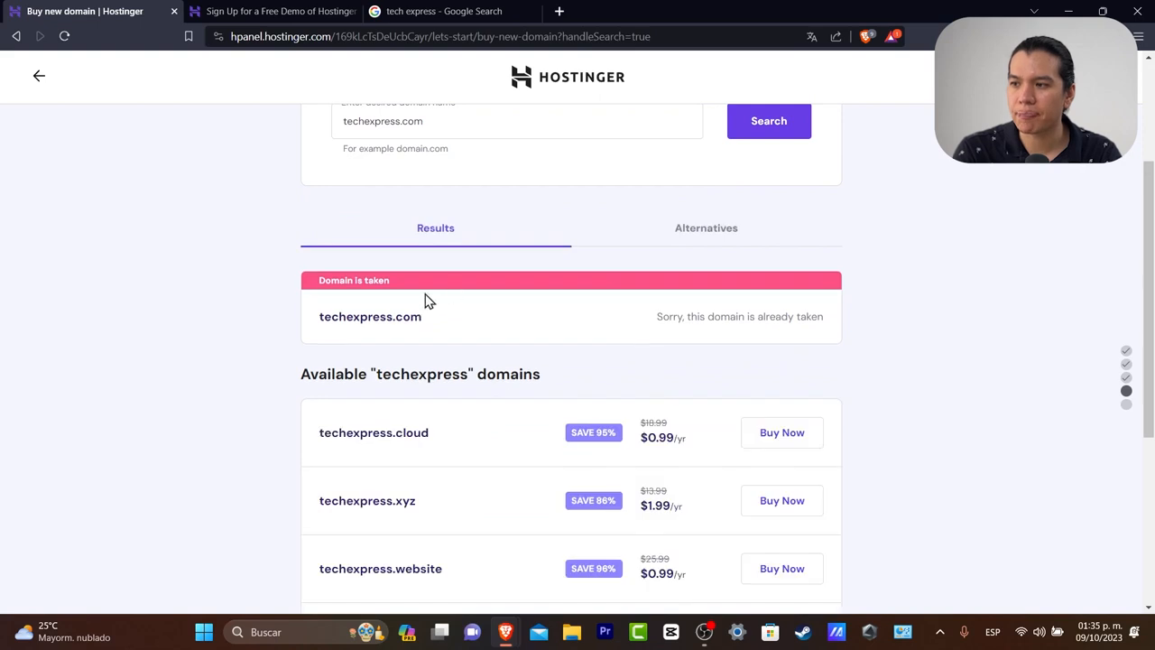
scroll(485, 334, "down", 1)
scroll(486, 334, "down", 1)
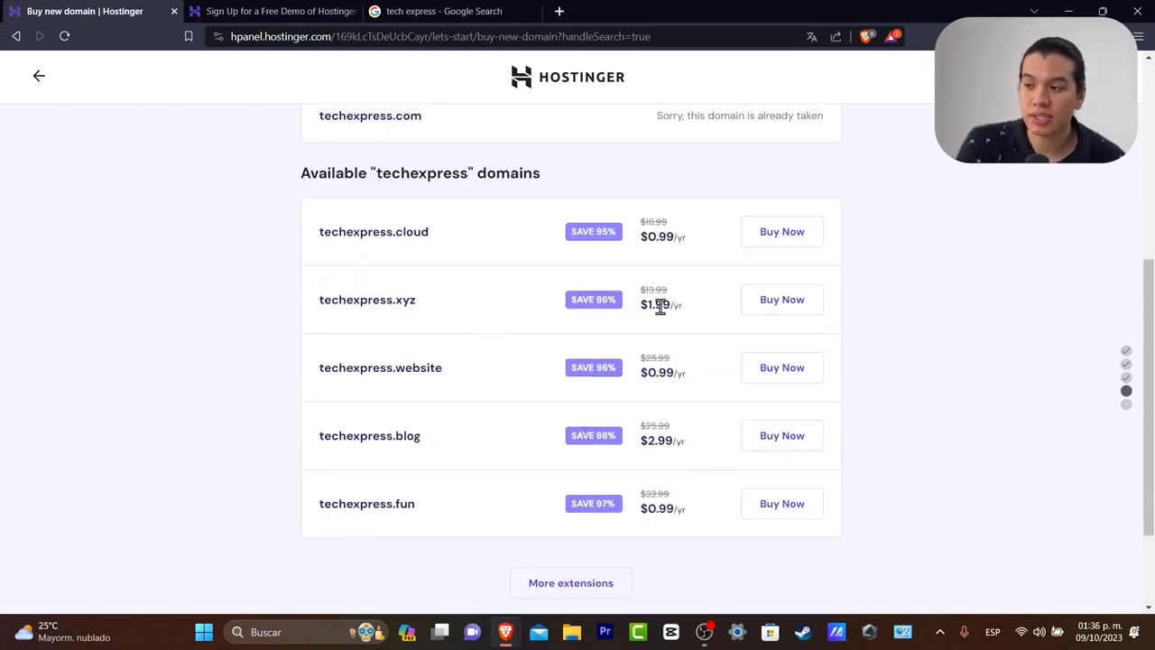
left_click_drag(353, 232, 445, 244)
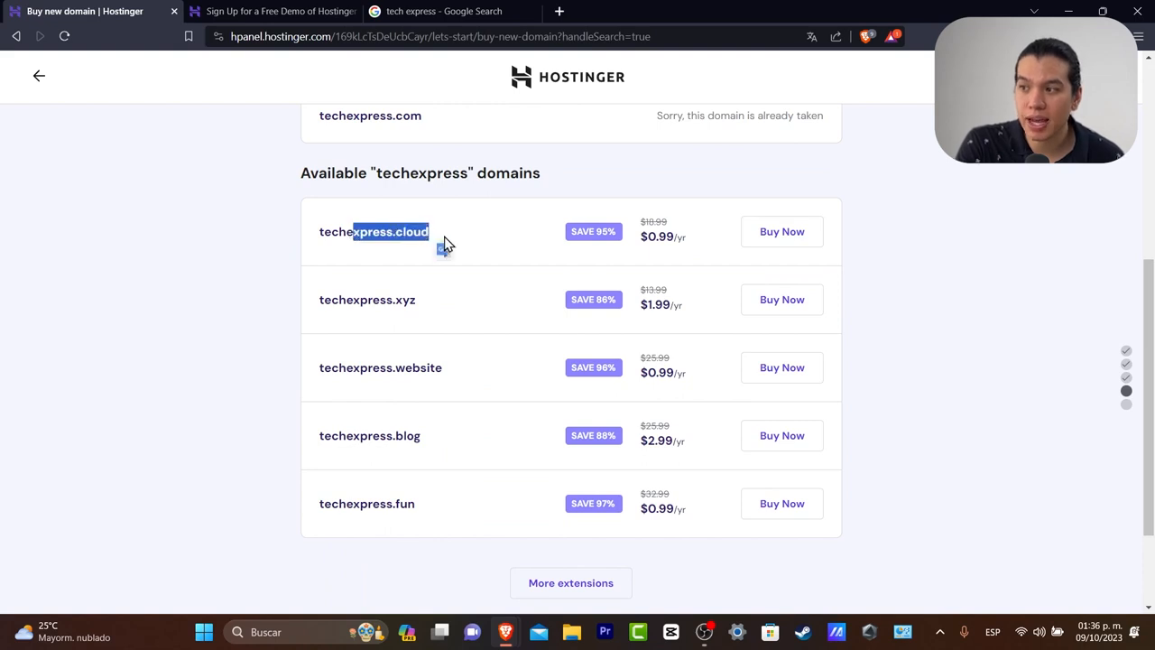
left_click_drag(386, 300, 419, 312)
left_click_drag(442, 368, 420, 371)
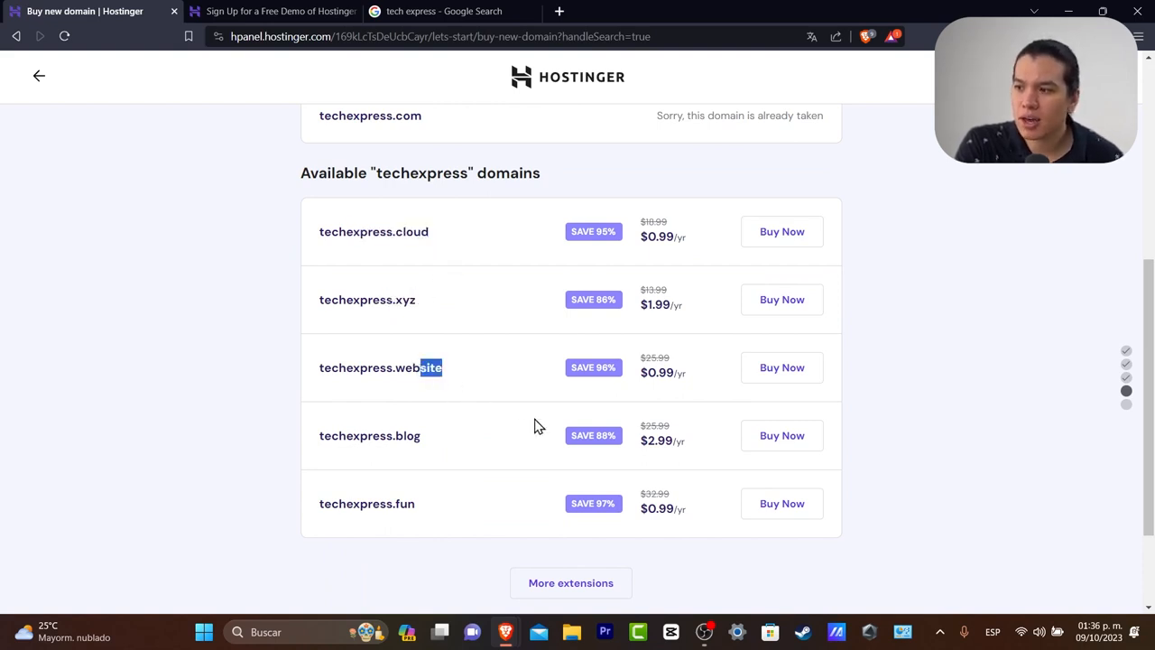
left_click_drag(436, 435, 394, 438)
left_click(461, 519)
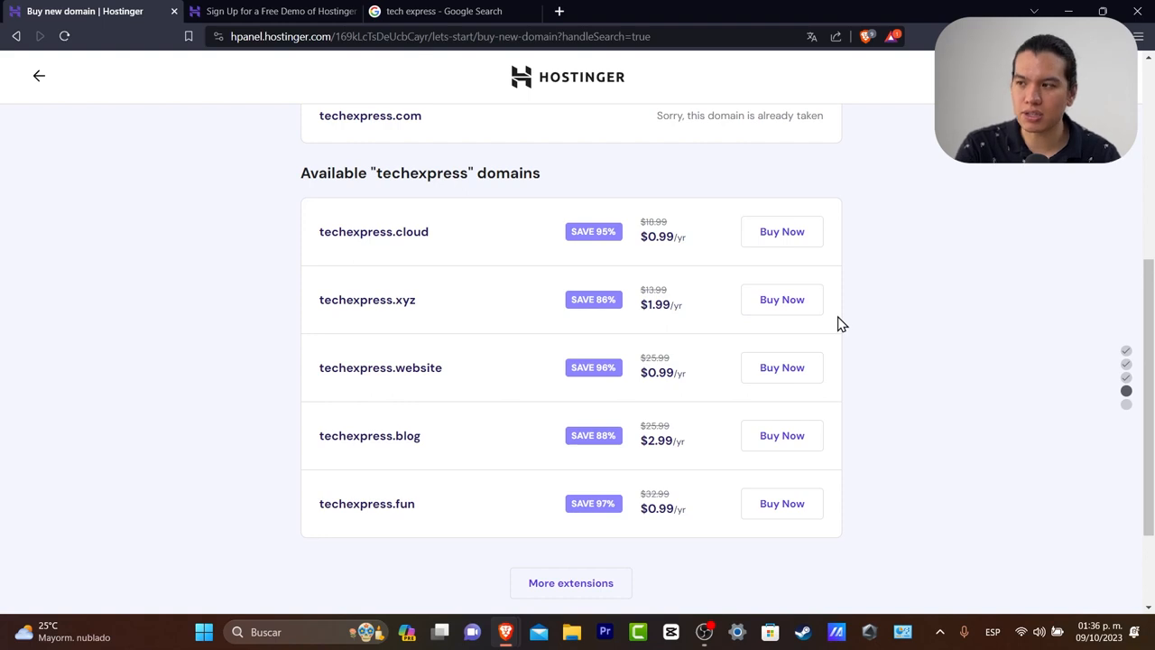
- Browse the Alternatives list, load more suggestions, then go back to the domain choice
scroll(839, 323, "up", 5)
left_click(722, 434)
scroll(723, 433, "down", 5)
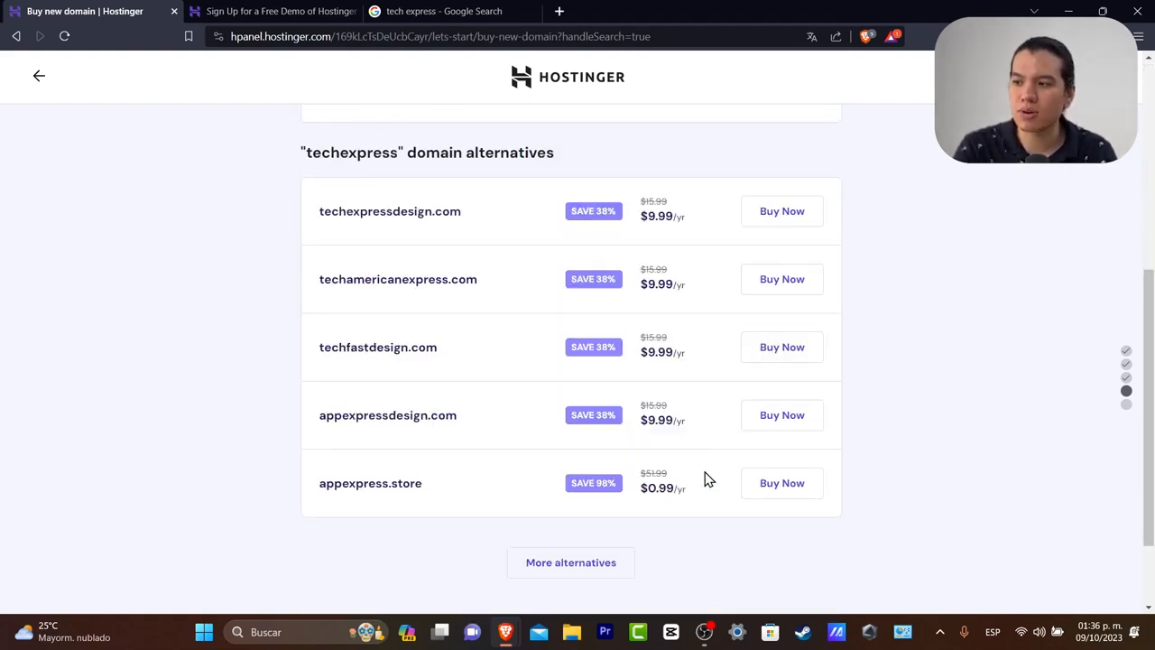
left_click(596, 557)
scroll(599, 554, "up", 5)
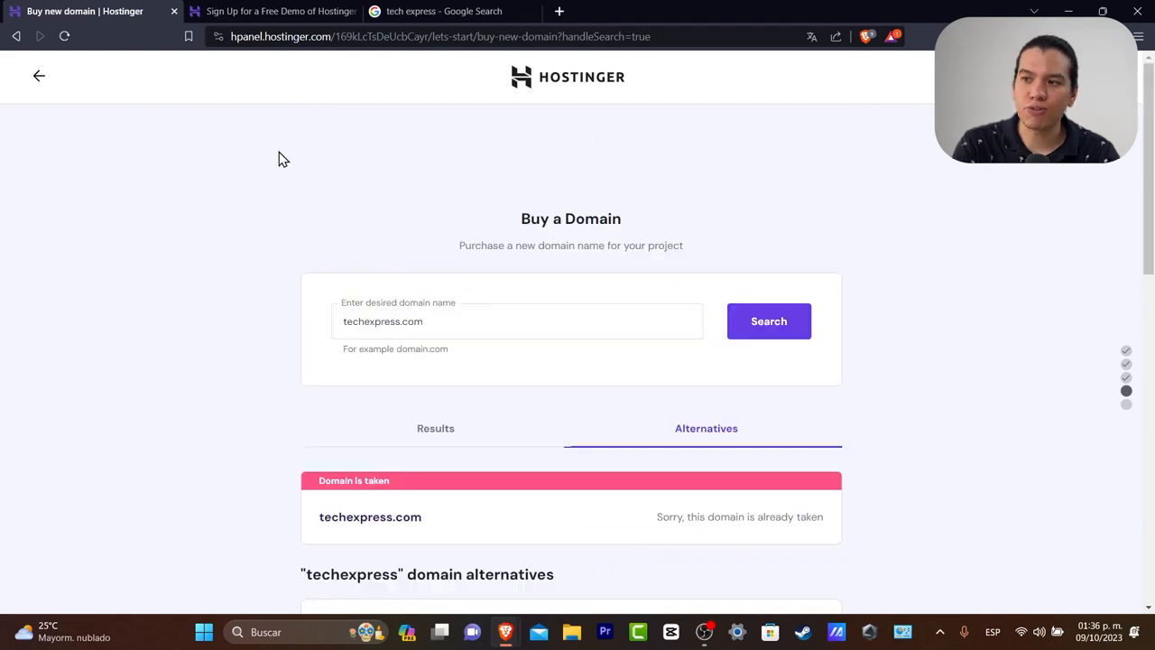
left_click(42, 78)
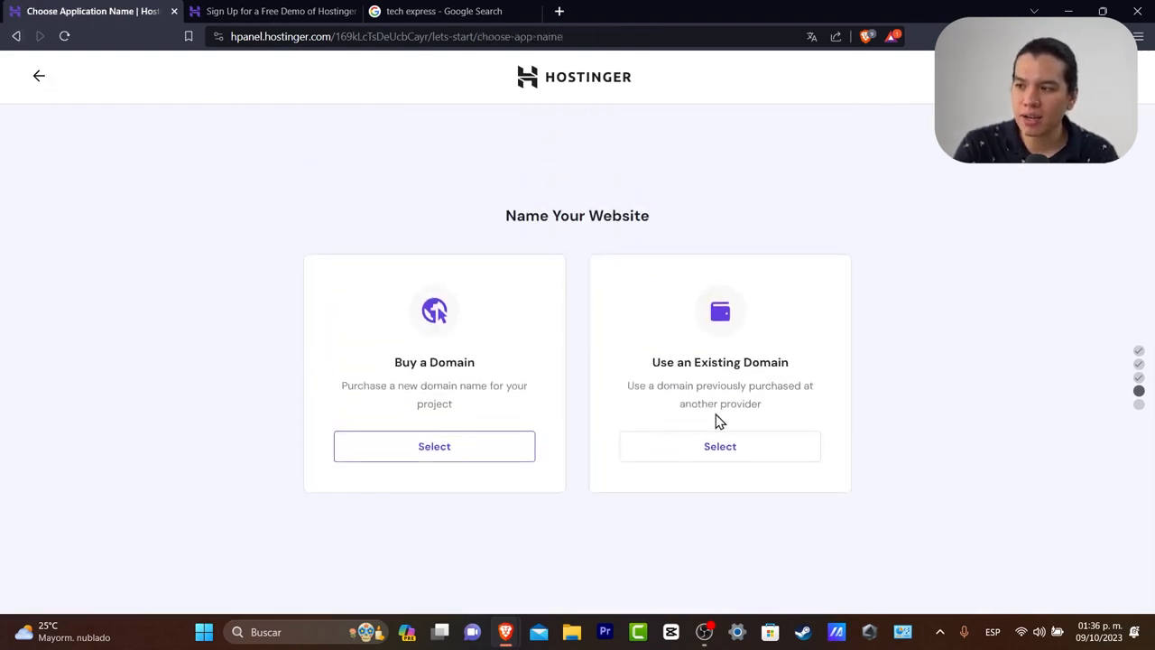
- Briefly try the use-an-existing-domain option, then switch back to buying a new domain
left_click_drag(813, 363, 708, 362)
left_click(763, 456)
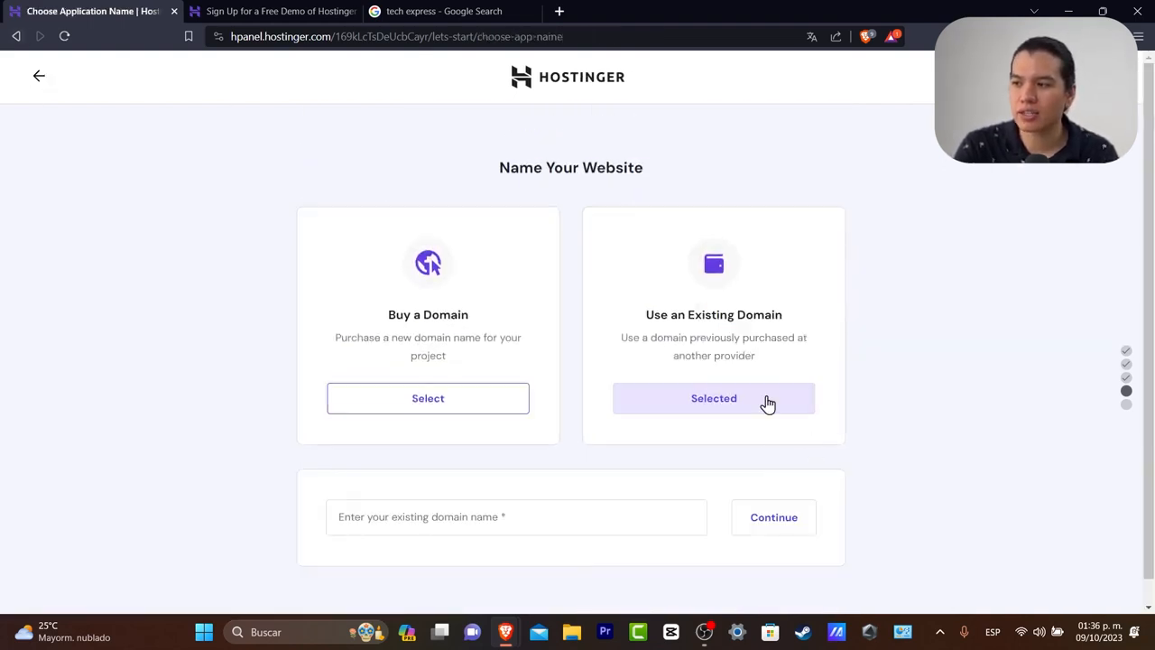
left_click(567, 490)
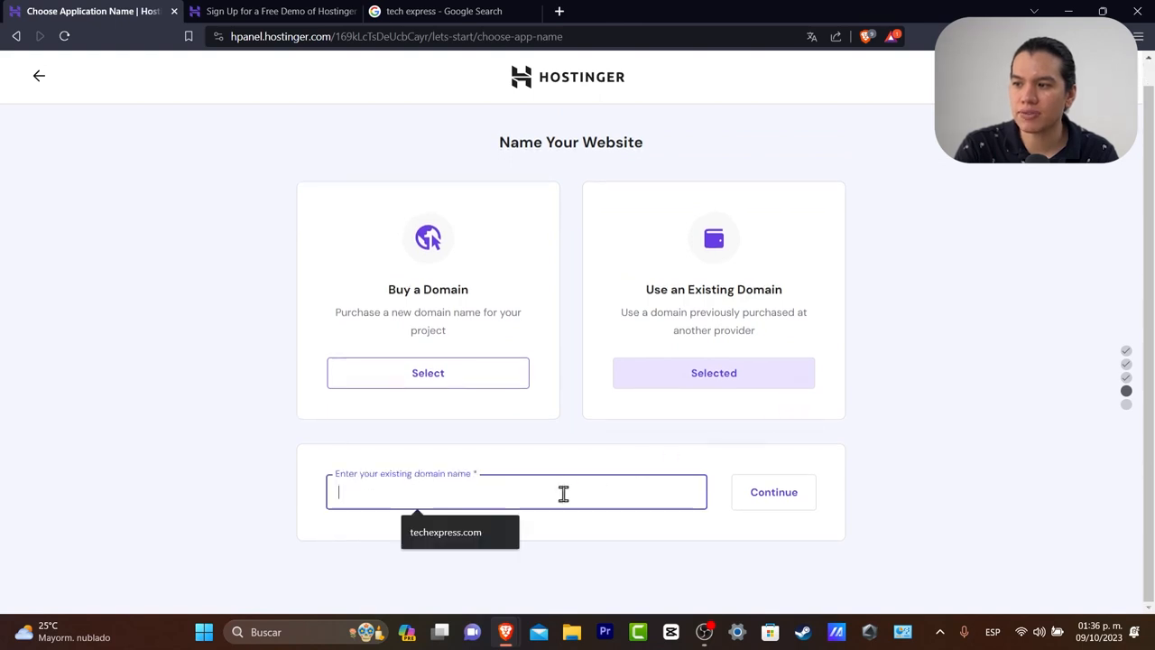
left_click(641, 446)
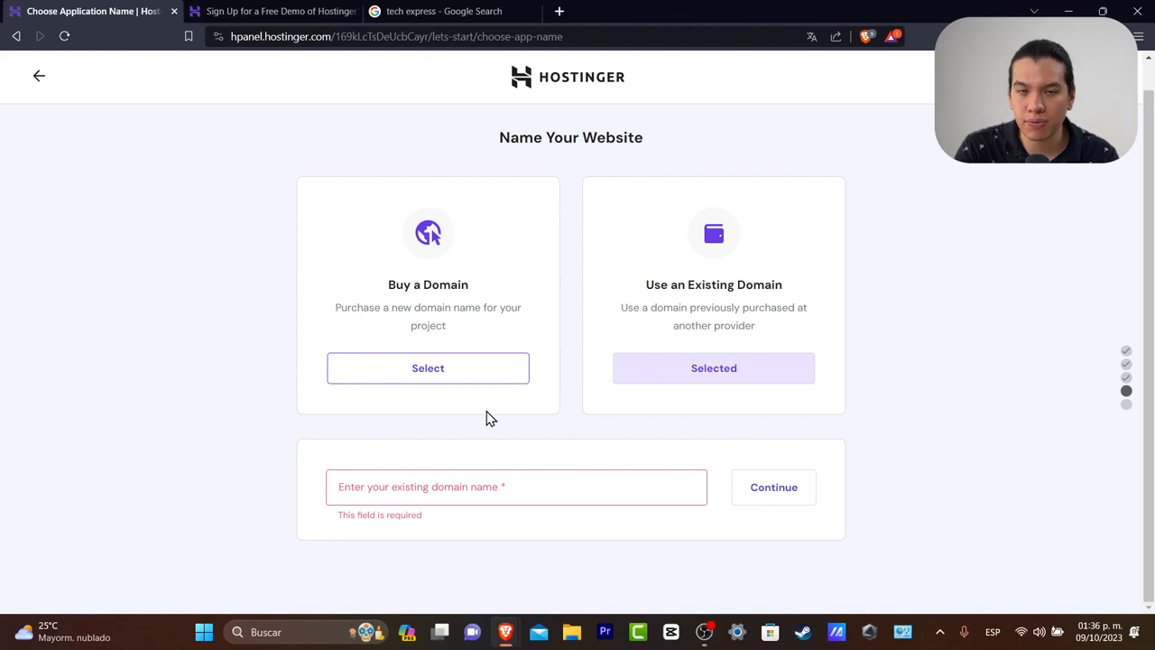
left_click(675, 494)
- Search techexpress.com again and load more alternative domain suggestions
left_click(466, 382)
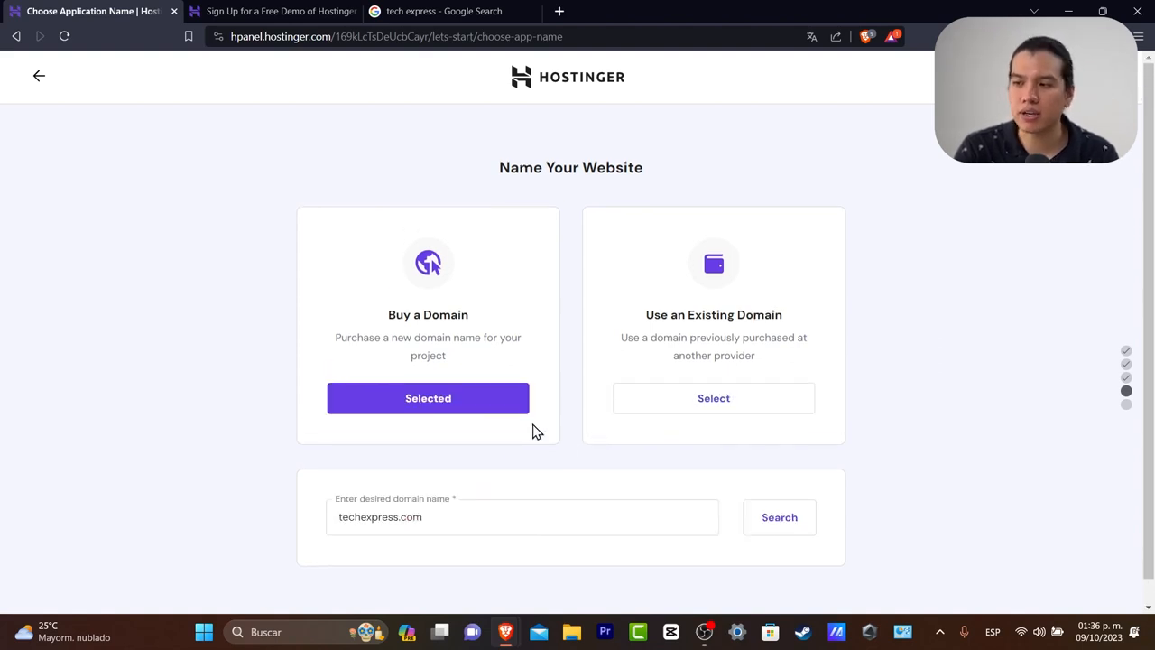
left_click(803, 486)
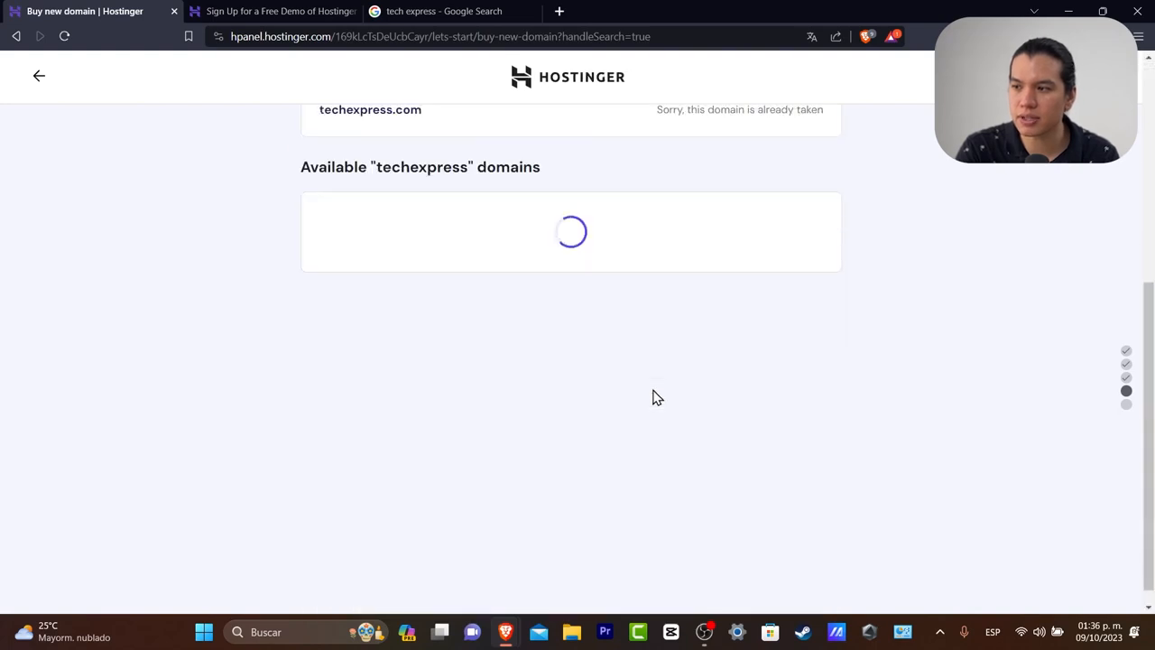
left_click(713, 228)
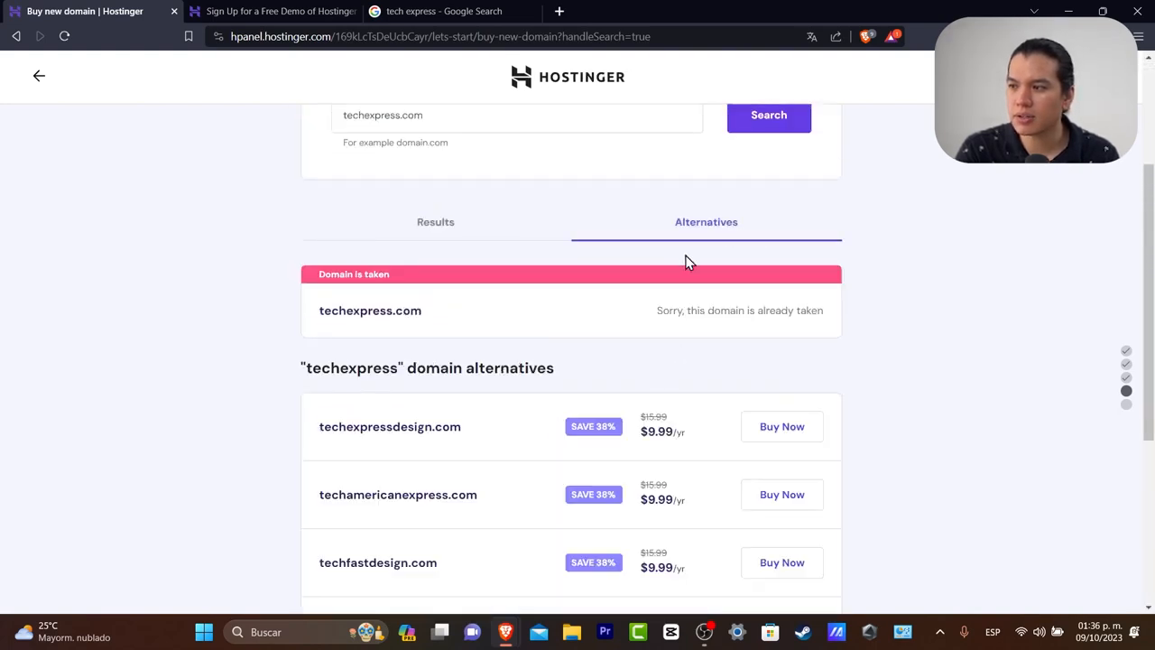
scroll(712, 353, "down", 3)
left_click(610, 452)
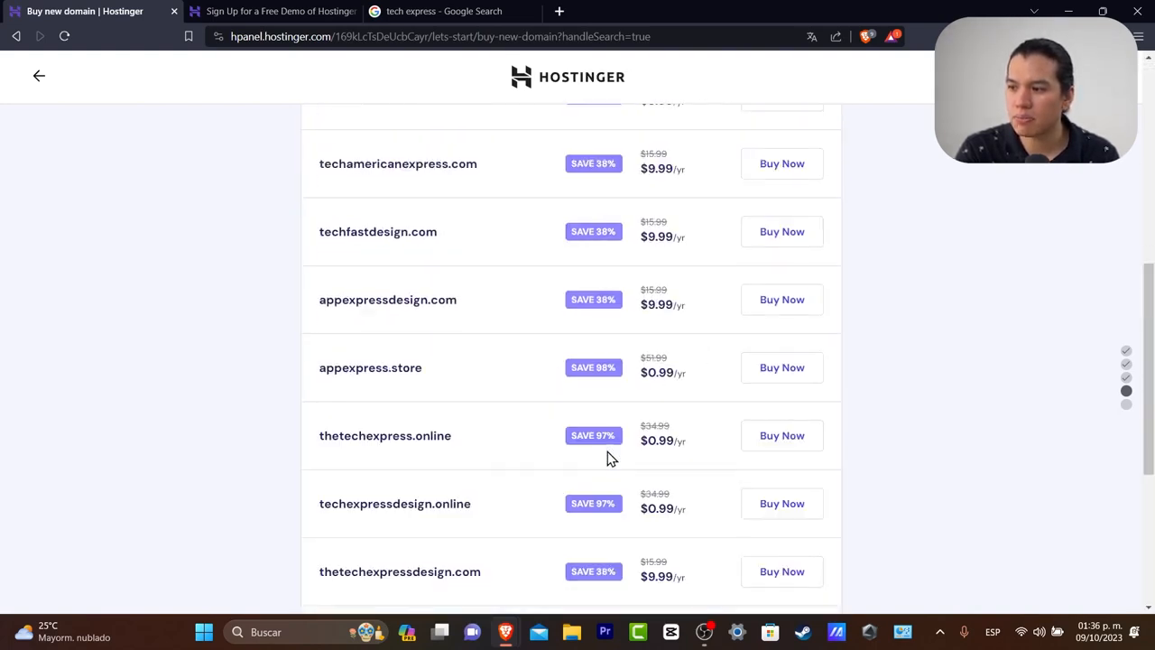
scroll(664, 443, "down", 3)
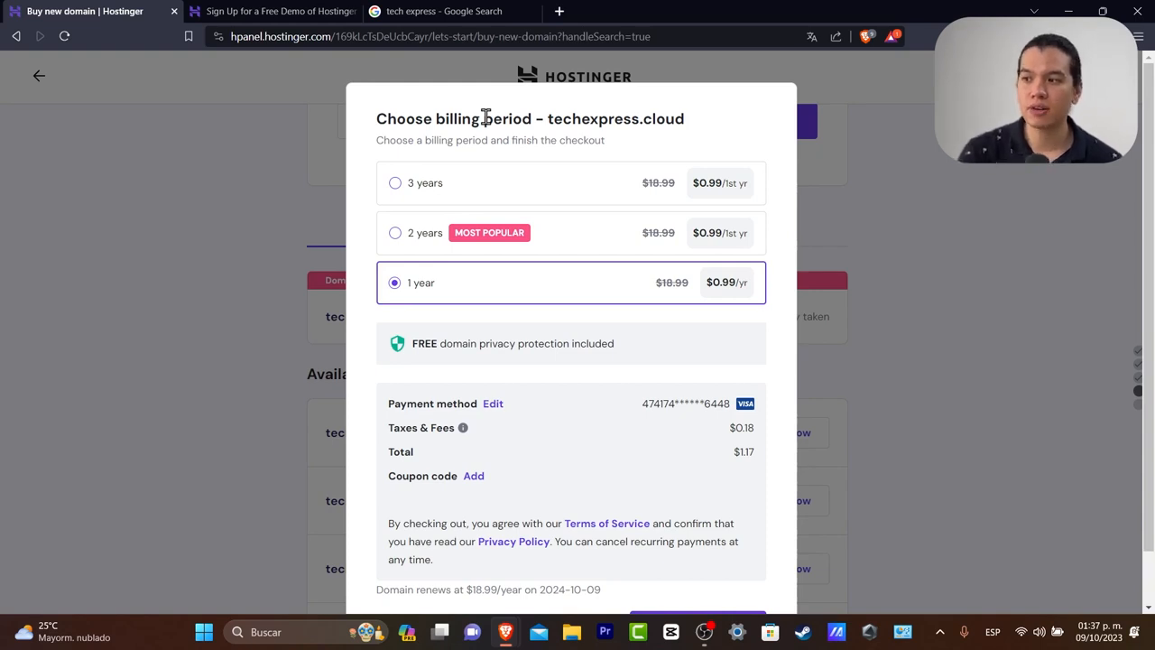
- Compare the 3-year and 2-year billing periods, then settle on 1 year
left_click(446, 194)
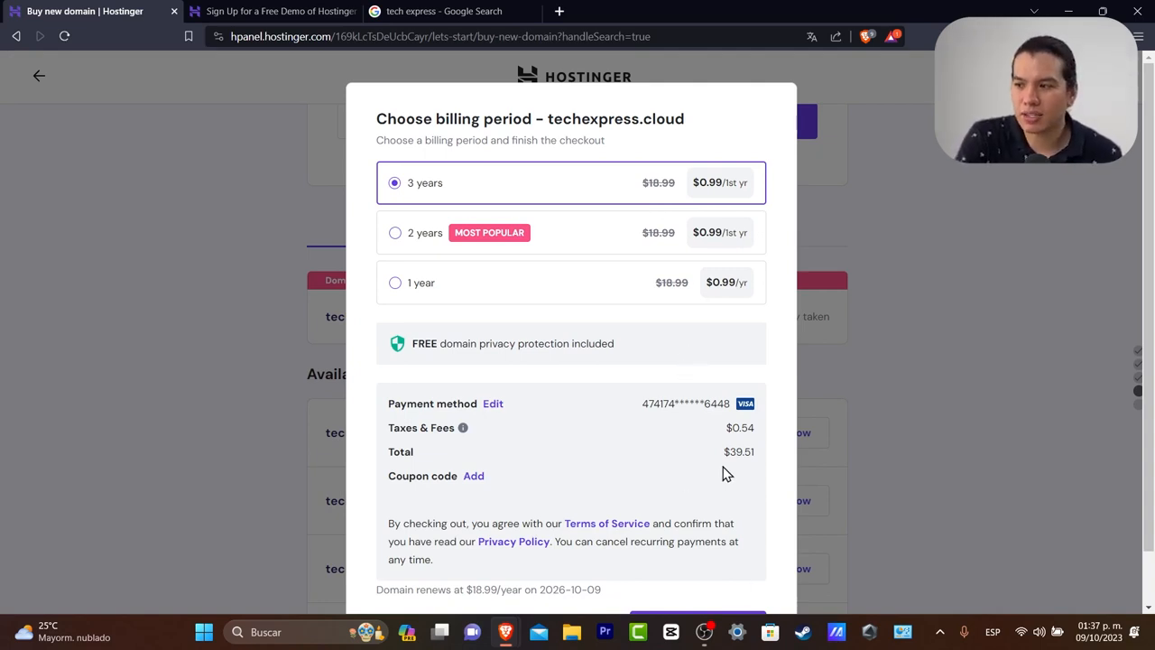
scroll(727, 474, "down", 1)
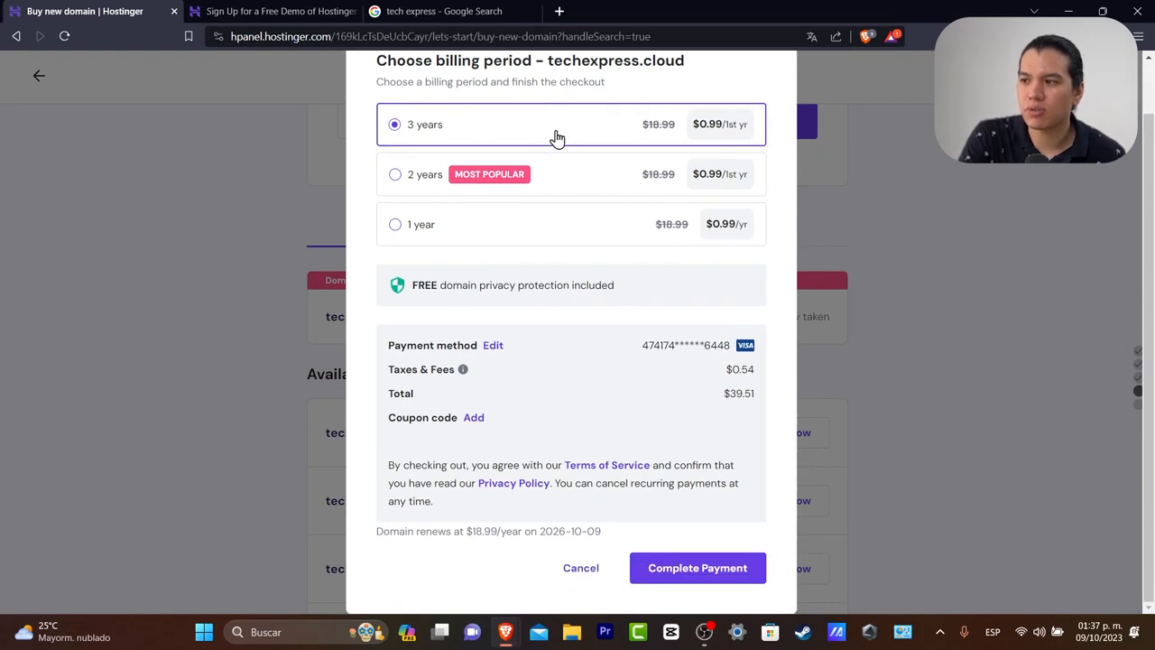
left_click(590, 183)
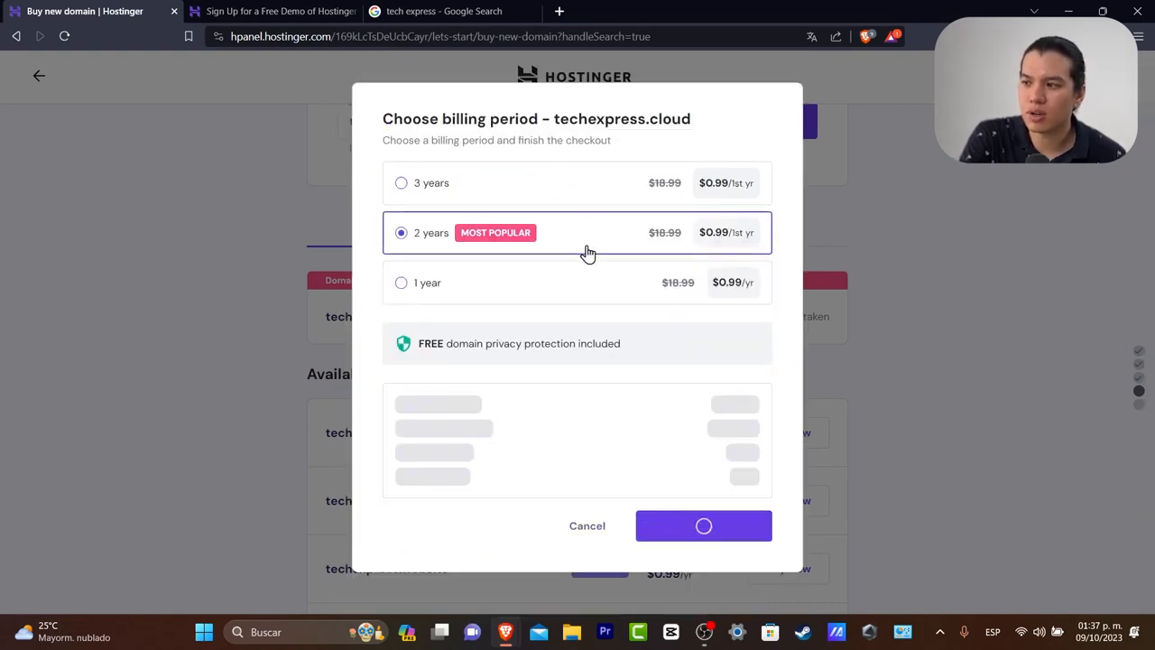
left_click(555, 293)
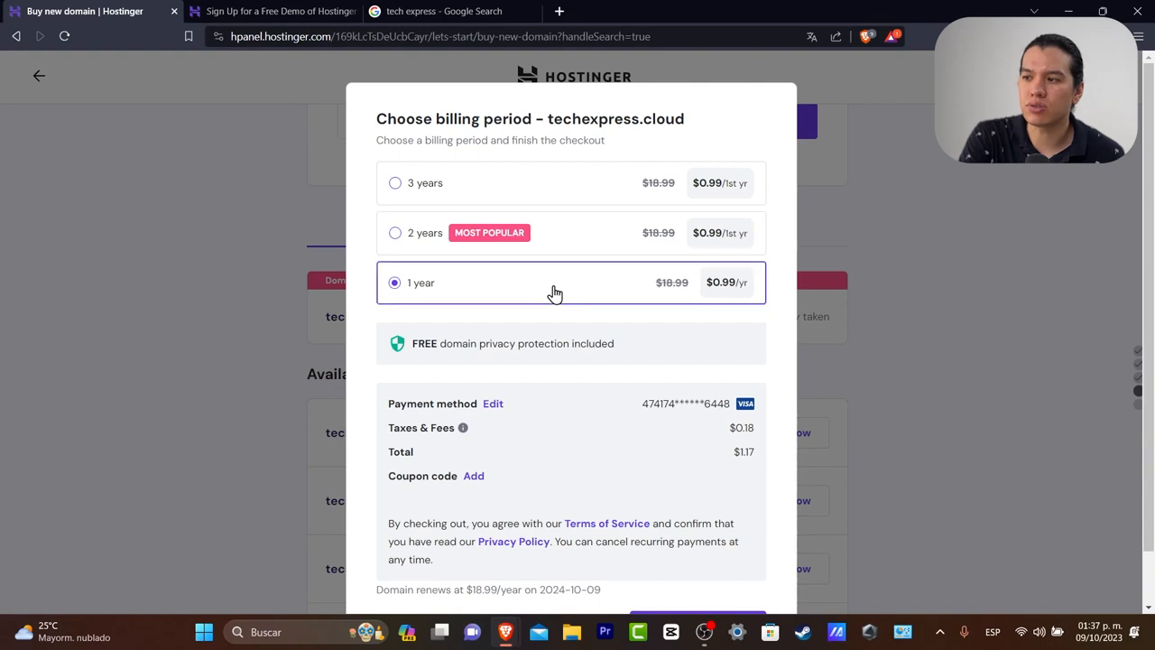
- Review the $1.17 total and free privacy protection, then complete the payment
scroll(573, 361, "down", 1)
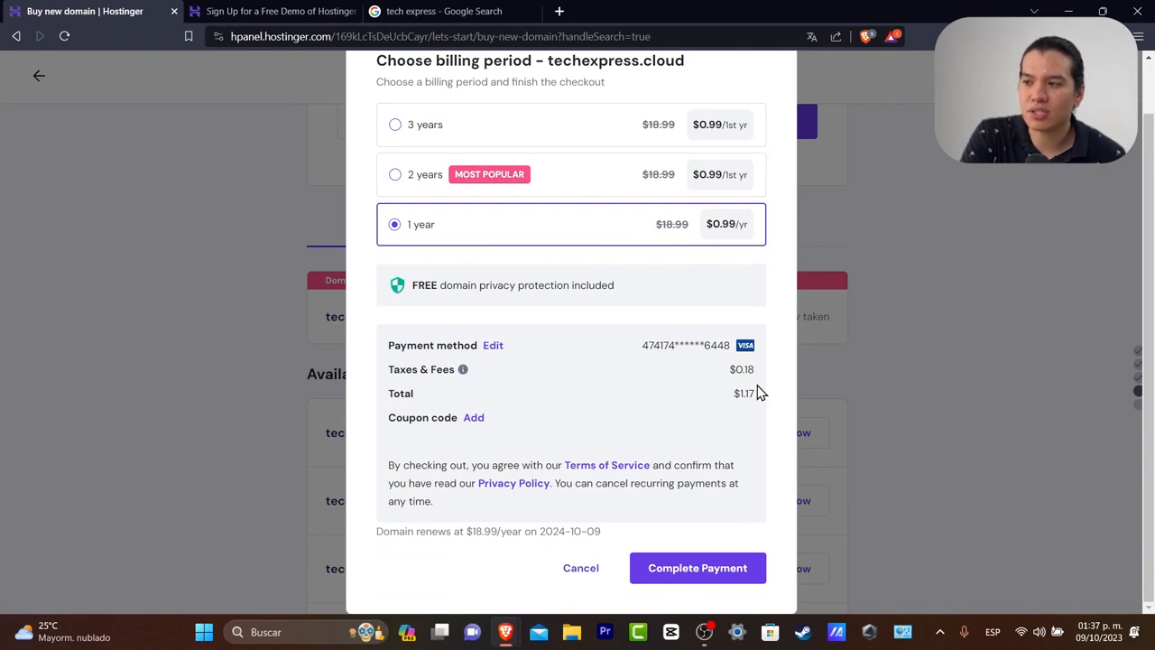
left_click_drag(761, 393, 729, 363)
left_click(689, 427)
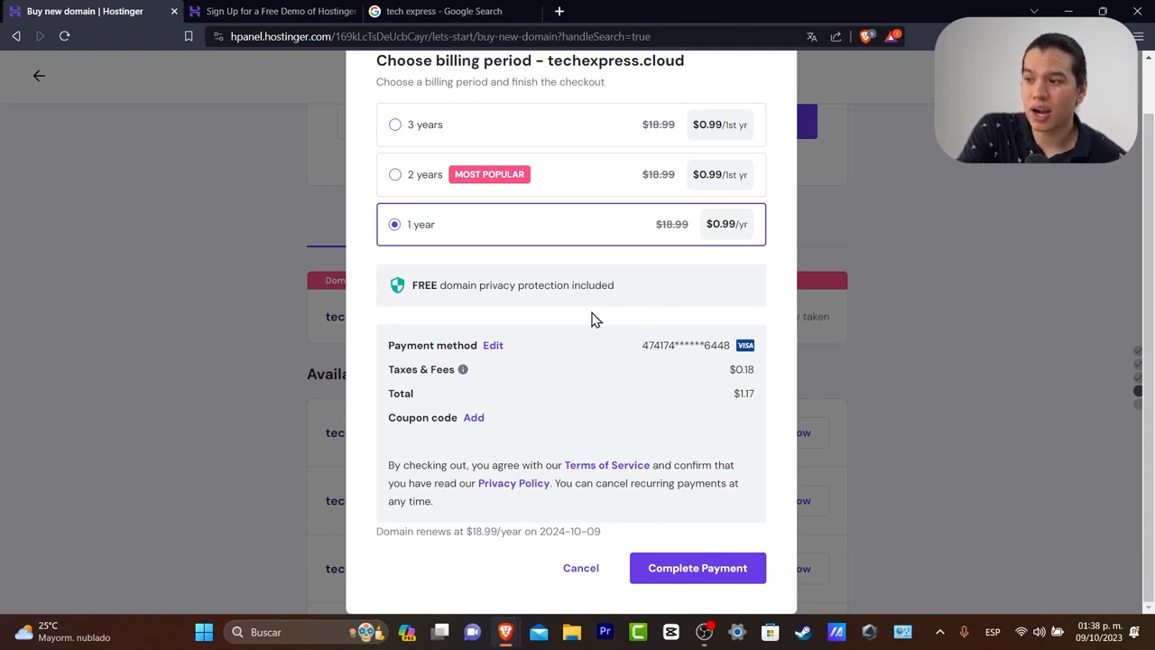
left_click_drag(479, 287, 644, 299)
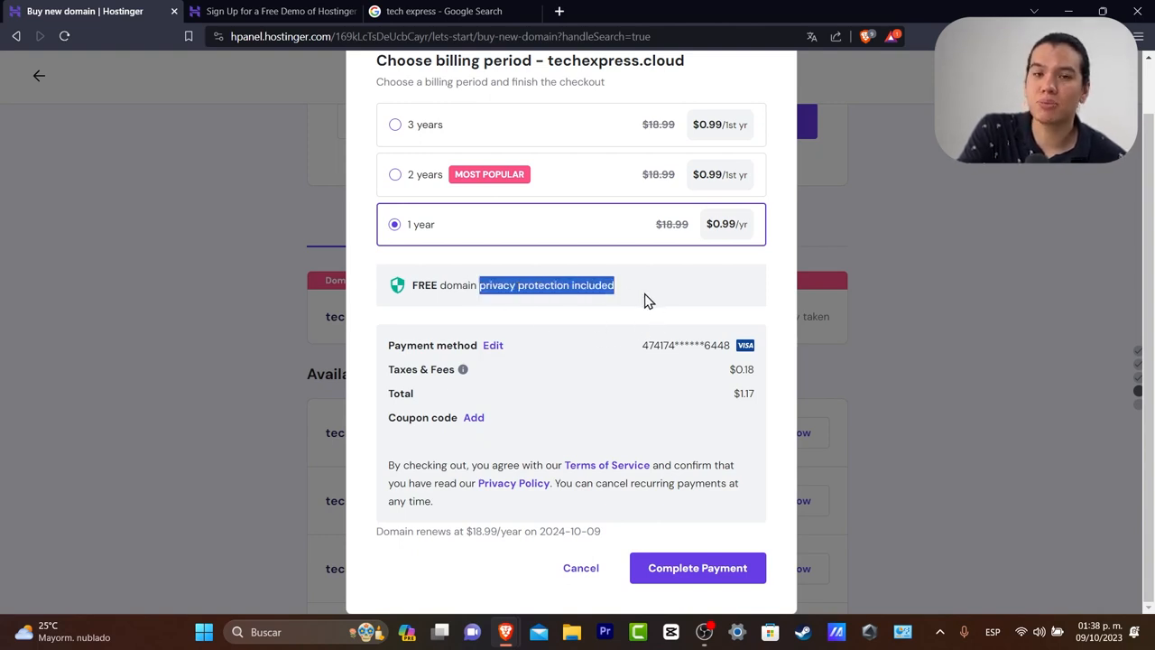
left_click(724, 567)
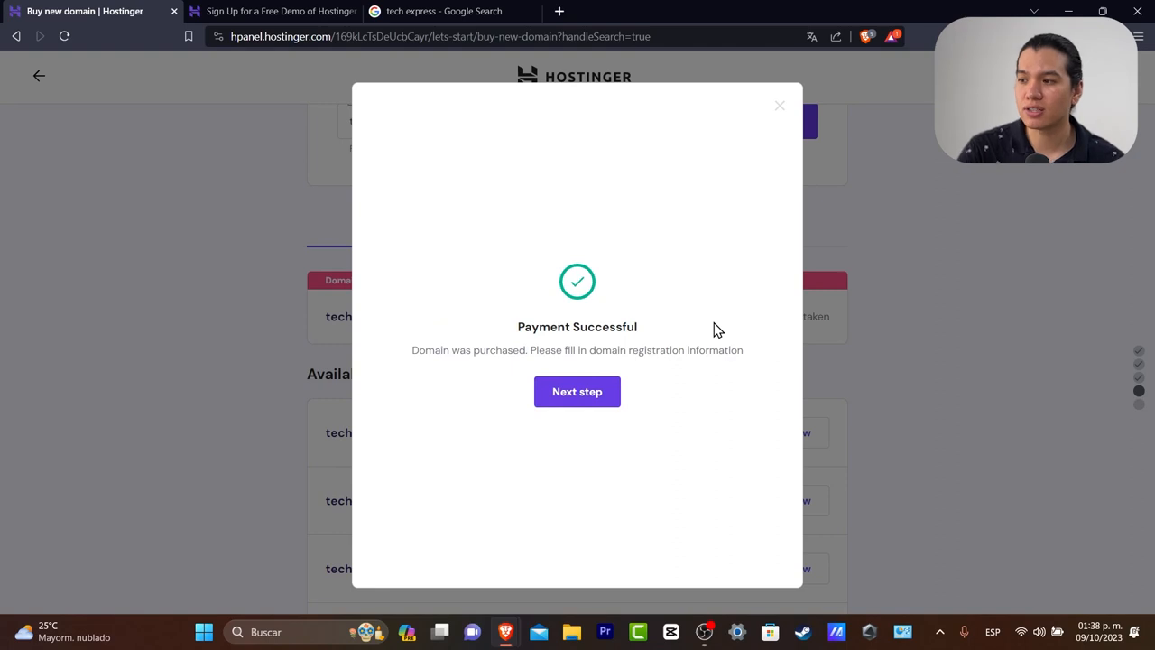
- Confirm Mexico and Personal details, and set the owner's name to Tech Express
left_click(596, 402)
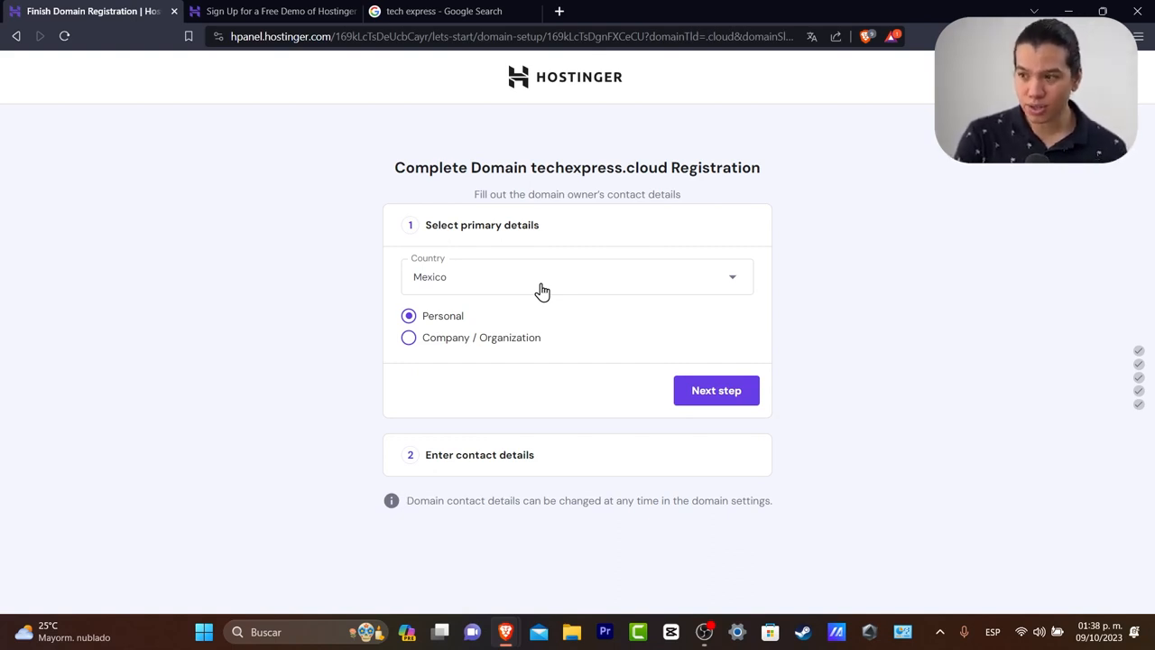
left_click(700, 392)
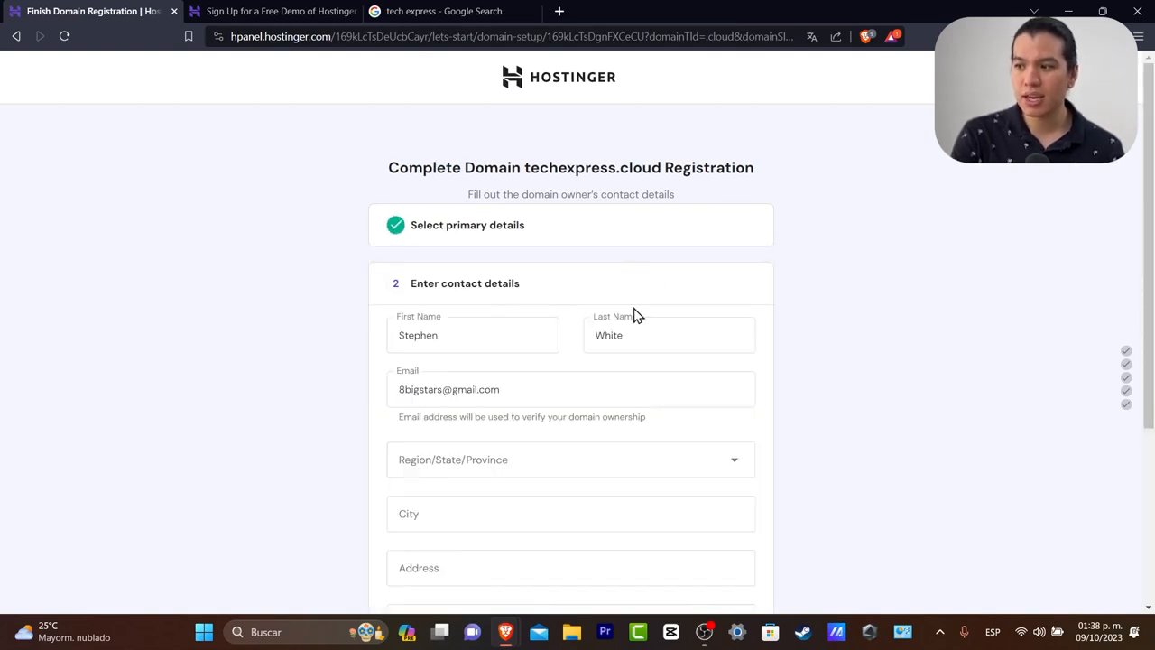
left_click(535, 329)
double_click(533, 330)
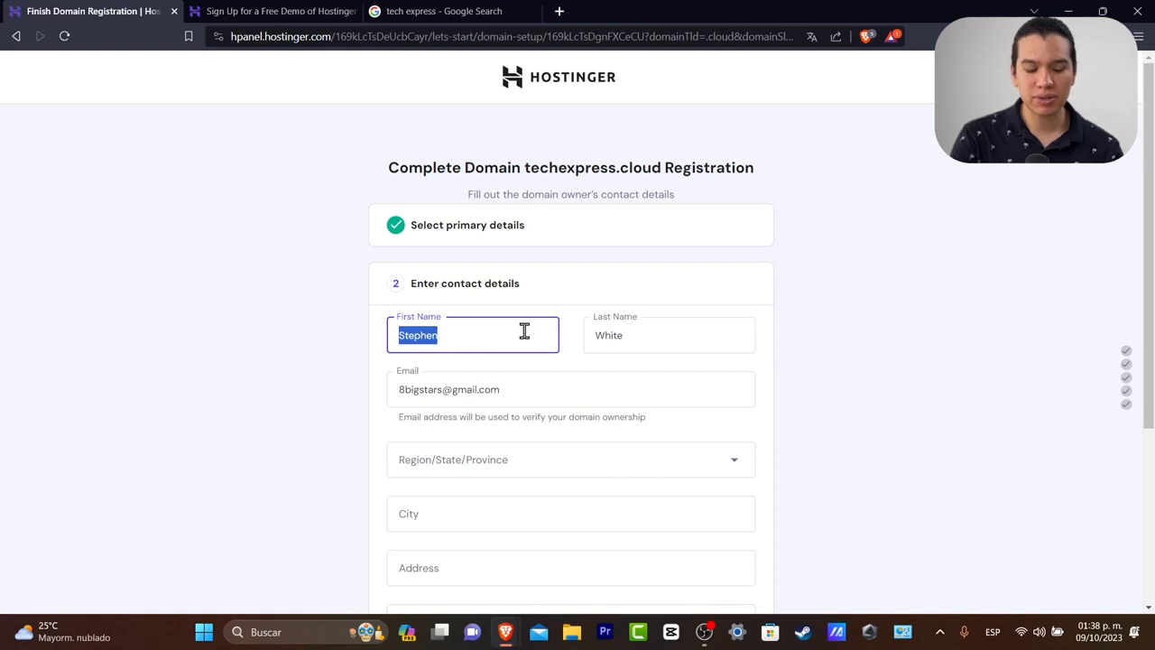
type("Tech")
key("Tab")
type("E")
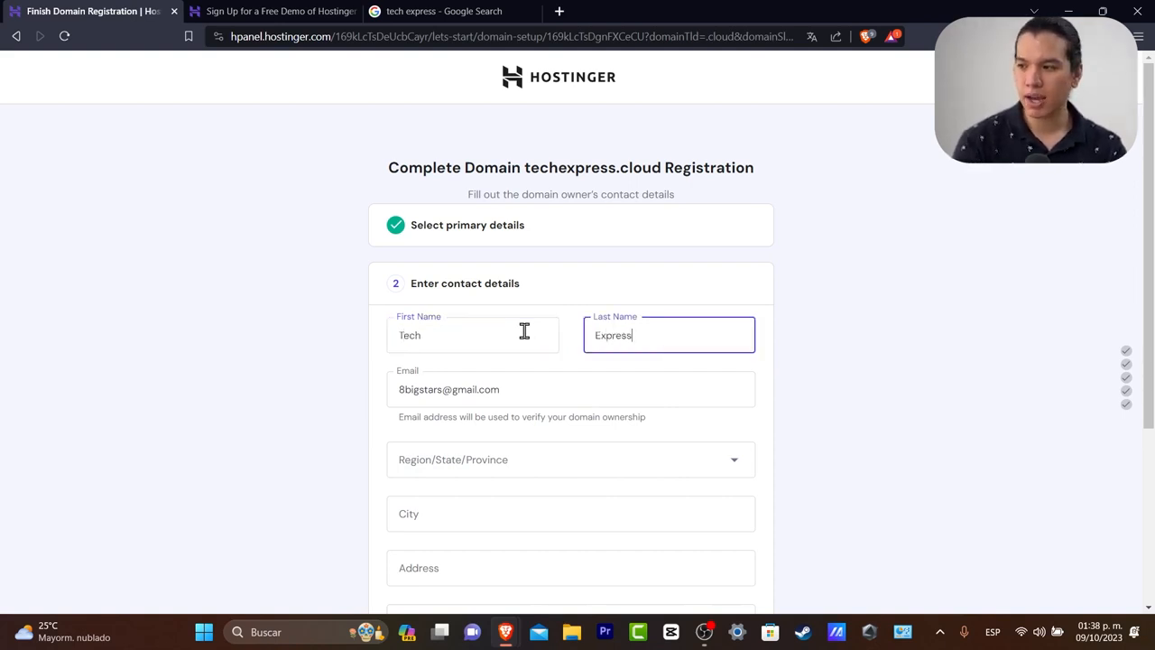
type("xpress")
- Choose México as the region, enter 'mexico C' as the city, and finish registration
scroll(603, 366, "down", 2)
left_click(551, 262)
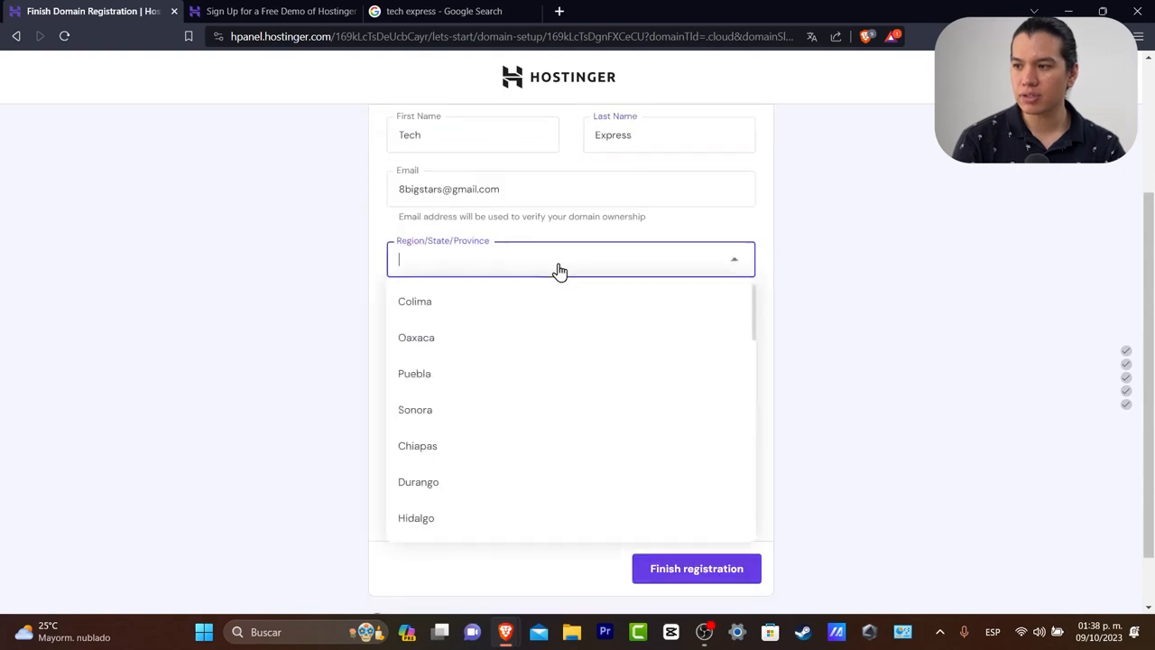
scroll(550, 397, "down", 2)
left_click(533, 422)
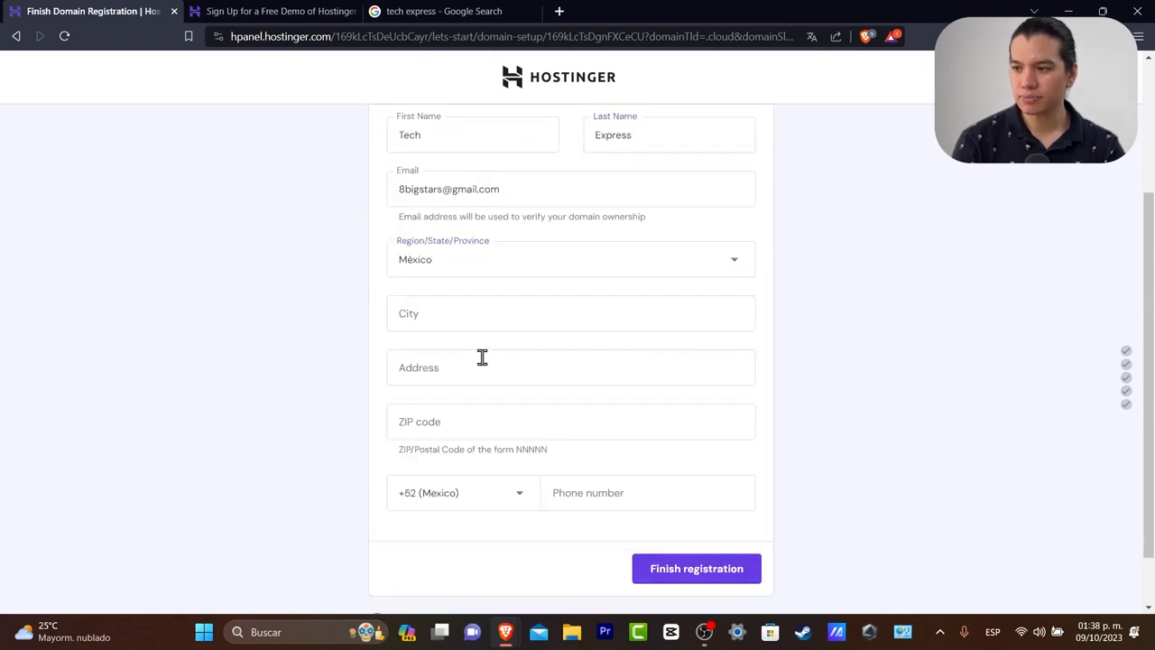
left_click(491, 323)
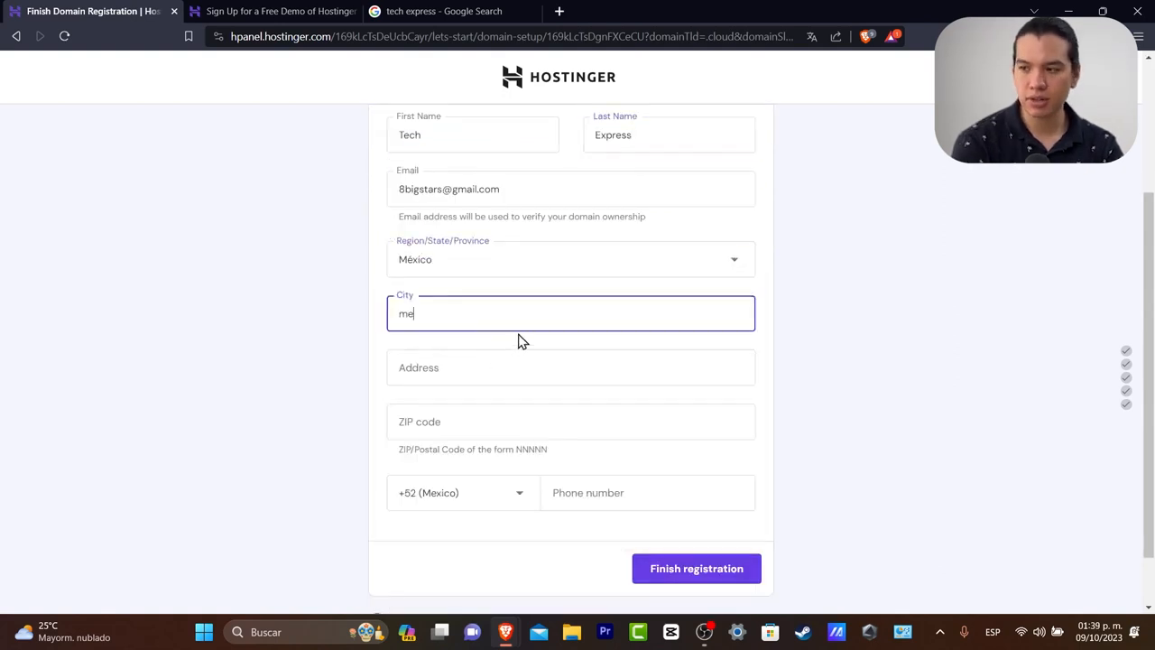
type("mexico City")
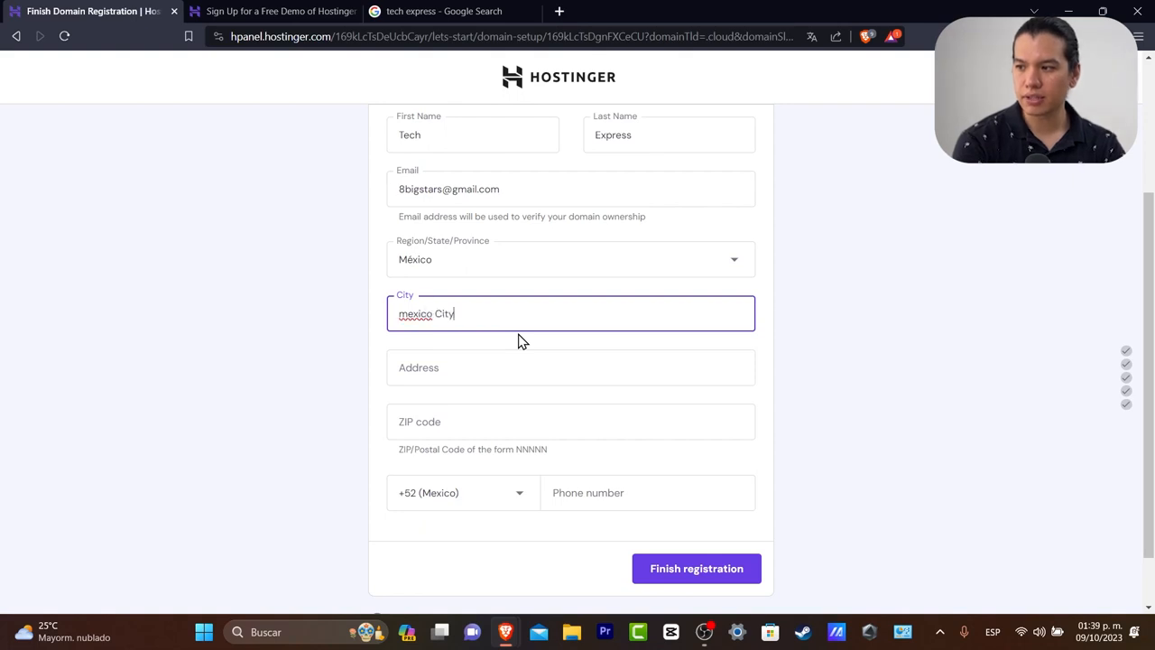
left_click(529, 364)
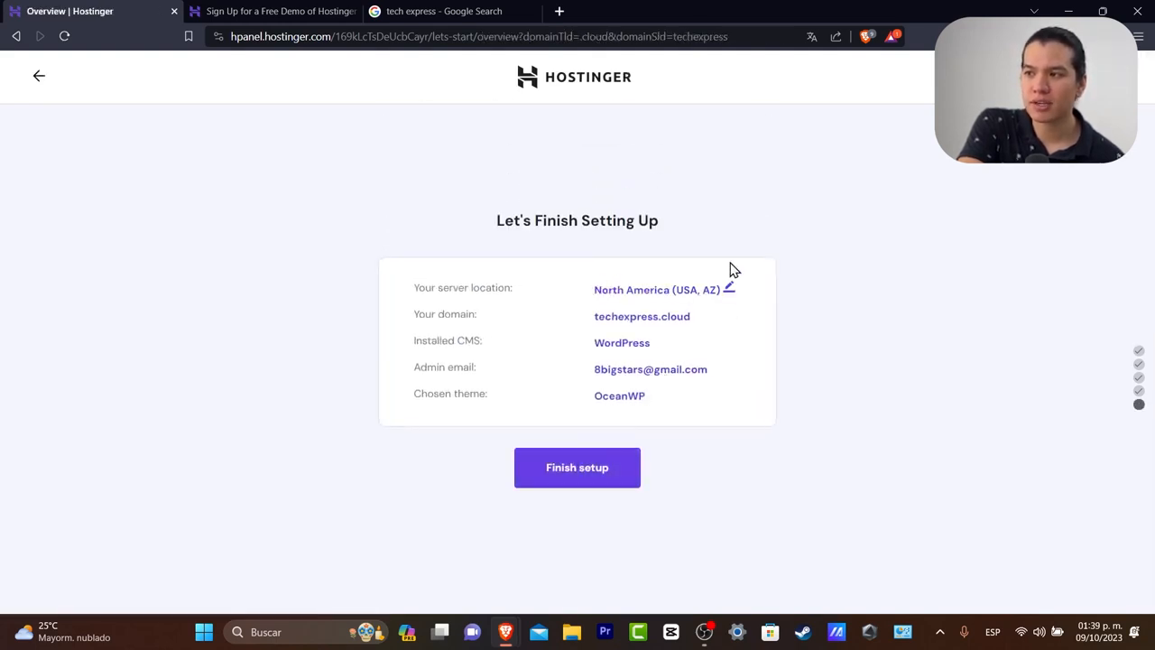
- Review the summary's installed CMS and admin email lines, then finish setting up the website
left_click_drag(562, 221, 652, 222)
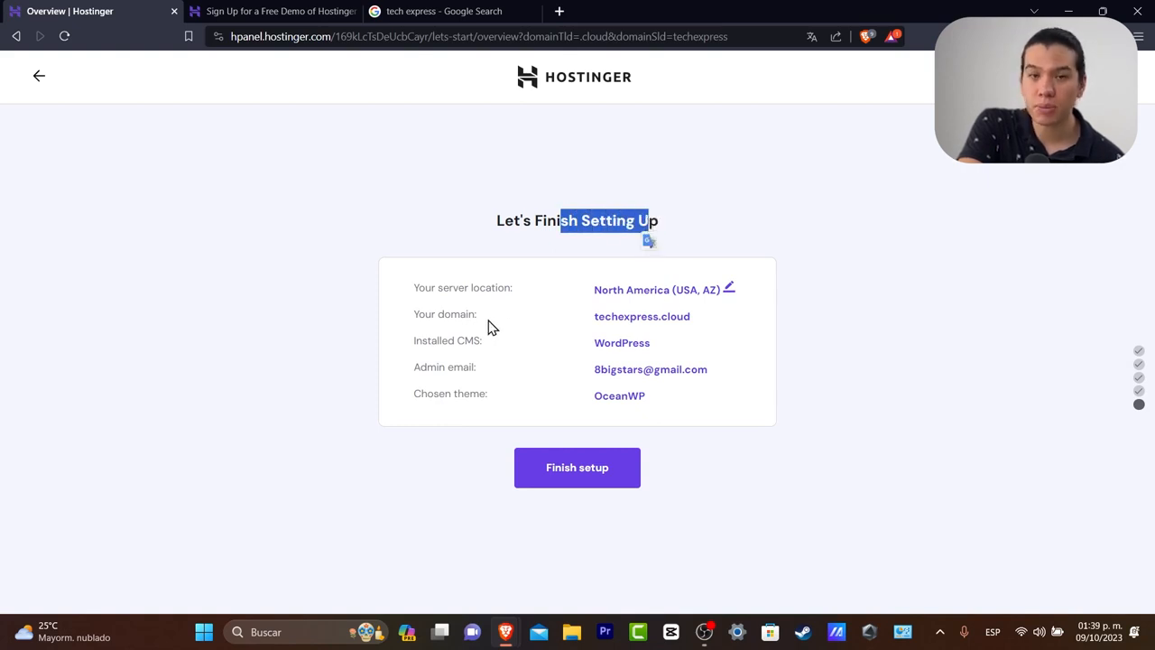
left_click_drag(466, 341, 487, 354)
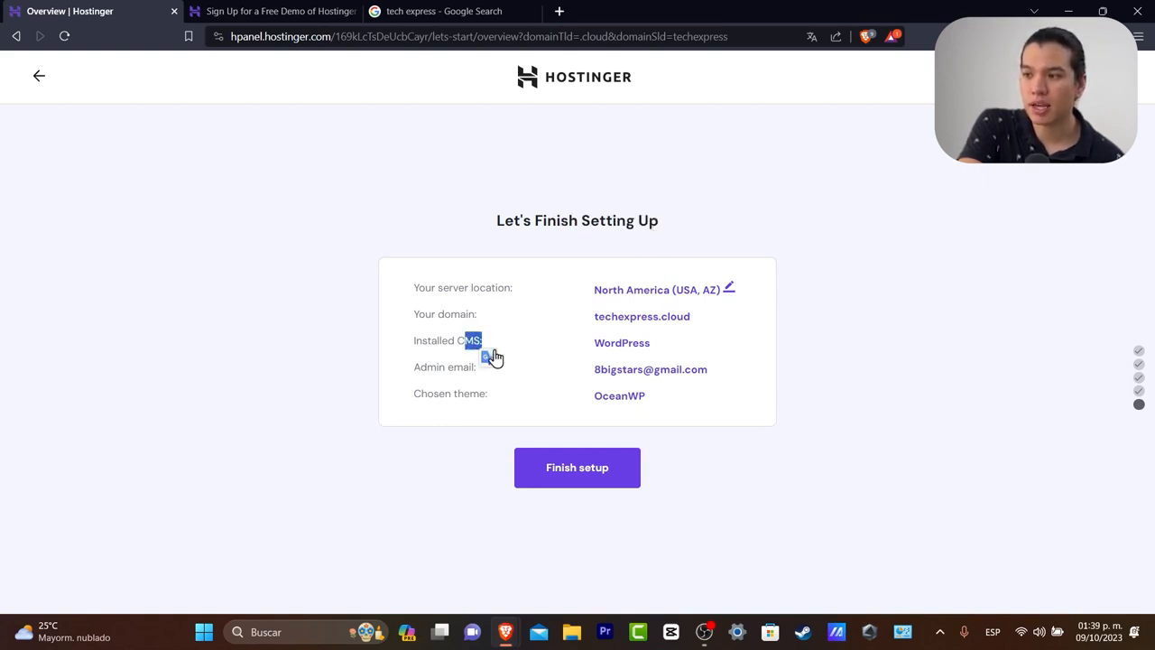
left_click(443, 366)
double_click(460, 366)
left_click(511, 407)
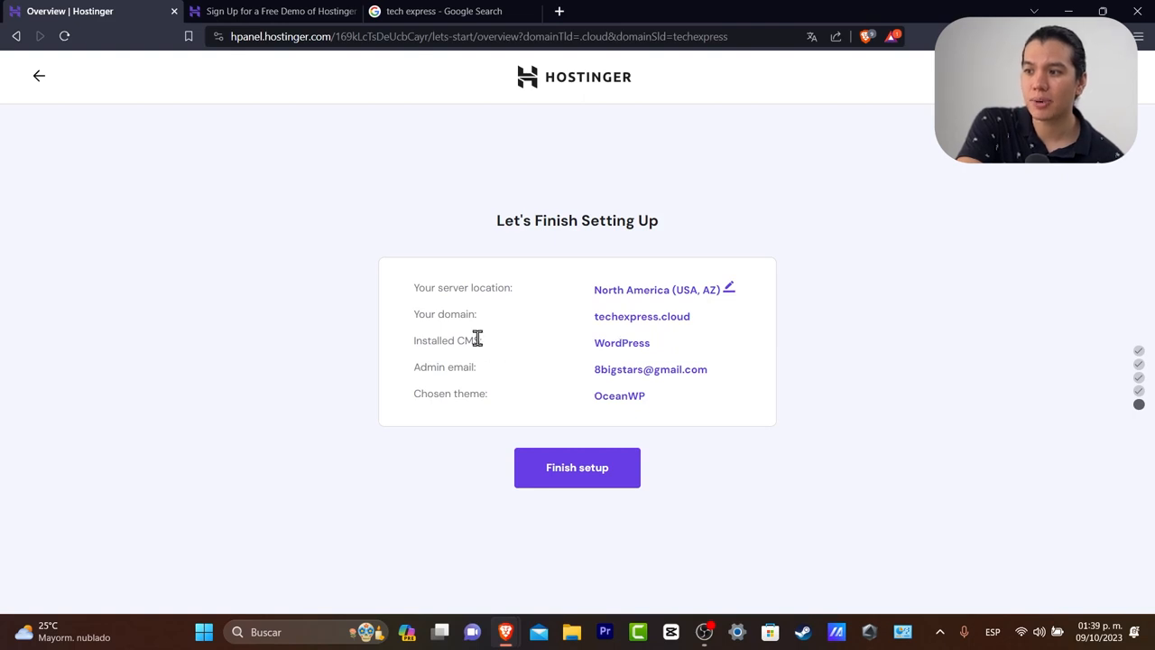
left_click_drag(473, 339, 458, 340)
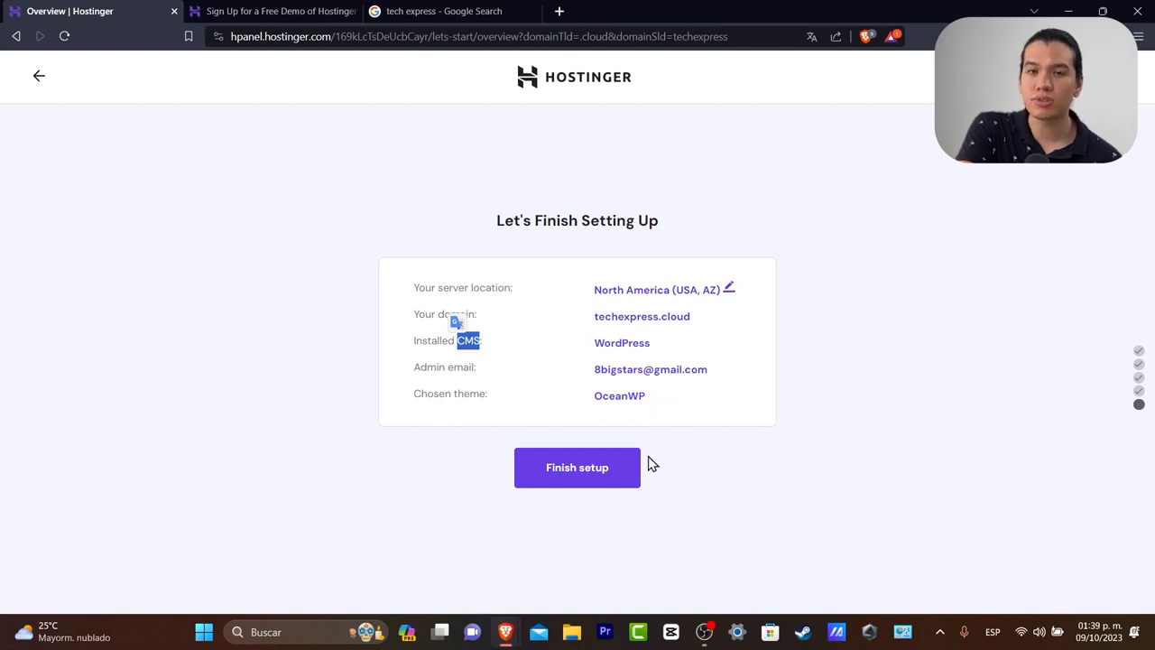
left_click(624, 455)
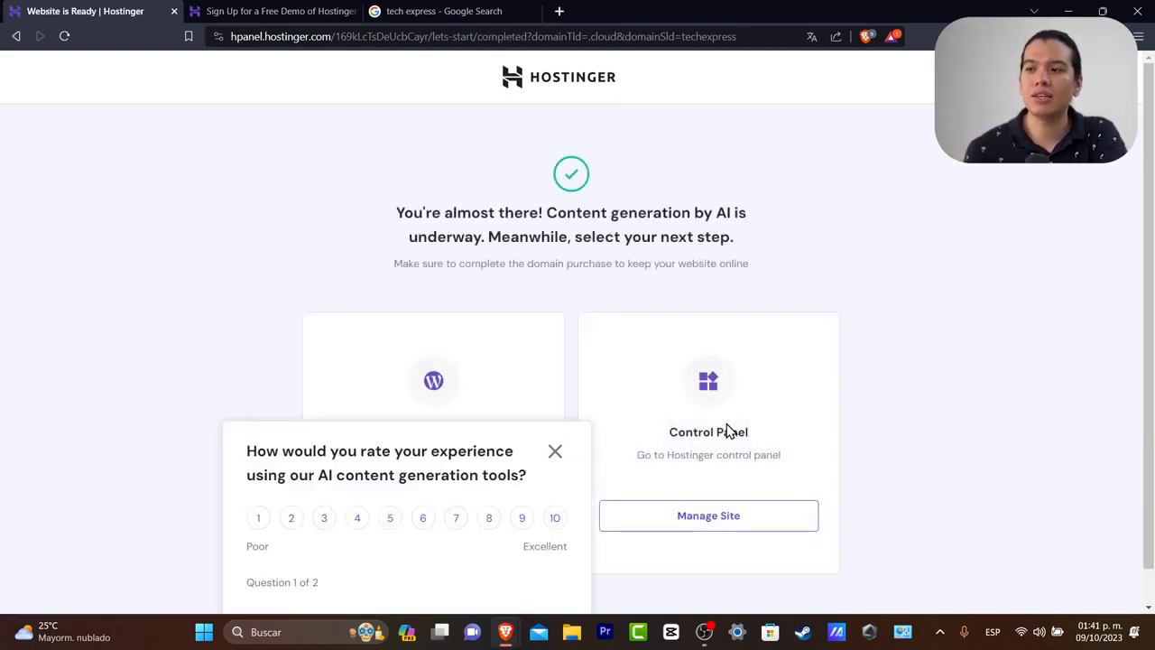
- Close the AI content rating survey and open the site's WordPress Admin Panel
left_click(557, 452)
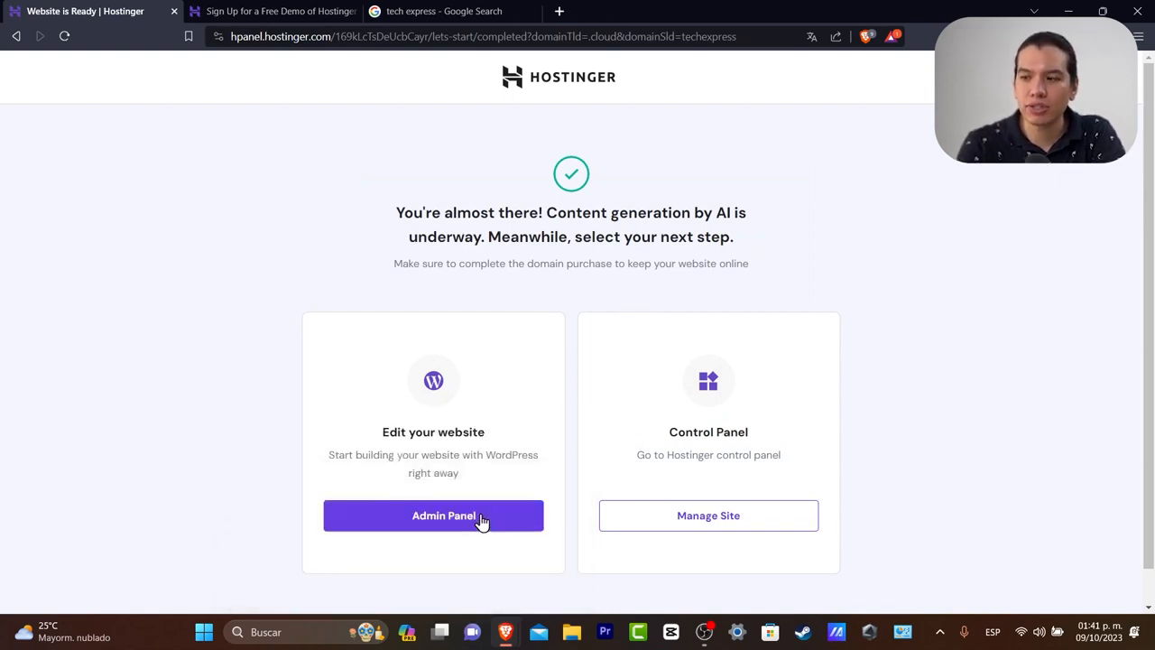
left_click_drag(512, 219, 756, 217)
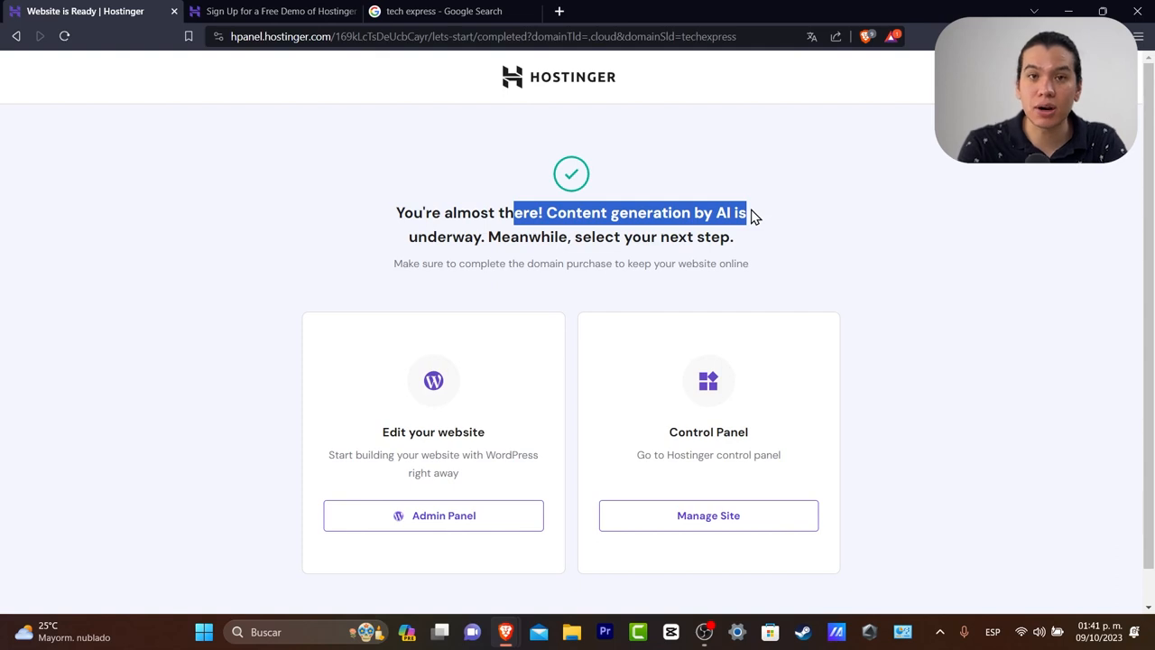
left_click_drag(757, 227, 713, 238)
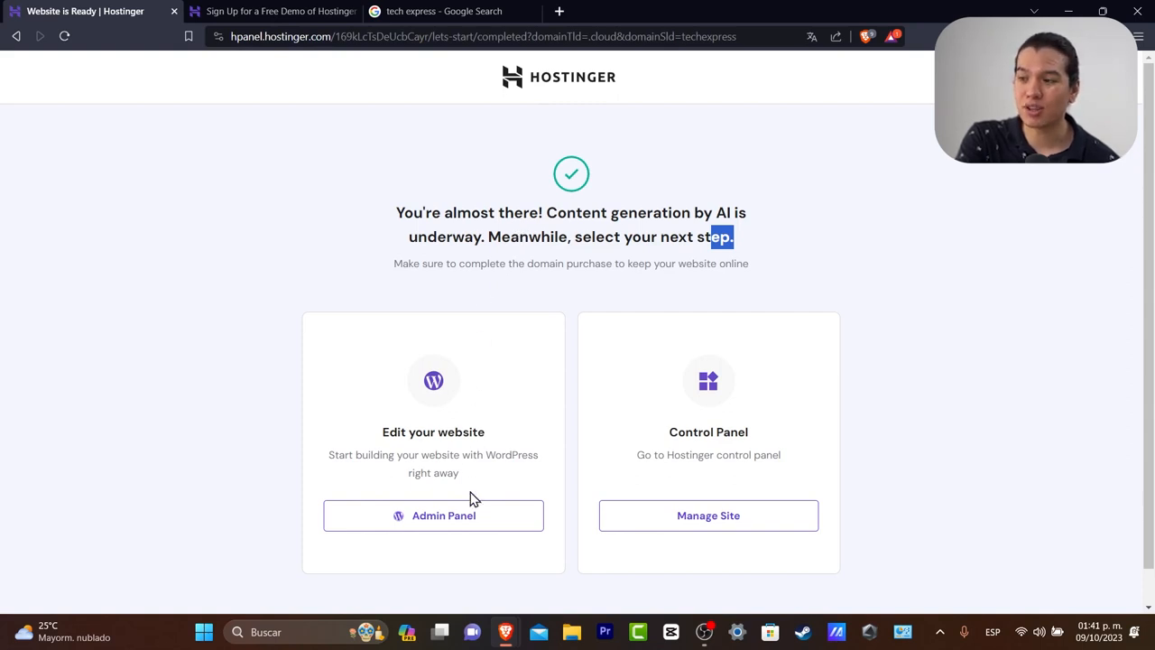
left_click(469, 525)
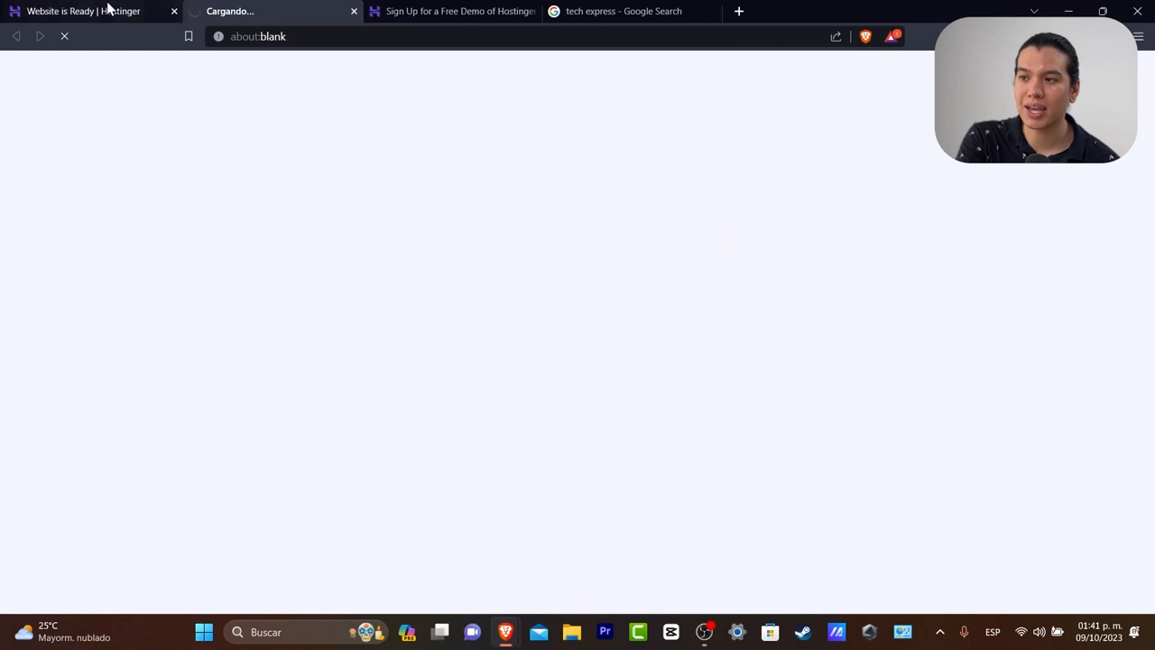
- On the admin tab, dismiss the translation prompt and install and activate Ocean Extra
left_click(135, 10)
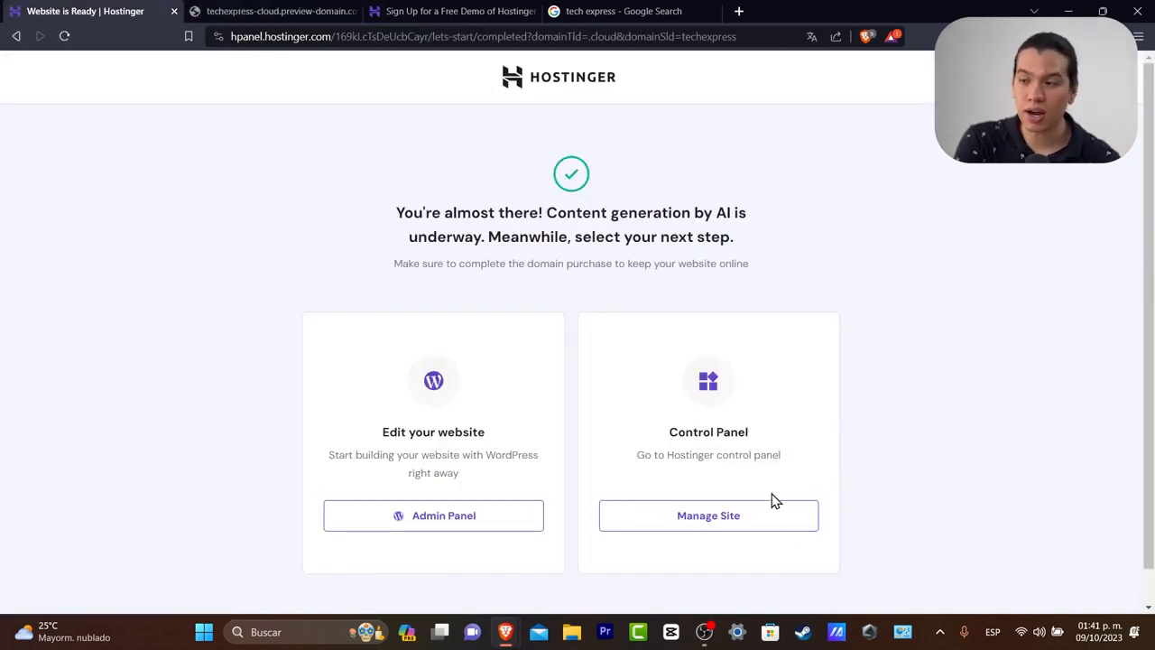
left_click(275, 9)
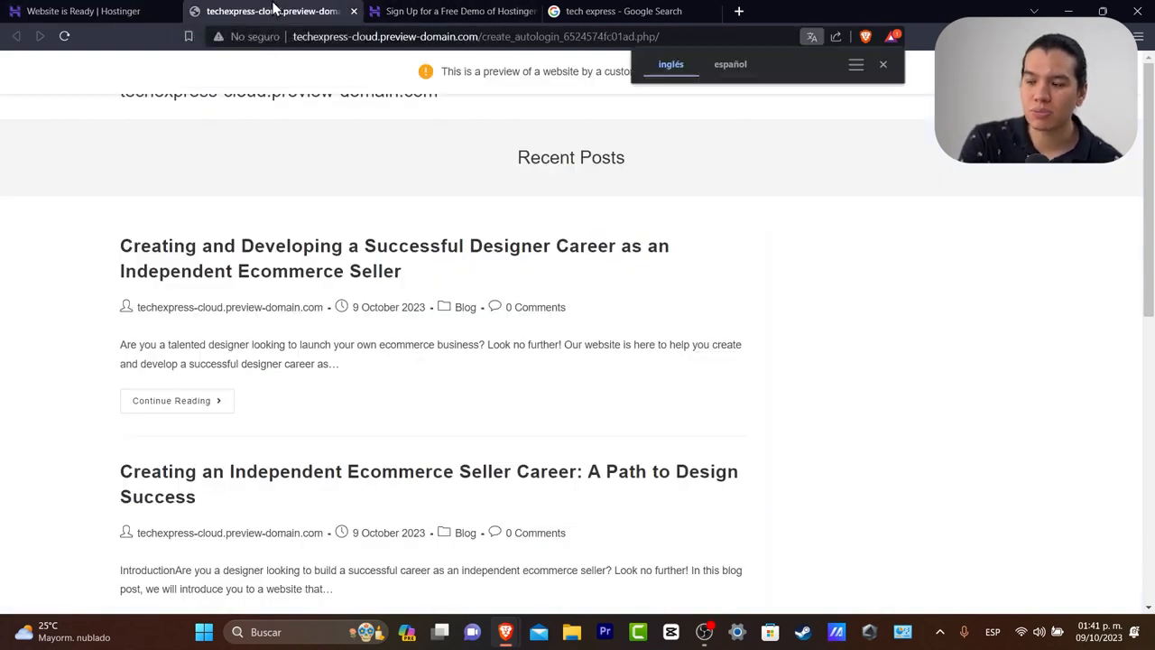
left_click(884, 65)
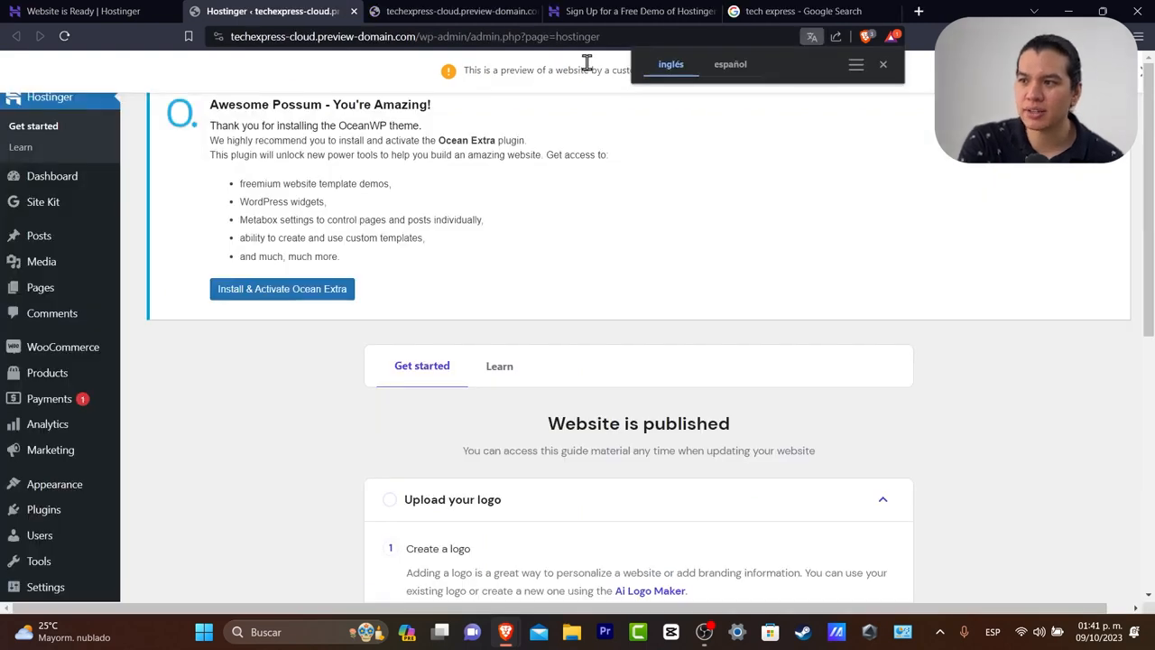
left_click(883, 65)
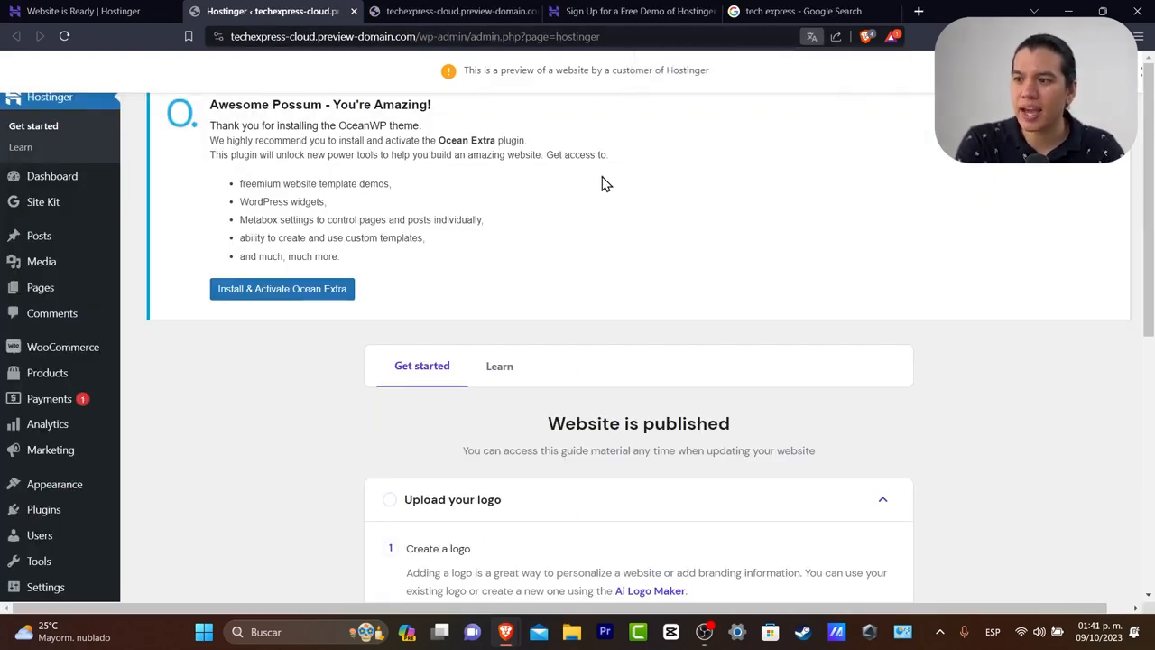
left_click_drag(227, 104, 435, 127)
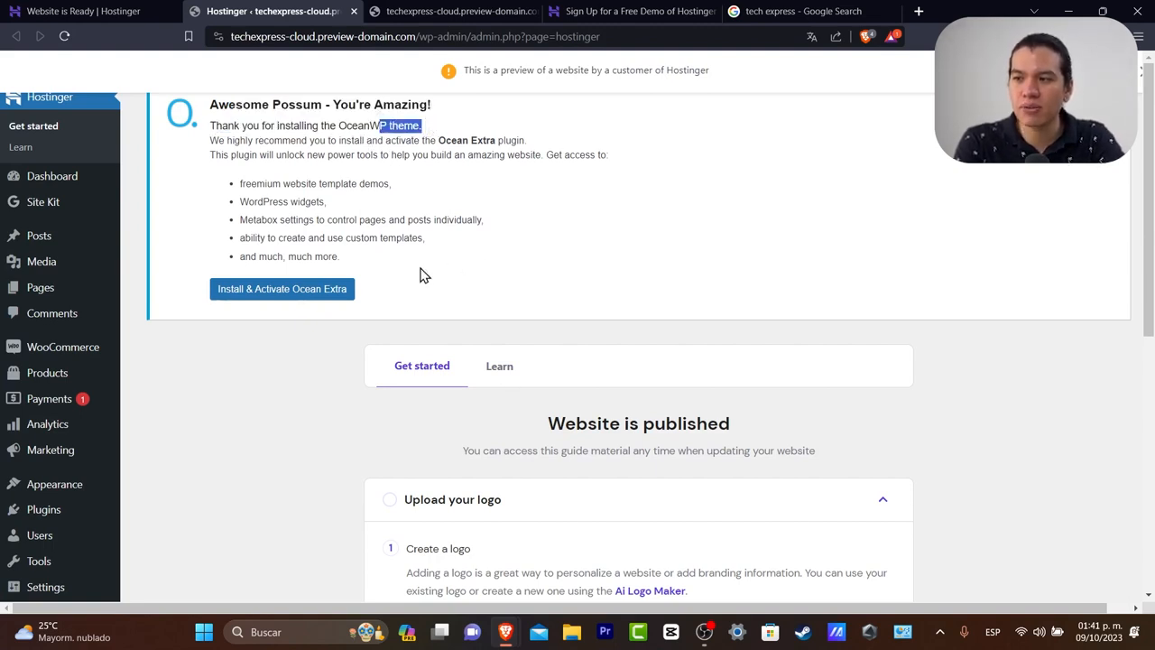
left_click(283, 294)
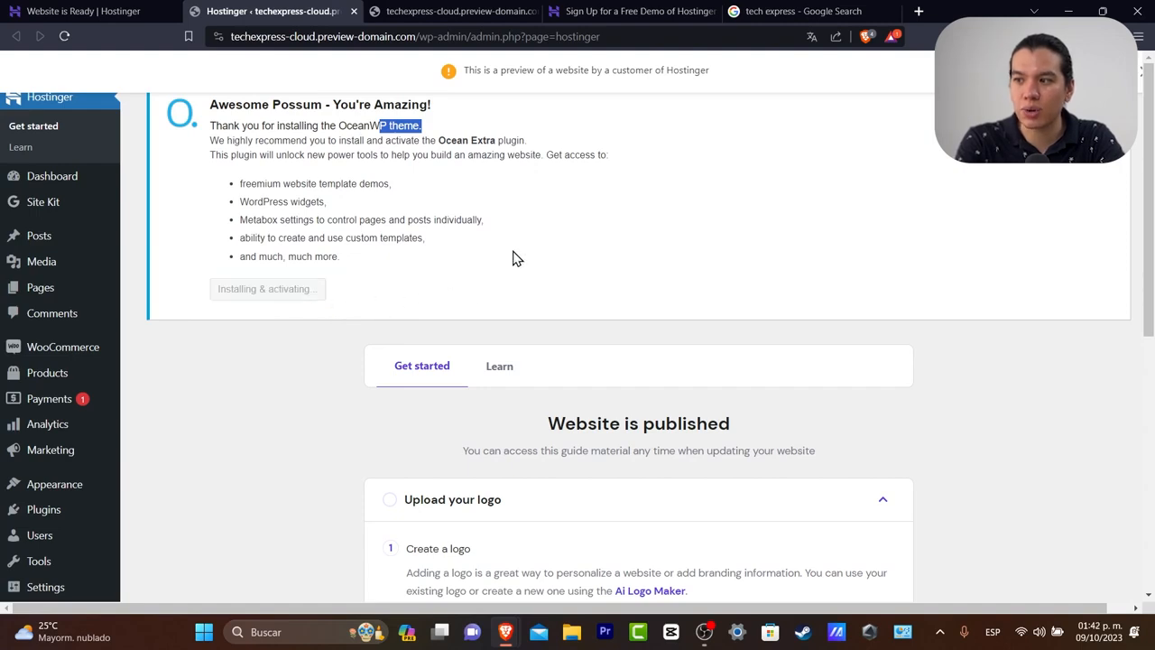
- Reload the WordPress admin and scroll to the Get started 'Upload your logo' guide
scroll(778, 417, "down", 2)
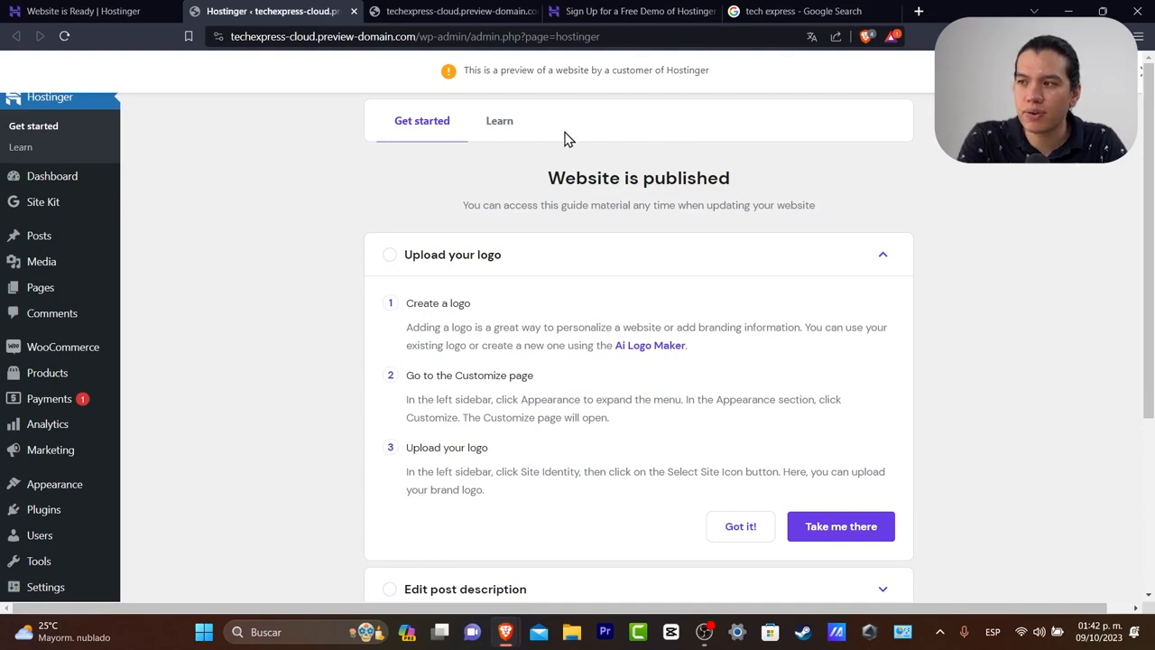
scroll(862, 260, "down", 3)
scroll(862, 261, "up", 3)
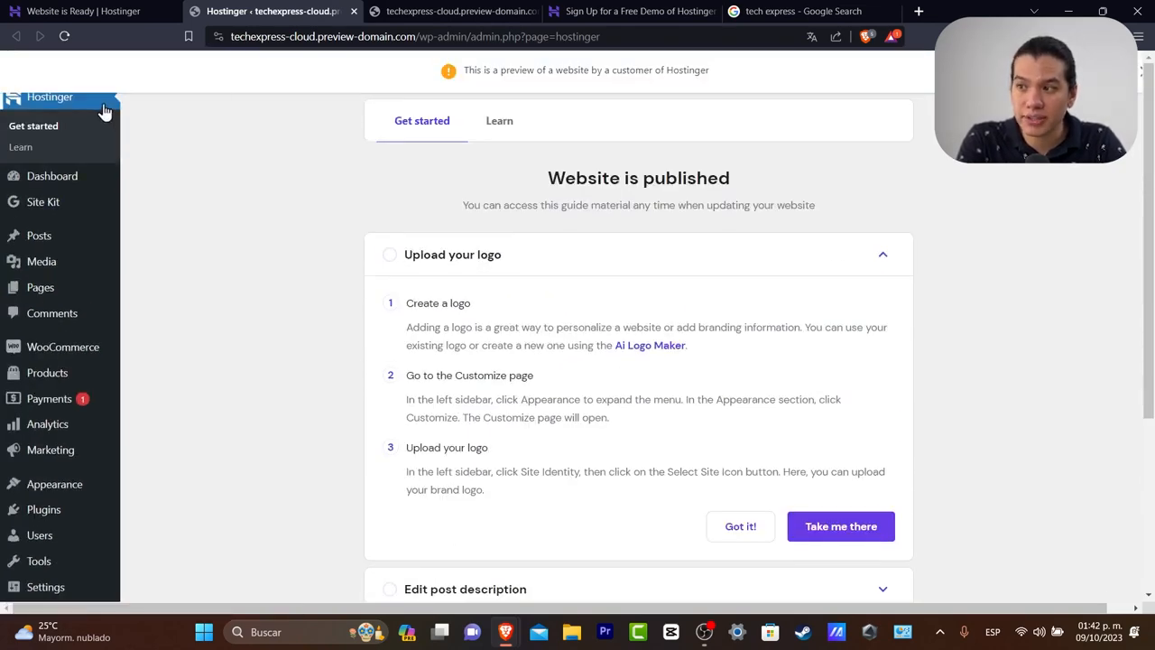
left_click(65, 37)
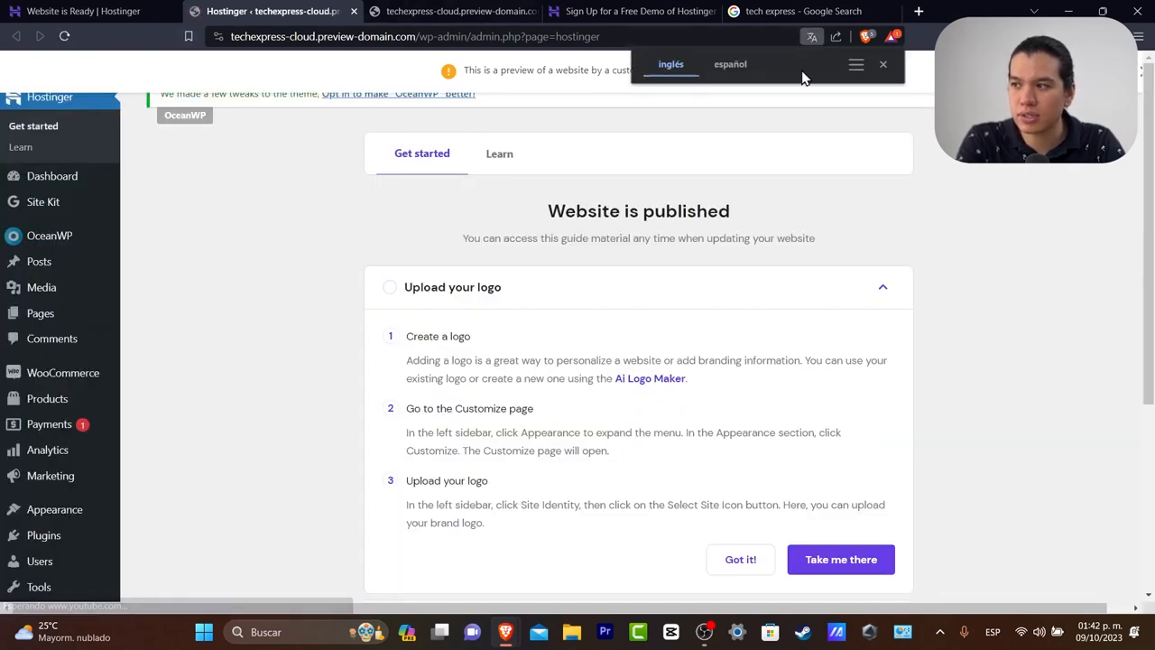
left_click(884, 69)
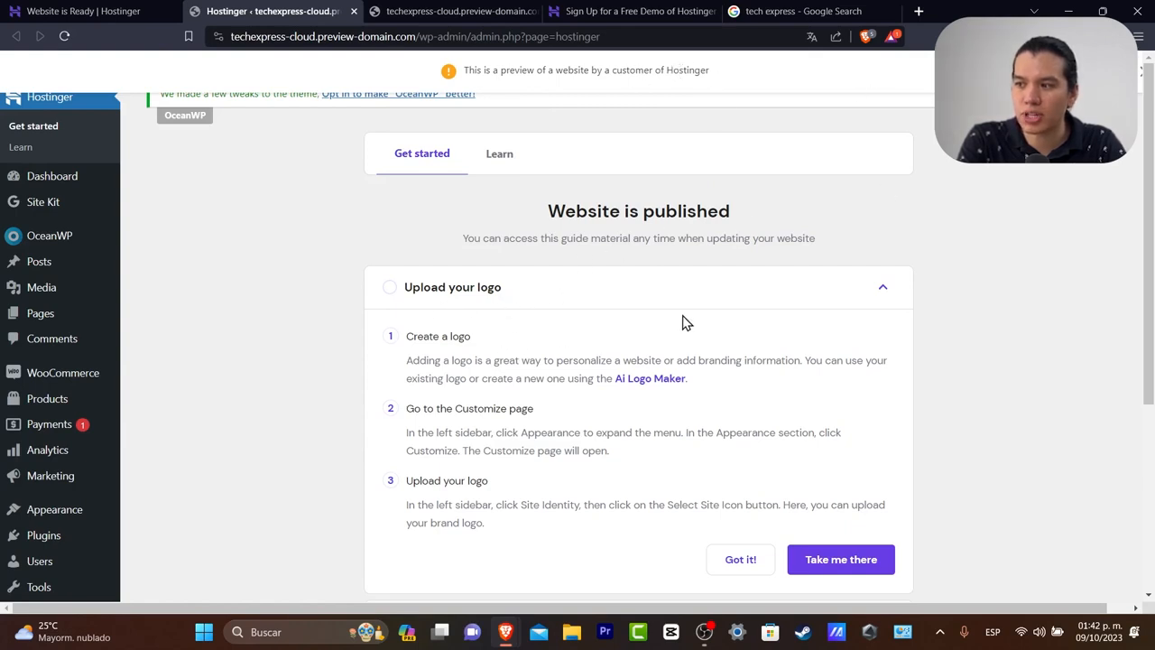
scroll(965, 403, "down", 2)
scroll(956, 397, "up", 2)
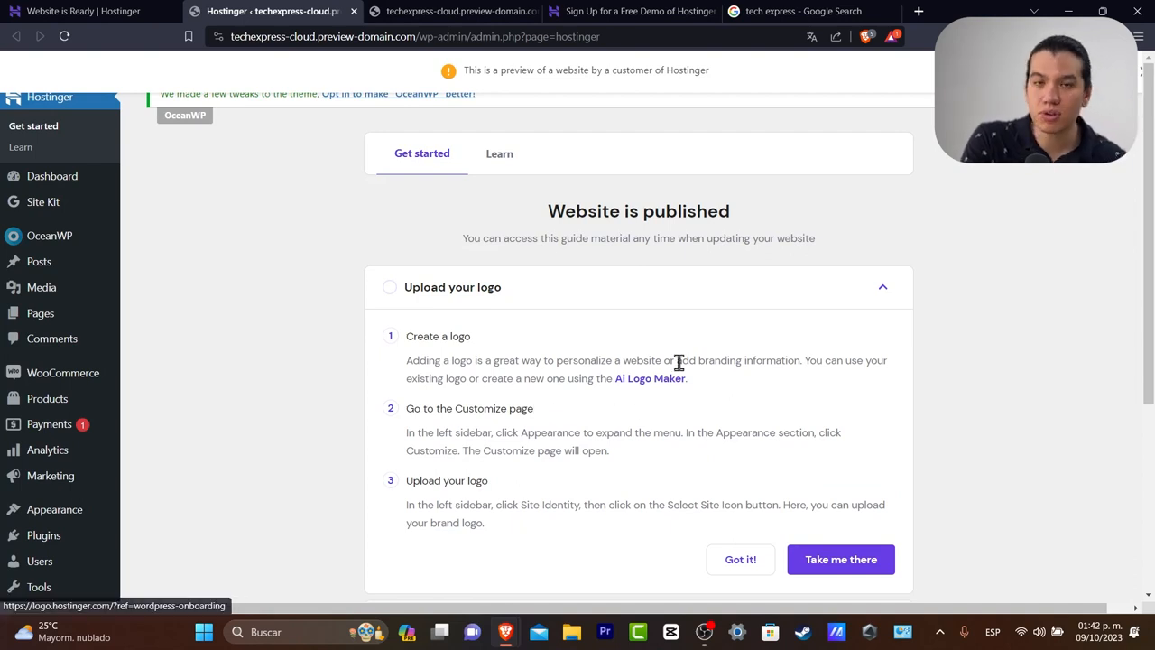
- In AI Logo Maker, describe the brand as for people starting an ecommerce business and generate logos
left_click(649, 384)
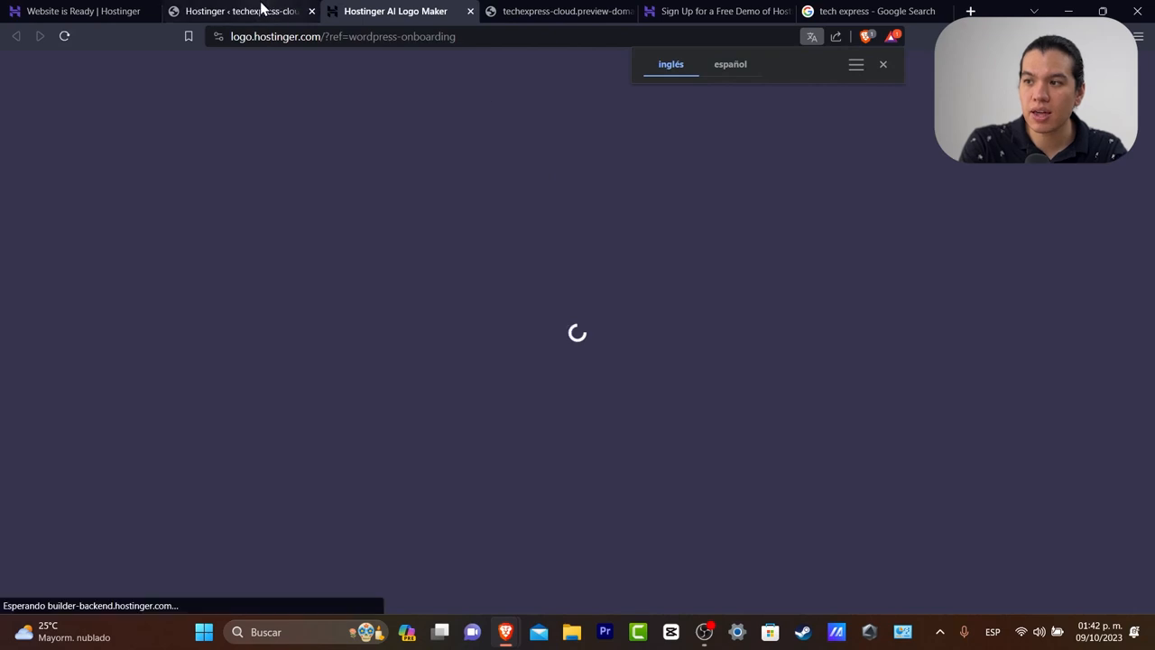
left_click(260, 10)
left_click(410, 10)
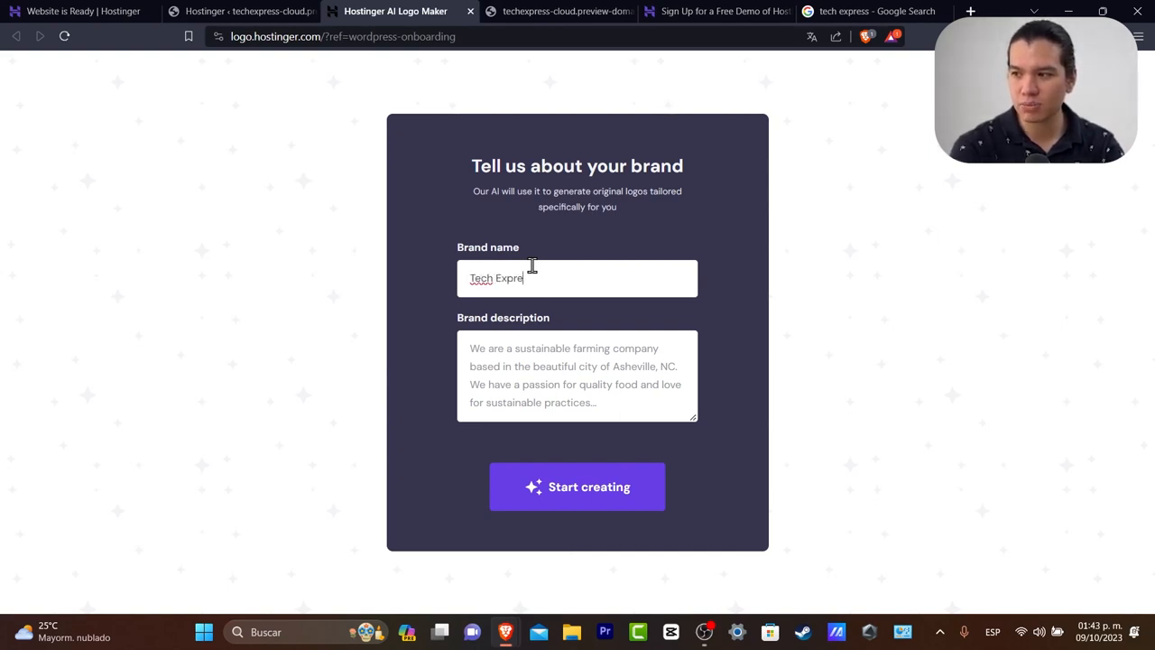
left_click(594, 413)
type("we")
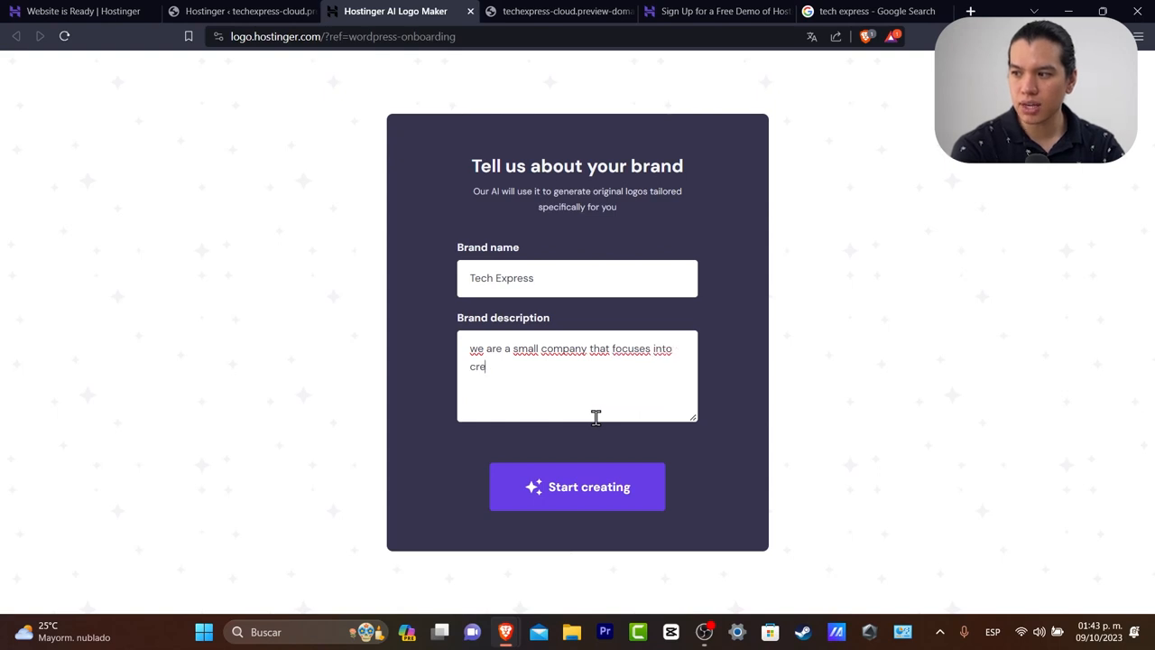
type("nt for people who are willing to star")
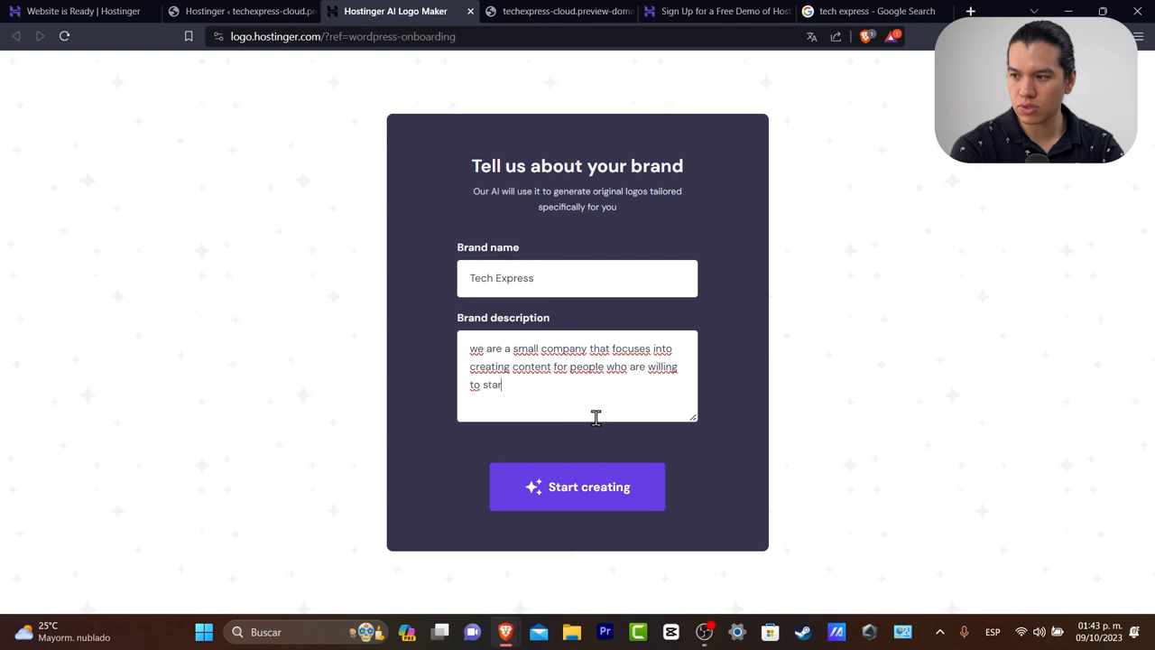
type("t an ecommerce ")
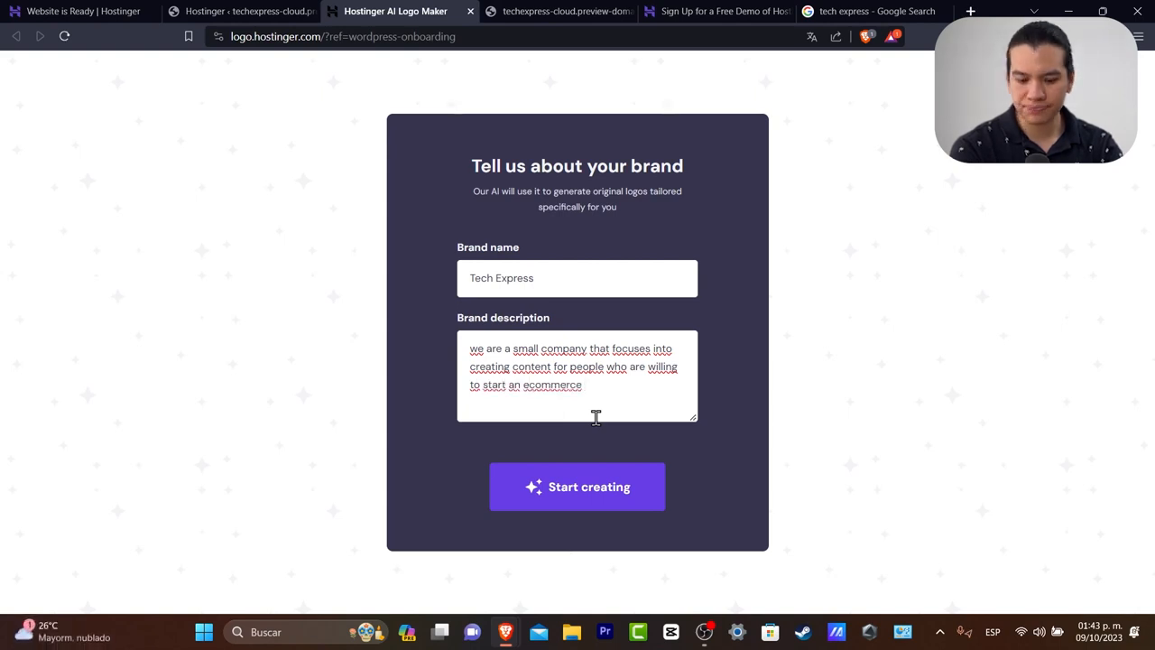
type("business")
left_click(632, 486)
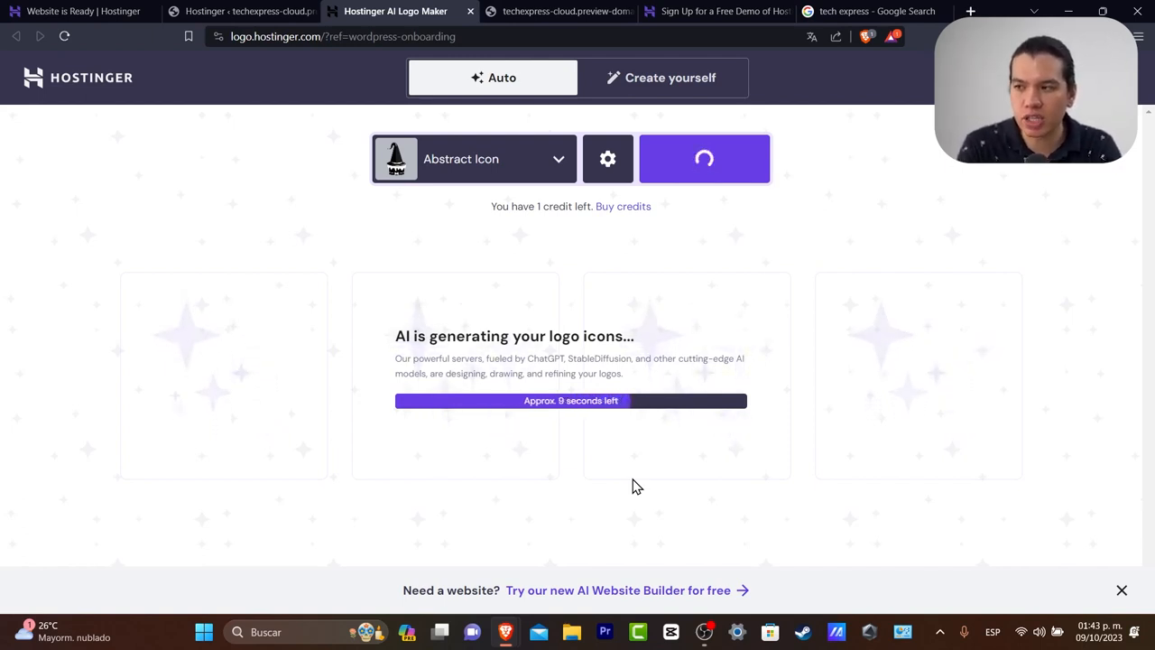
- Try the Abstract Shape icon style, decline buying credits, and switch back to Abstract Icon
left_click(511, 160)
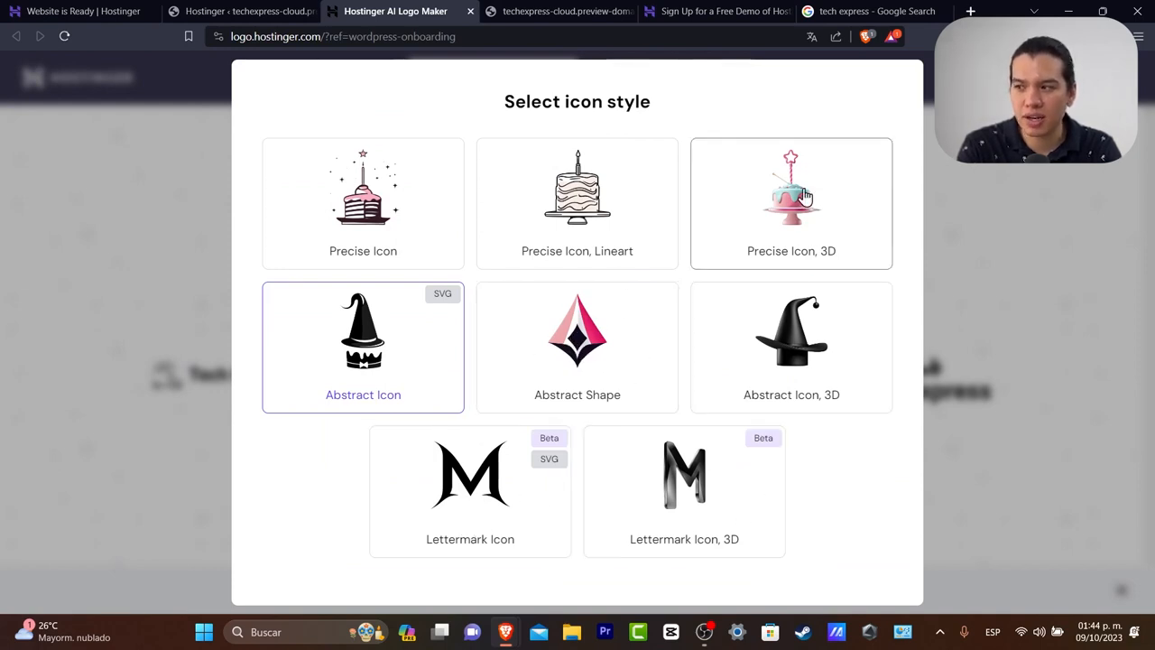
left_click(606, 331)
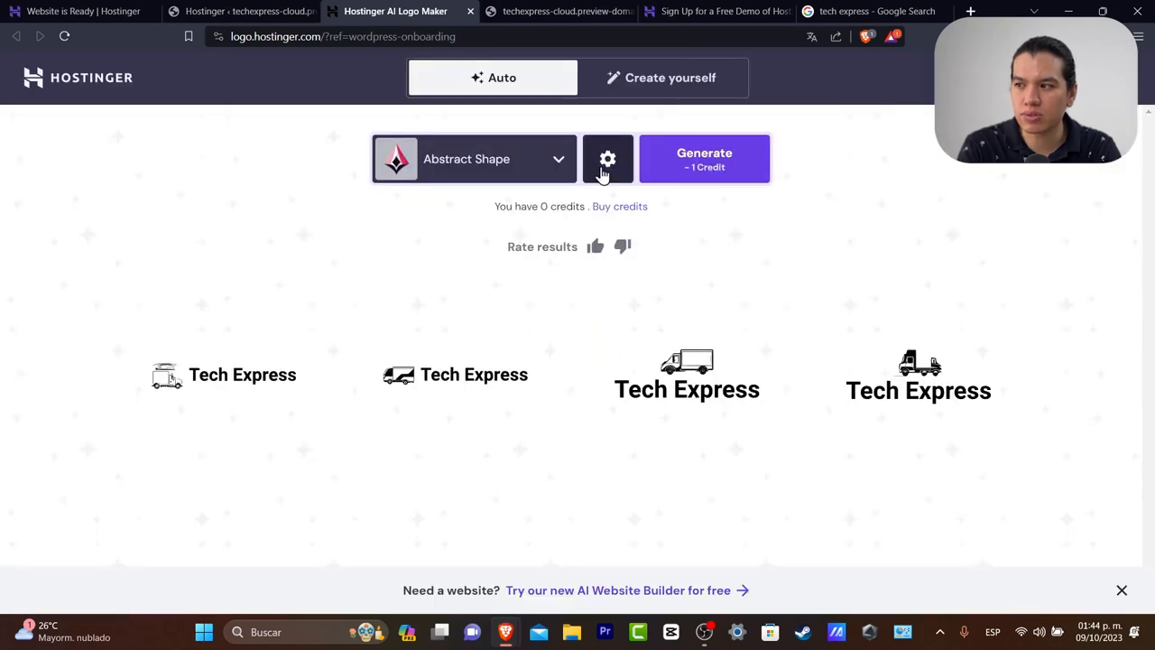
left_click(733, 171)
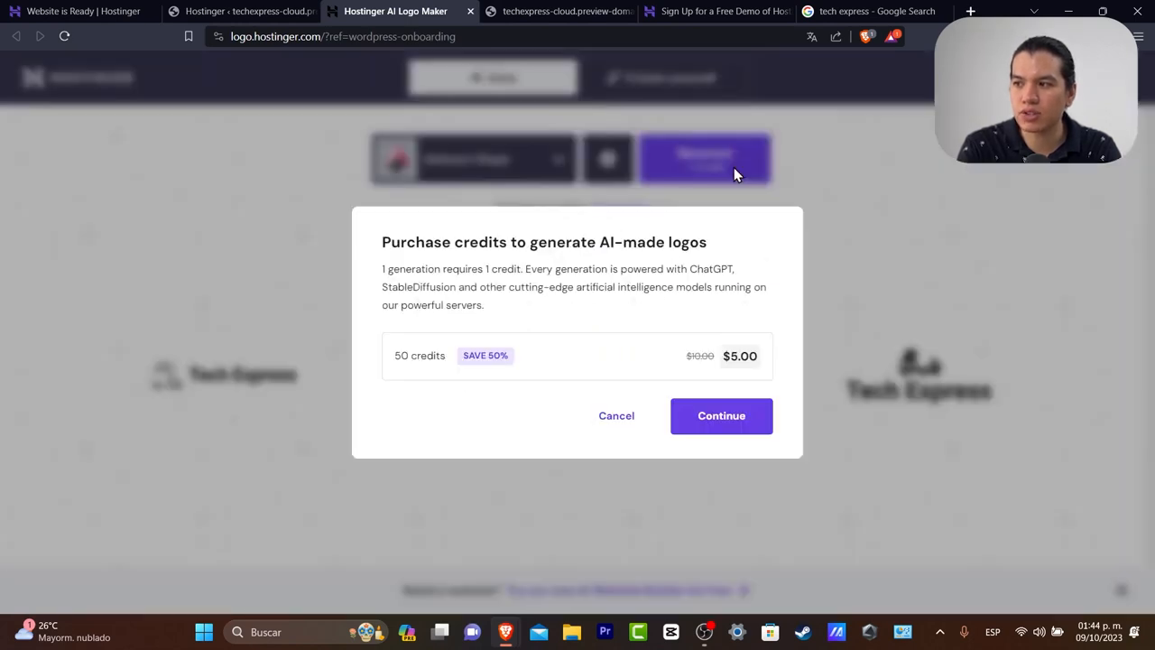
left_click(641, 420)
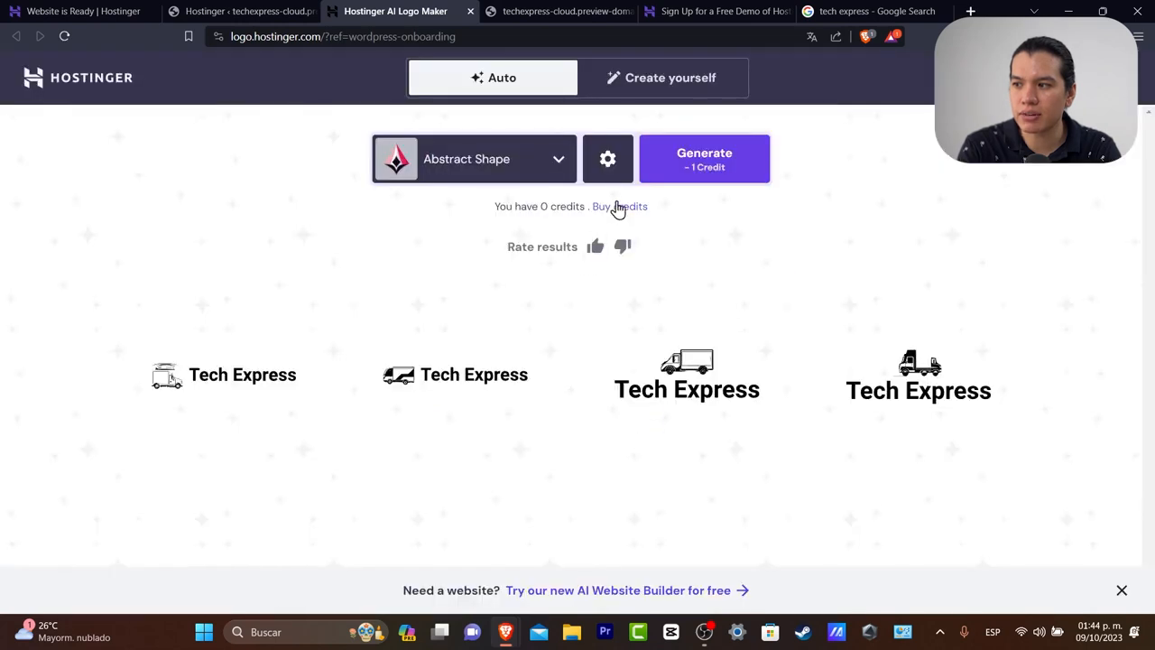
left_click(611, 162)
left_click(515, 168)
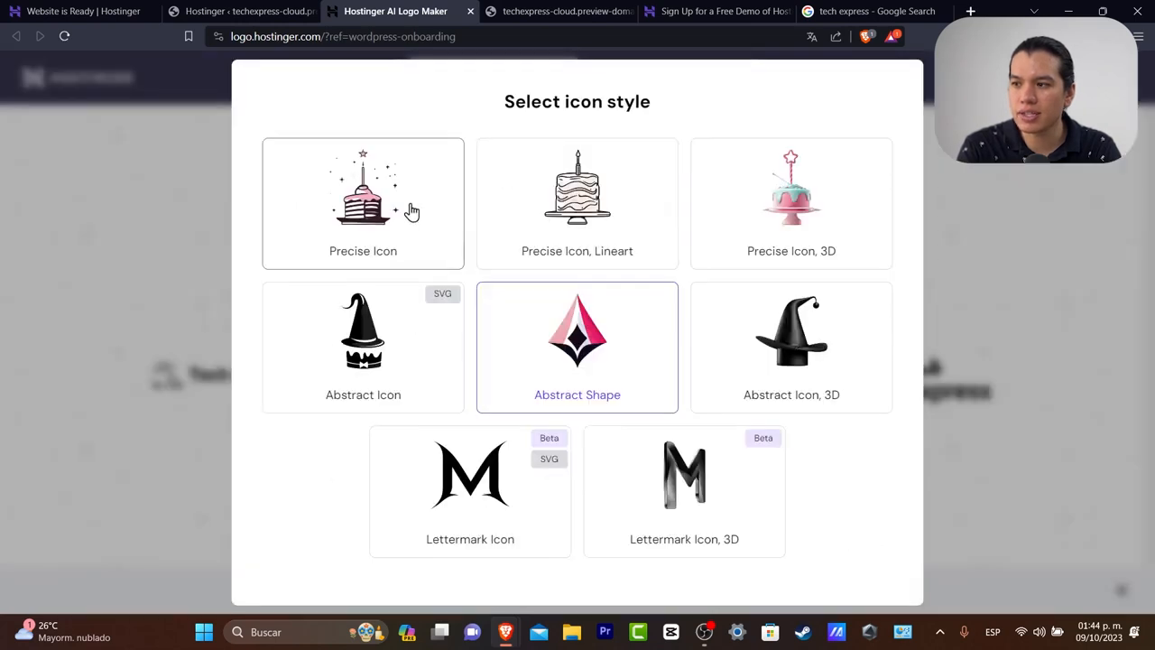
left_click(412, 343)
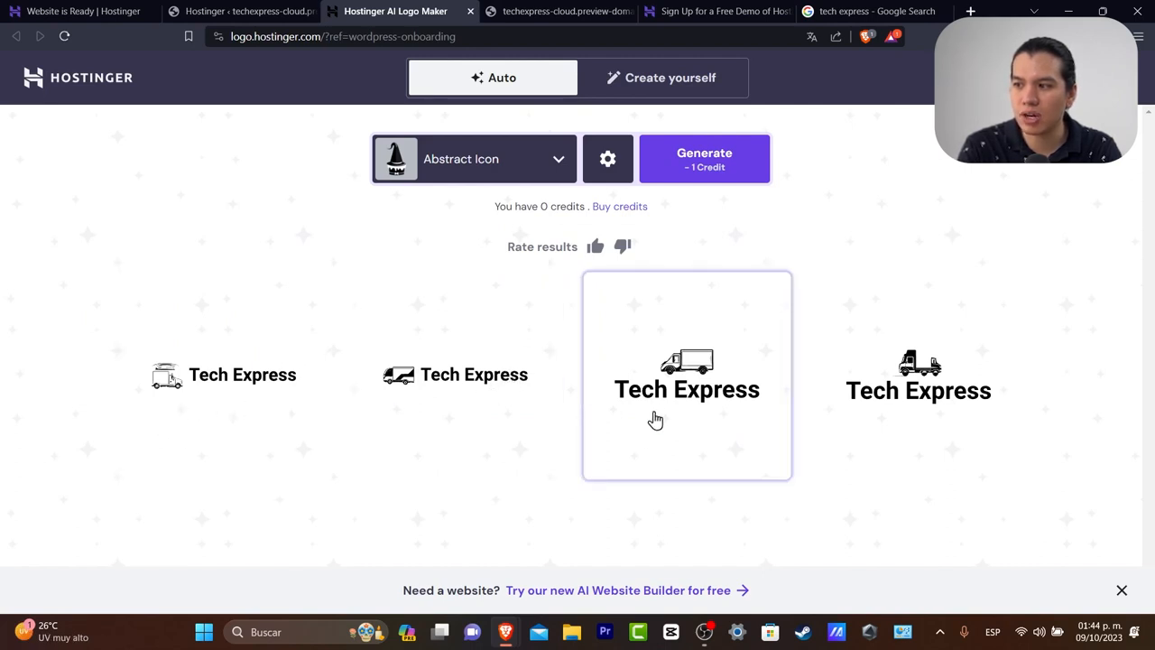
- Pick the fourth truck-icon Tech Express logo and save it as logo-files.zip
left_click(907, 393)
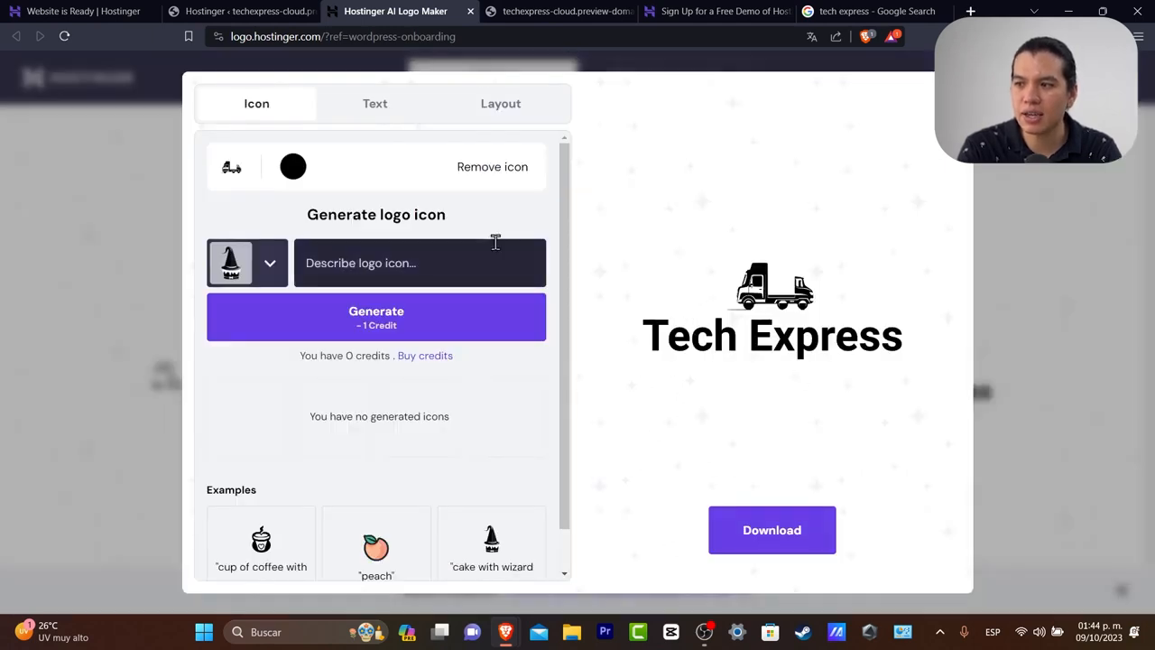
scroll(533, 311, "down", 1)
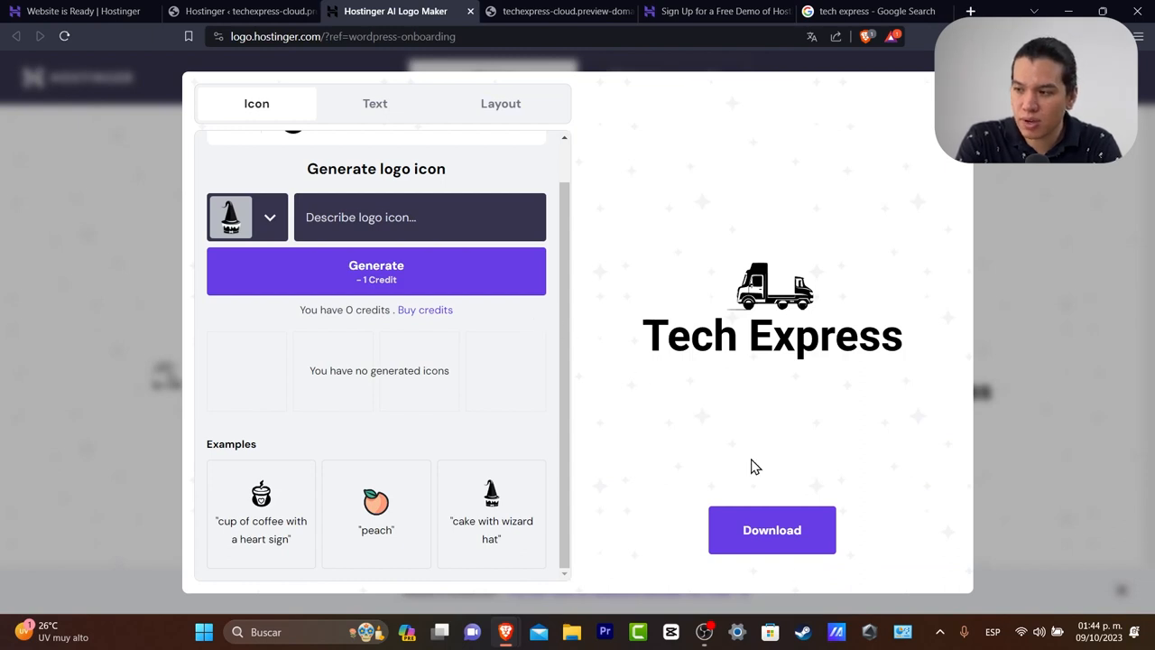
left_click(812, 518)
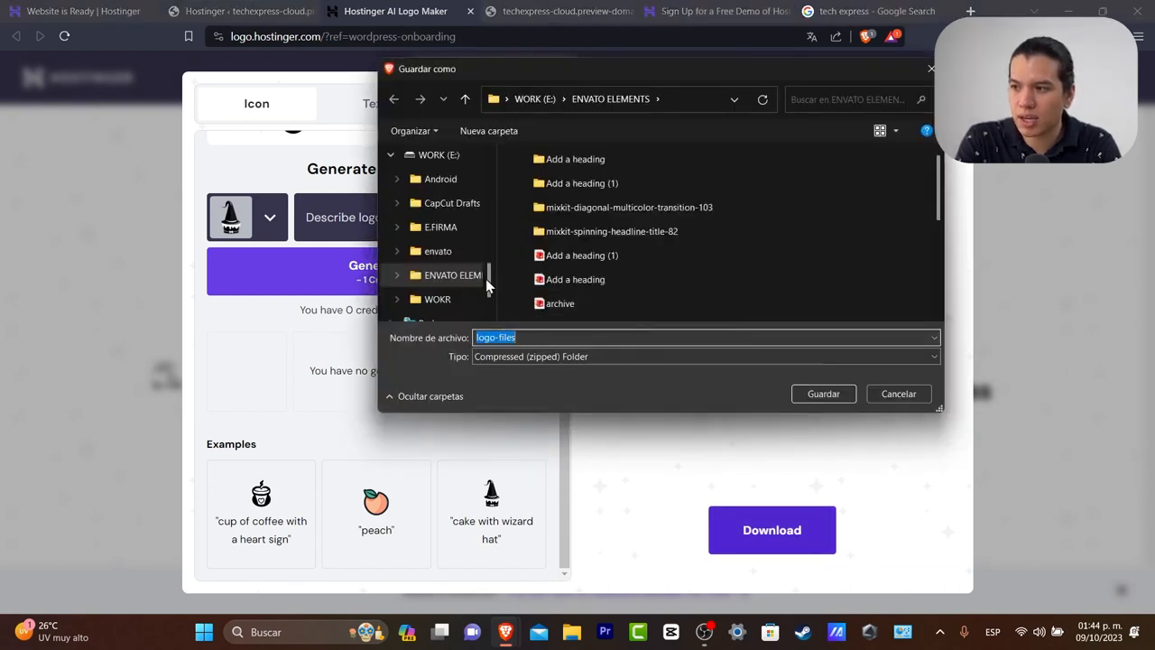
scroll(442, 253, "up", 3)
scroll(452, 289, "down", 5)
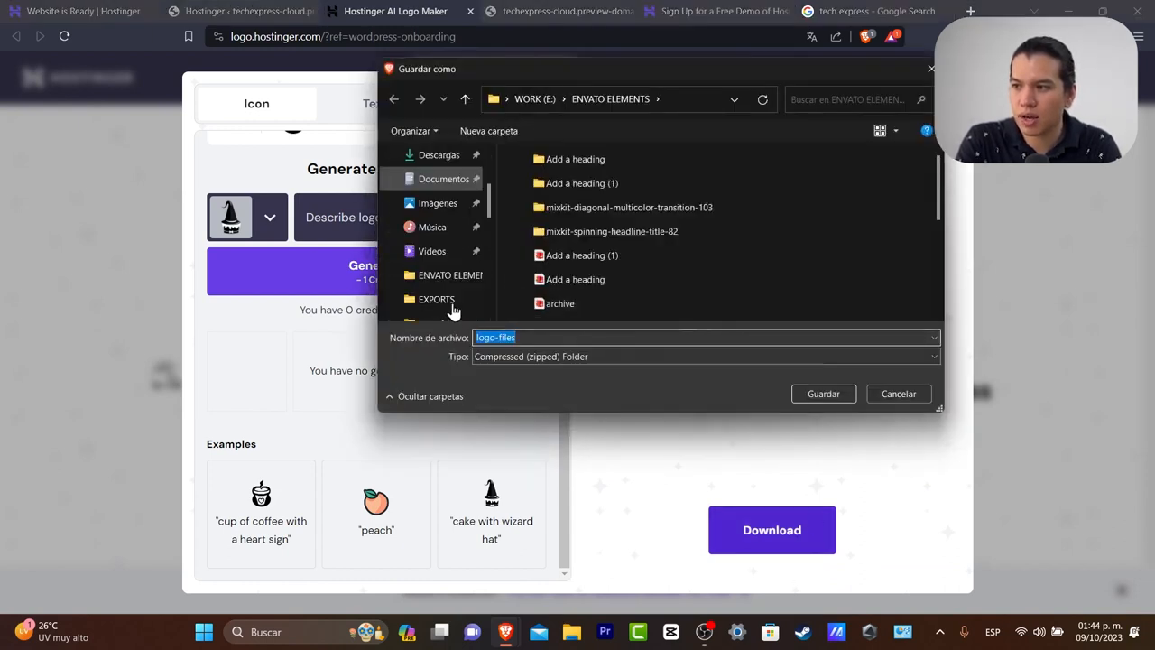
left_click(823, 394)
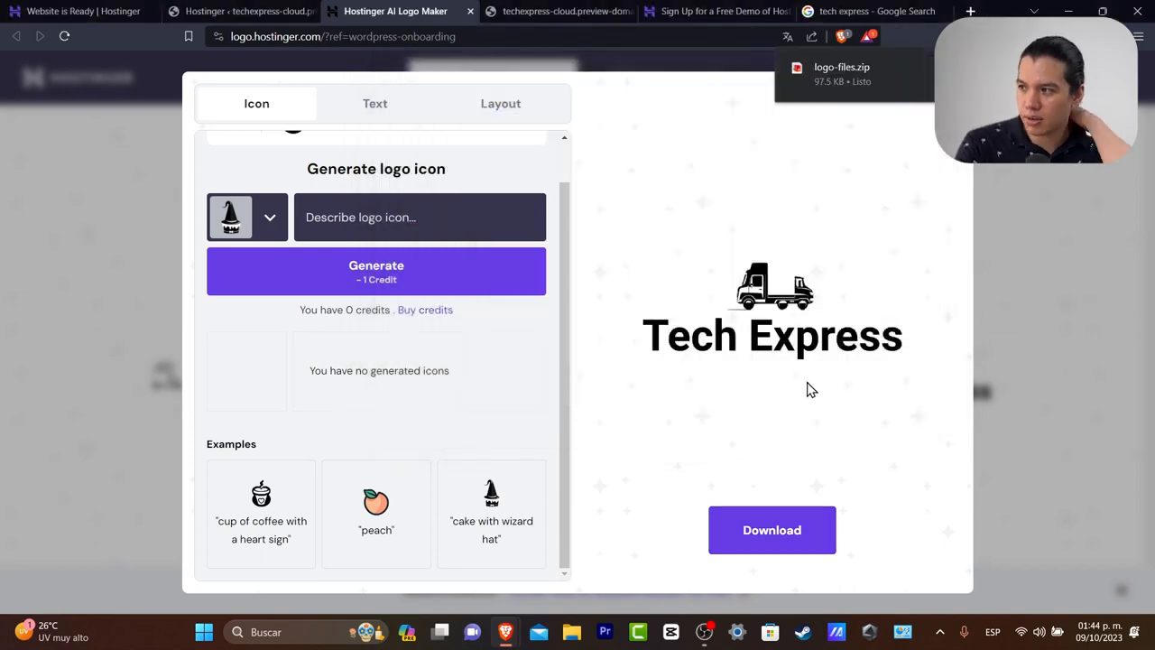
- Go from the WordPress admin's upload-logo guide to the site Customizer
left_click(242, 11)
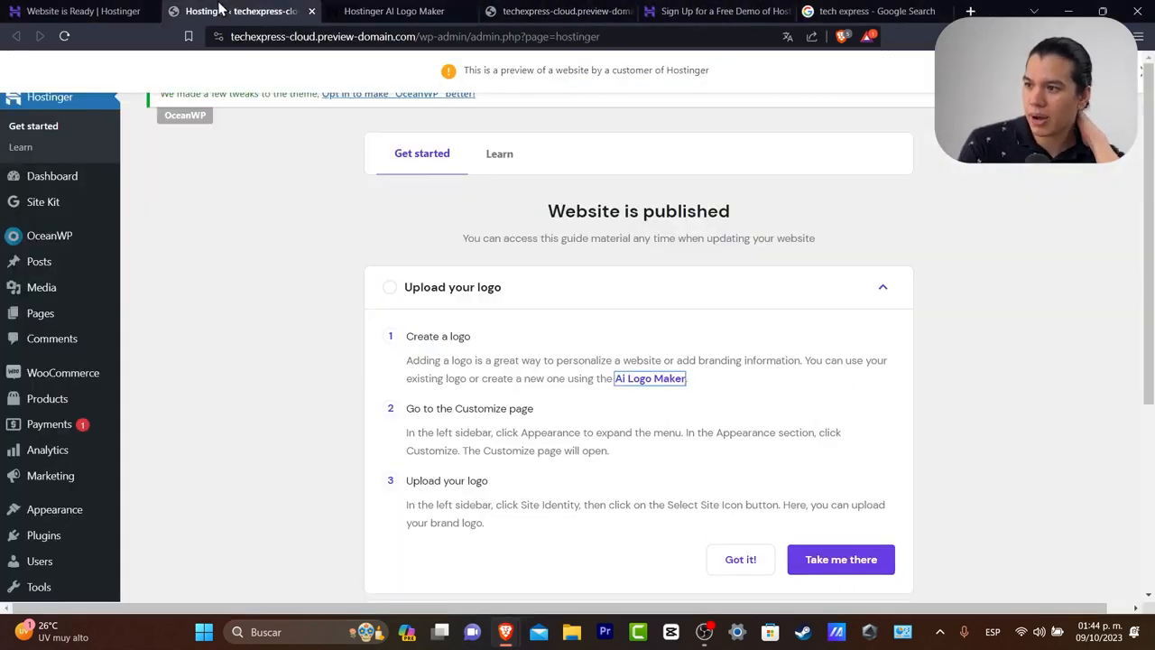
left_click(742, 560)
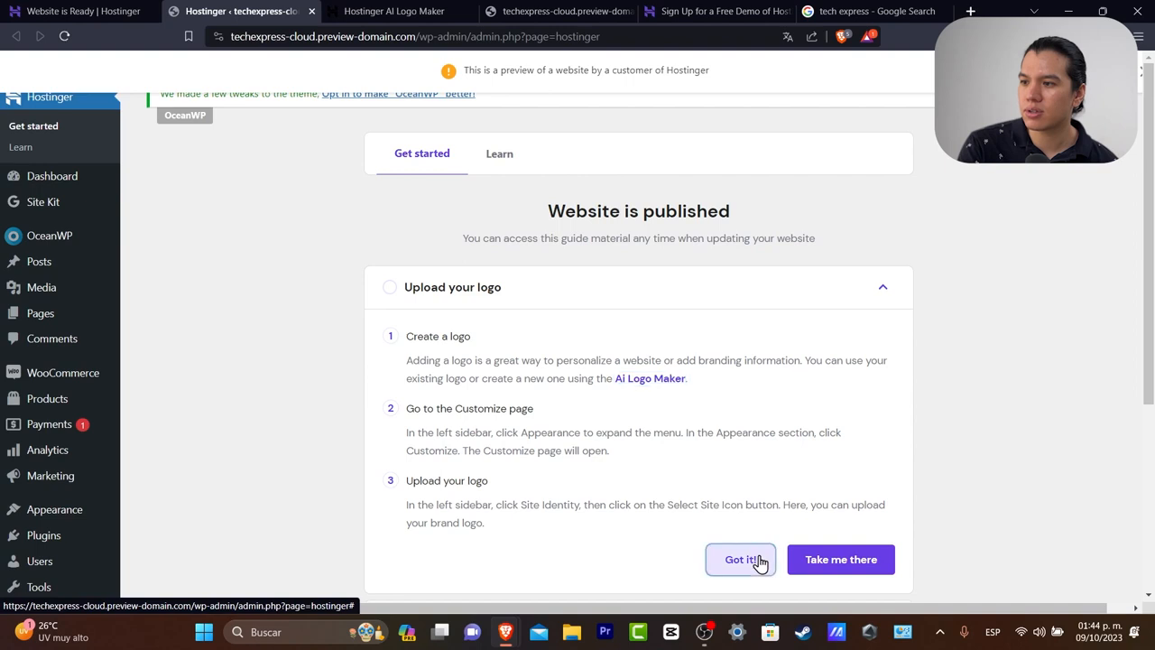
left_click(598, 302)
left_click(862, 561)
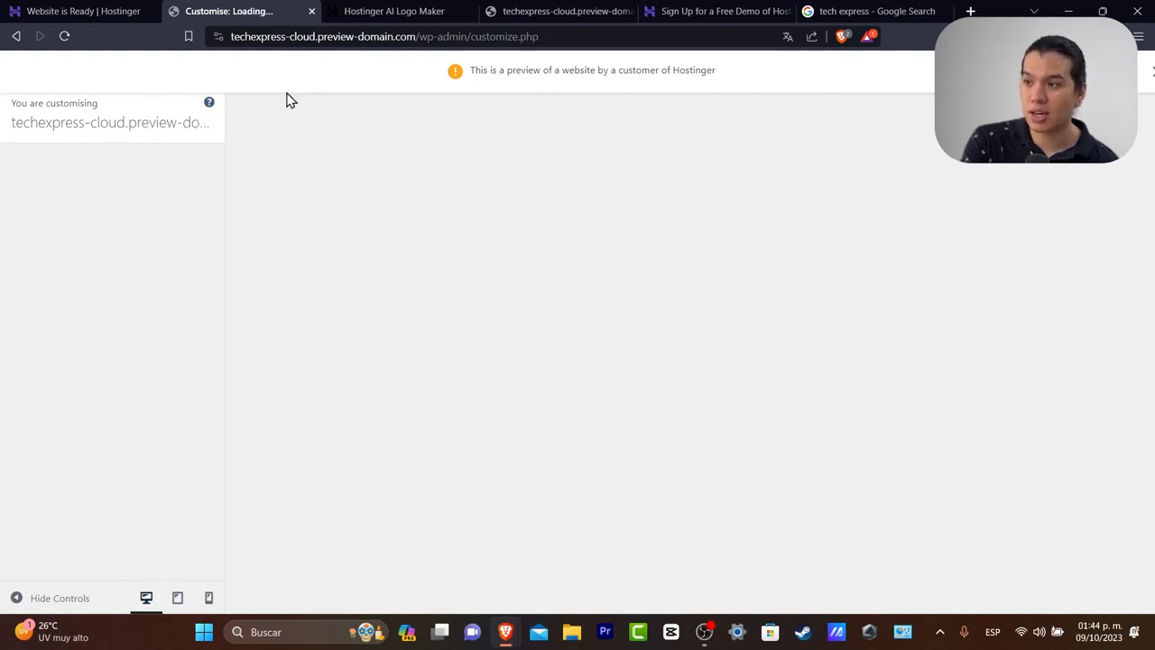
- Reload the stalled Customizer and bring up the site icon image picker in Site Identity
left_click(123, 9)
left_click(268, 9)
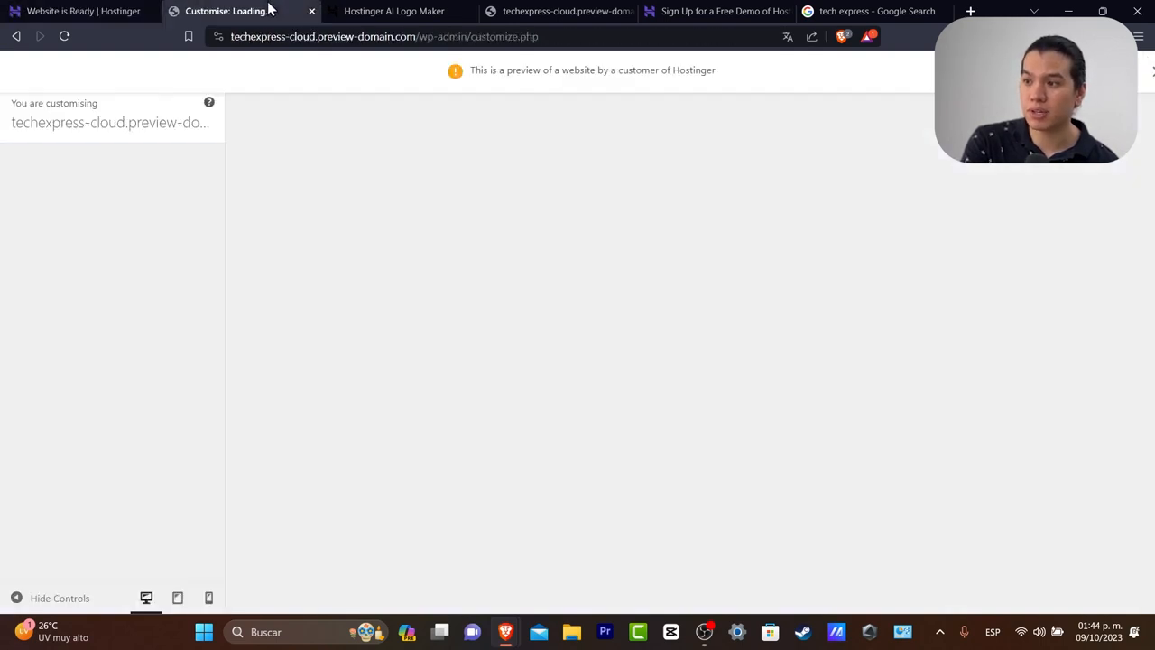
left_click(64, 35)
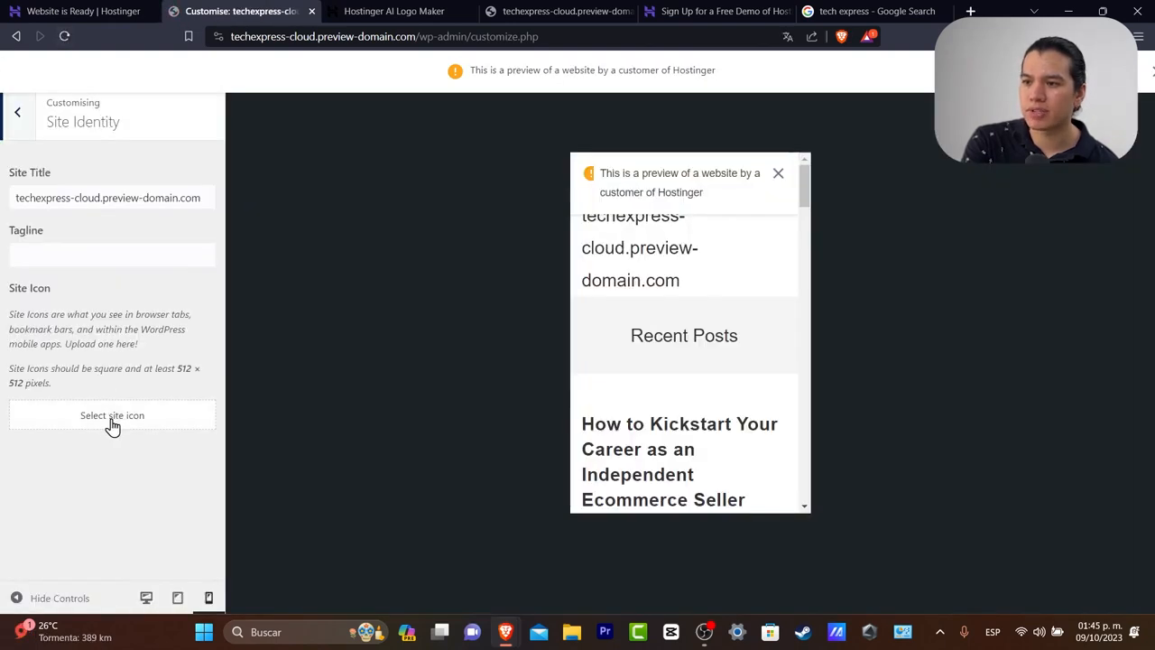
left_click(116, 425)
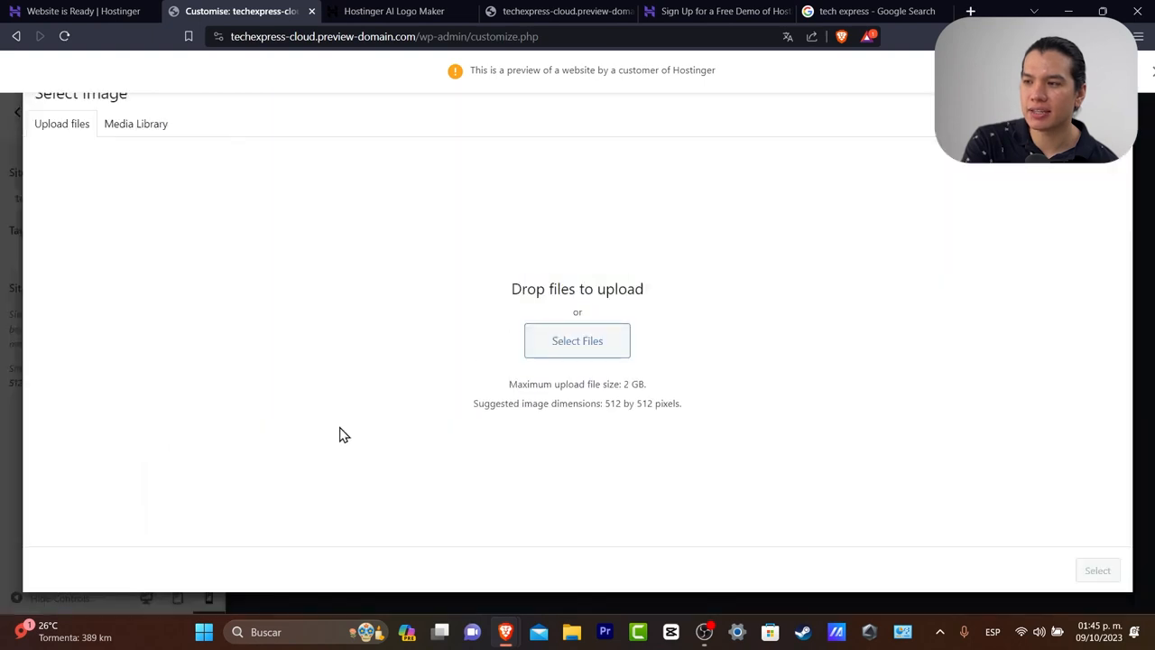
- Upload logo.png from the ENVATO ELEMENTS folder and choose it as the site icon image
left_click(546, 348)
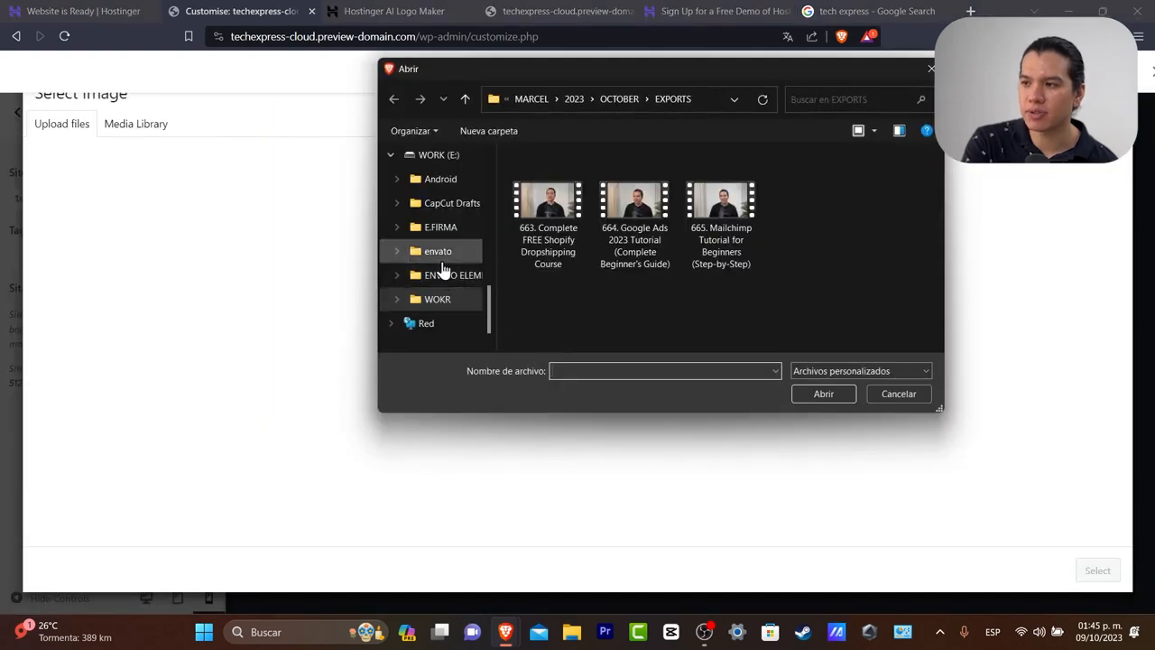
left_click(440, 280)
left_click_drag(940, 180, 947, 343)
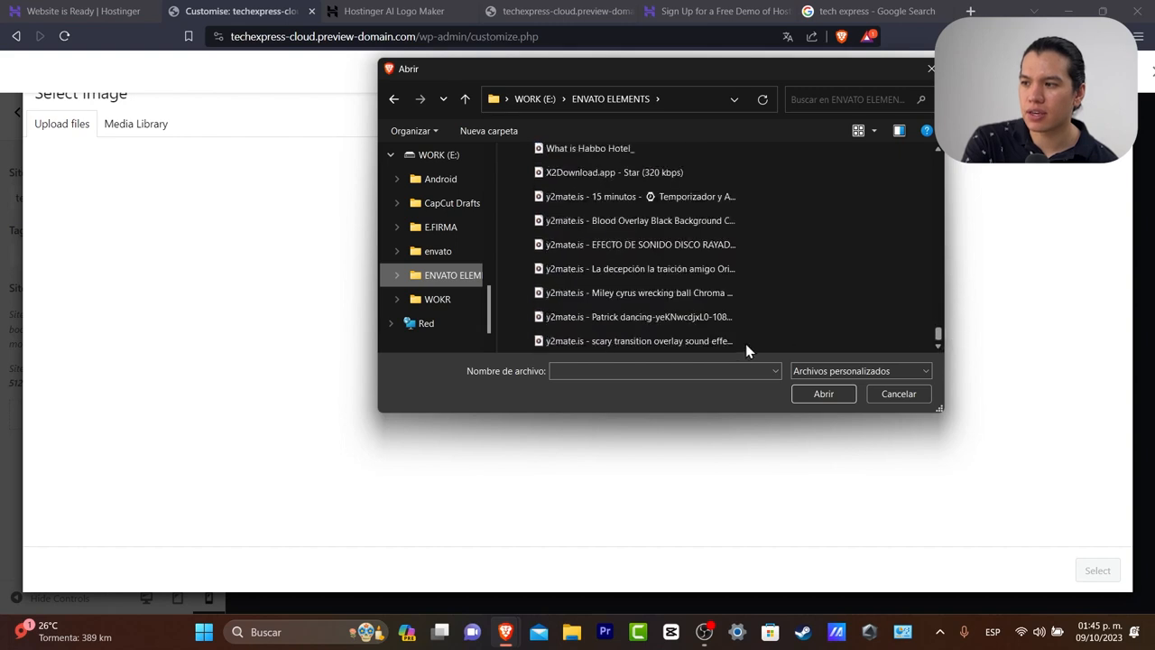
left_click(866, 132)
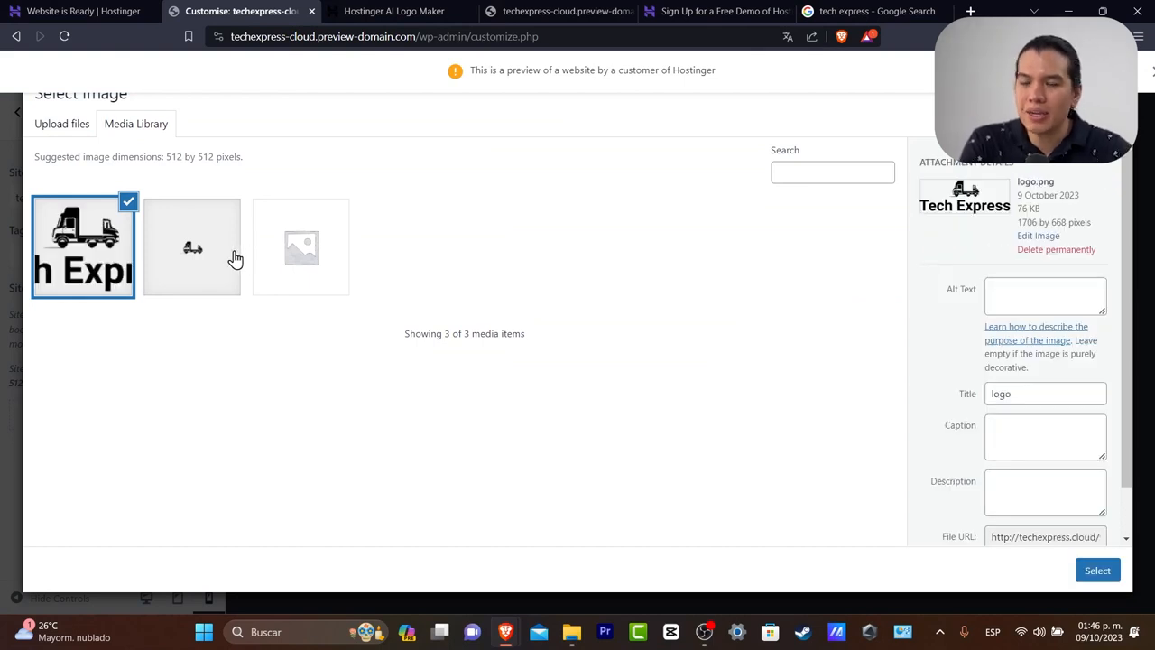
left_click(192, 256)
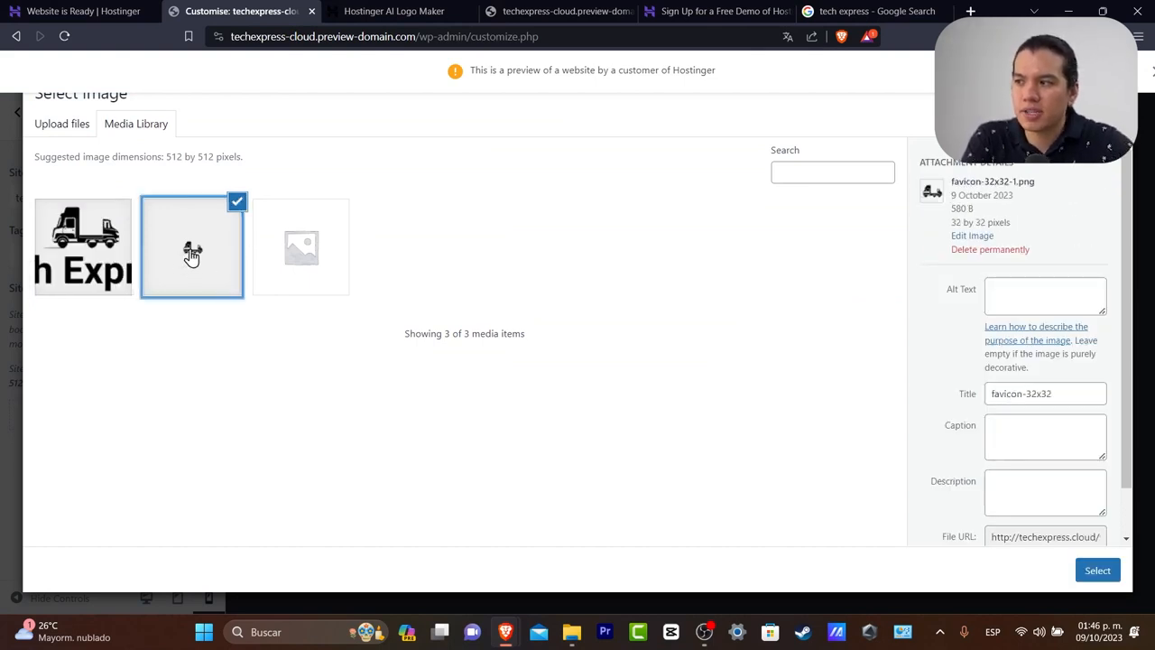
left_click(56, 268)
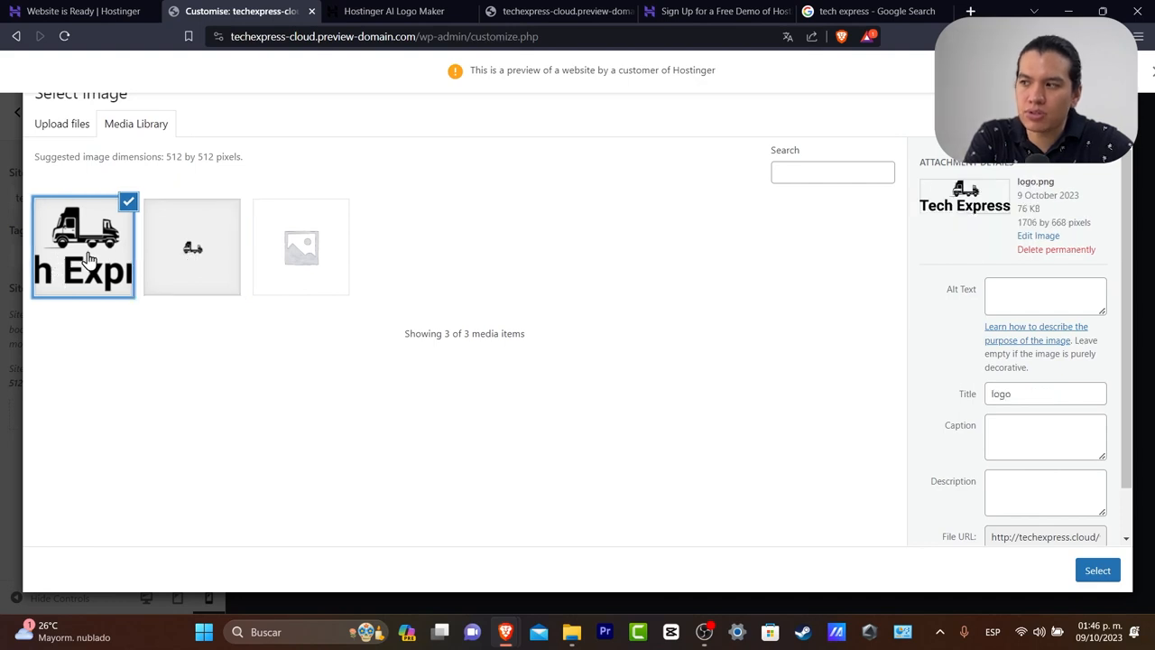
left_click(1099, 572)
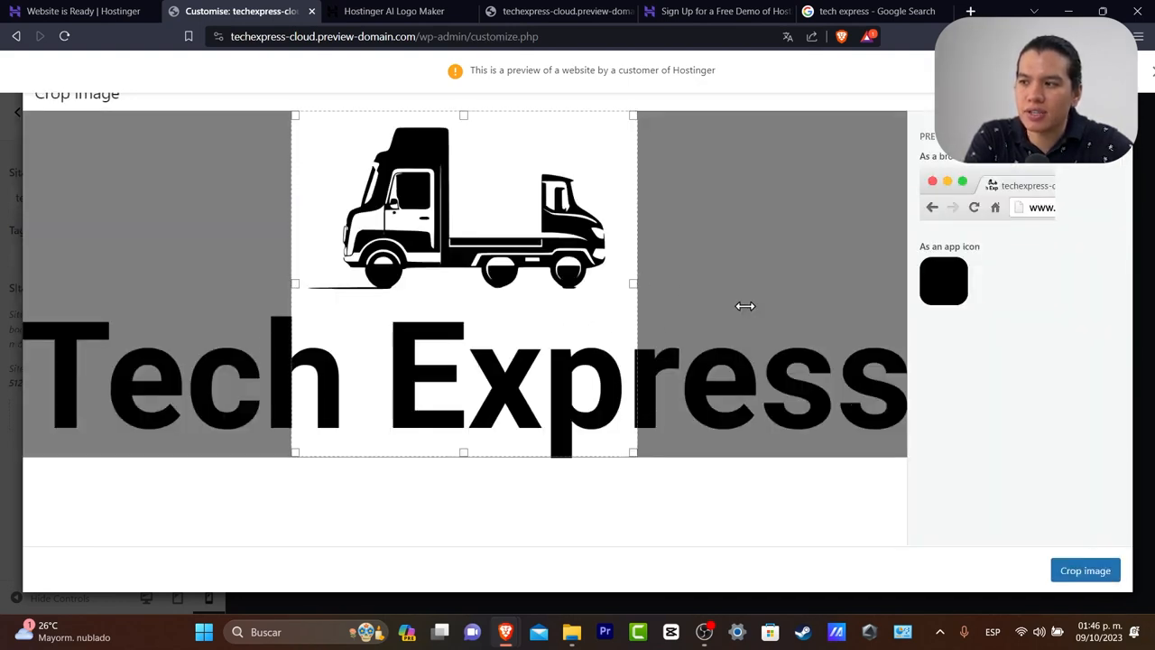
- Crop a square around the logo's truck and apply it as the site icon
mouse_move(488, 287)
left_mouse_down()
mouse_move(725, 309)
mouse_move(307, 322)
mouse_move(771, 334)
mouse_move(495, 294)
left_mouse_up()
left_click_drag(638, 457, 509, 248)
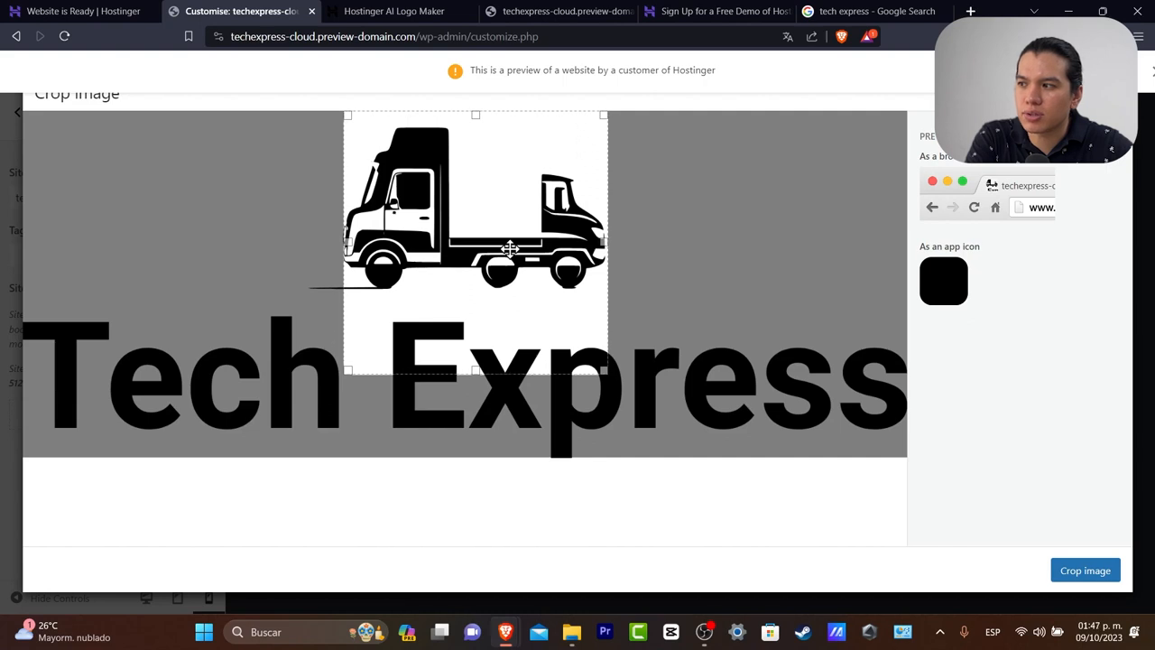
left_click(1088, 570)
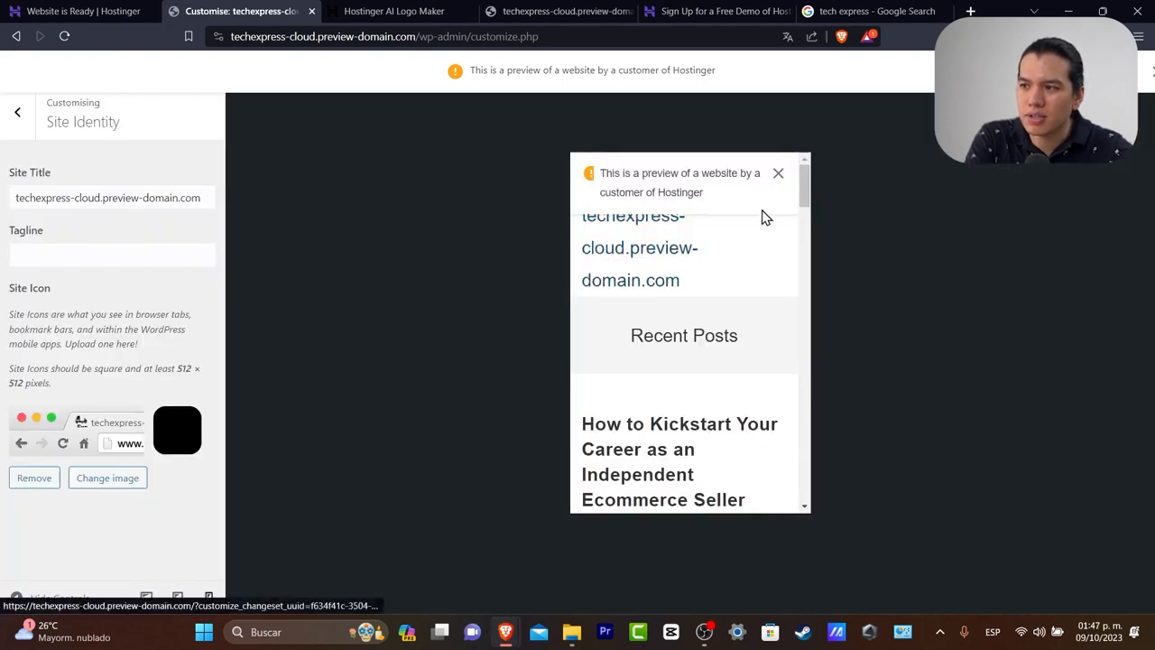
- Dismiss the preview notice, reload the Customizer from its main menu, and return to the website-ready page
left_click(778, 174)
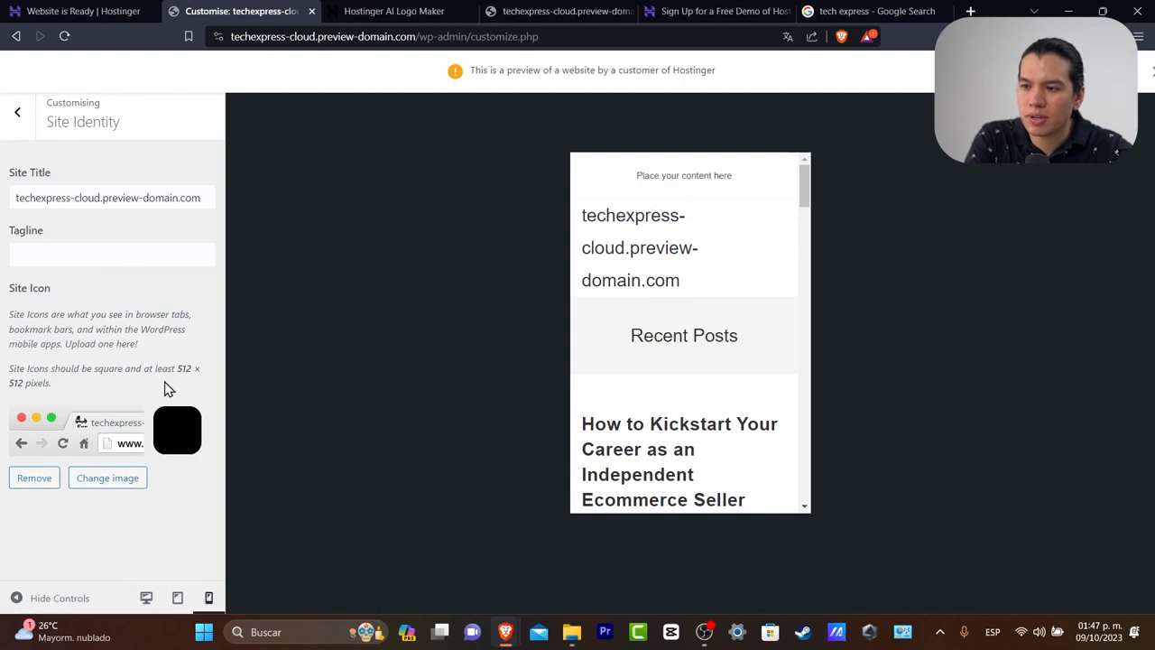
left_click(29, 127)
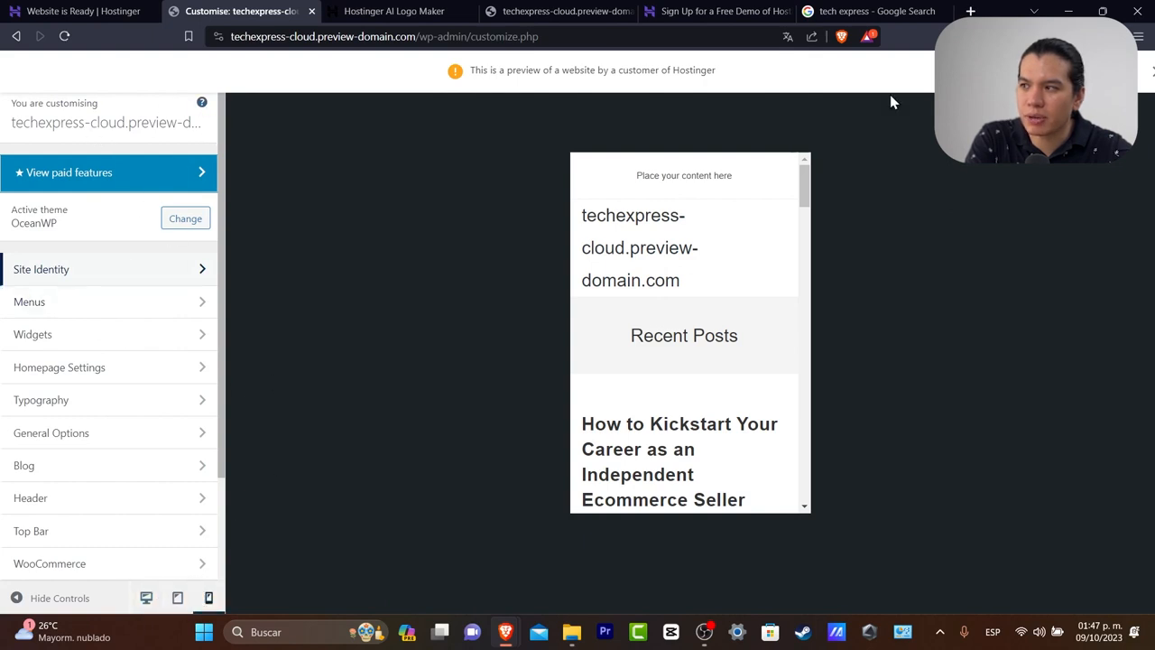
left_click(64, 36)
left_click(593, 131)
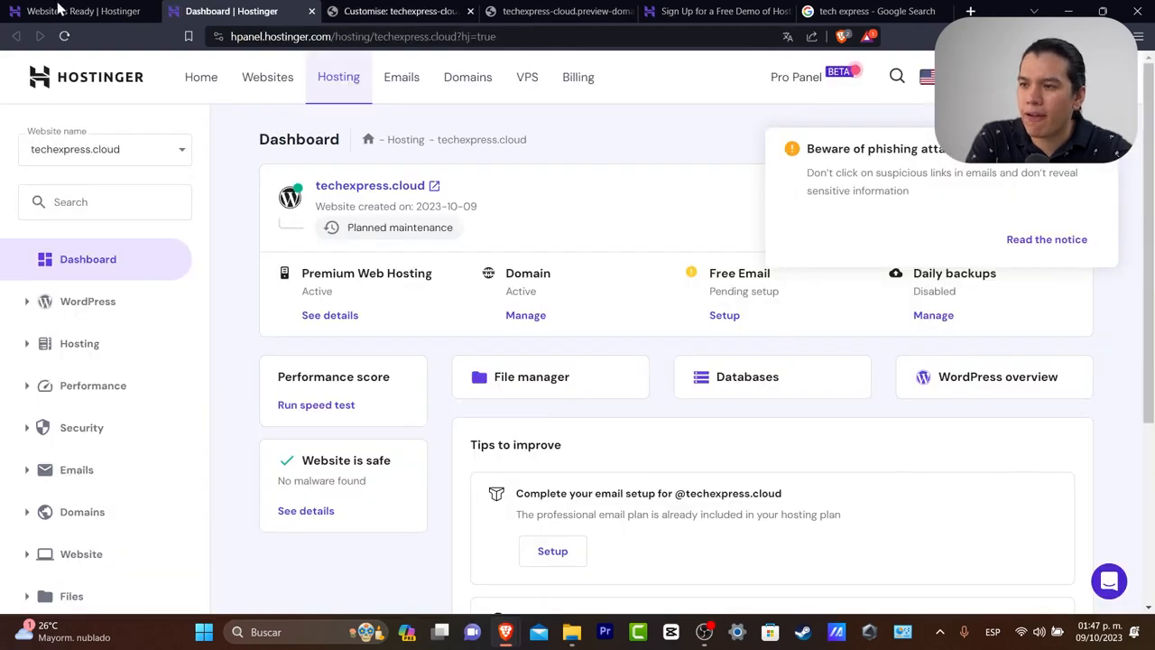
left_click(117, 12)
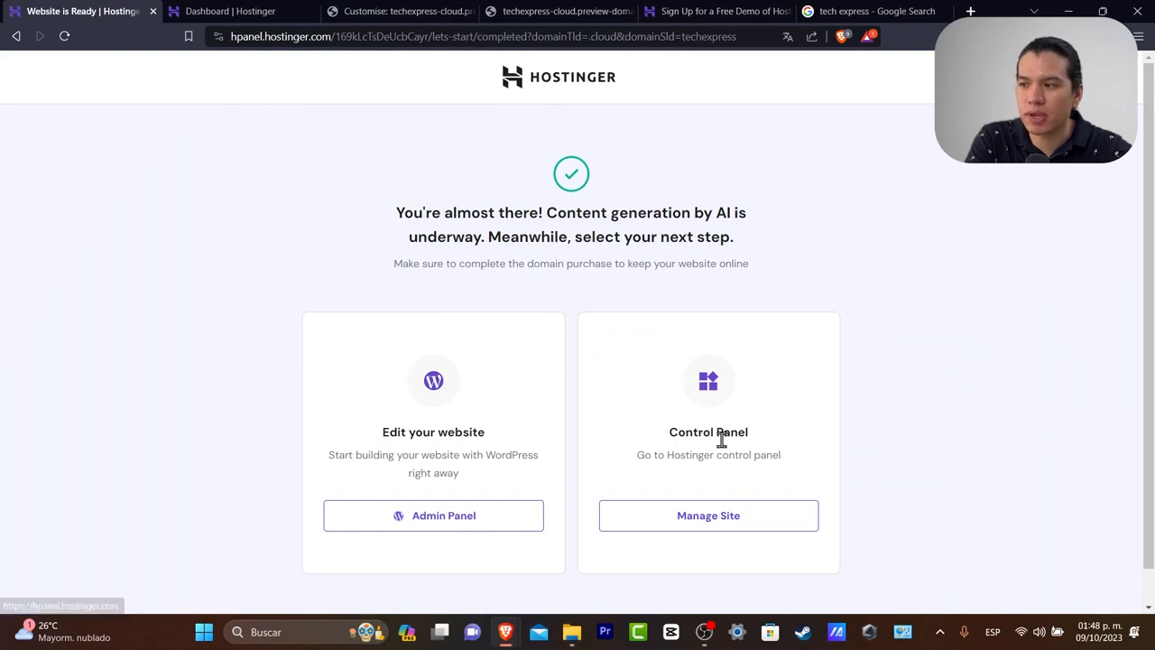
- Open the WordPress admin in a new tab from Hostinger's website-ready page
left_click_drag(748, 431, 658, 423)
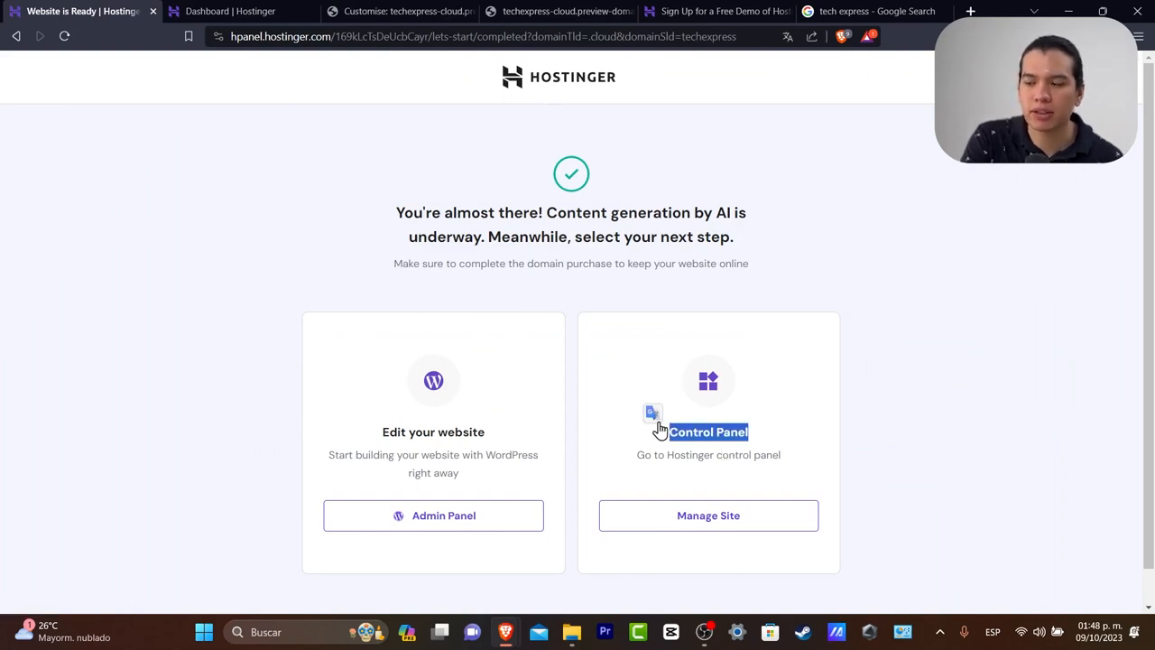
left_click(529, 519)
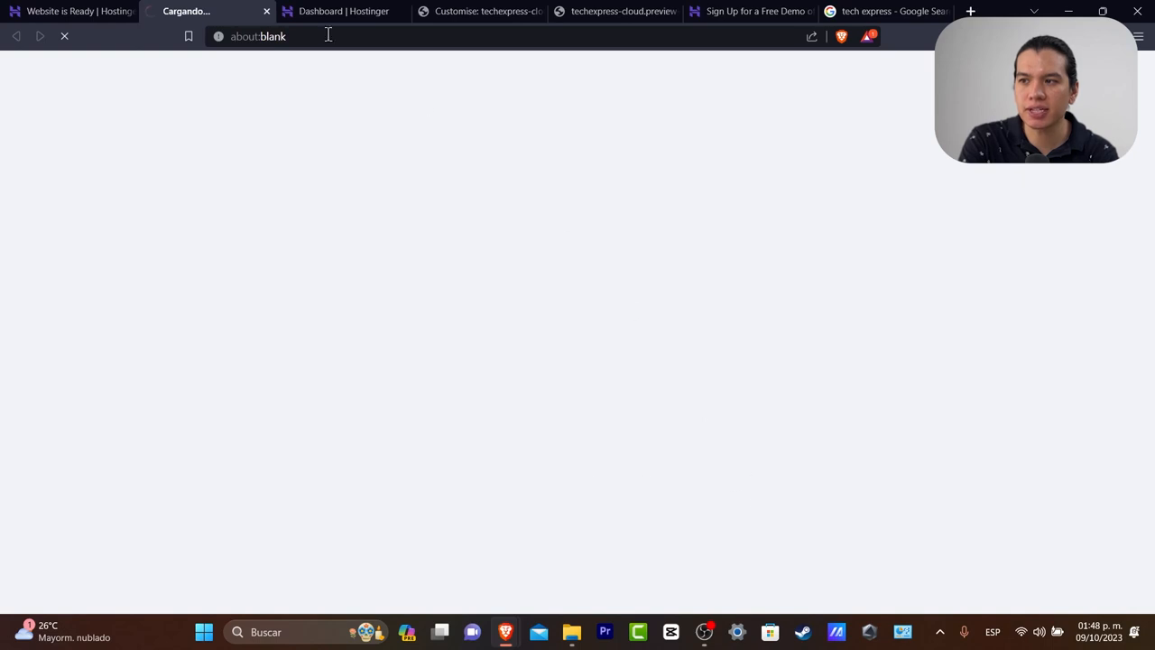
left_click(118, 9)
left_click(797, 533)
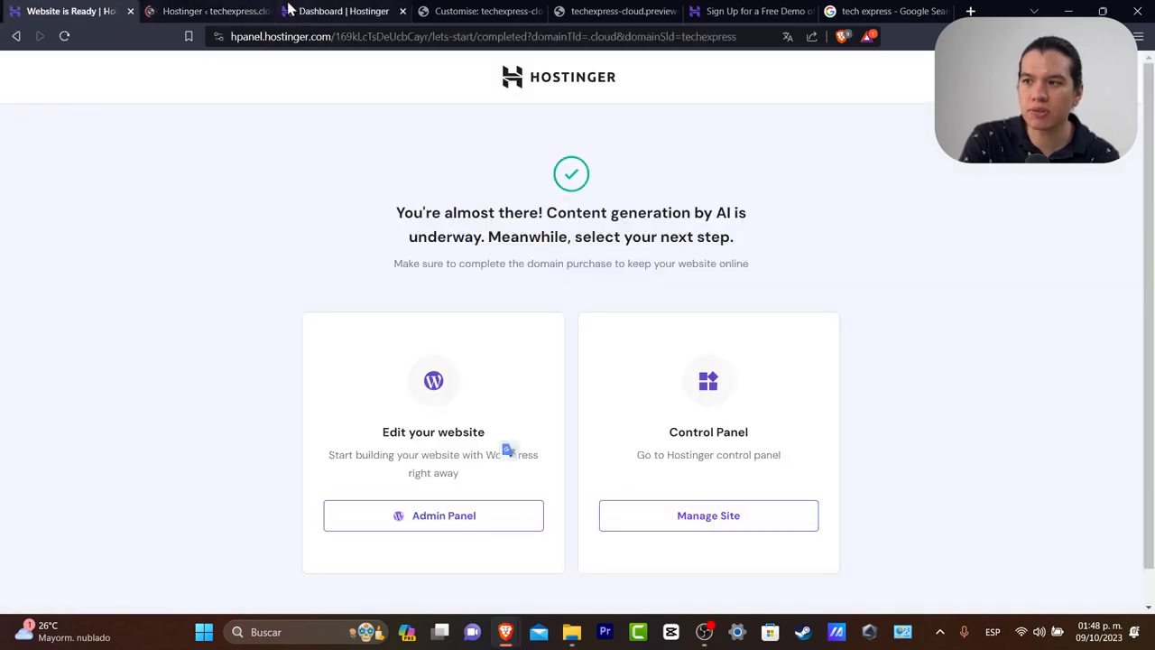
- Check the new WordPress admin tab, then open the techexpress.cloud hosting dashboard via Manage Site
left_click(201, 9)
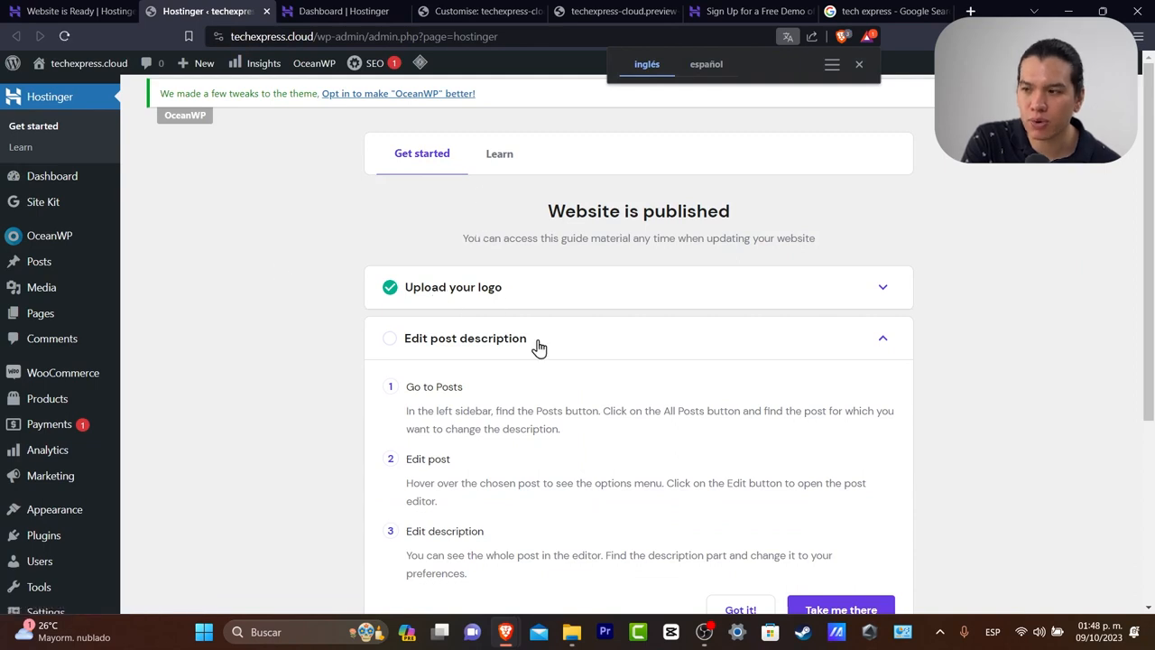
left_click(858, 65)
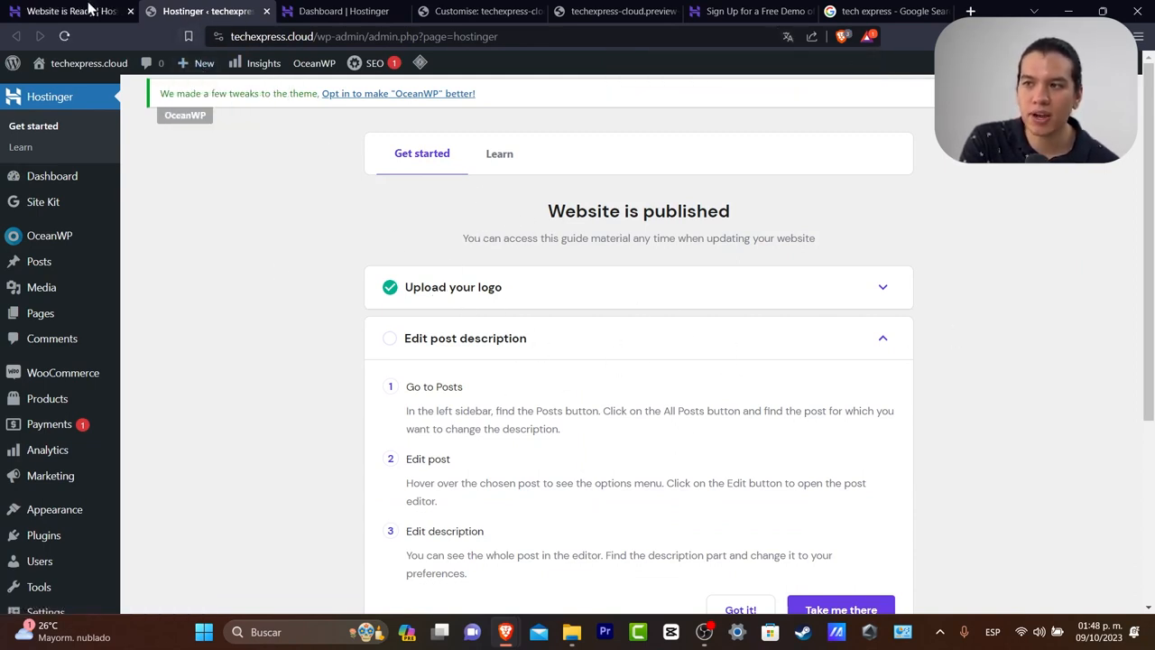
left_click(88, 15)
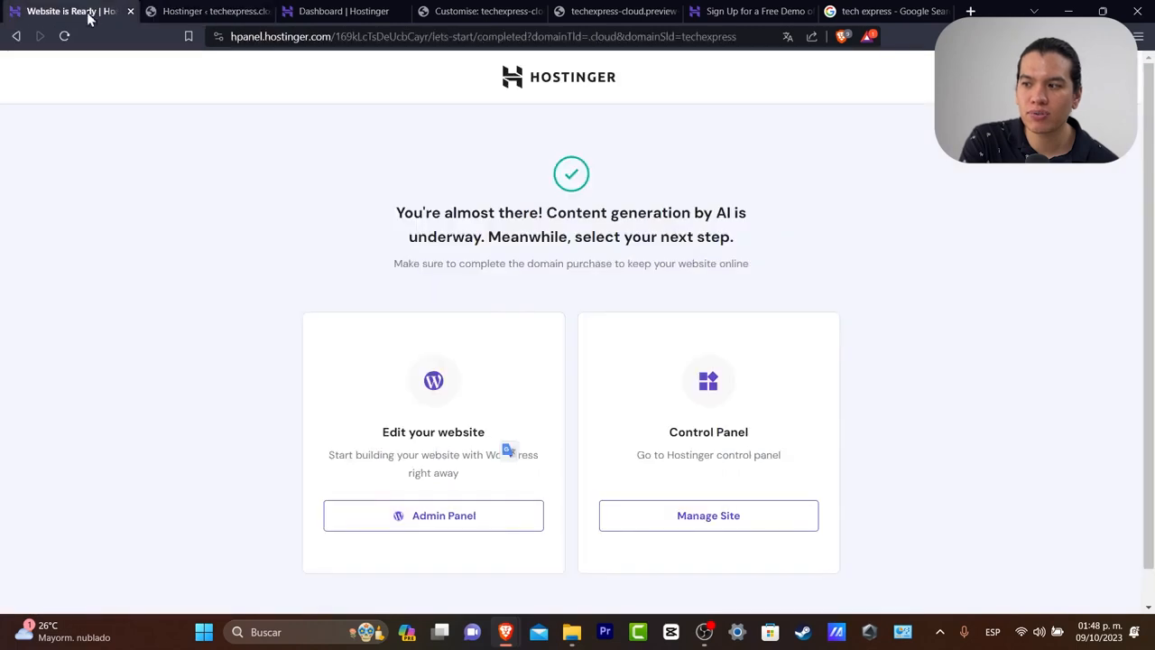
left_click(689, 521)
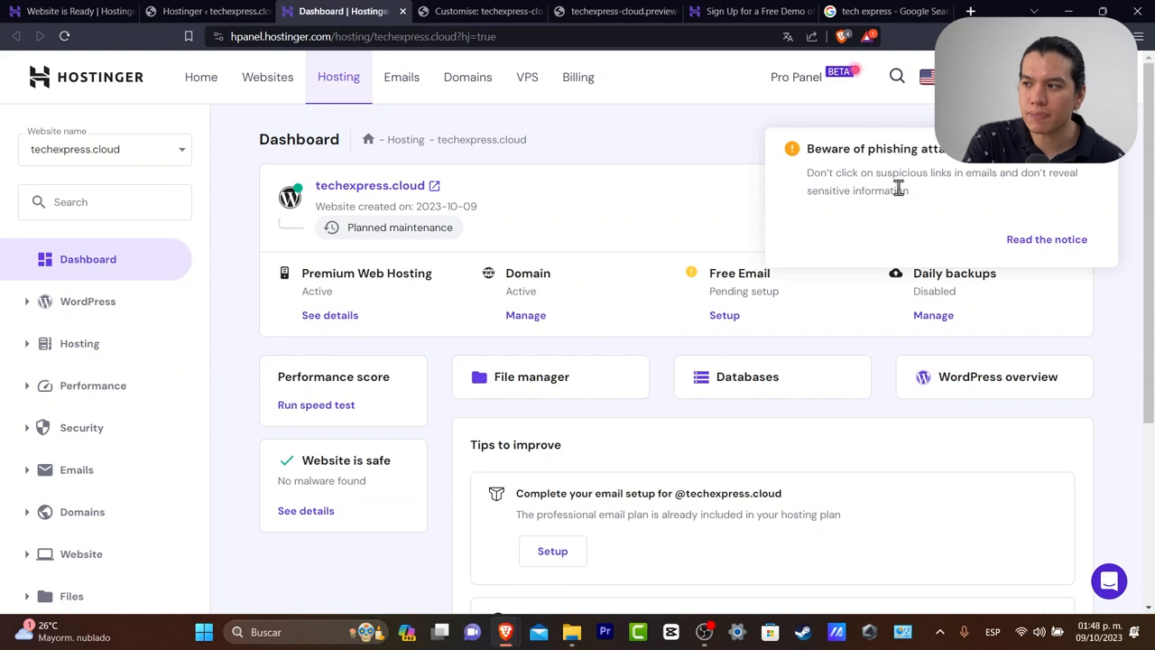
- Dismiss the phishing notice, review plan, domain, backup and email statuses, then start Free Email setup
left_click(1101, 167)
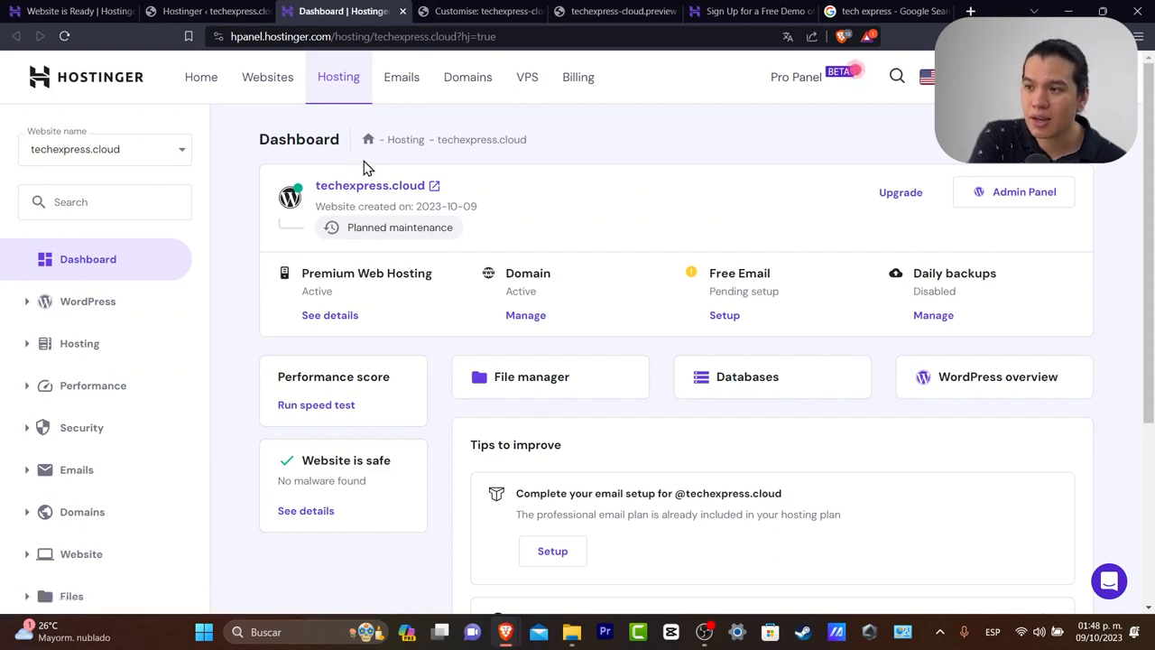
left_click_drag(368, 272, 434, 272)
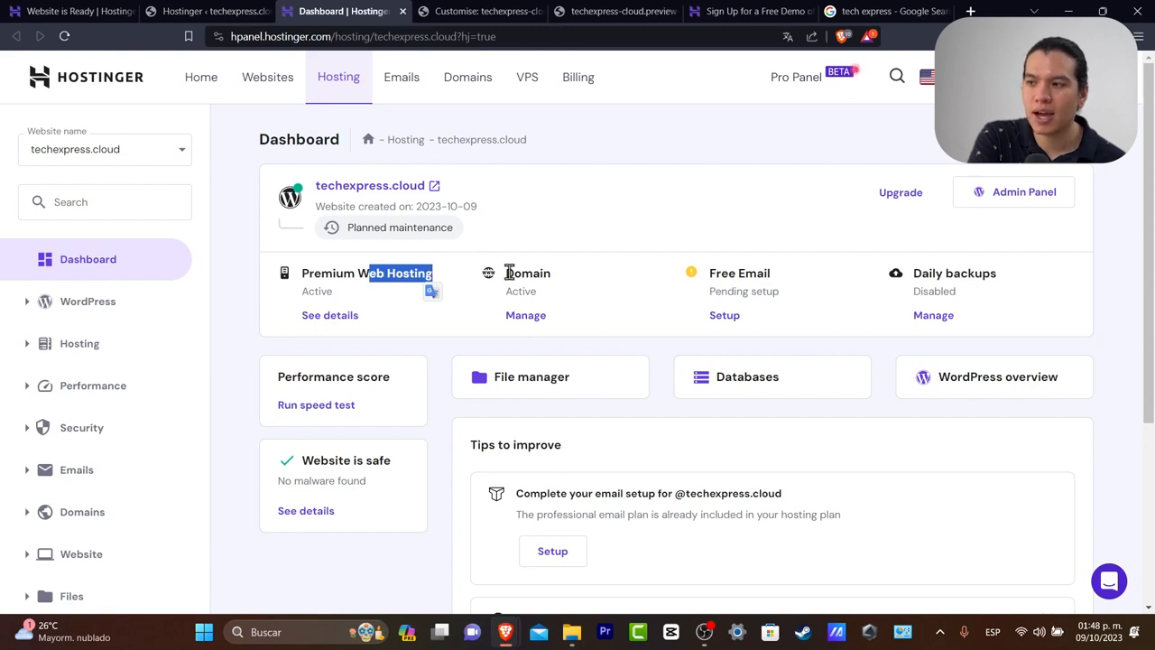
left_click_drag(505, 272, 557, 285)
left_click_drag(998, 281, 917, 273)
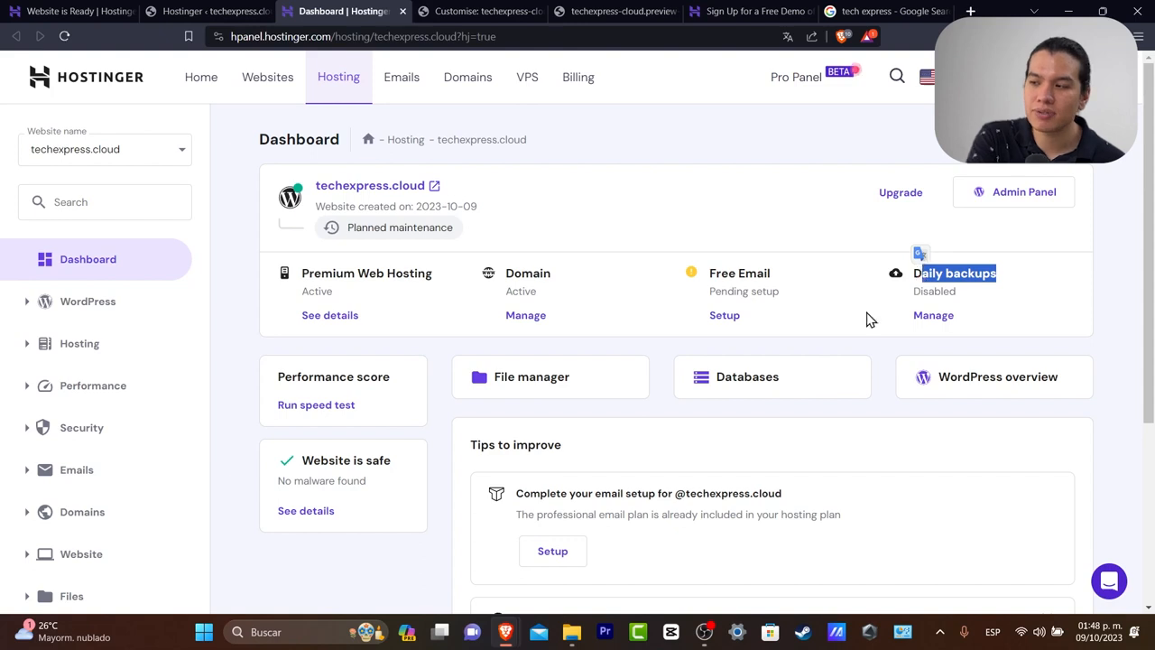
left_click_drag(783, 281, 709, 275)
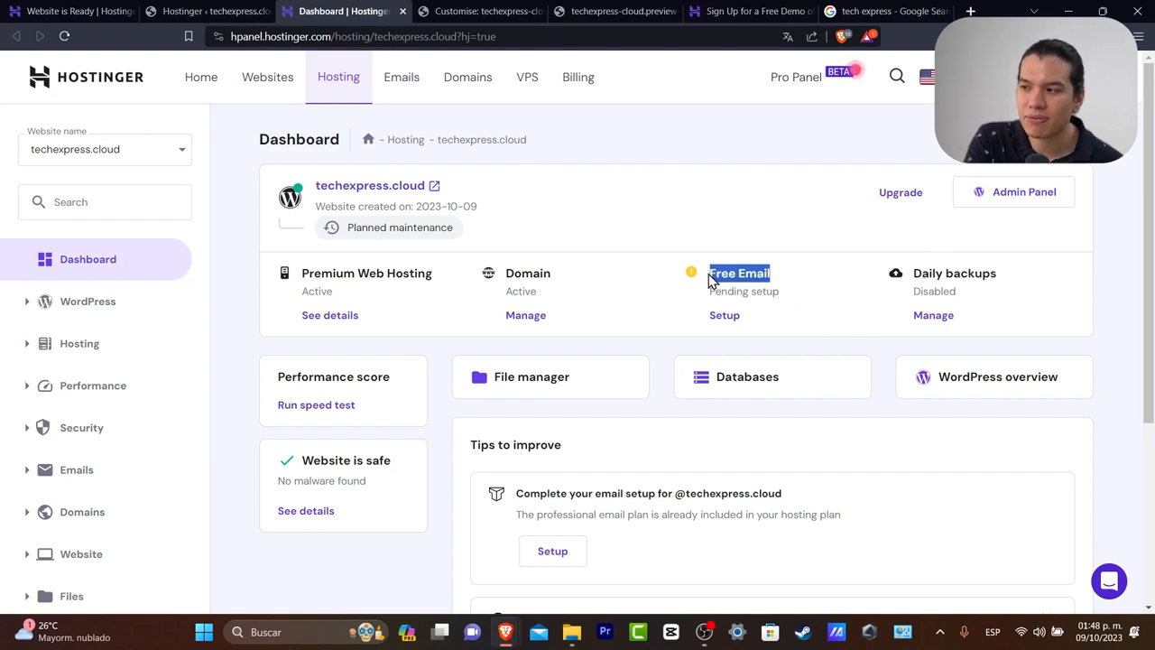
left_click(735, 315)
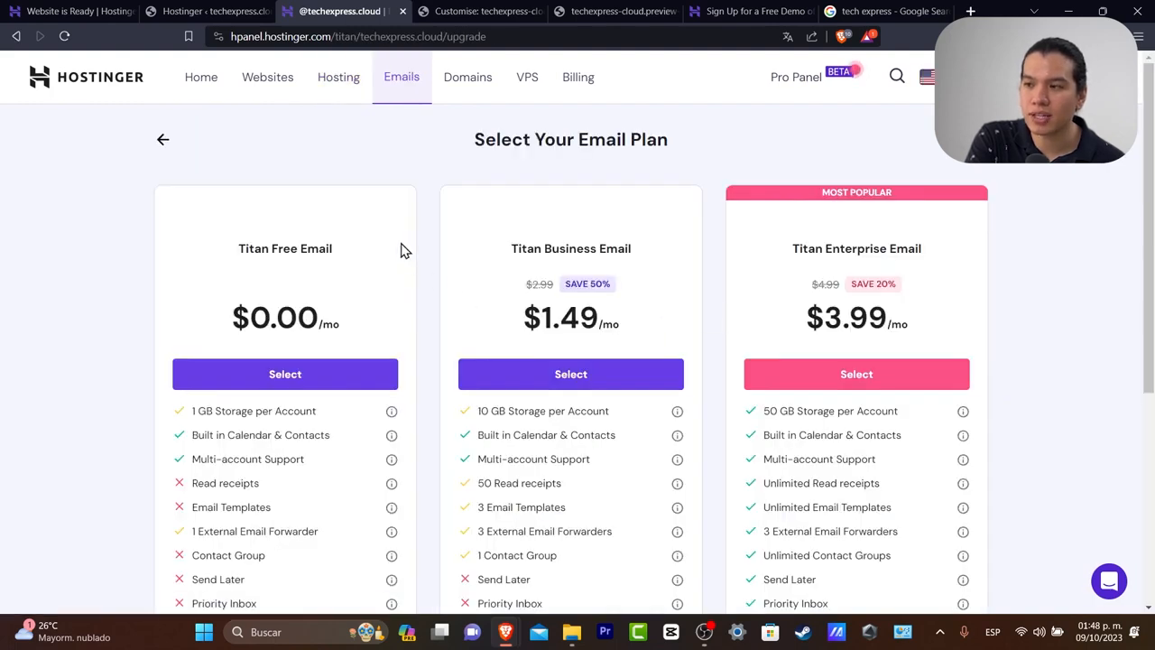
- Choose the Titan Free Email plan for techexpress.cloud
left_click_drag(269, 249, 335, 255)
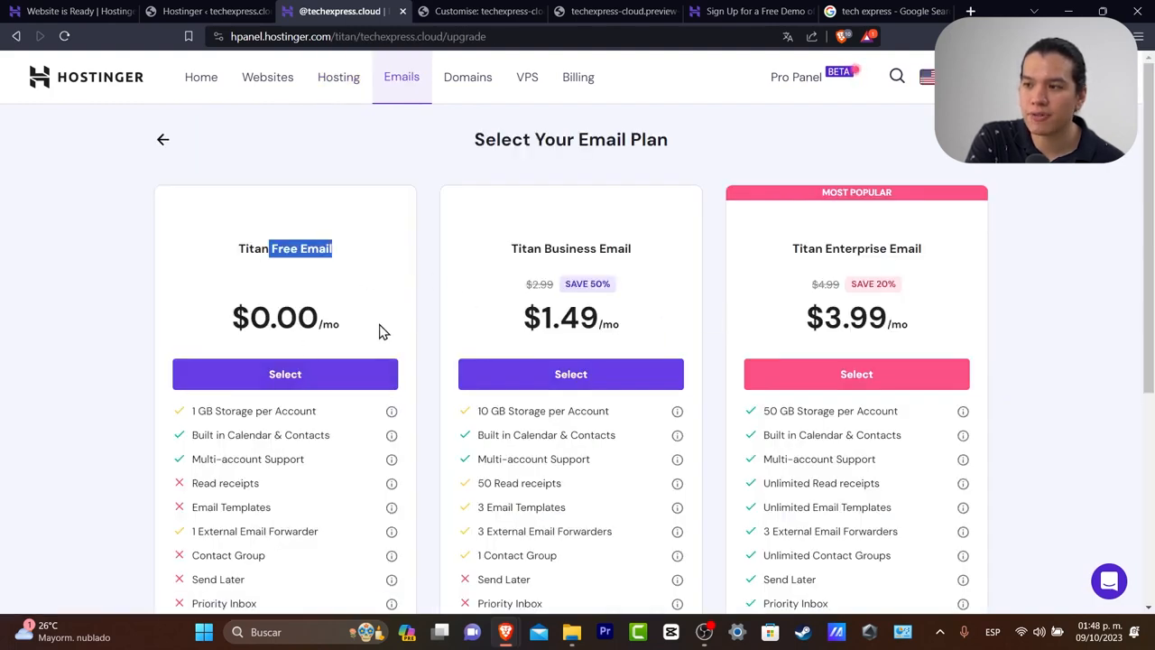
scroll(356, 379, "down", 2)
scroll(335, 373, "up", 2)
left_click(332, 374)
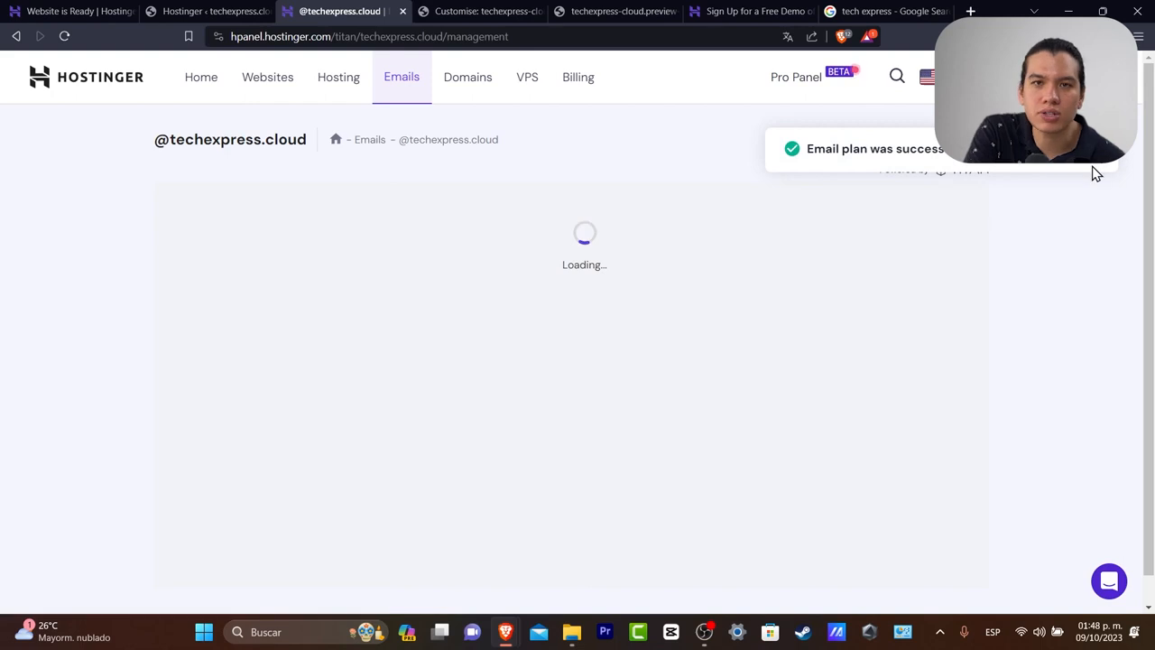
- Look over the new email account's name, password and recovery fields, then return to hPanel Home
left_click(246, 332)
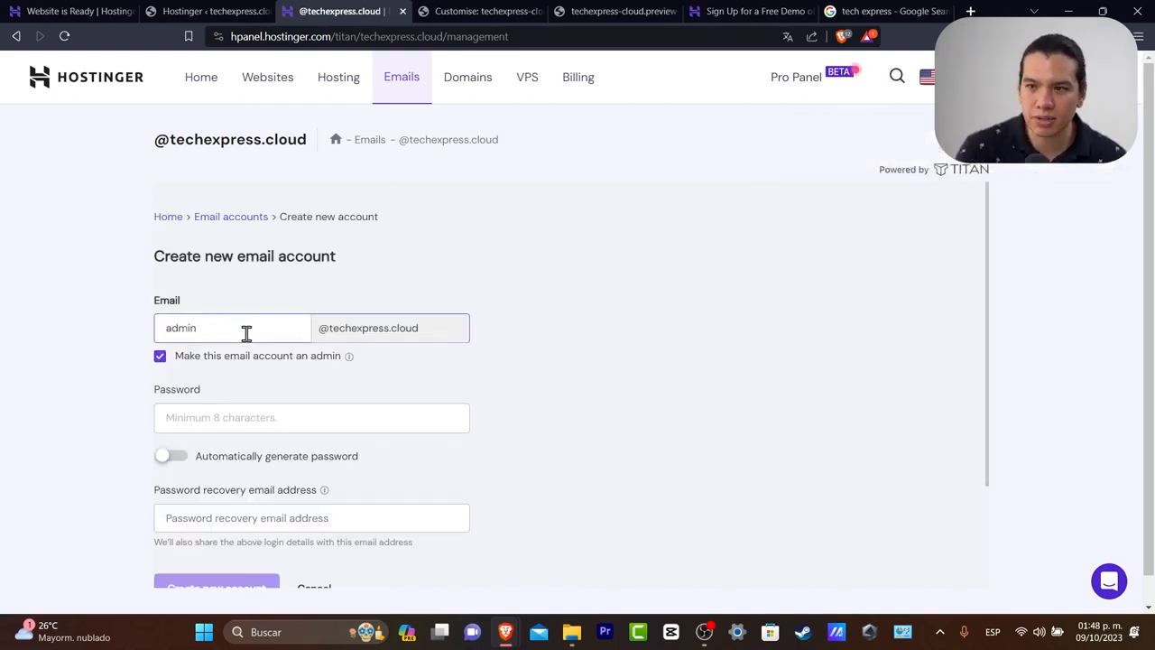
left_click(321, 417)
scroll(322, 418, "down", 2)
left_click(314, 376)
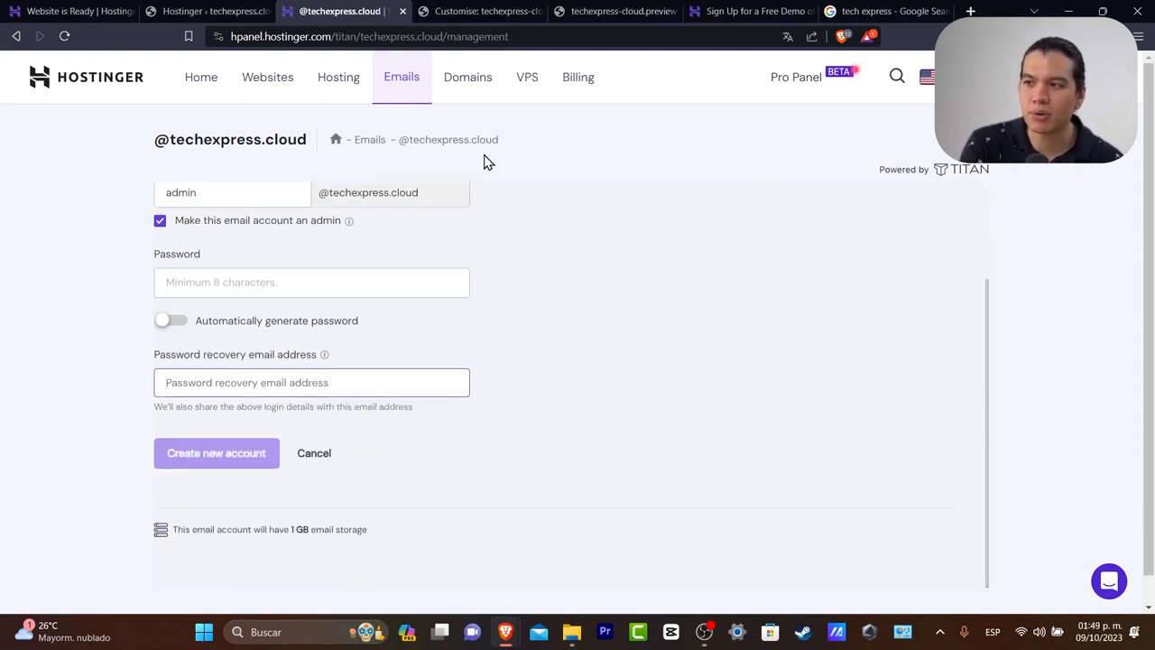
left_click(108, 90)
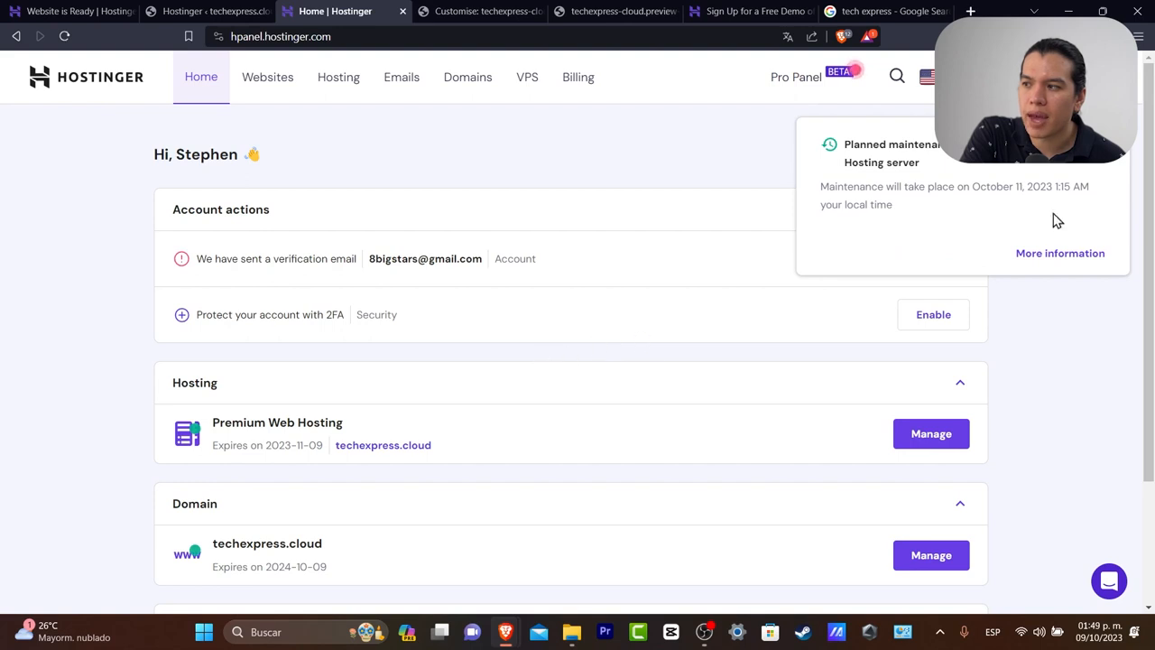
- Reload the Home dashboard and fold its Hosting, Domain and Email sections to their headings
scroll(600, 334, "down", 2)
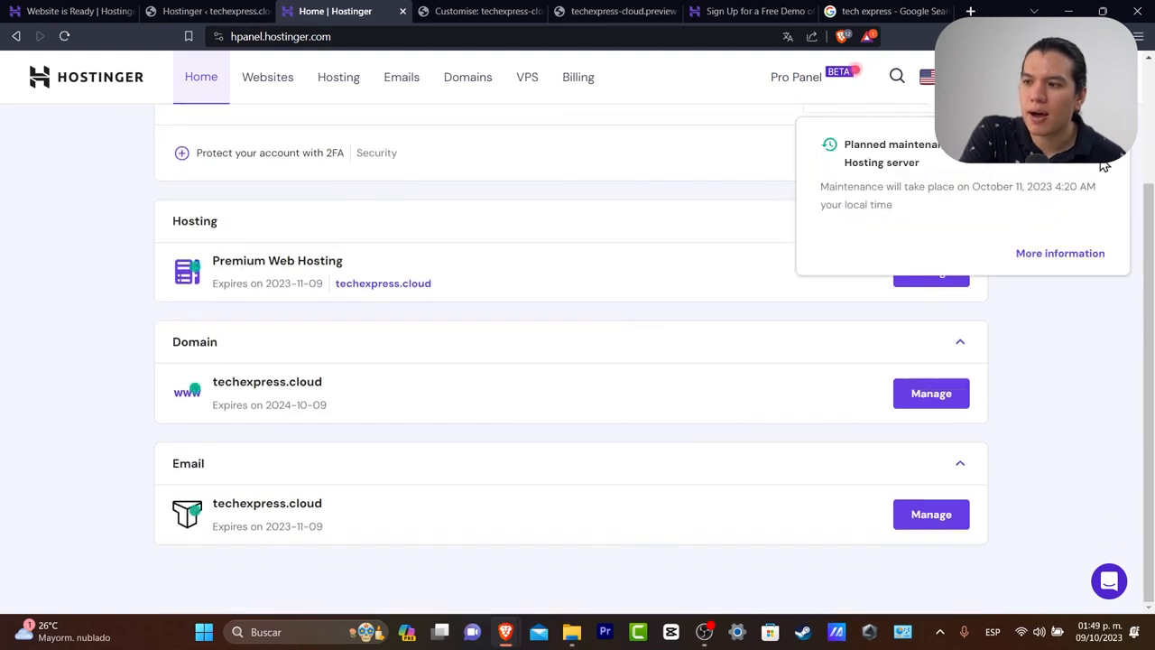
left_click(82, 79)
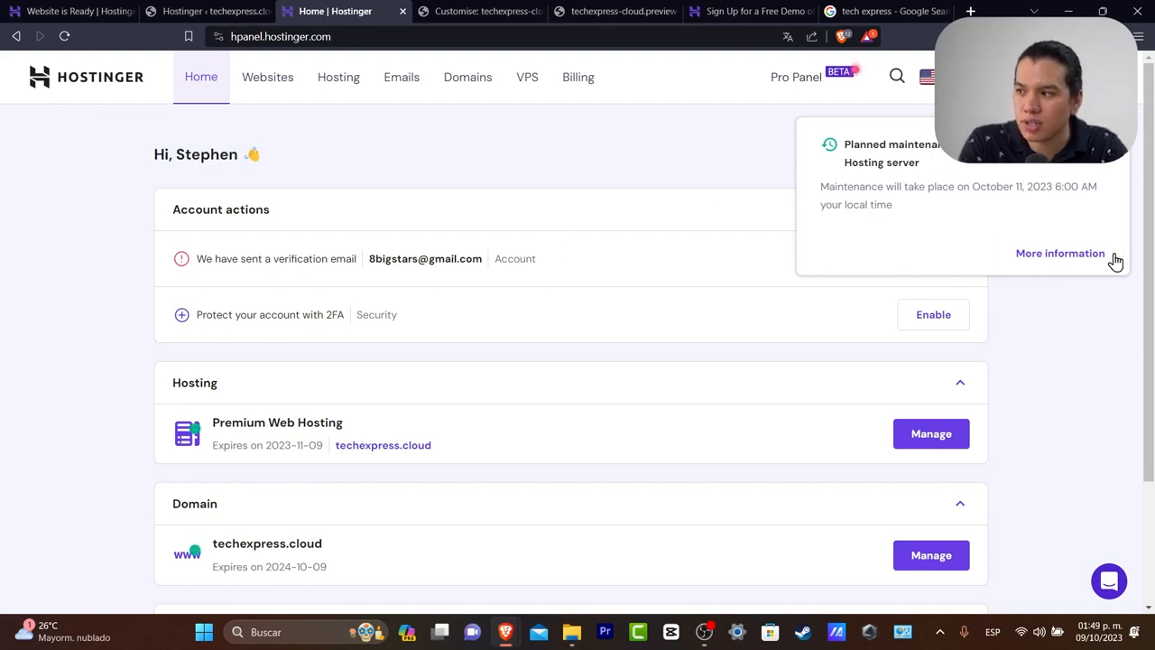
scroll(343, 400, "down", 2)
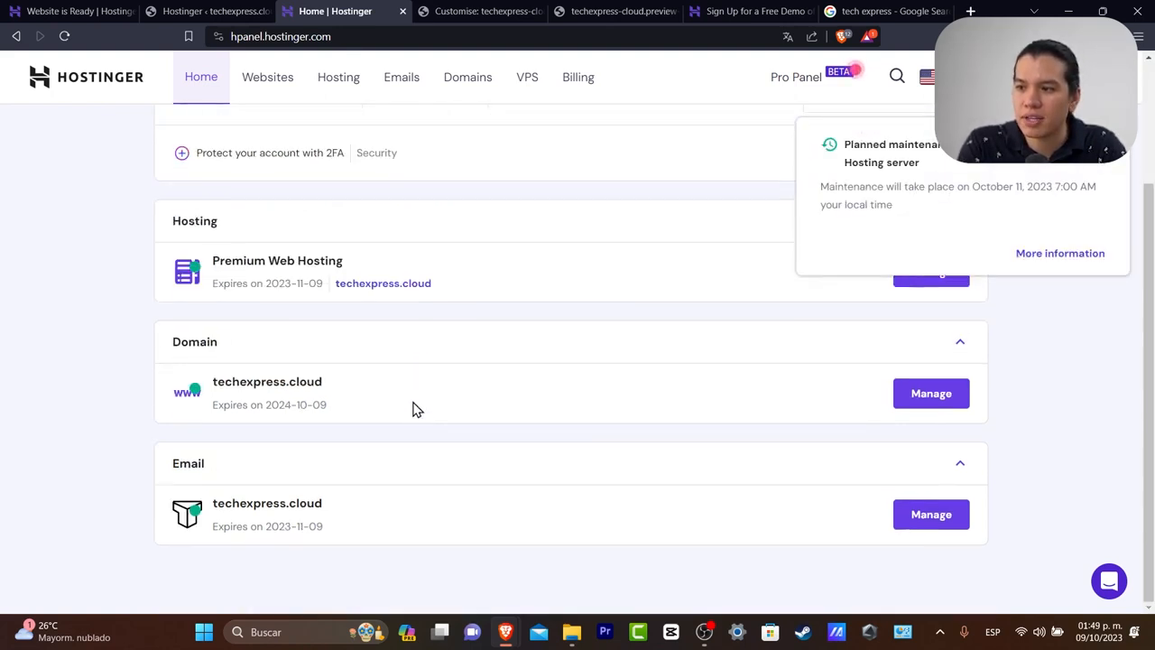
left_click_drag(201, 222, 277, 229)
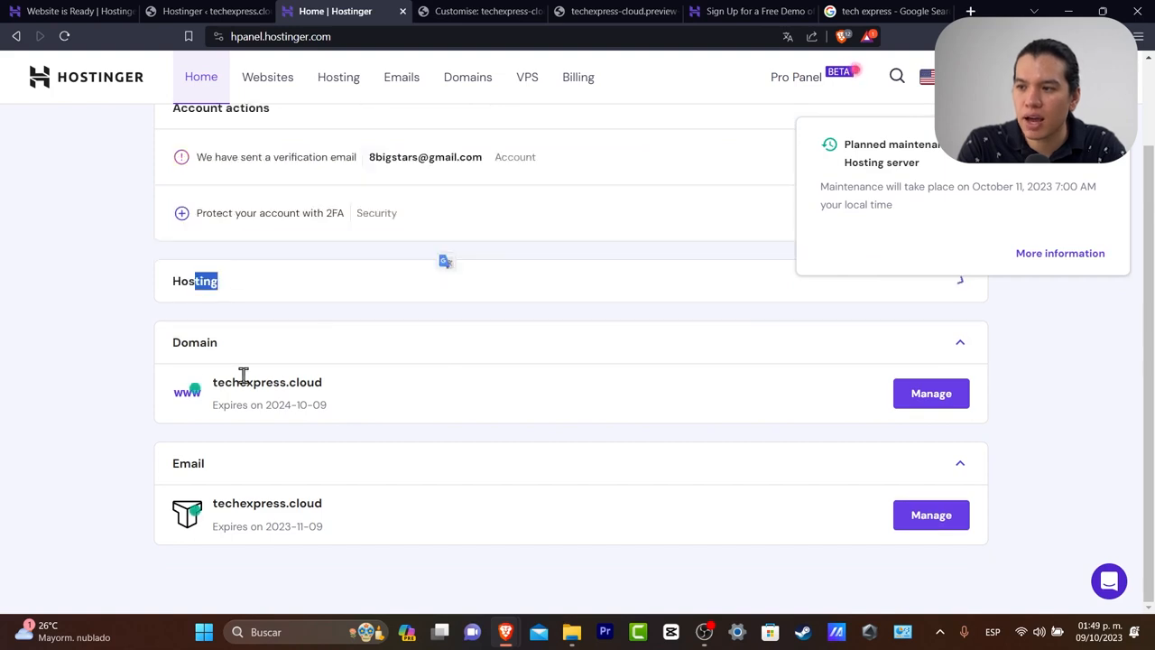
left_click_drag(186, 353, 406, 332)
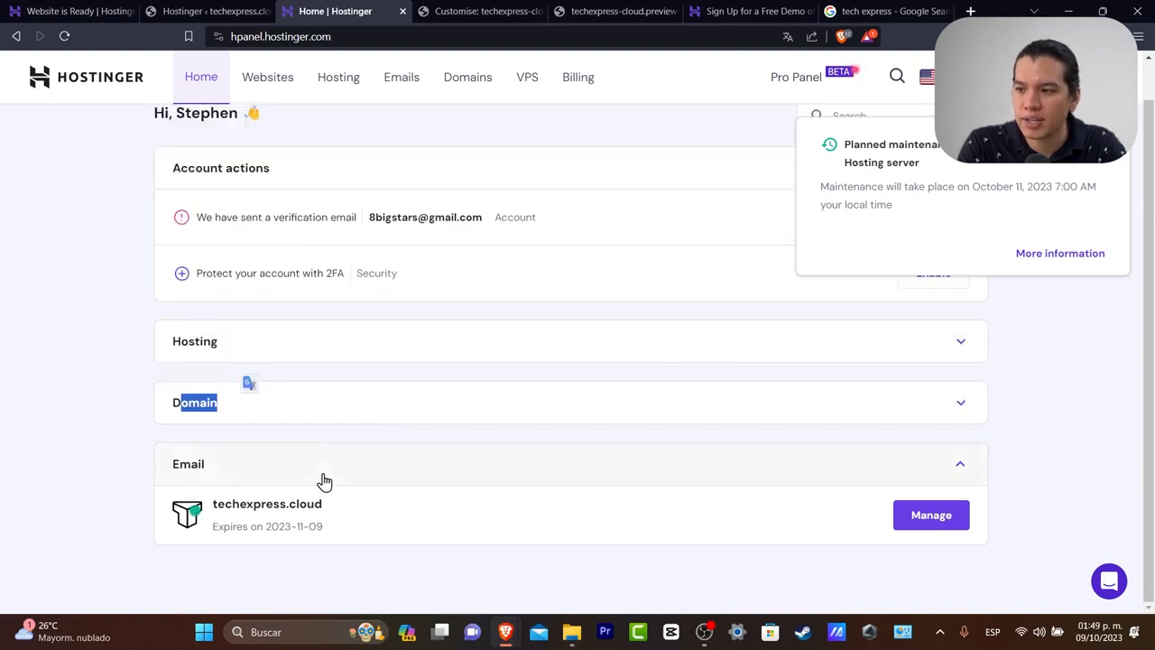
left_click(324, 481)
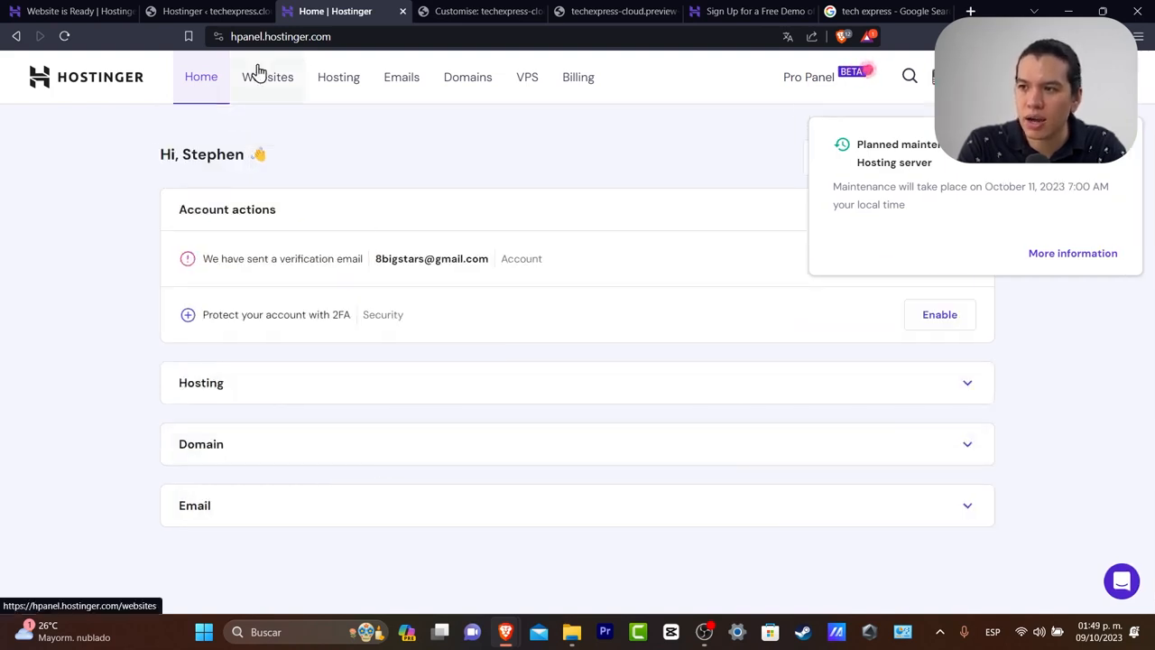
left_click(259, 72)
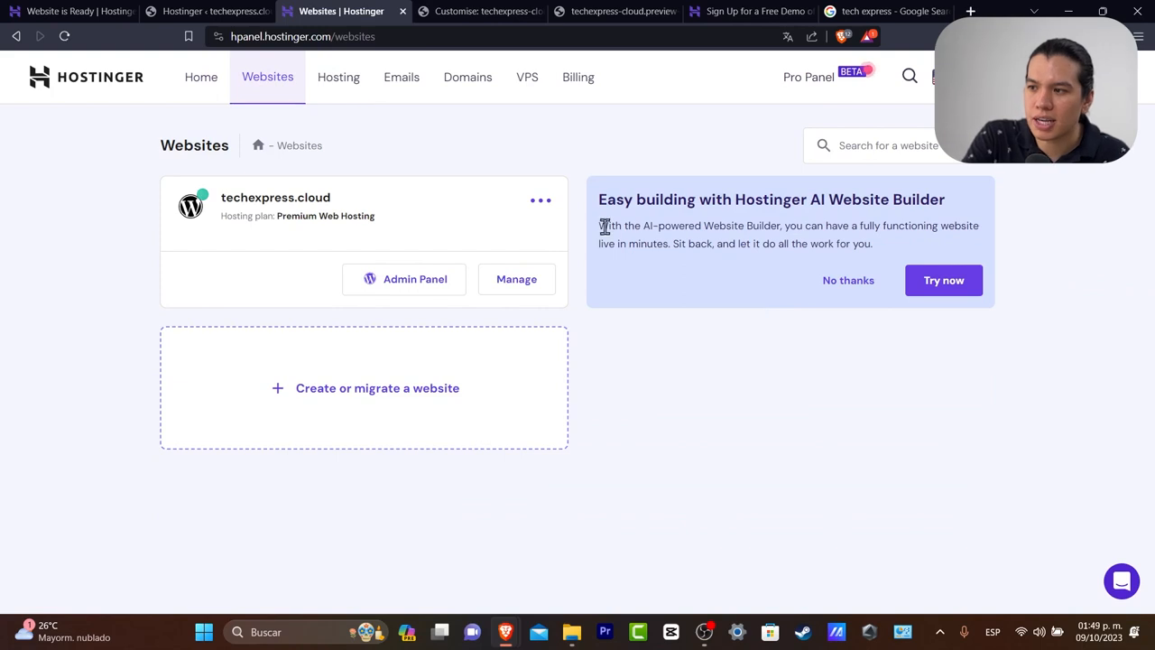
- Review the techexpress.cloud site card, then view the Hosting list showing Premium Web Hosting
left_click_drag(230, 192, 377, 204)
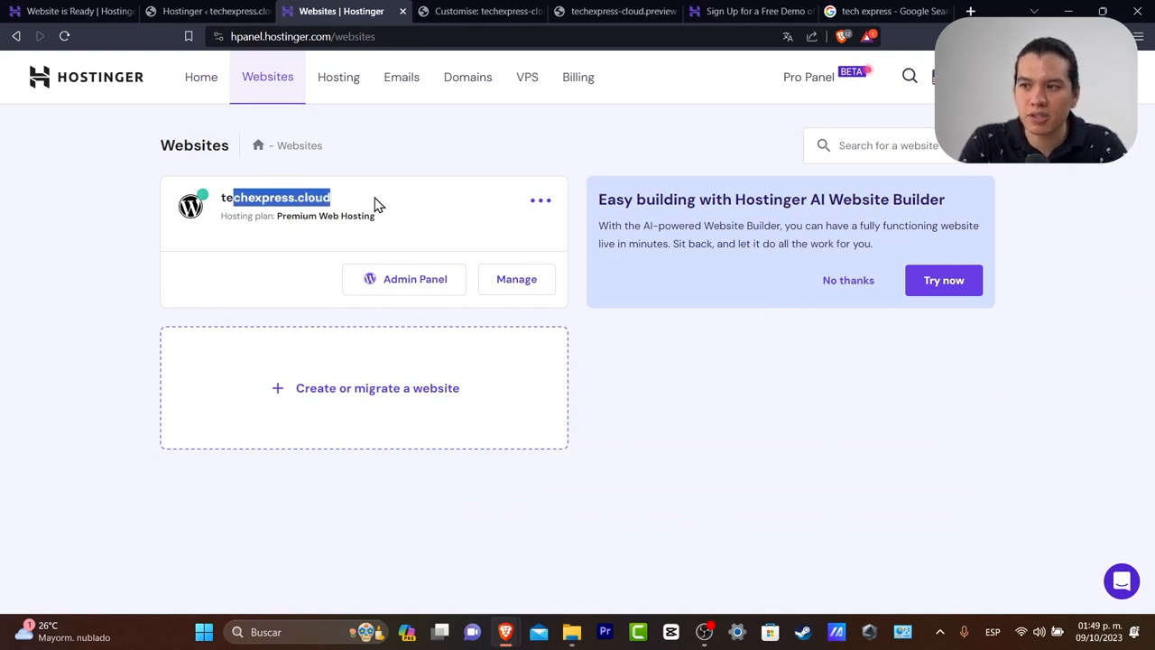
left_click(379, 205)
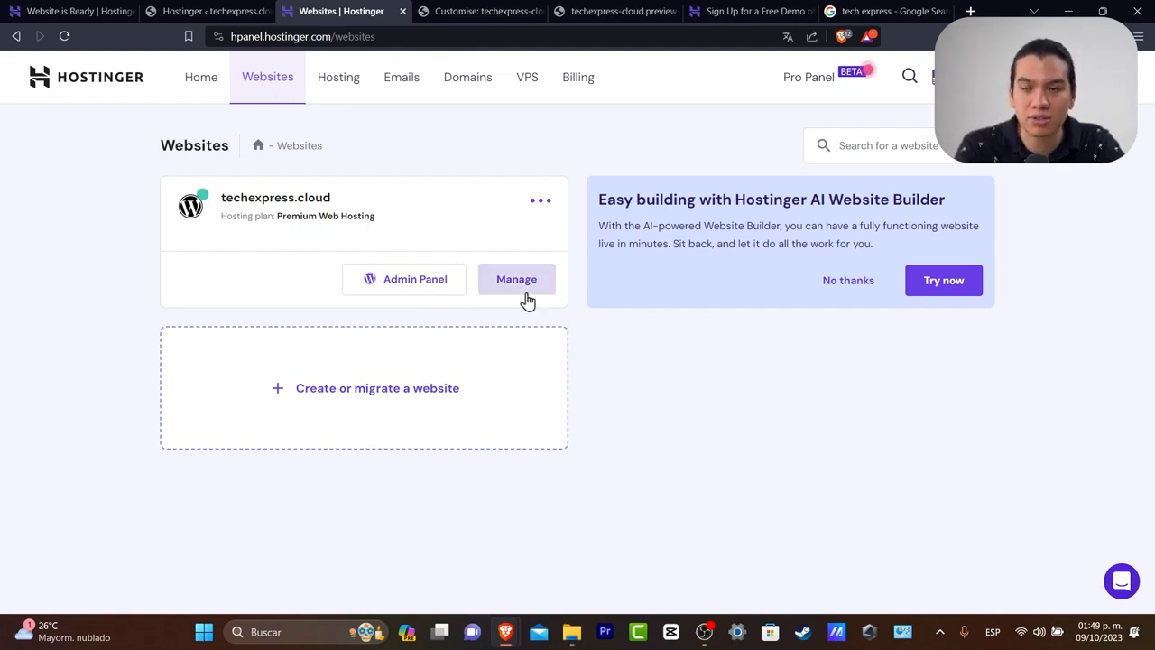
left_click(337, 90)
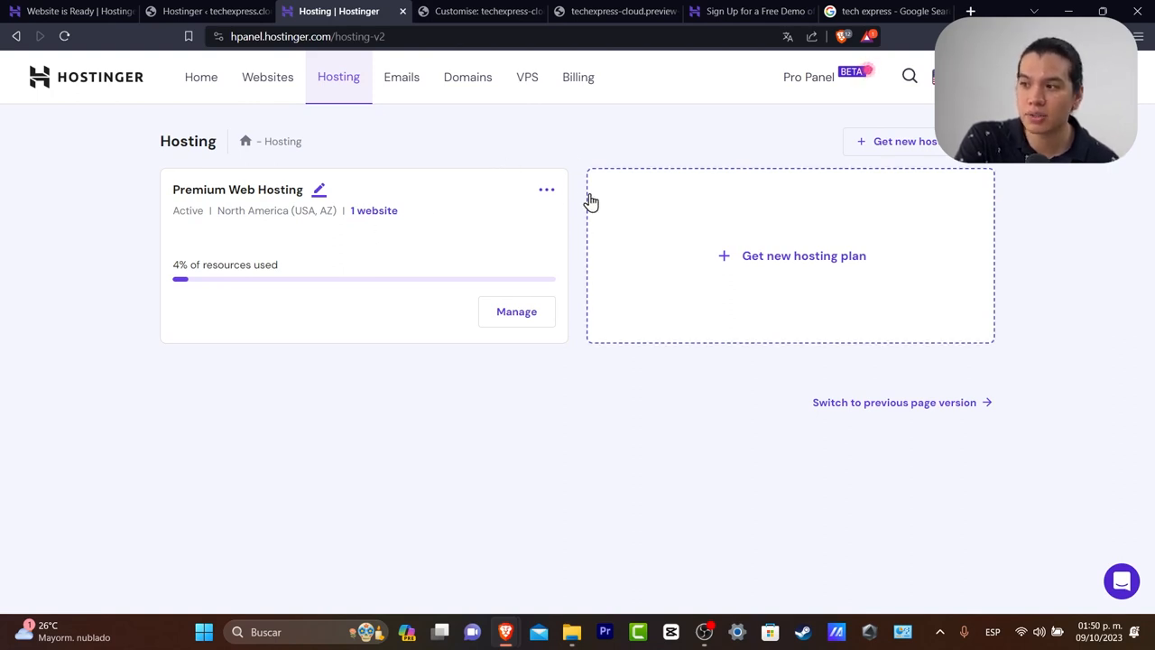
- Review Premium Web Hosting resource usage, then view Emails with the active techexpress.cloud Free Email
left_click(522, 313)
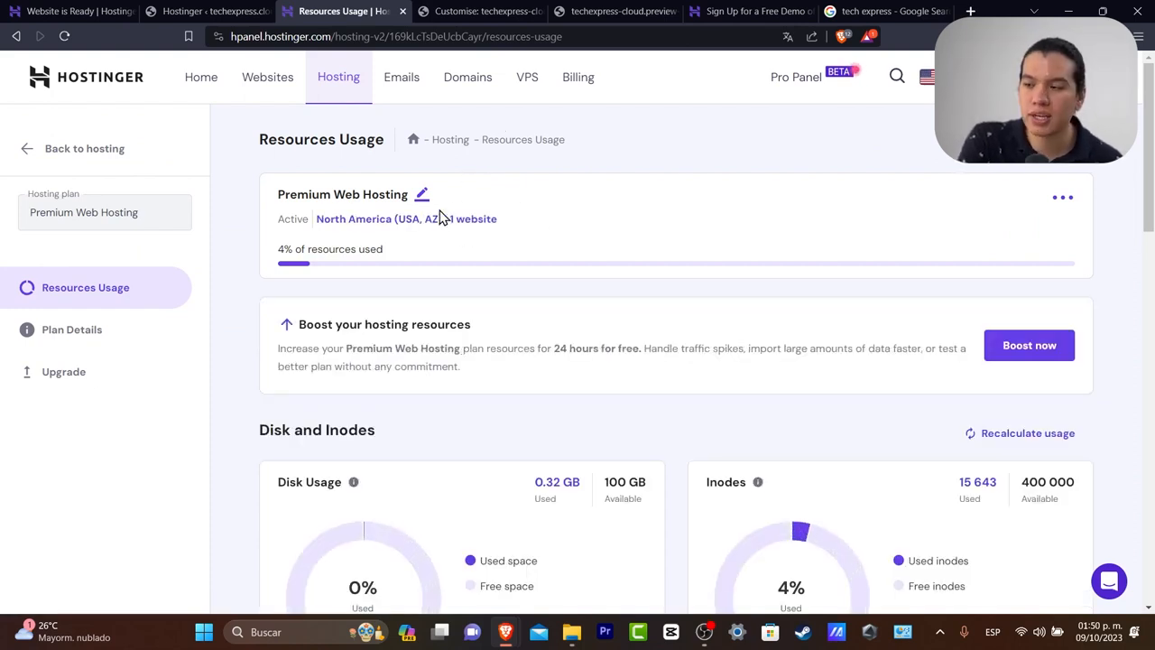
left_click_drag(1151, 146, 1151, 209)
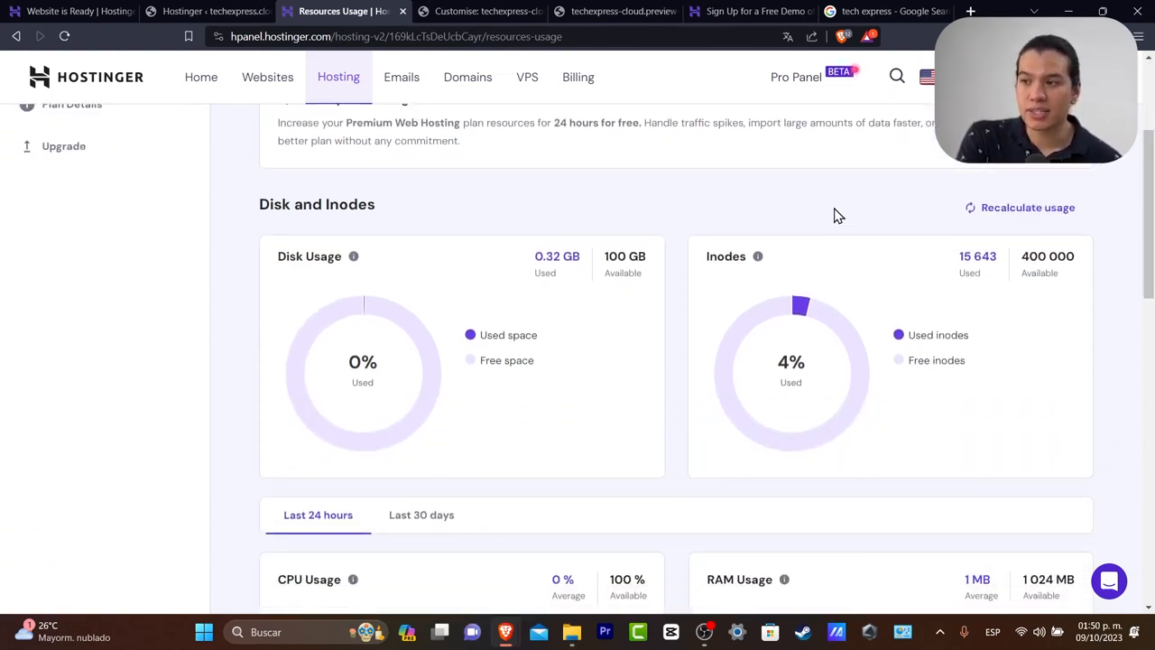
mouse_move(758, 260)
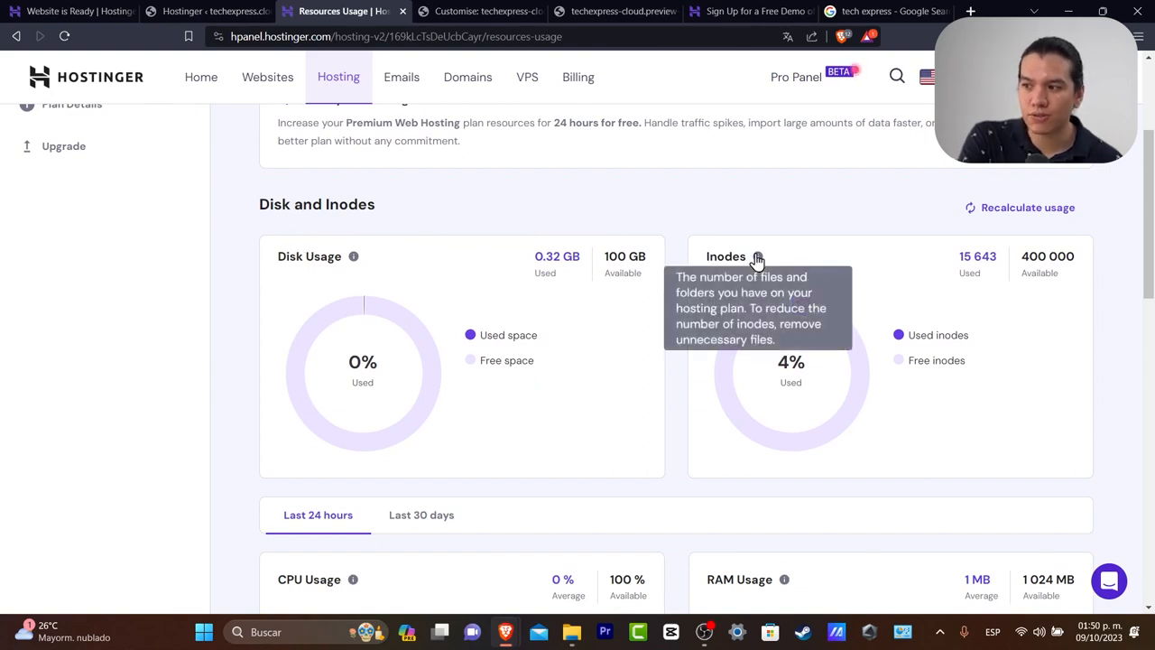
mouse_move(803, 308)
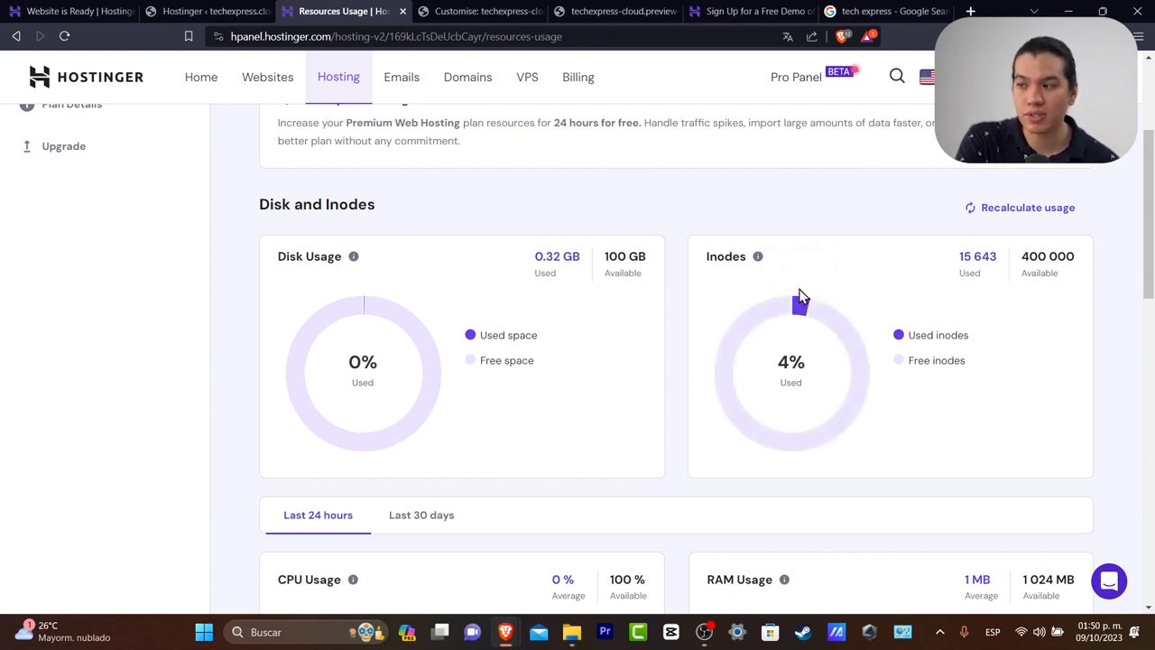
scroll(798, 299, "down", 3)
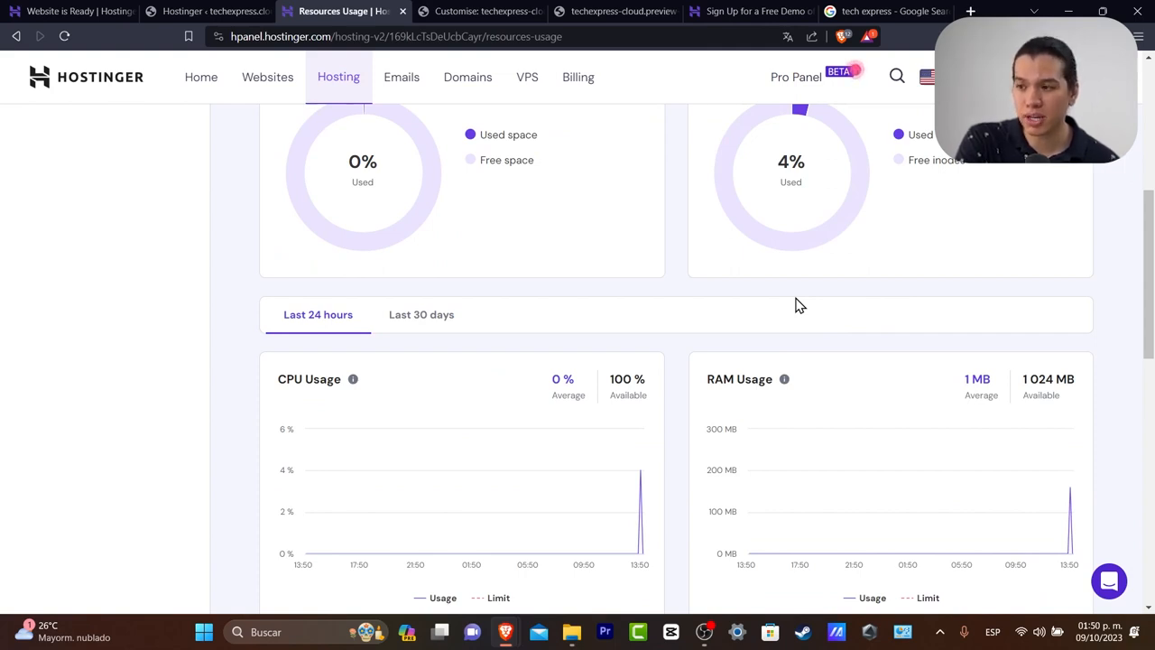
scroll(839, 374, "down", 2)
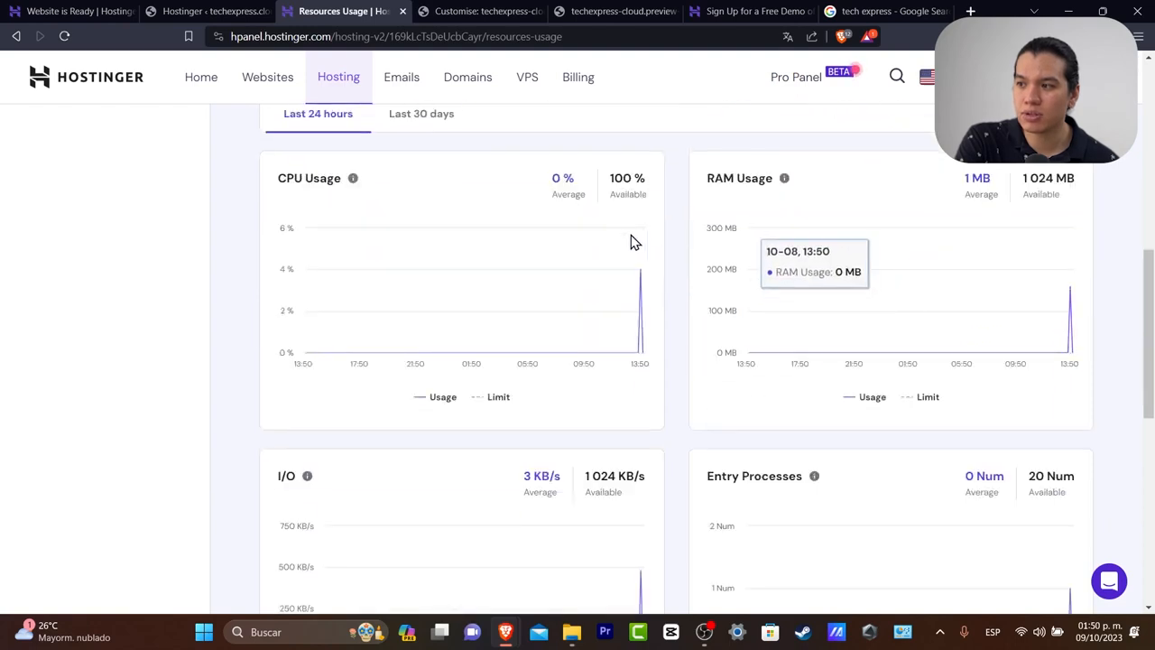
scroll(753, 328, "down", 2)
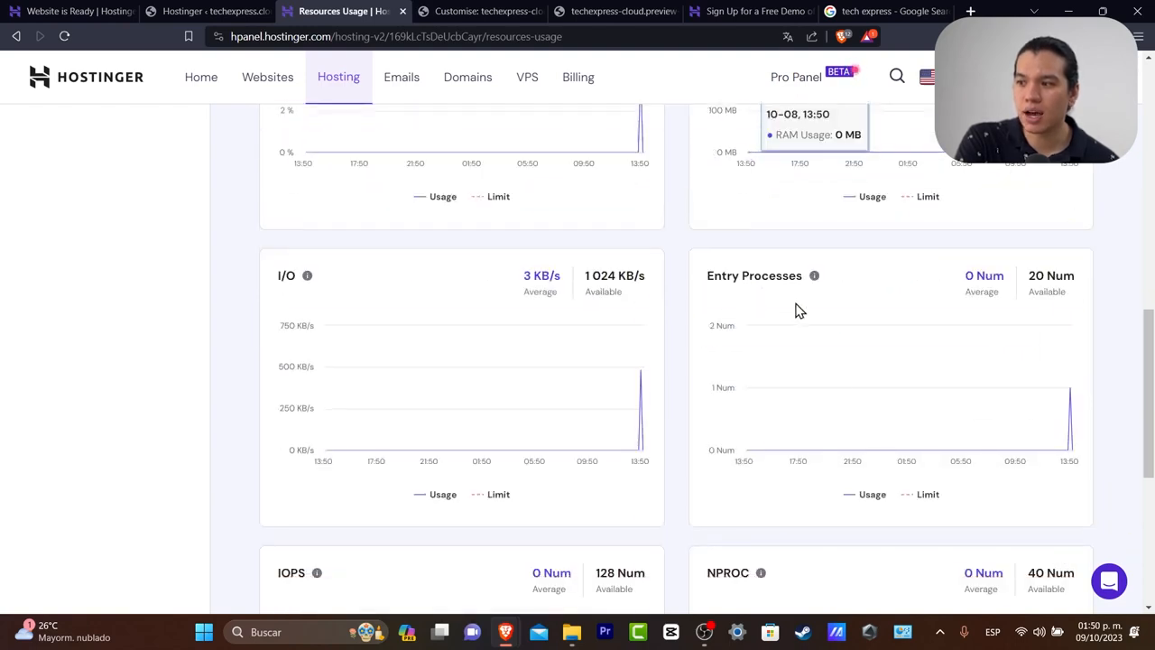
scroll(1001, 322, "down", 2)
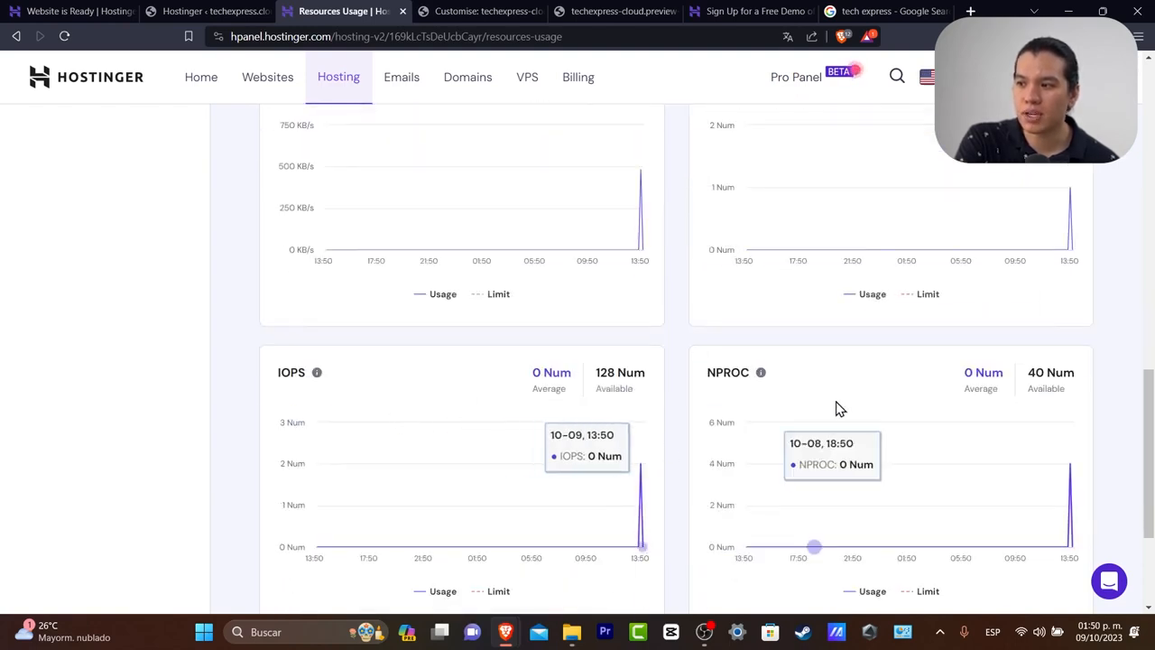
scroll(835, 417, "down", 2)
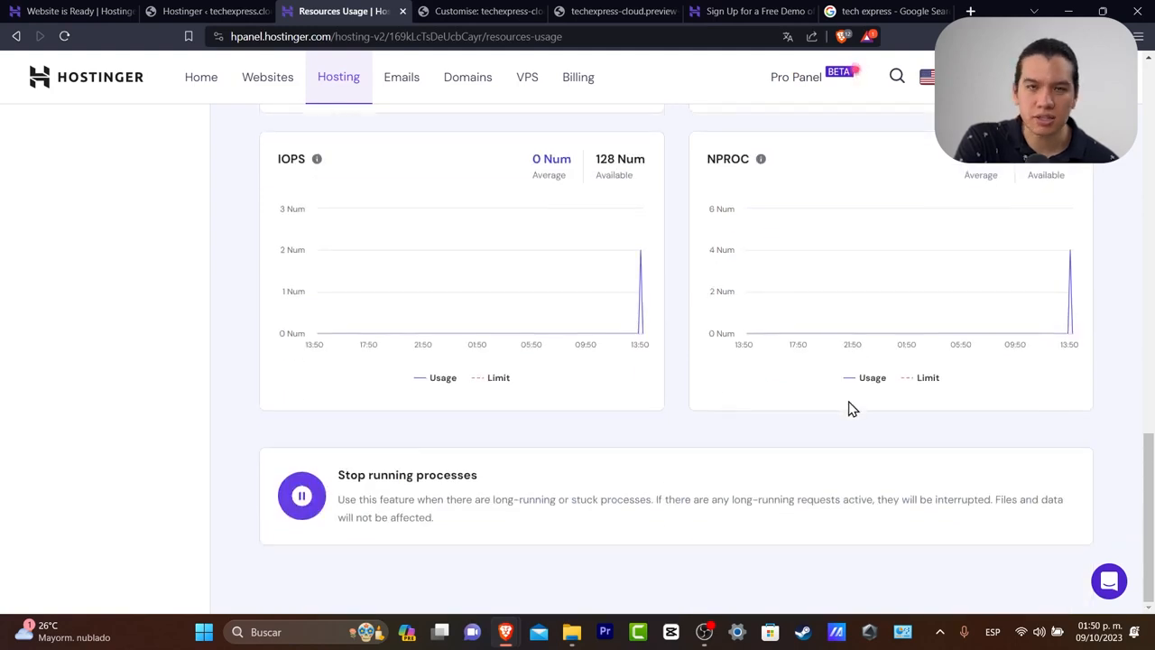
scroll(851, 408, "up", 13)
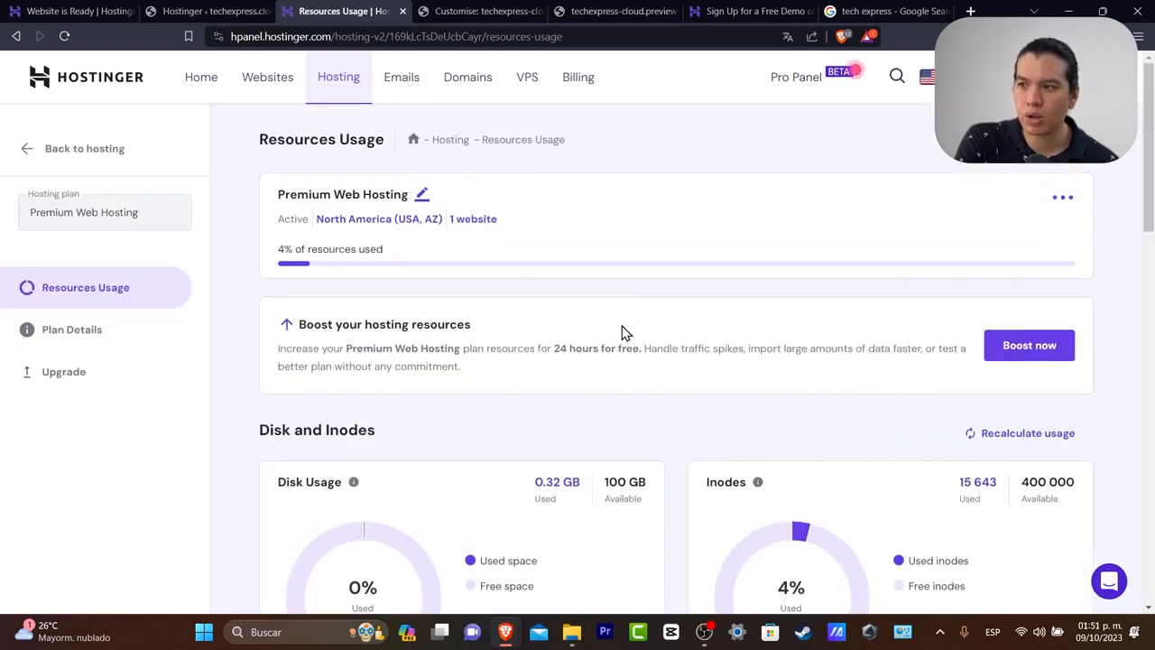
left_click(380, 81)
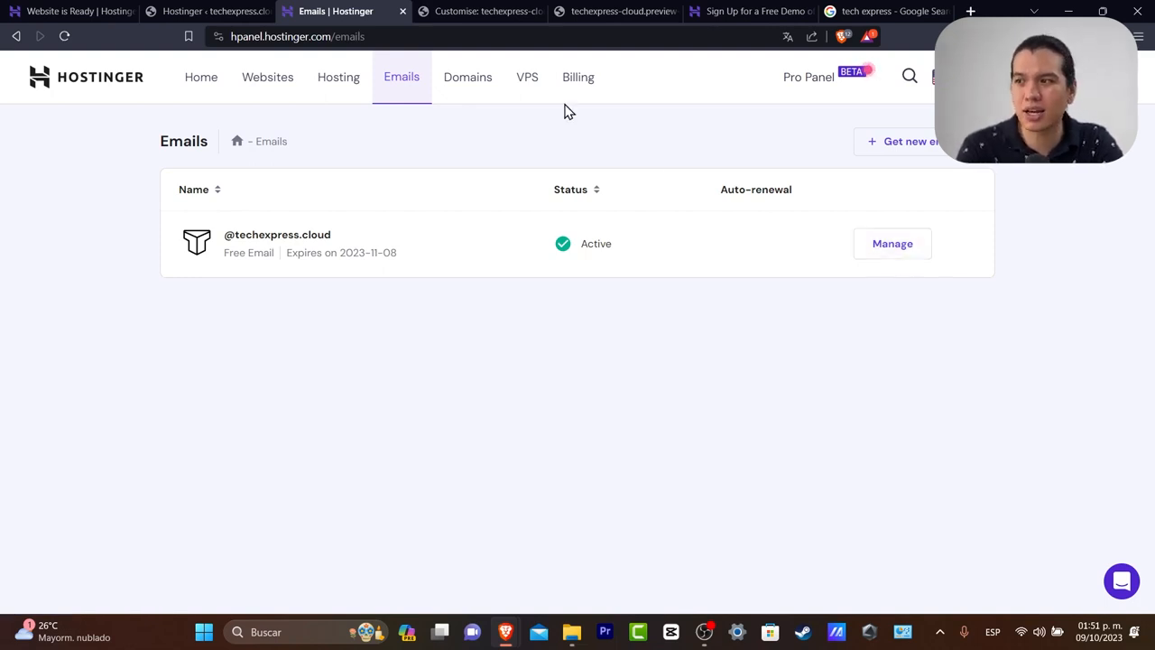
- Look over the owned domains and VPS plans, then bring up Billing subscriptions for hosting and techexpress.cloud
left_click(497, 98)
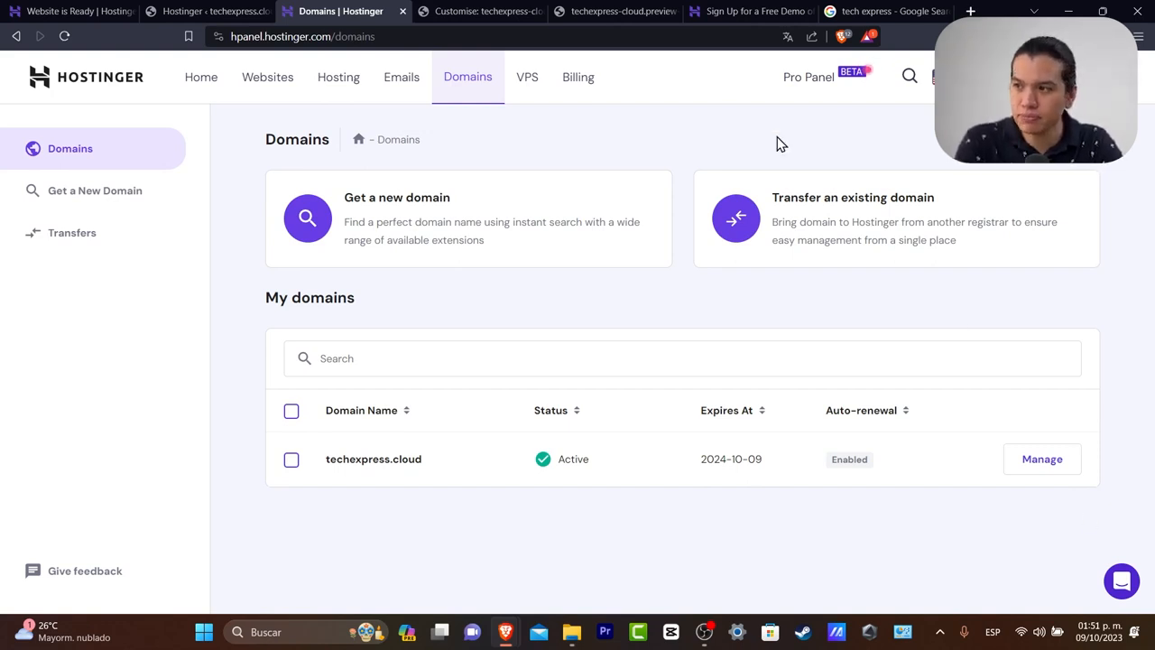
left_click(547, 89)
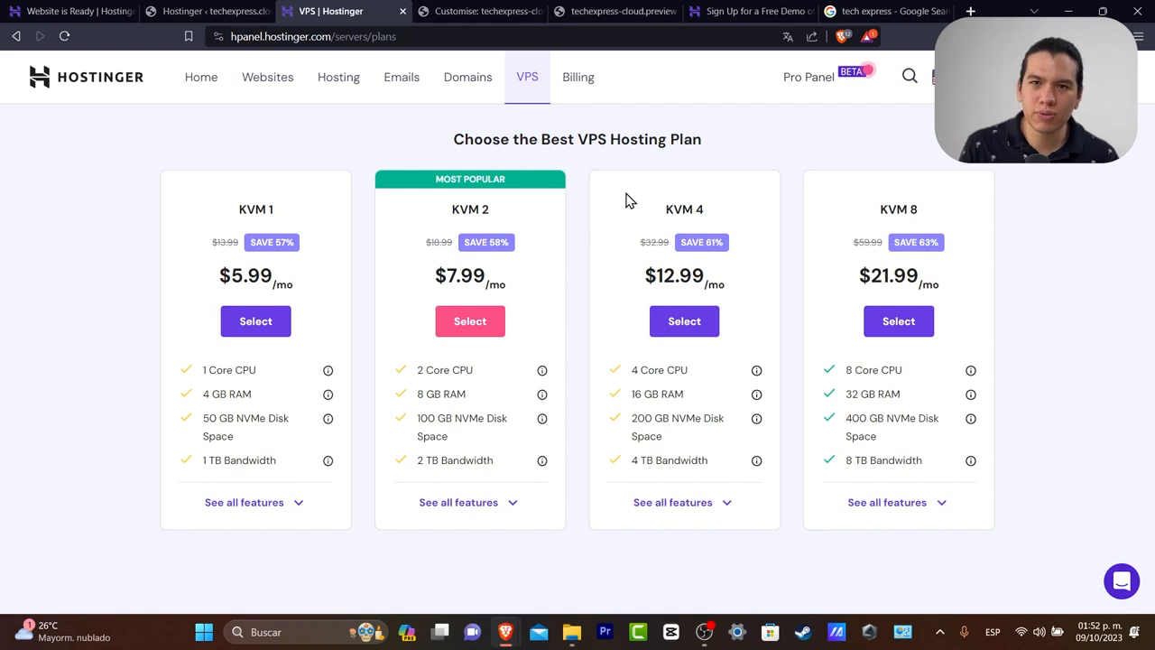
left_click(582, 78)
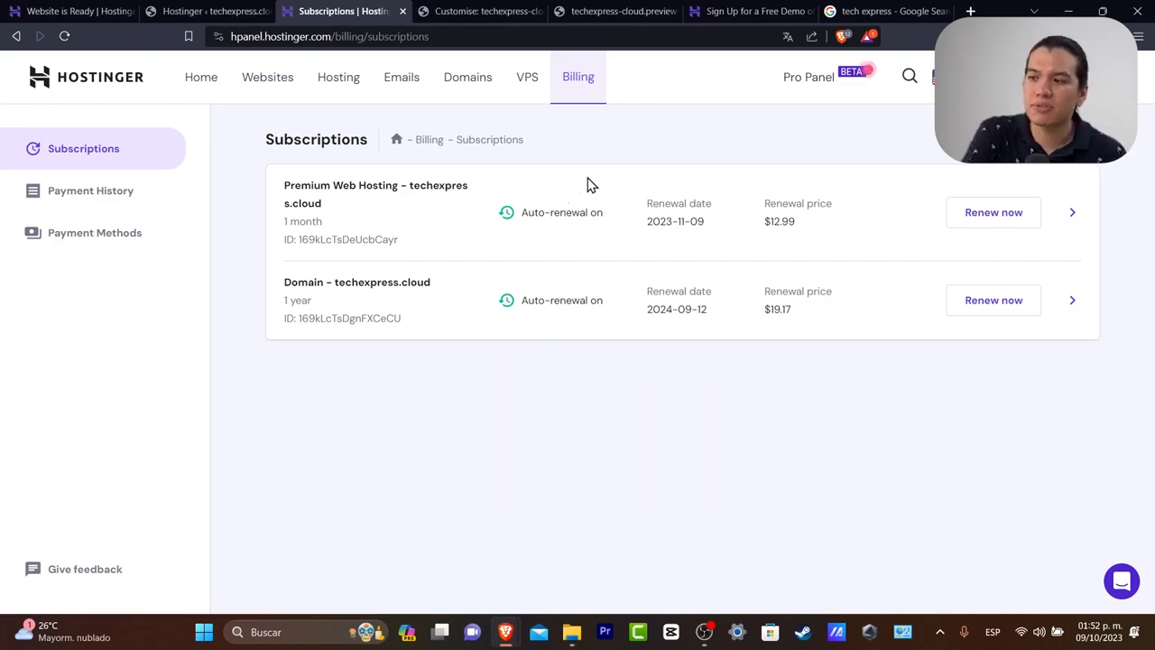
- Open the techexpress.cloud domain subscription and confirm turning off its auto-renewal despite the warnings
left_click_drag(646, 291, 714, 291)
left_click(1074, 303)
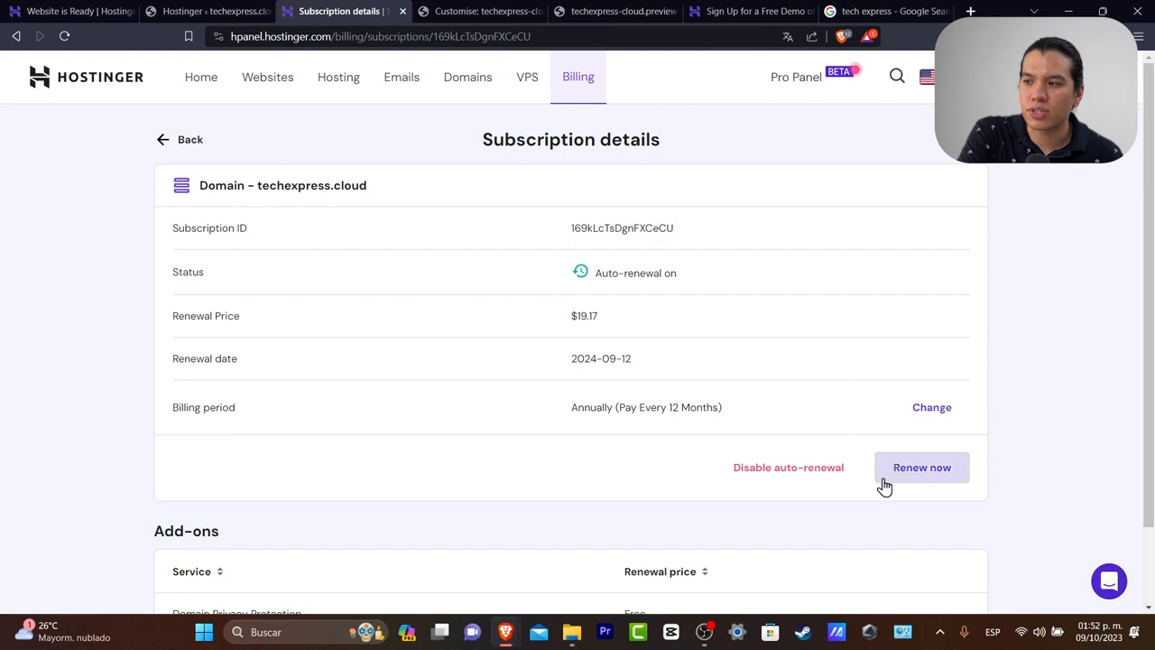
left_click(817, 479)
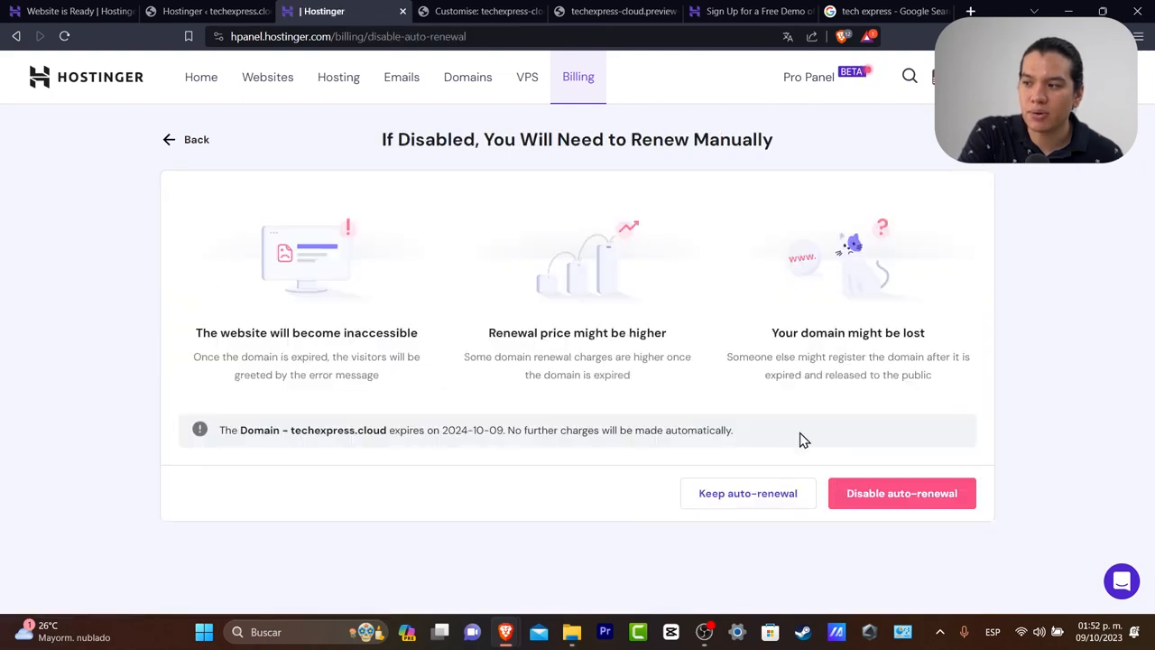
left_click(943, 506)
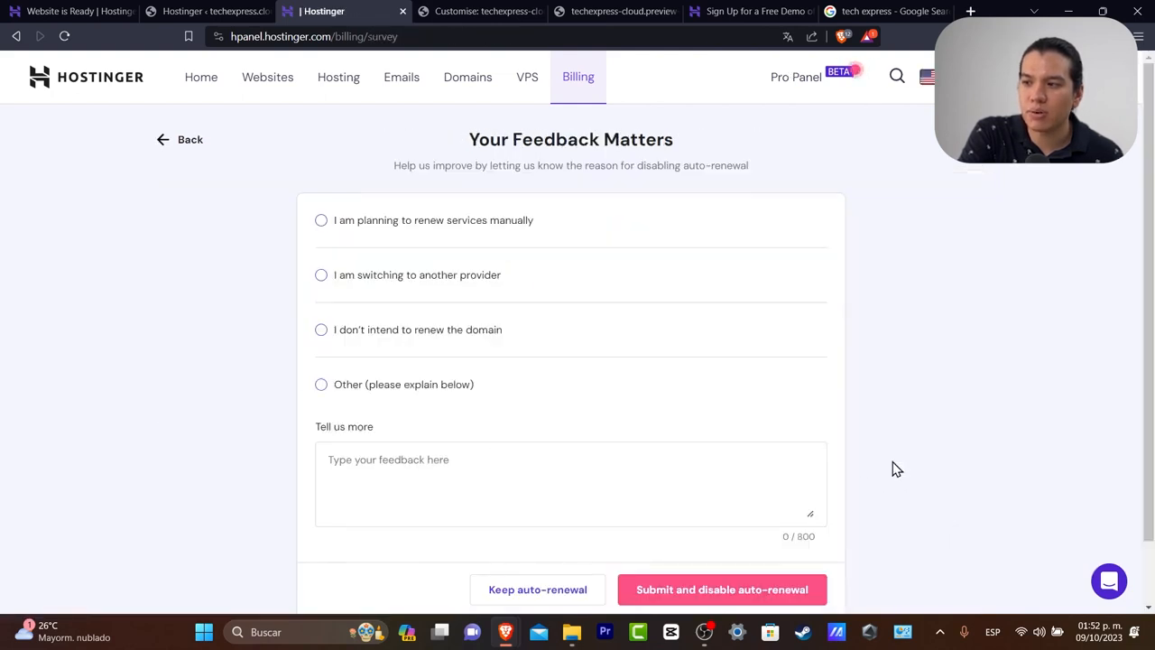
- Submit the survey with 'not renewing', 'lack of necessary knowledge' and a short comment to disable auto-renewal
left_click(464, 330)
scroll(613, 363, "down", 2)
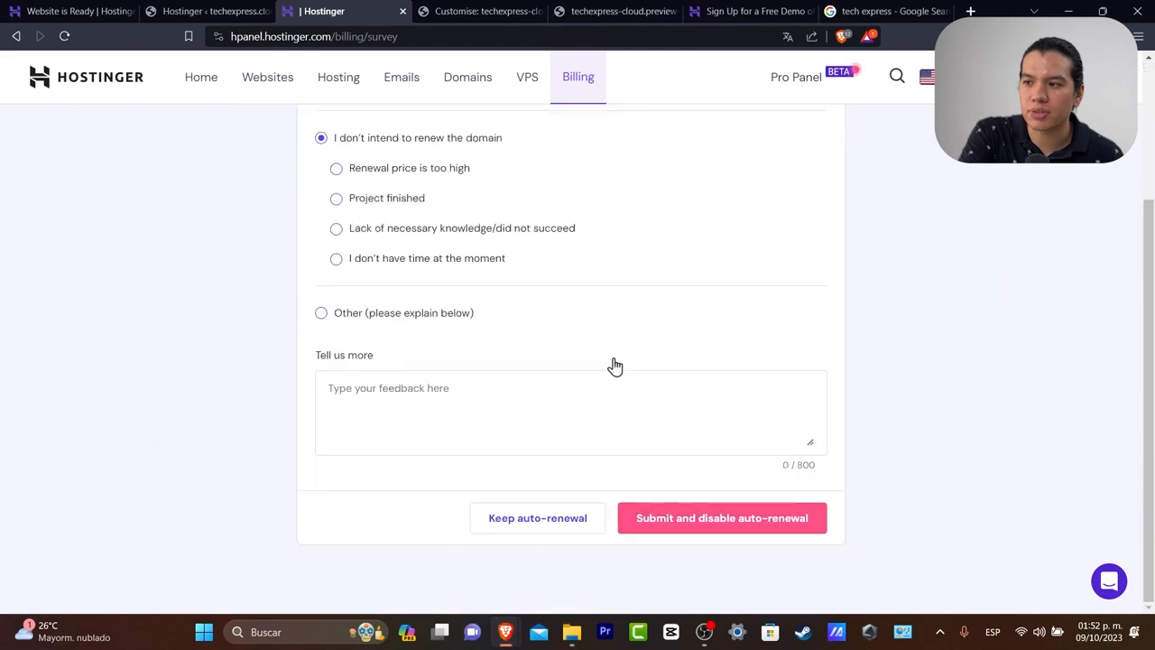
left_click(750, 530)
left_click(545, 412)
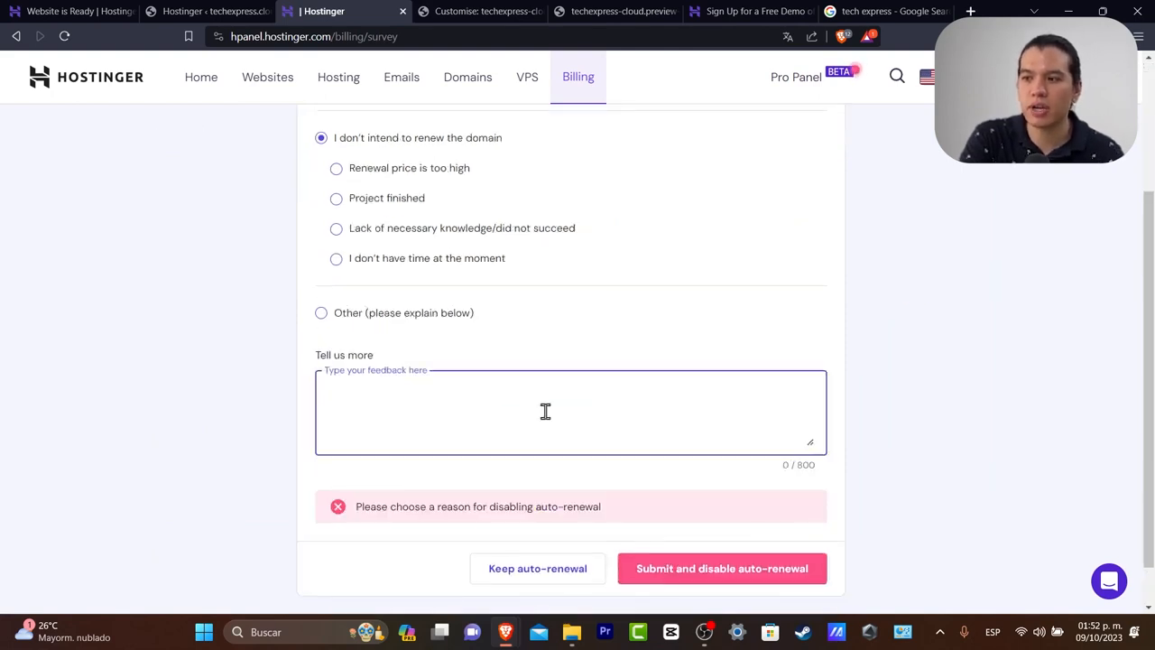
type("i do not like it")
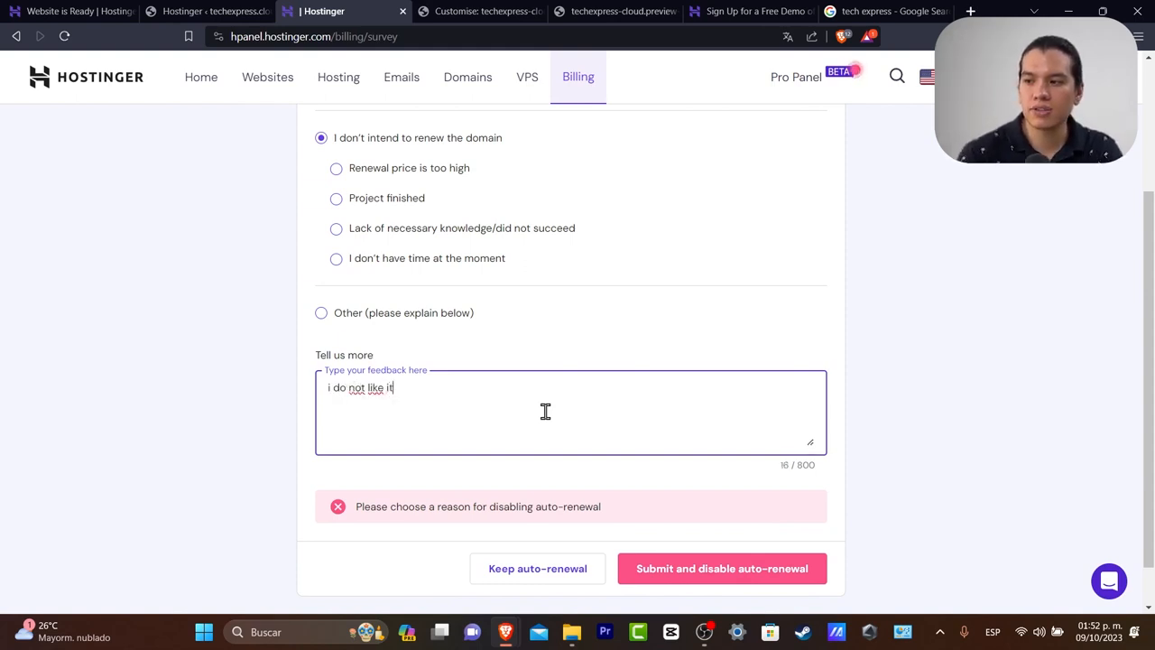
left_click(737, 570)
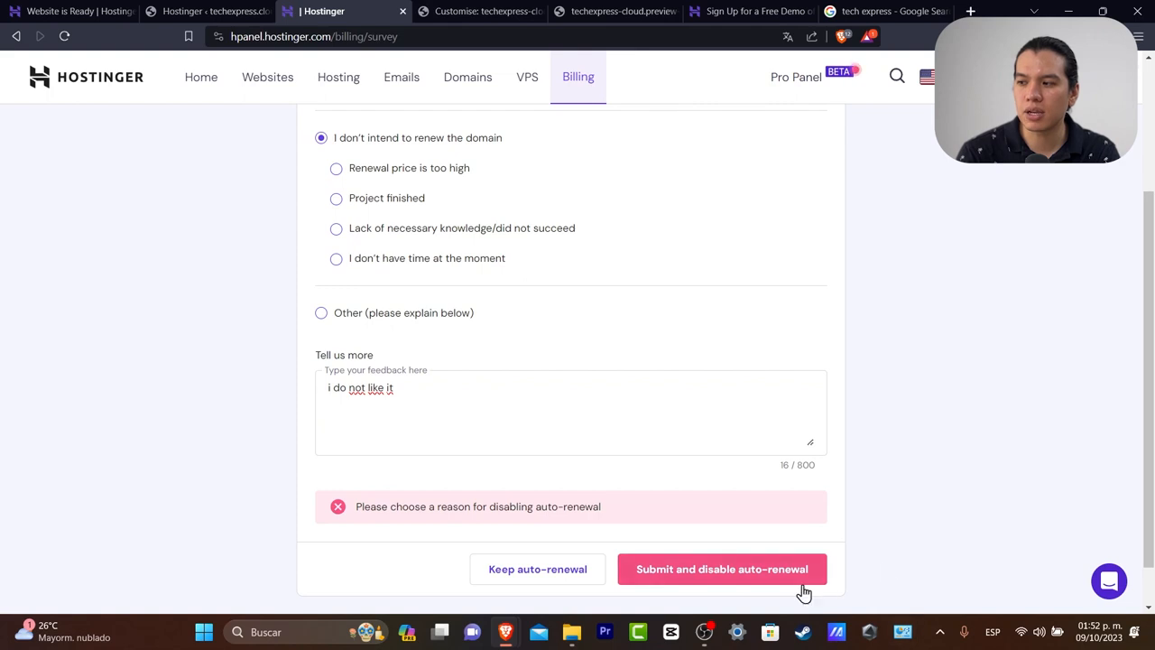
scroll(794, 466, "up", 2)
scroll(799, 533, "down", 3)
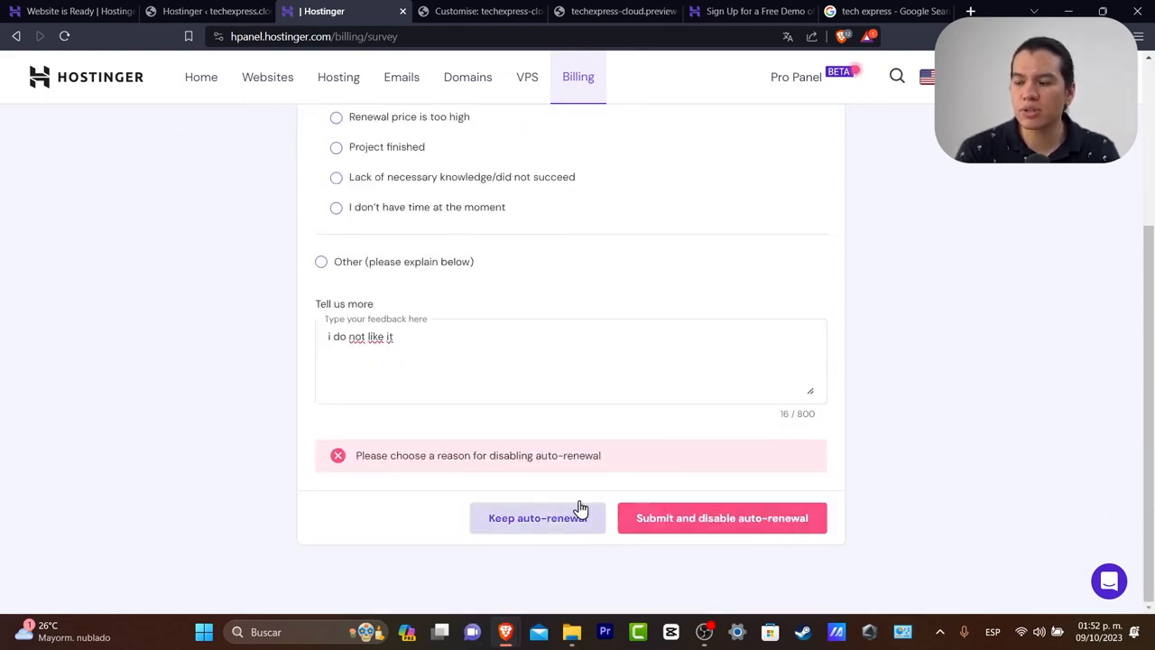
left_click(492, 185)
left_click(710, 528)
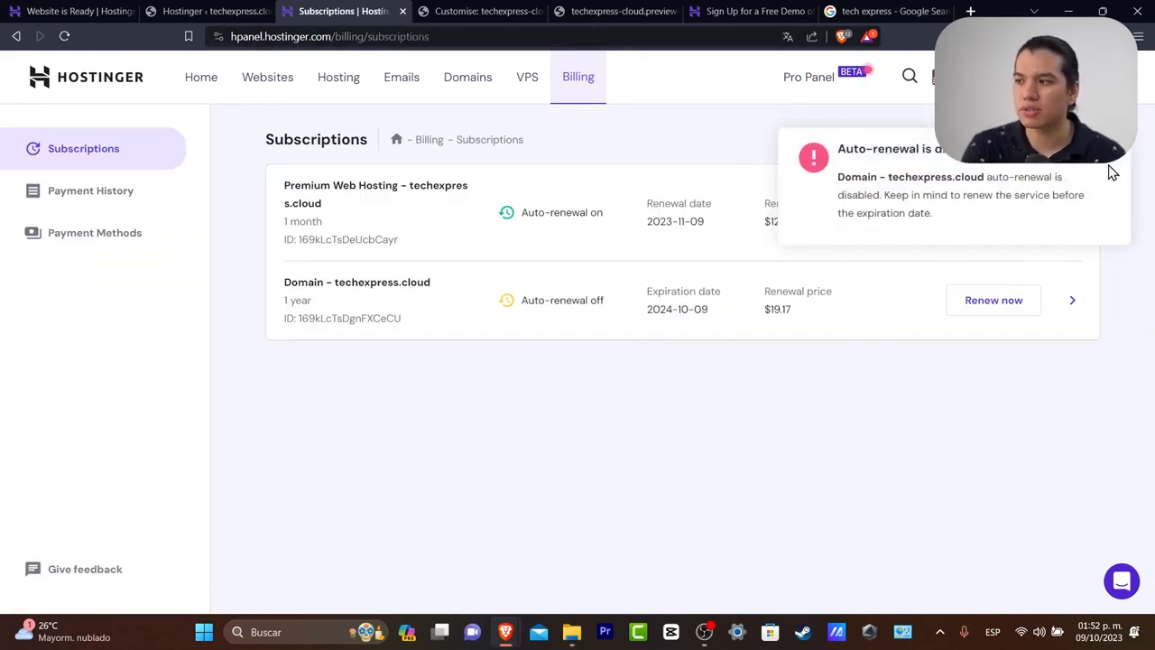
- Dismiss the auto-renewal notice, check the techexpress.cloud WordPress admin, and open a blank browser tab
left_click(1110, 166)
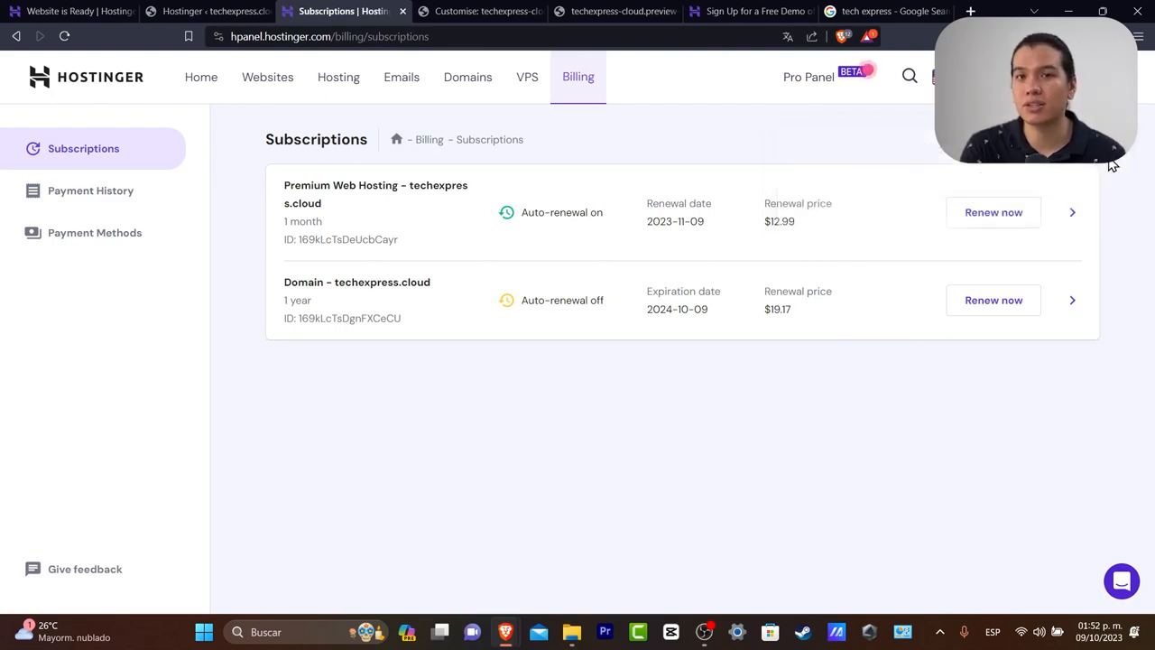
left_click(198, 11)
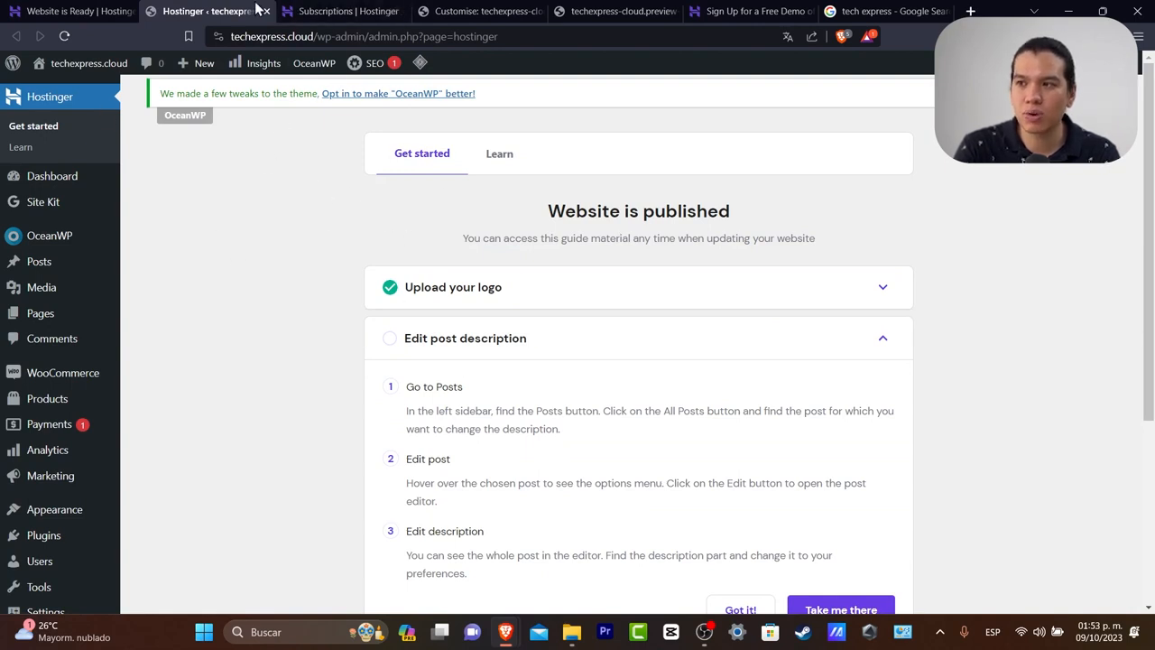
left_click(341, 11)
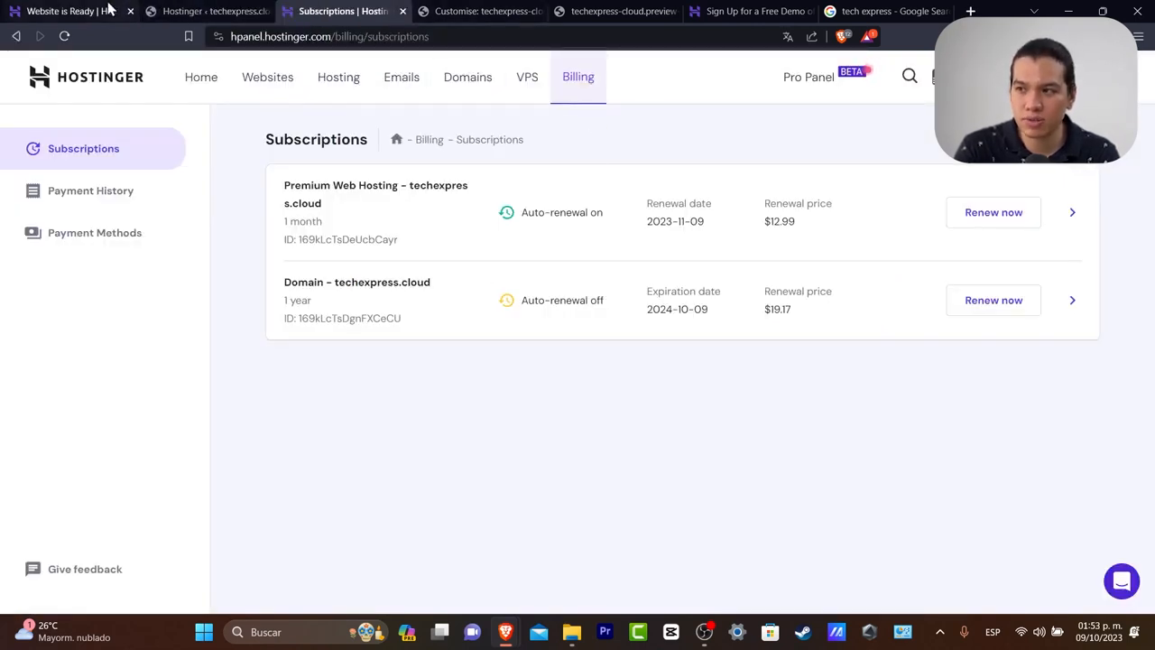
left_click(211, 10)
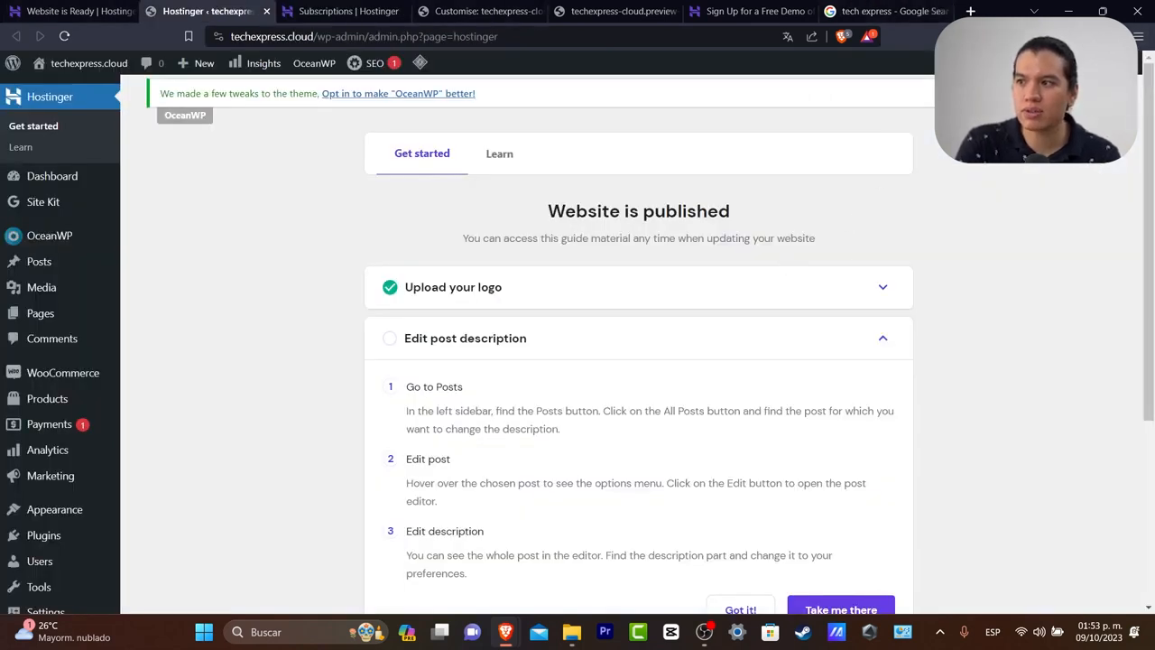
left_click(970, 11)
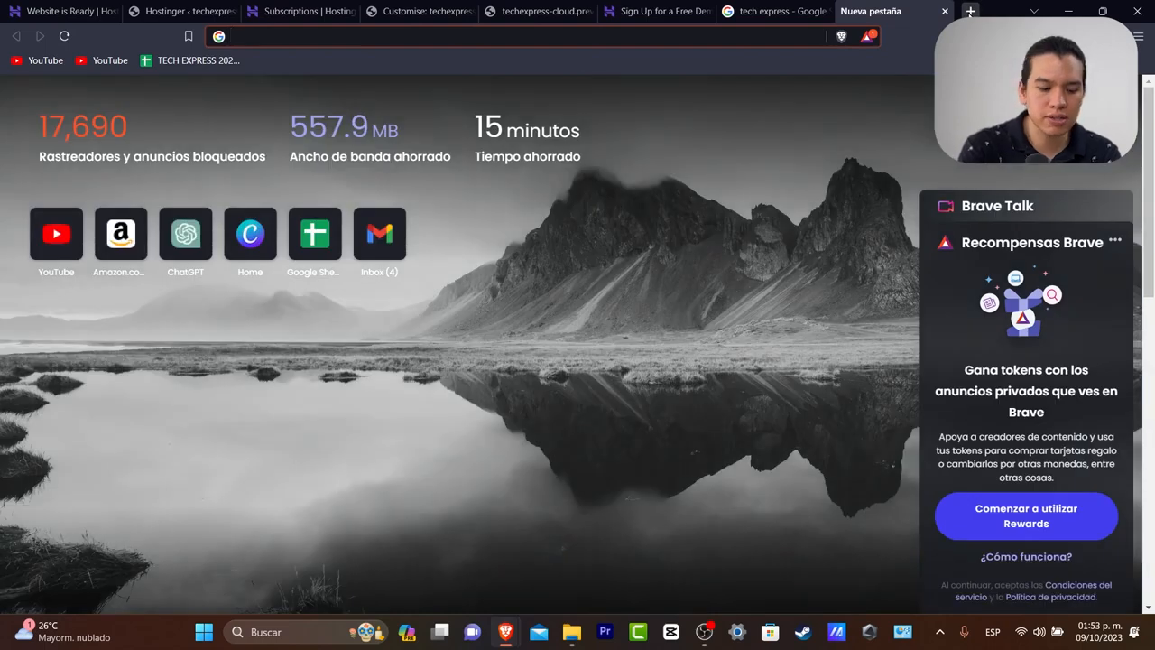
- Load the WordPress.com log-in page in the new tab, then return to Hostinger billing subscriptions
type("wordpress.com")
key("Return")
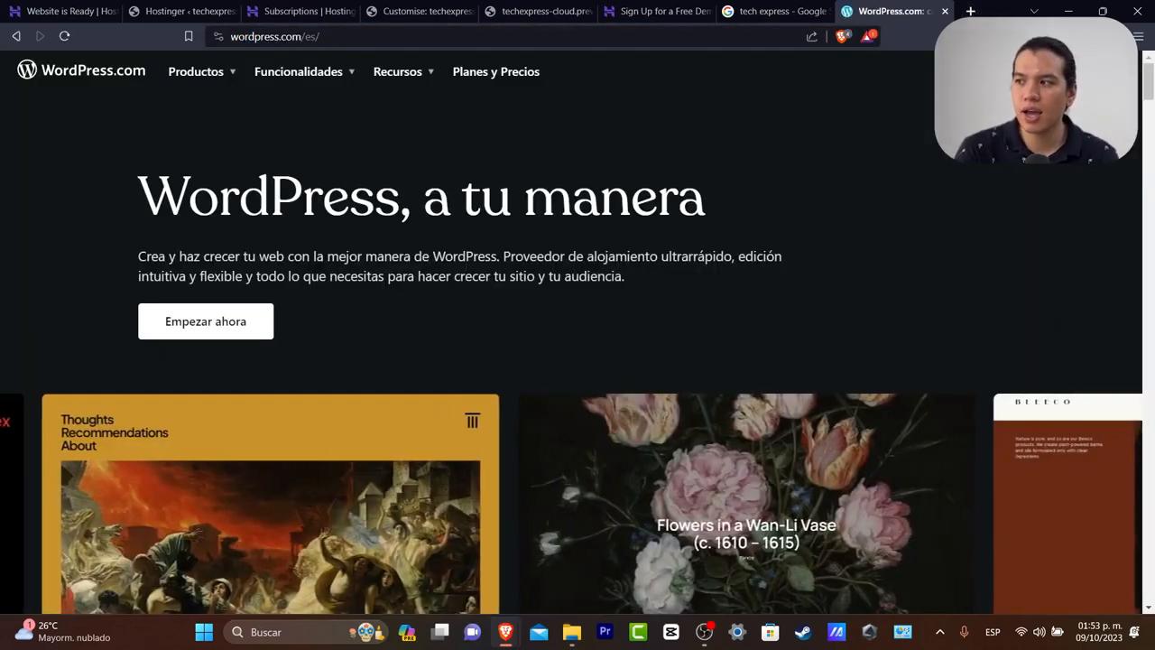
left_click(1016, 72)
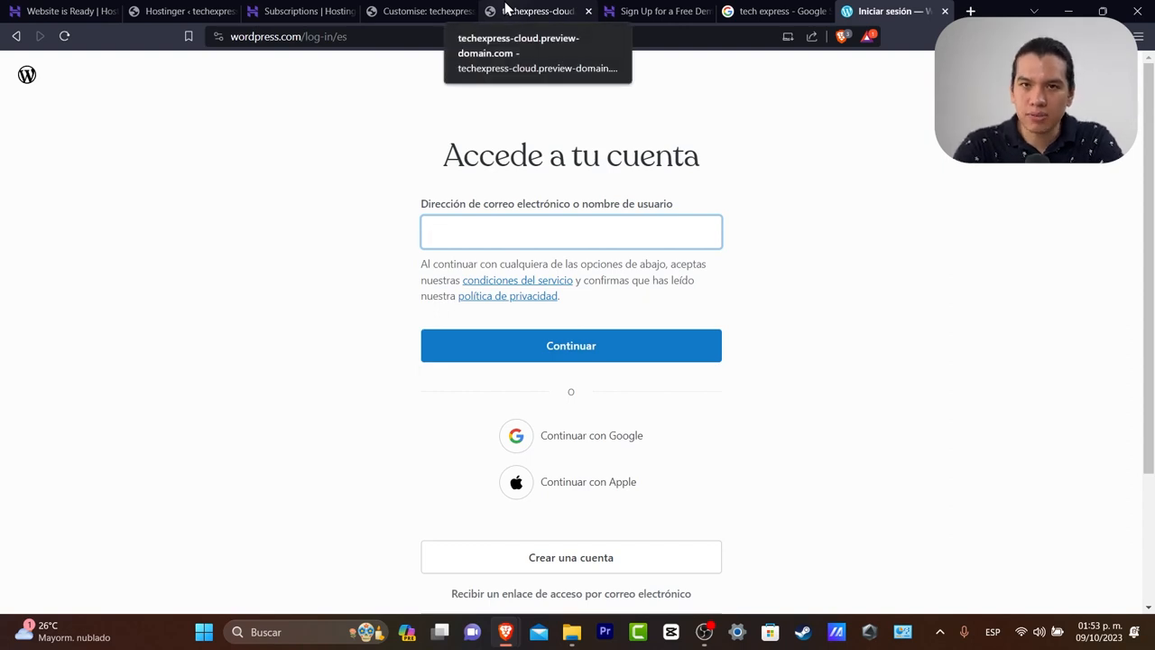
left_click(307, 11)
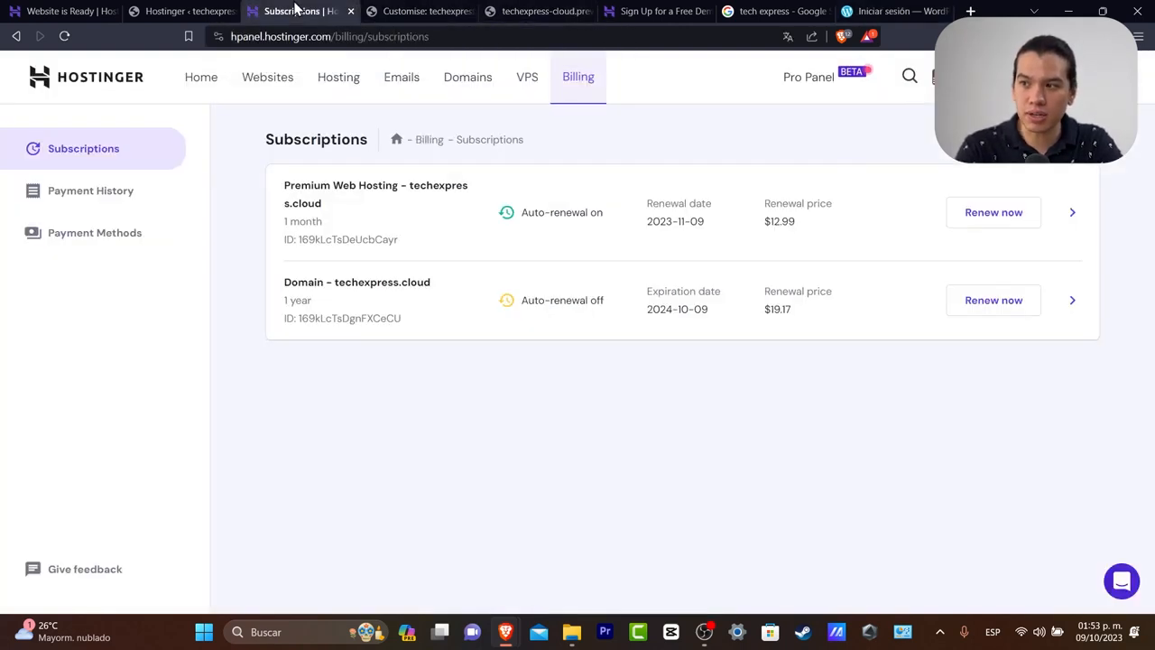
- Reload the techexpress.cloud admin guide, decline translation, and scroll through steps like Edit site title
left_click(177, 11)
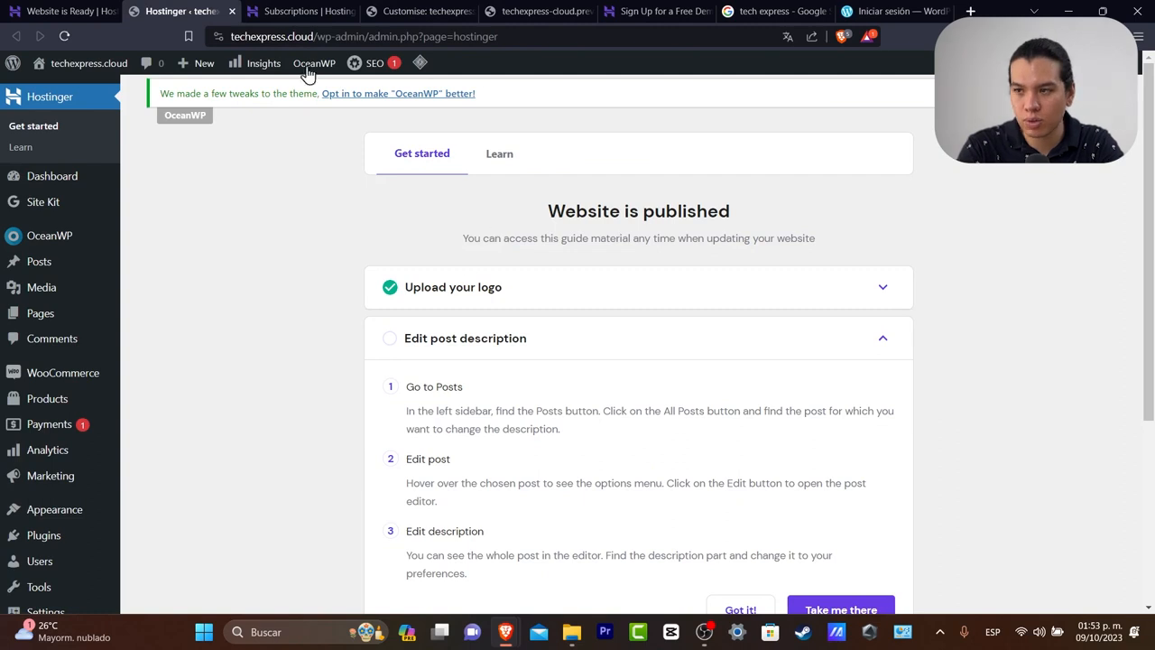
left_click(64, 37)
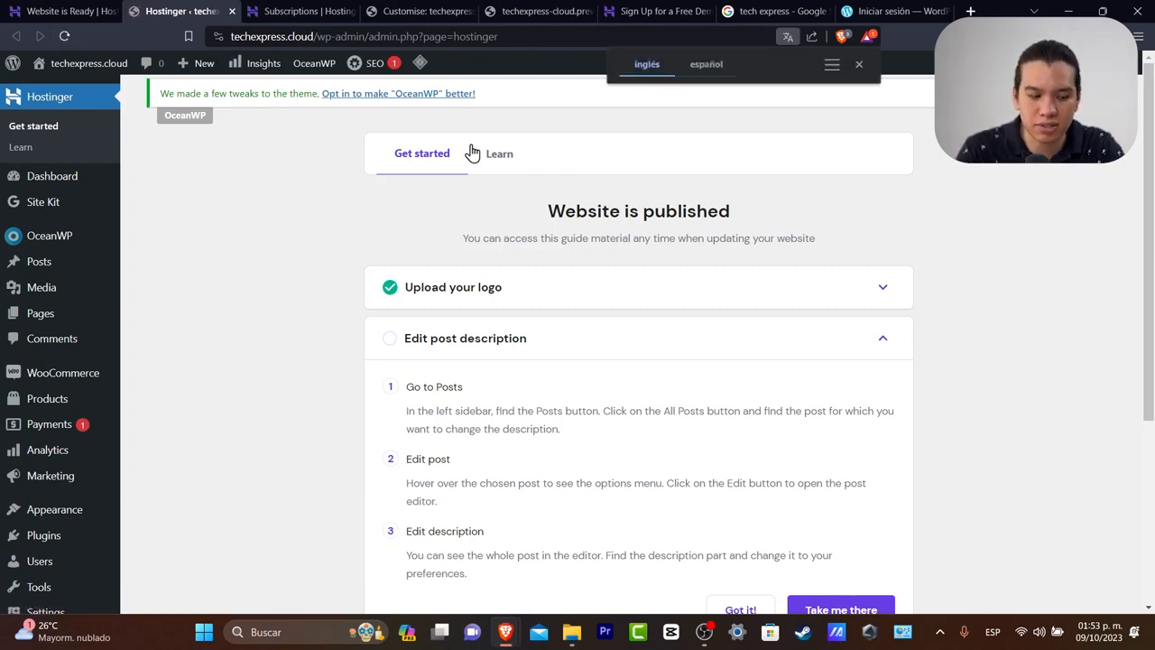
left_click(858, 64)
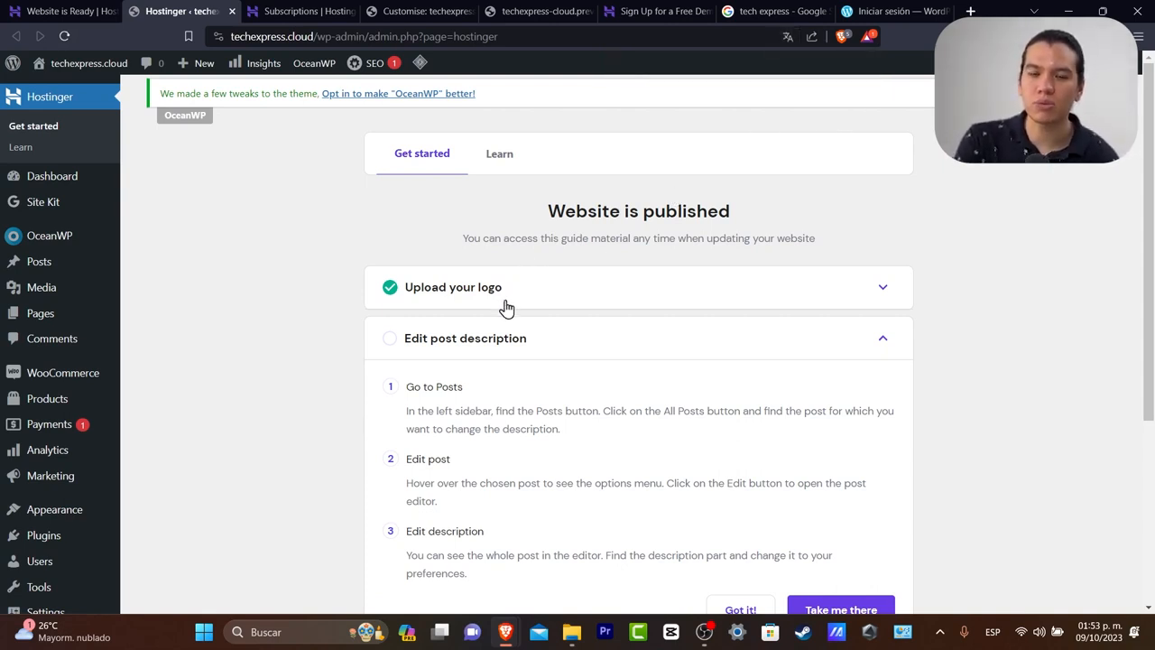
scroll(764, 381, "down", 1)
scroll(764, 381, "down", 3)
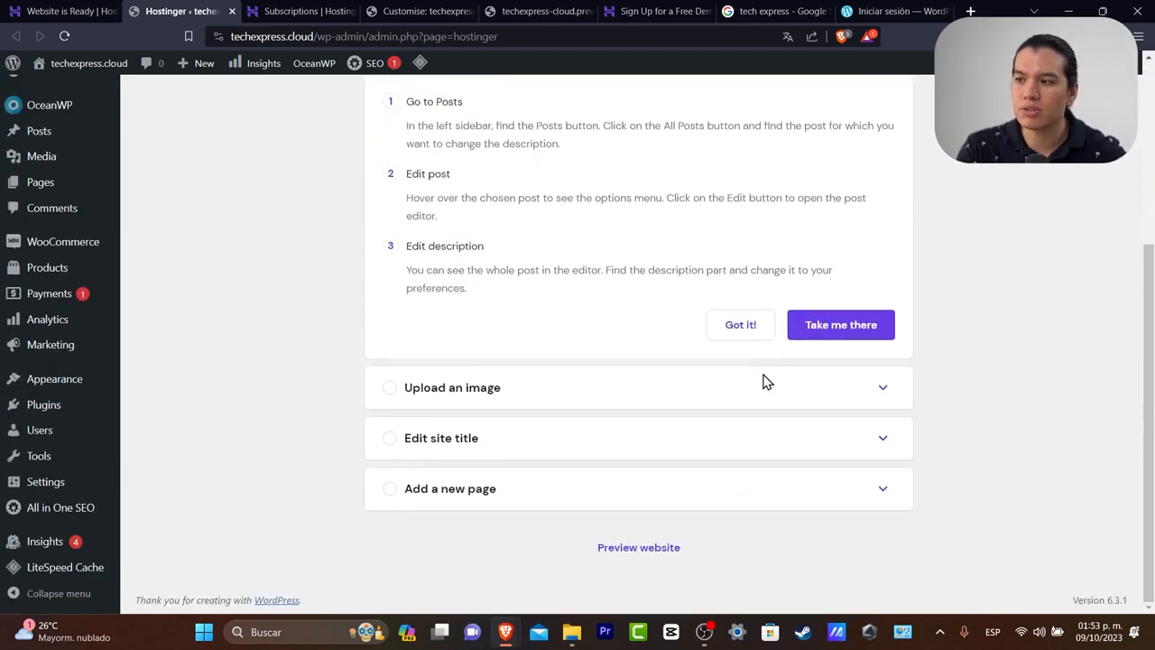
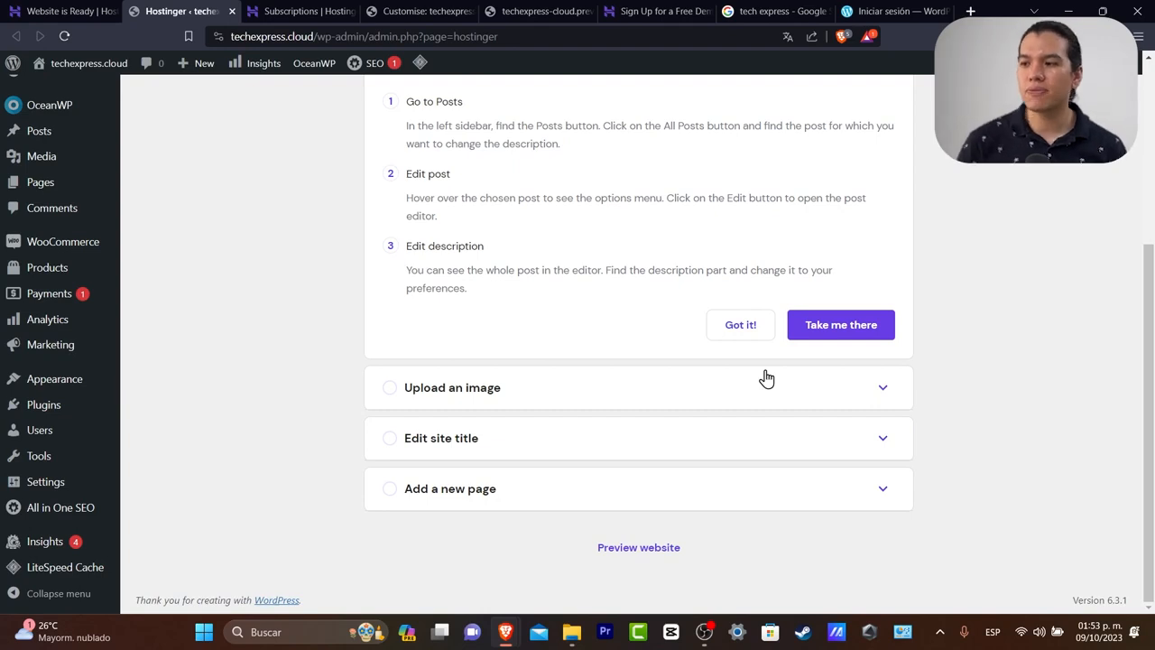
- Open the WordPress Posts list from the setup guide's Edit post description step
scroll(939, 490, "up", 3)
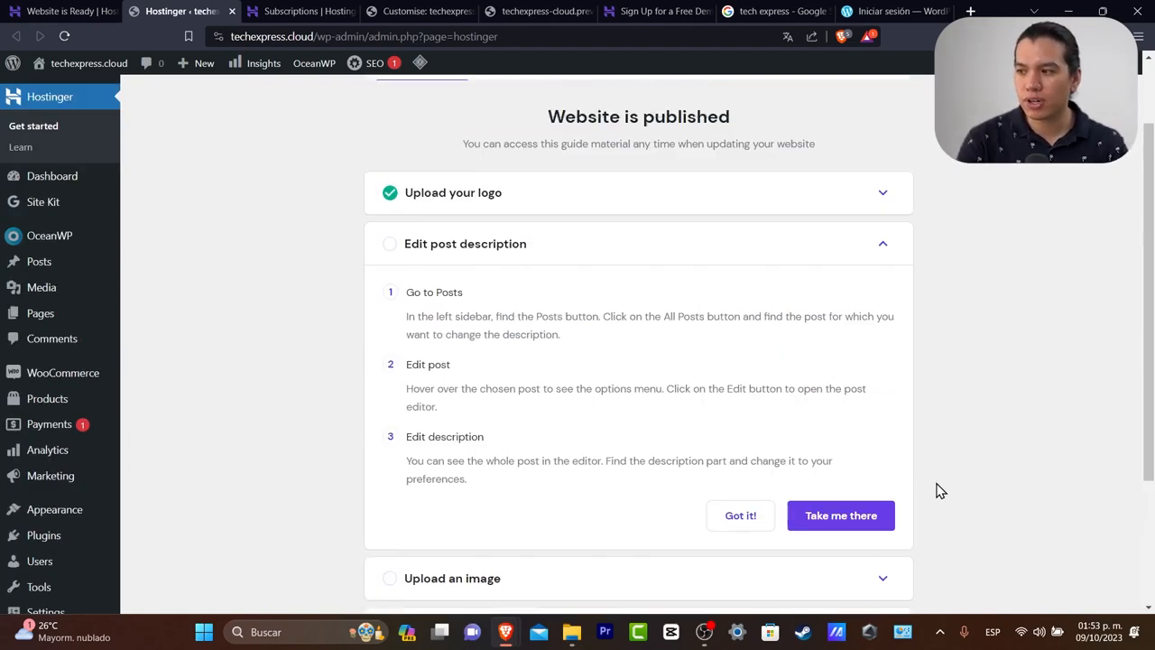
scroll(939, 490, "down", 2)
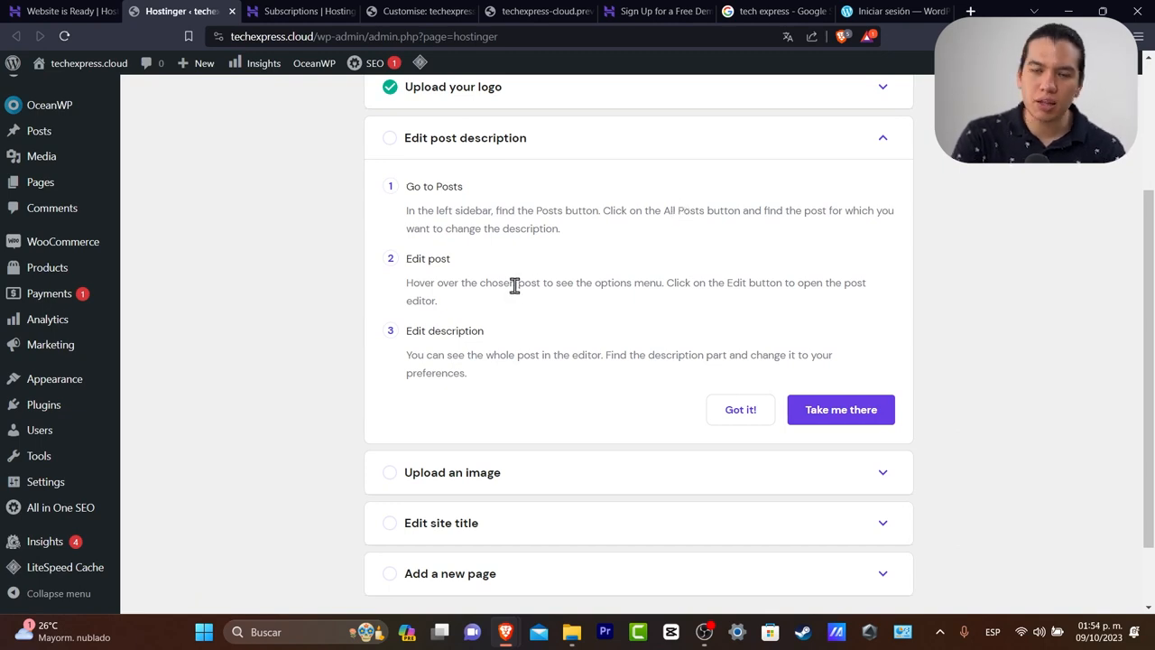
left_click(826, 423)
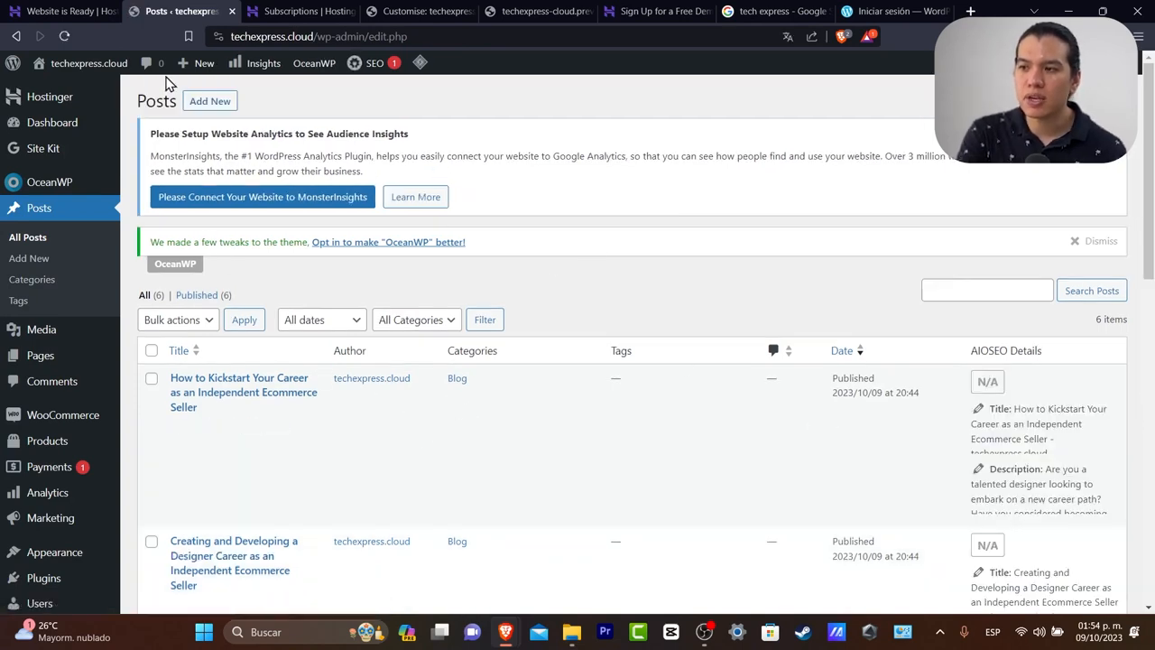
- Open 'How to Kickstart Your Career as an Independent Ecommerce Seller' in the block editor
scroll(640, 360, "down", 9)
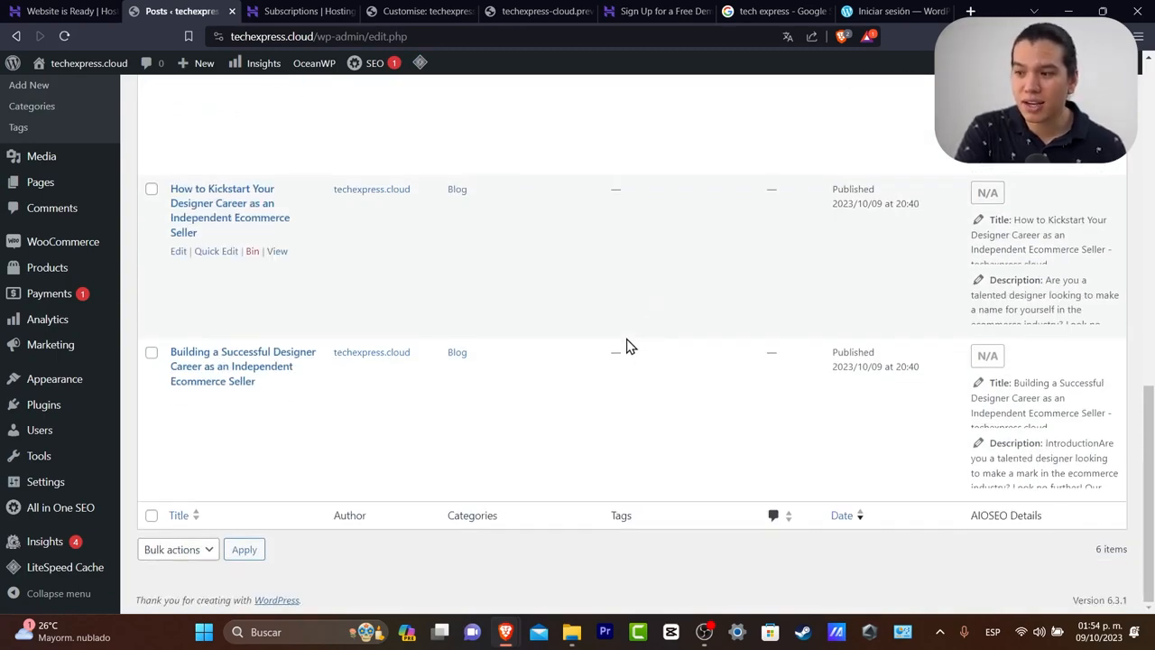
scroll(631, 347, "up", 9)
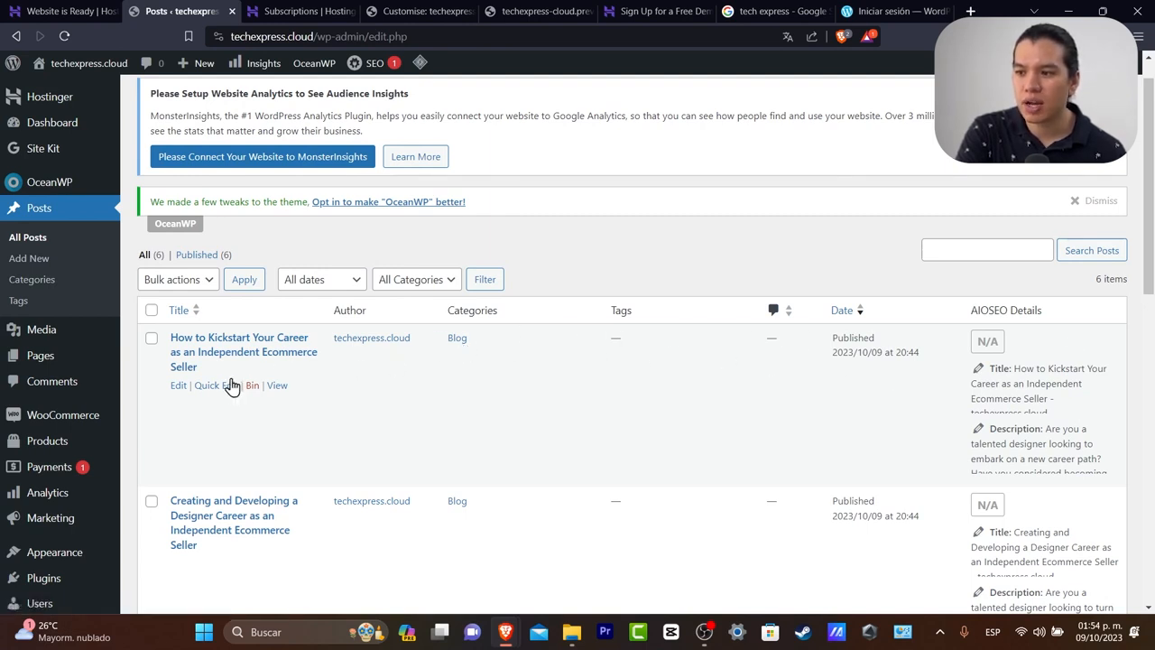
left_click(179, 387)
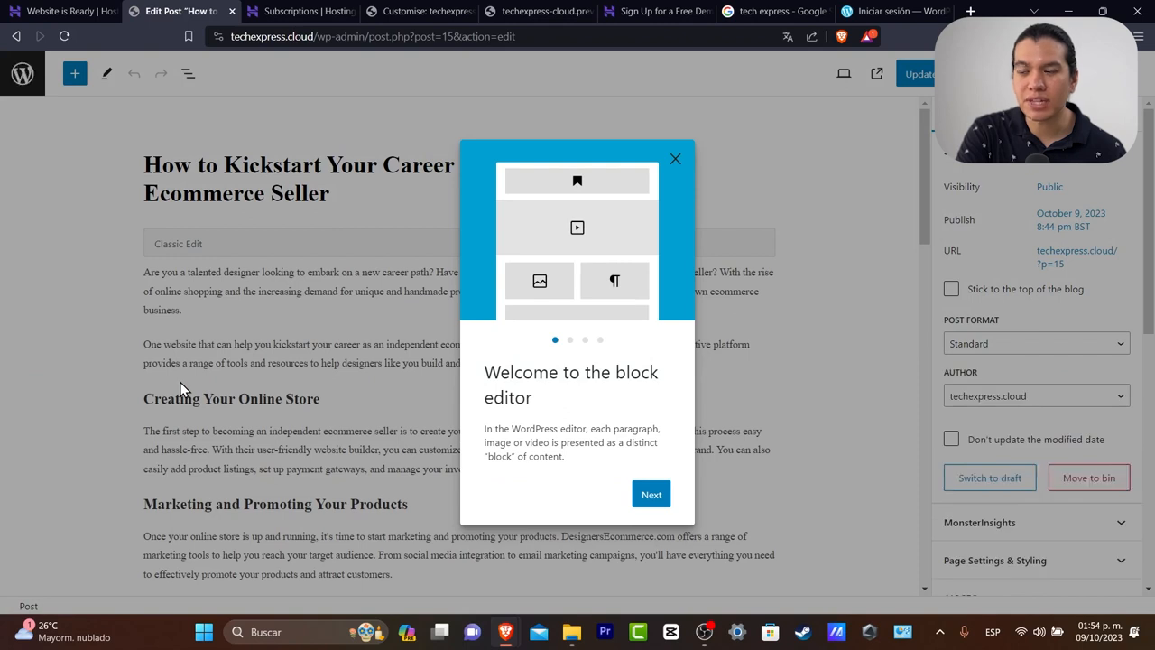
- Page through and close the block editor welcome guide
left_click(652, 496)
left_click(657, 505)
left_click(658, 502)
left_click(651, 494)
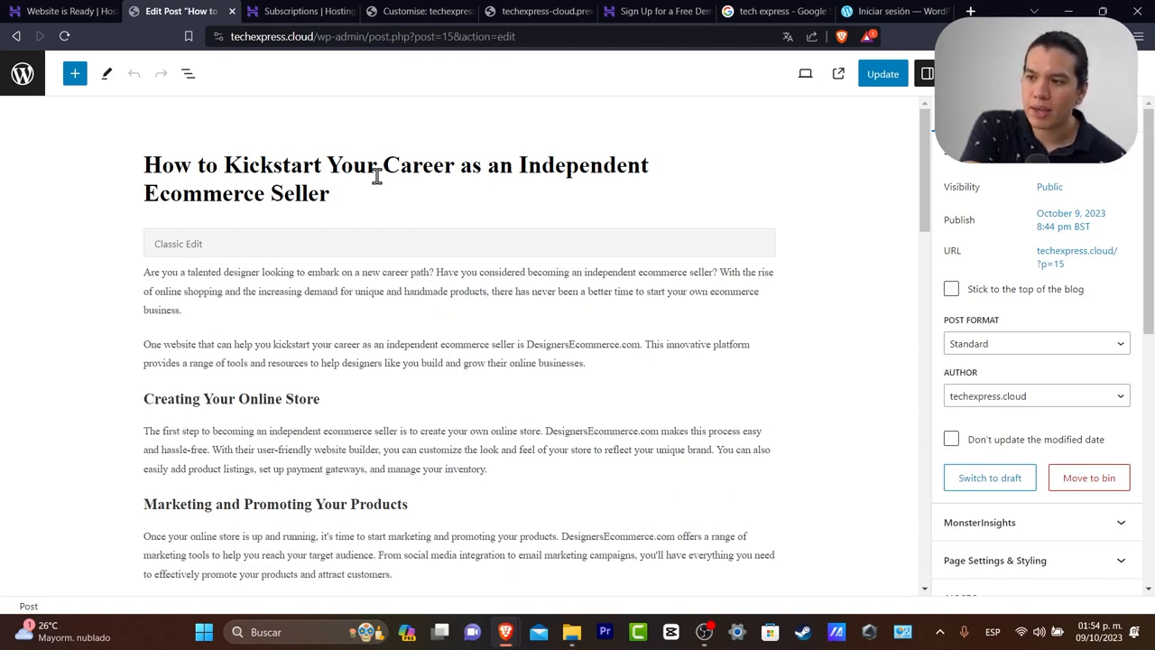
- Review the post's title and opening paragraphs, scrolling through the classic content
left_click_drag(240, 153, 488, 188)
left_click(382, 227)
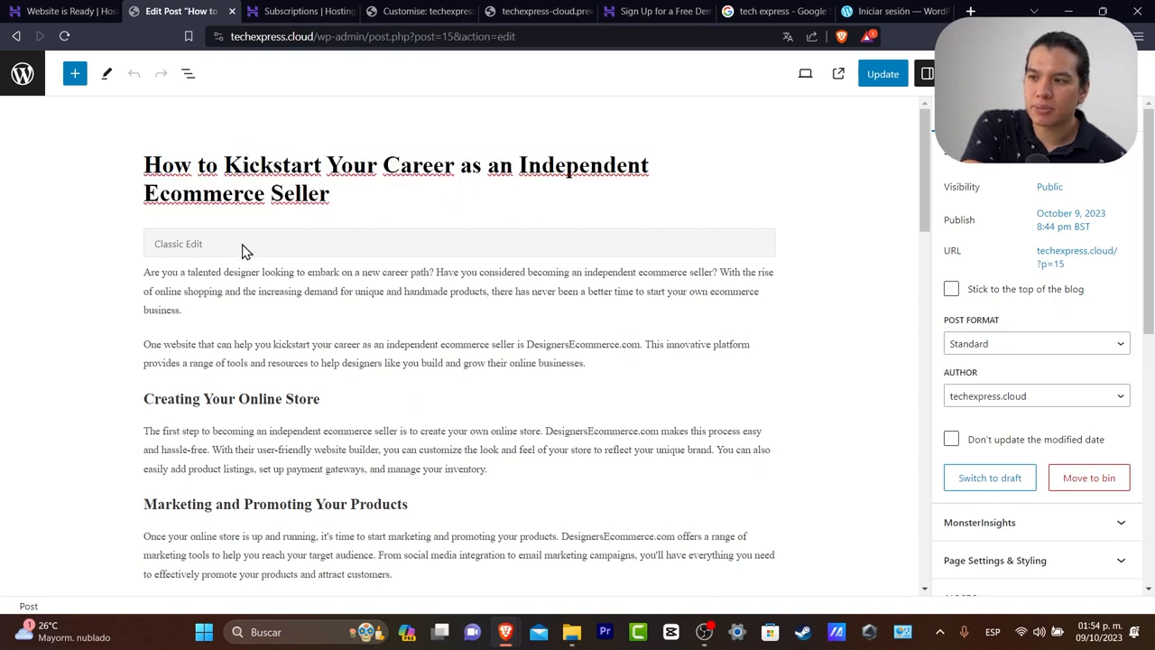
left_click_drag(198, 275, 439, 325)
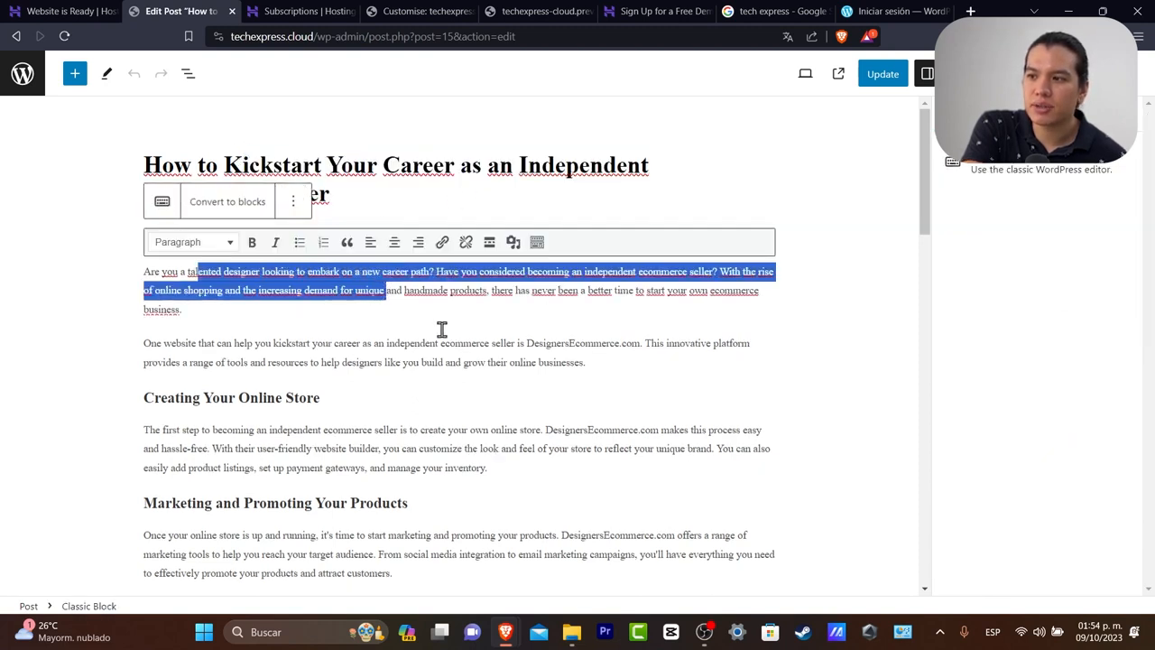
left_click(407, 379)
scroll(366, 394, "down", 10)
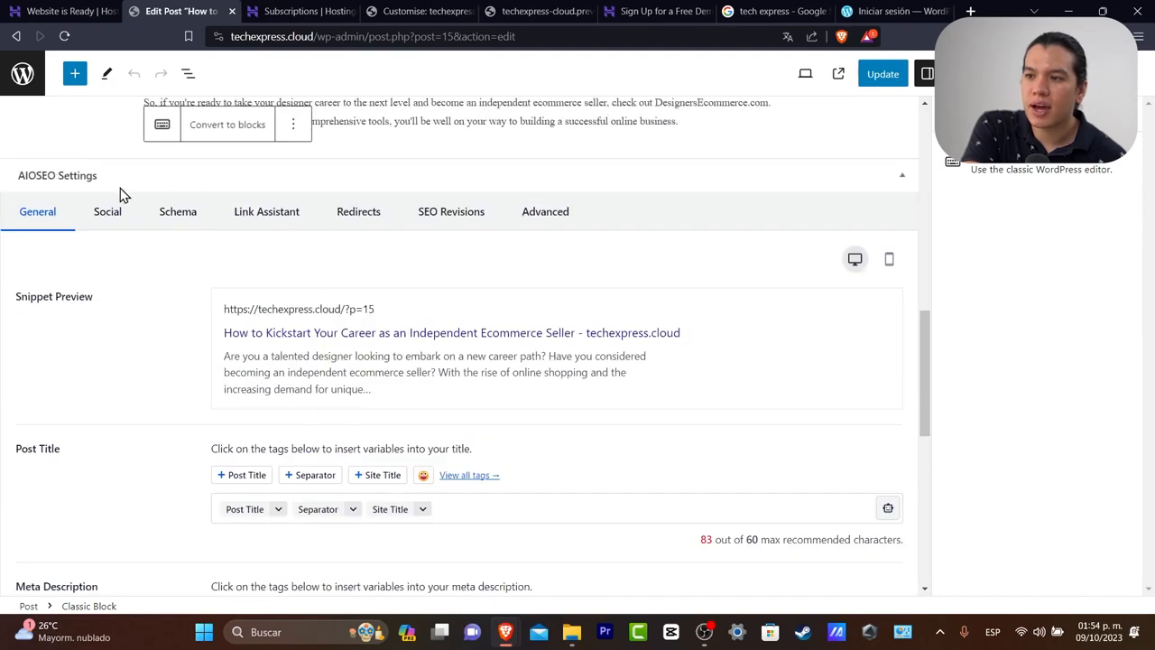
scroll(387, 380, "down", 8)
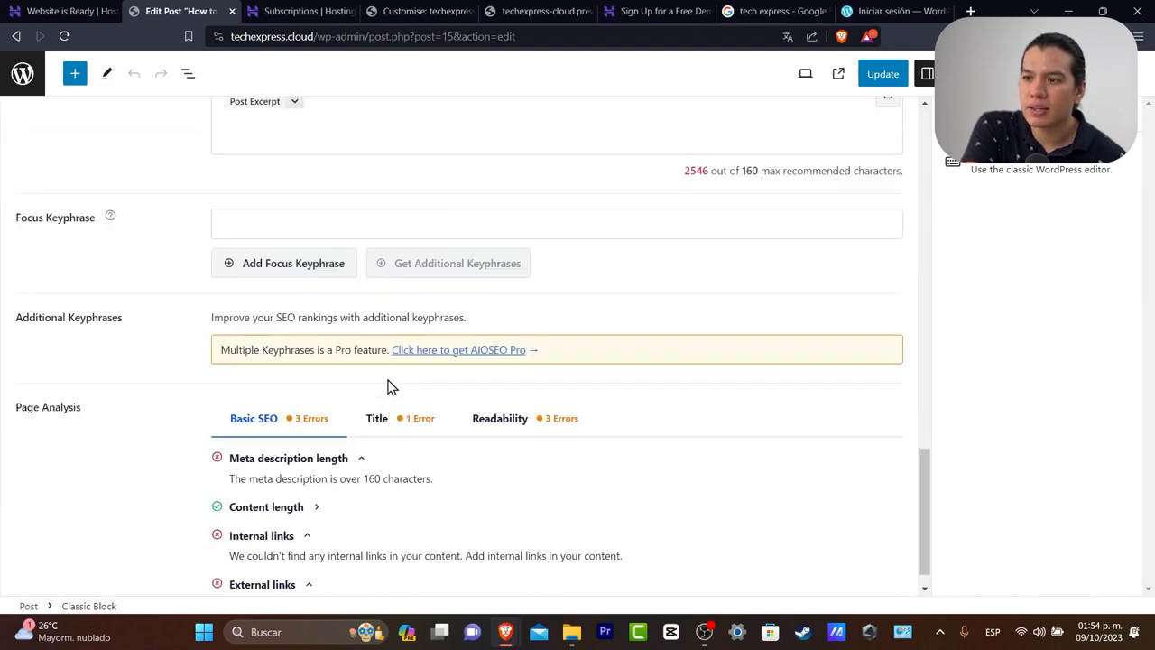
scroll(387, 386, "up", 15)
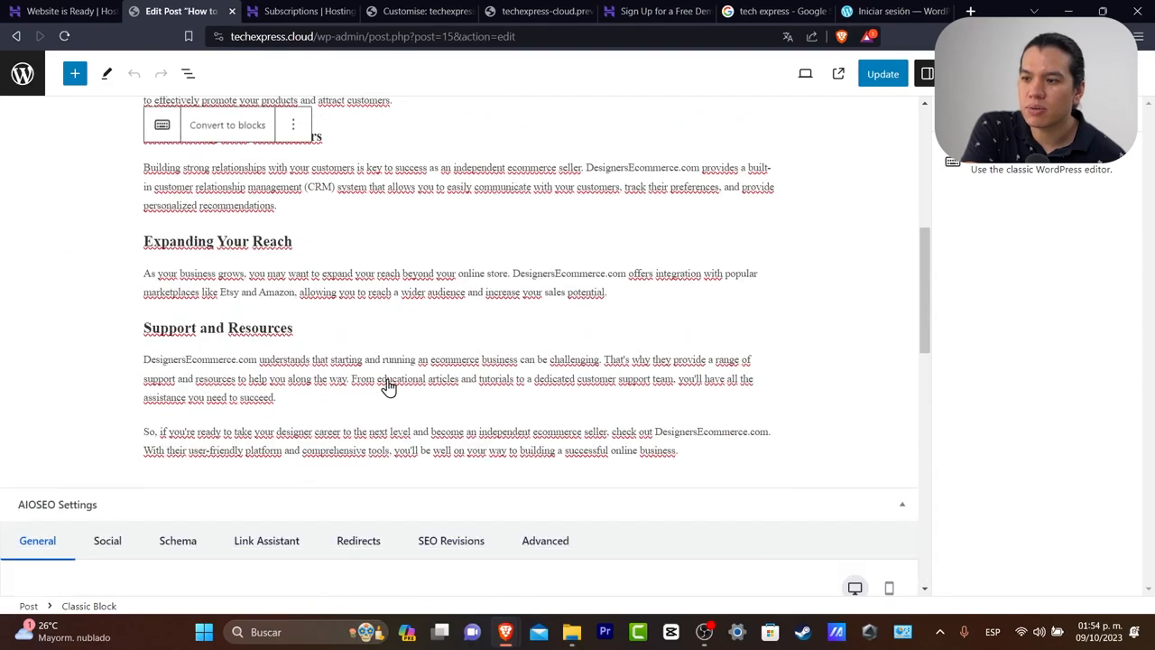
scroll(386, 377, "down", 5)
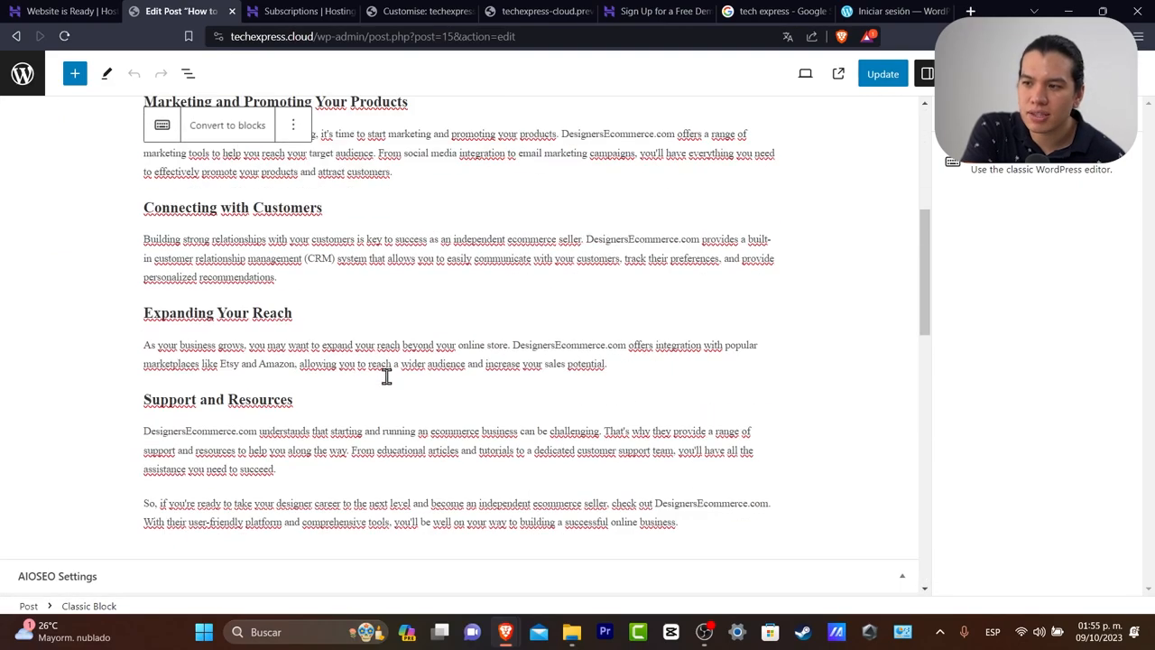
scroll(388, 372, "down", 1)
scroll(385, 356, "up", 5)
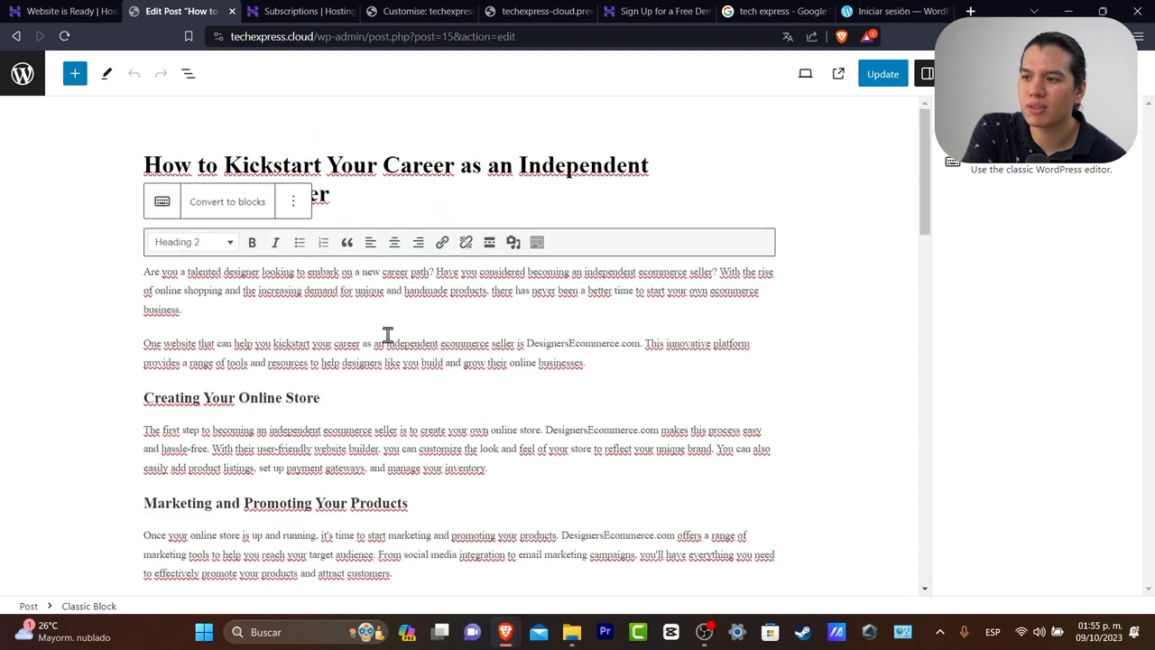
- Insert blank lines after the second paragraph and hide the post settings sidebar
left_click(389, 201)
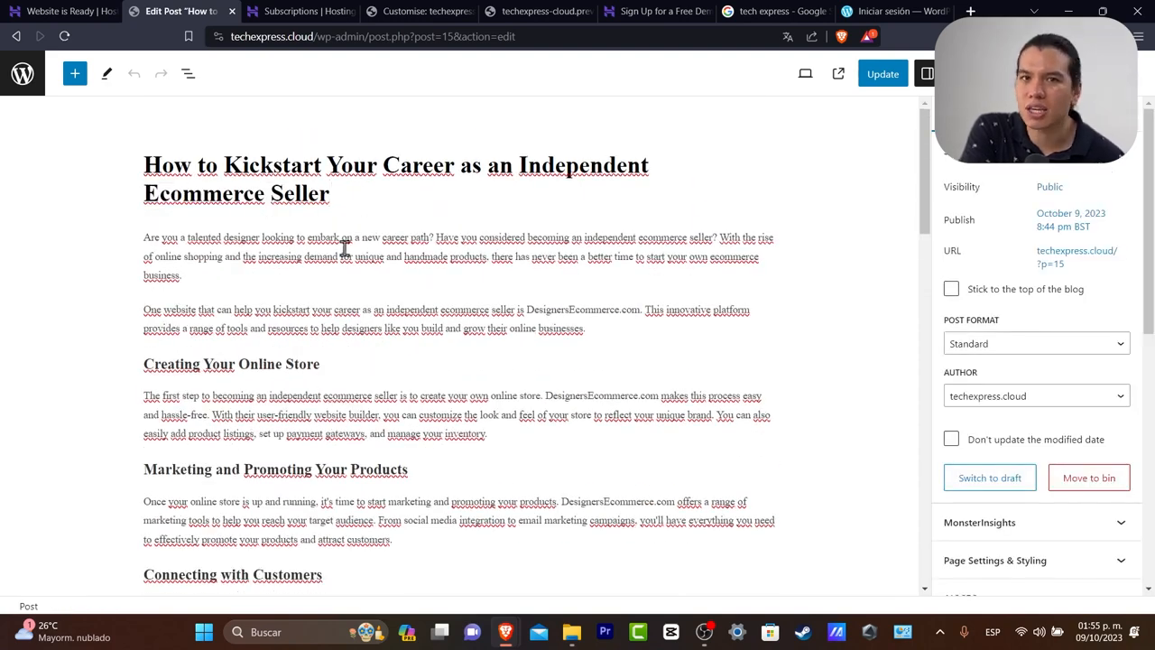
left_click(224, 268)
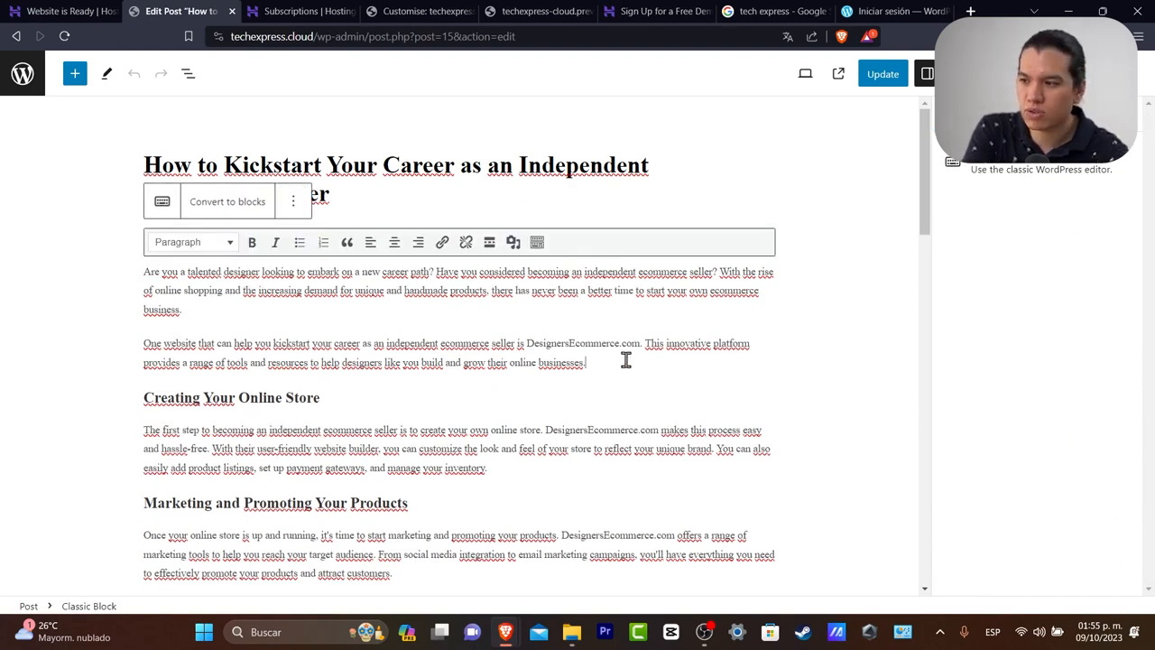
key("Return")
key("Return")
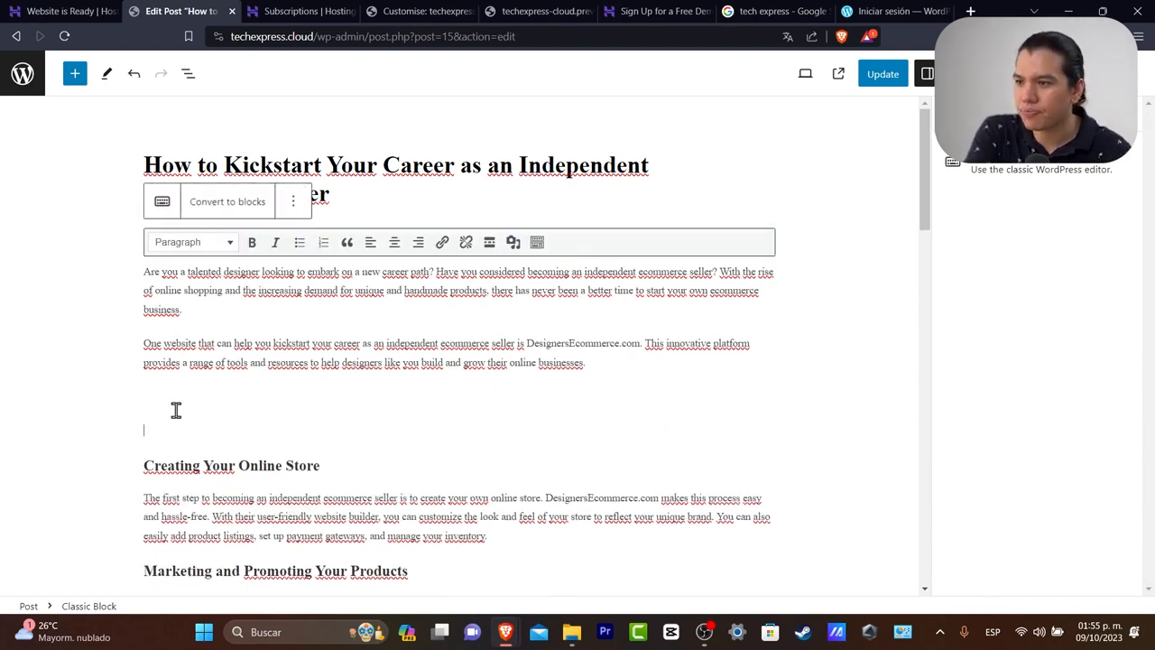
left_click(1125, 114)
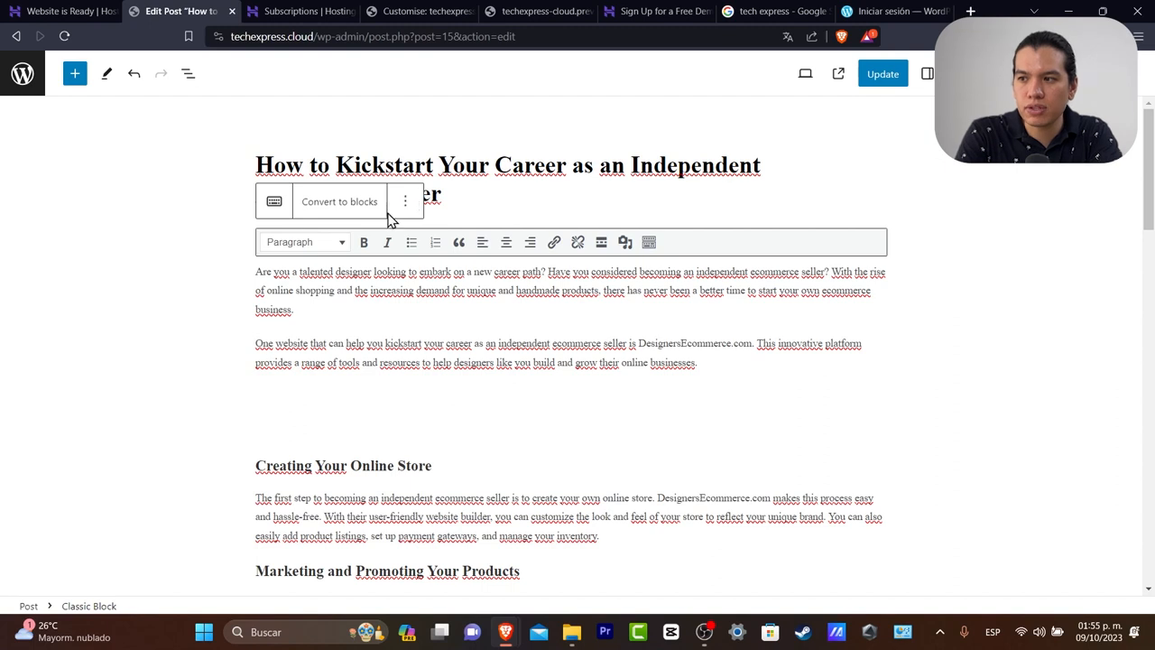
- Add an Image block to the post below the second paragraph
left_click(74, 74)
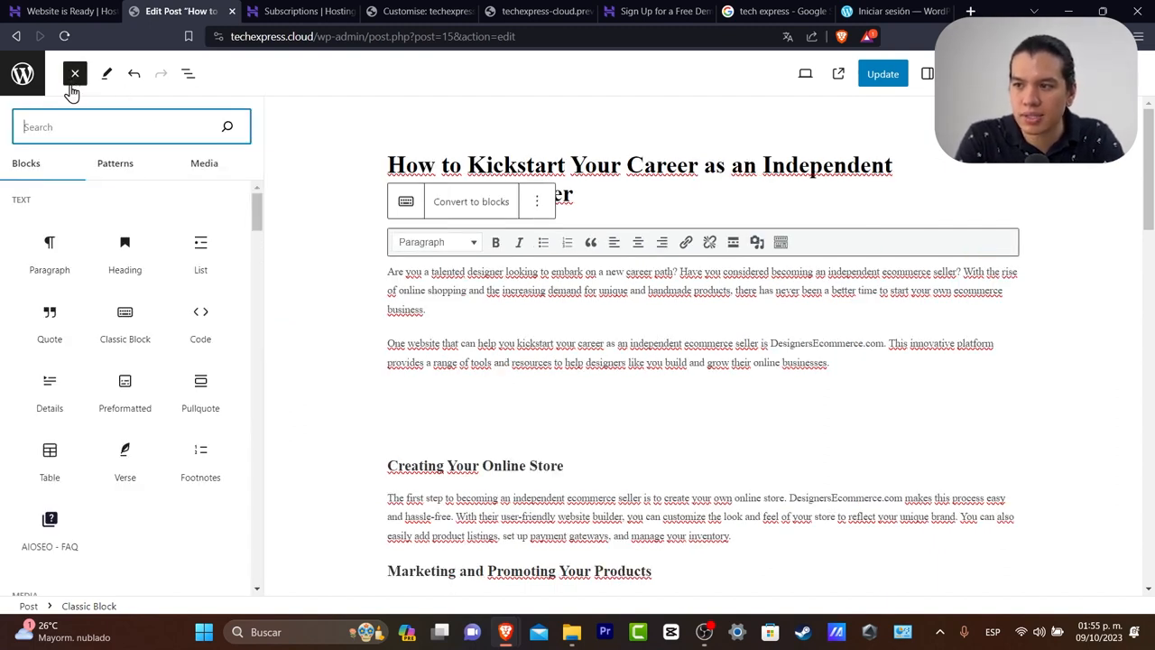
scroll(176, 379, "down", 2)
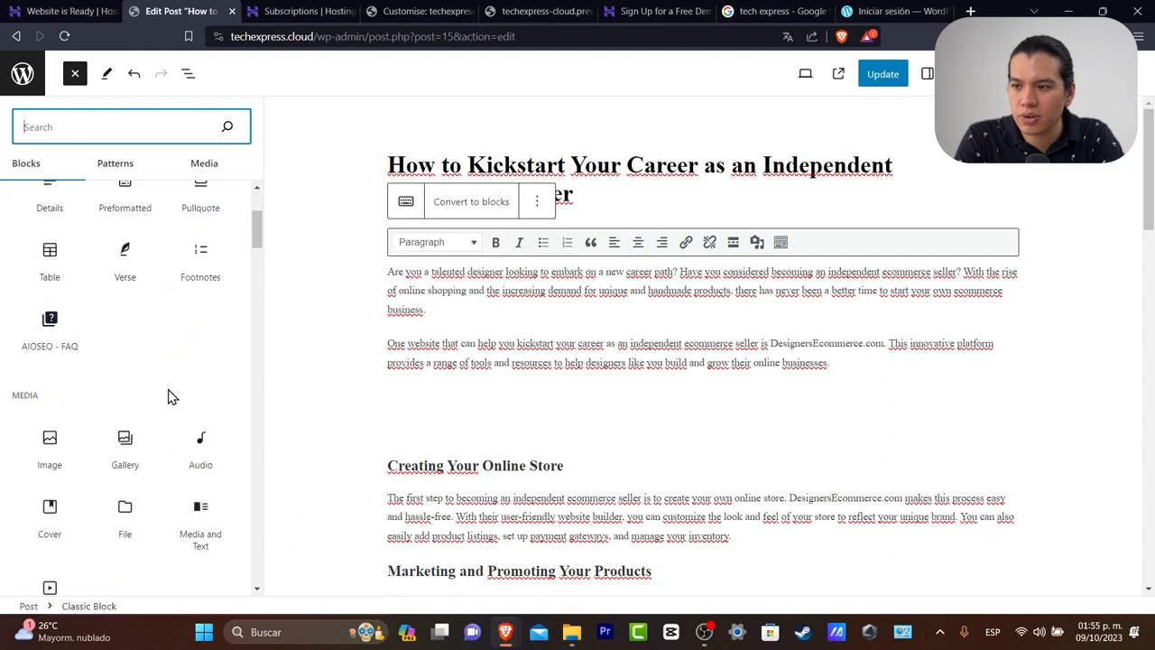
left_click(59, 448)
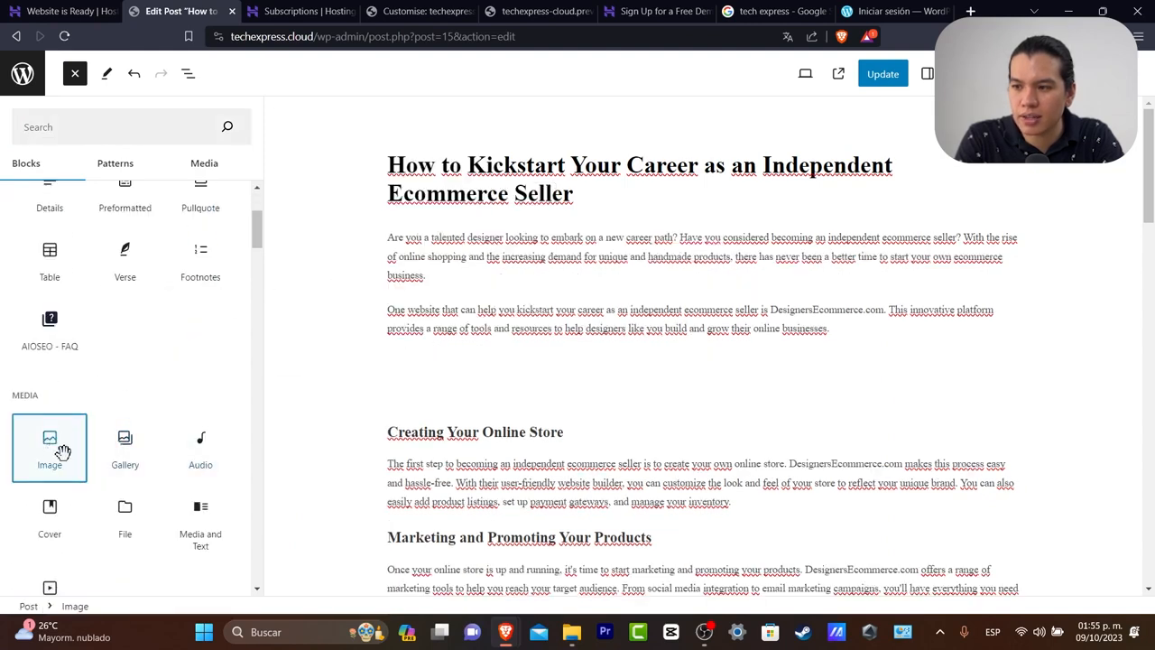
left_click_drag(56, 449, 519, 408)
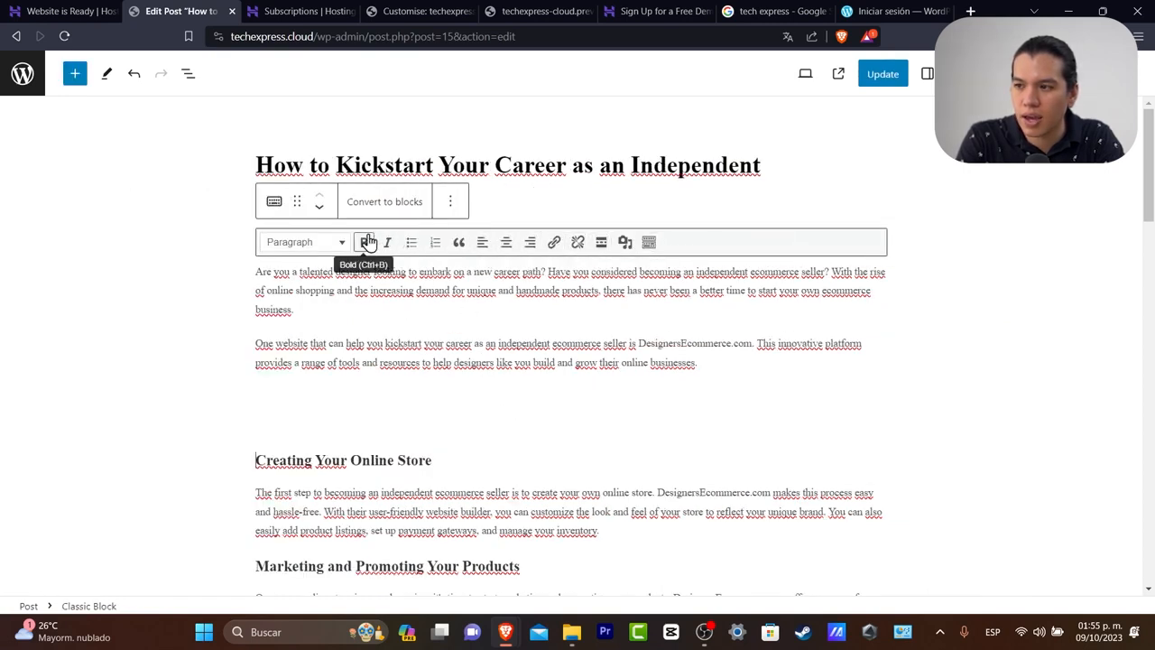
left_click(601, 242)
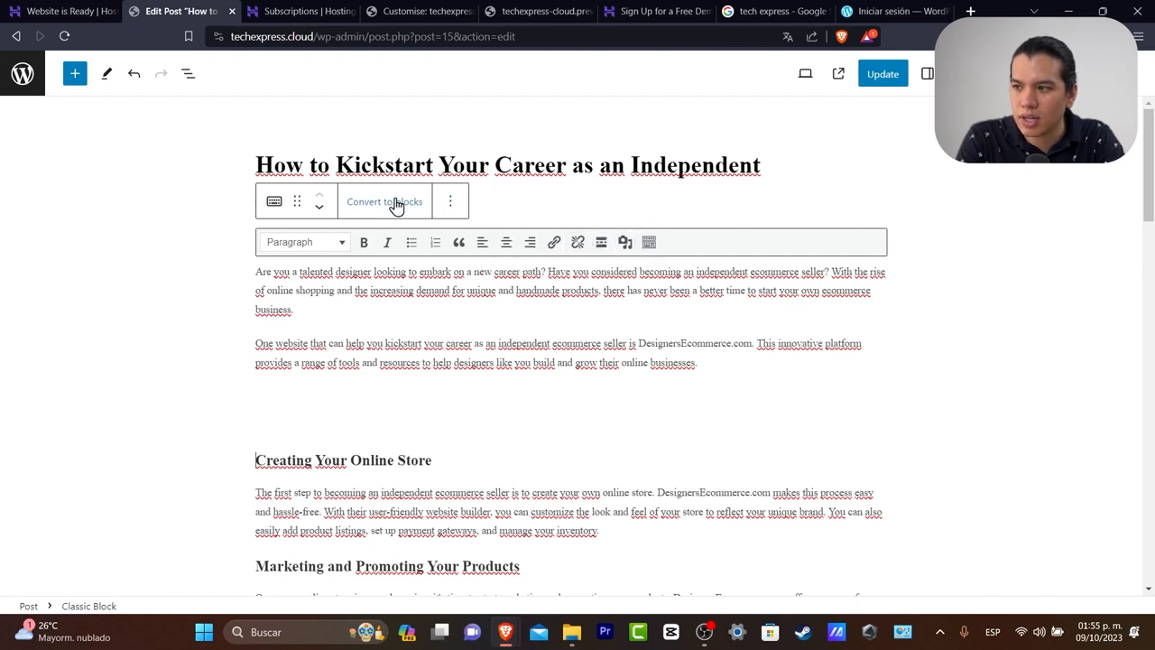
left_click(406, 389)
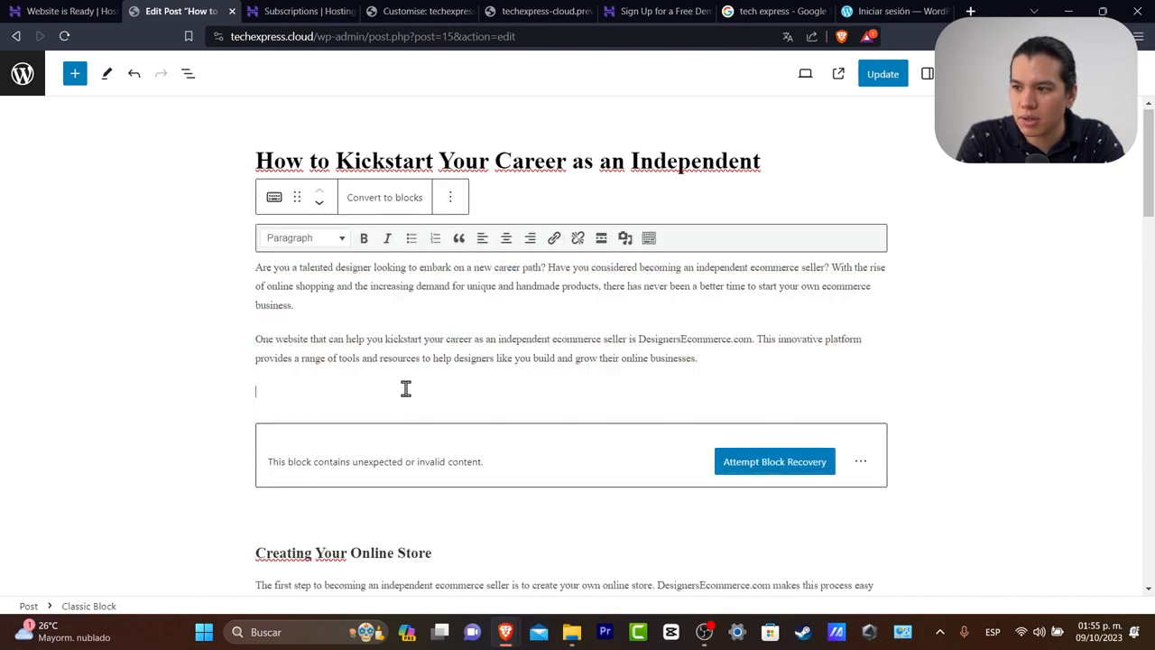
- Convert the classic content to blocks and recover an empty Image block set to Insert from URL
left_click(367, 198)
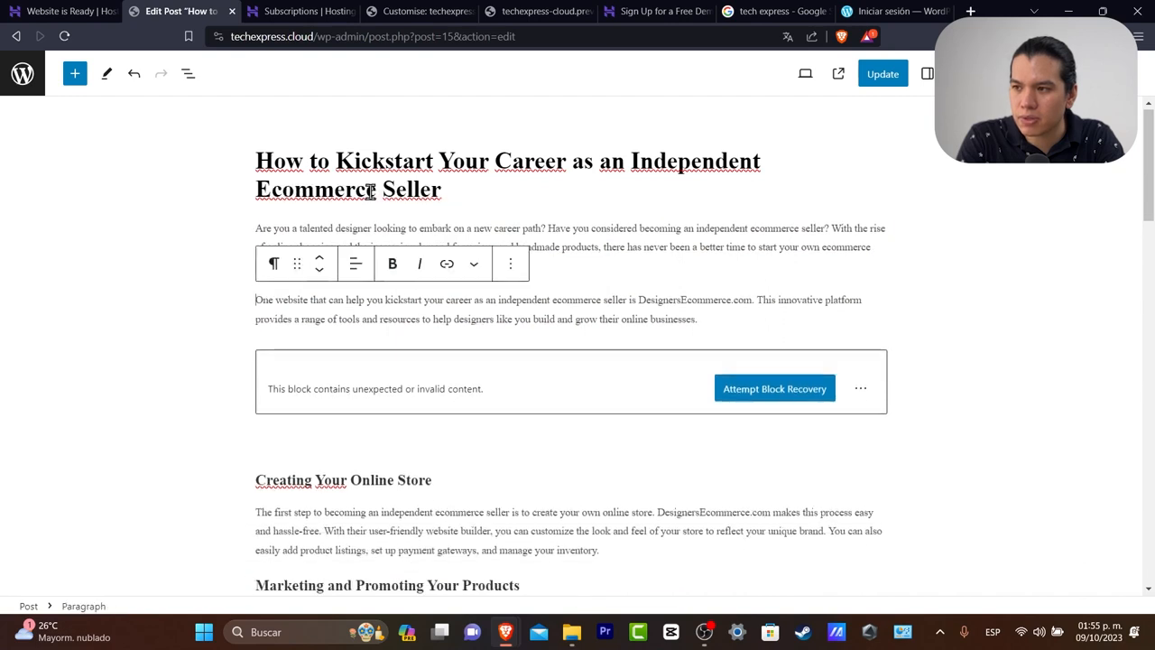
left_click(688, 320)
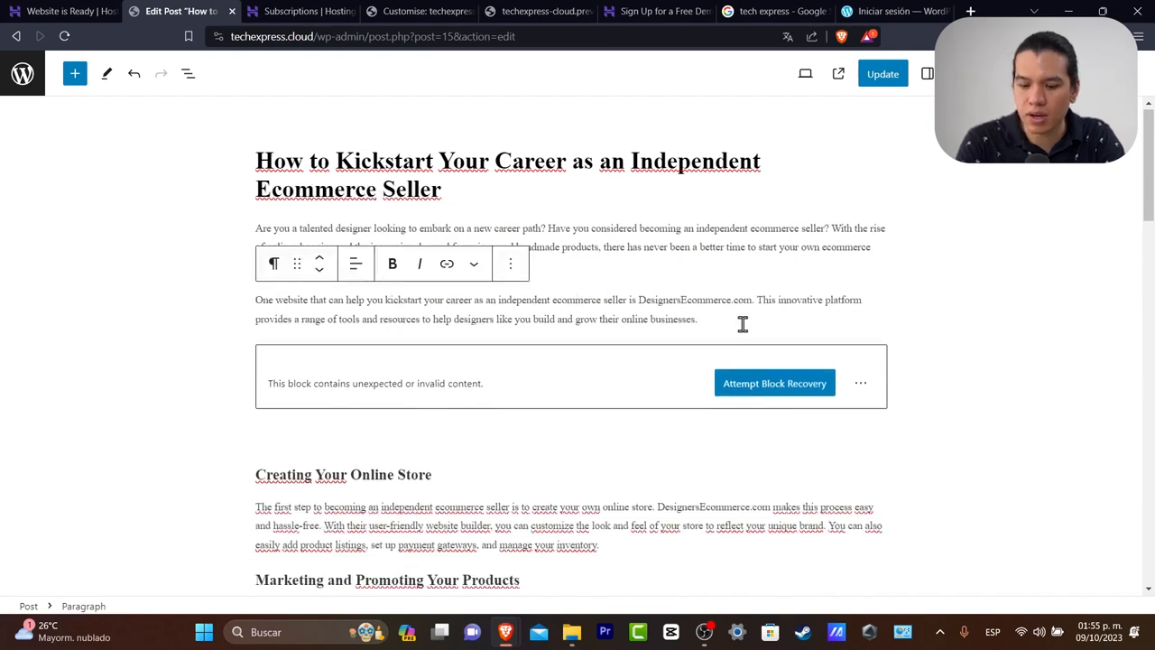
key("Return")
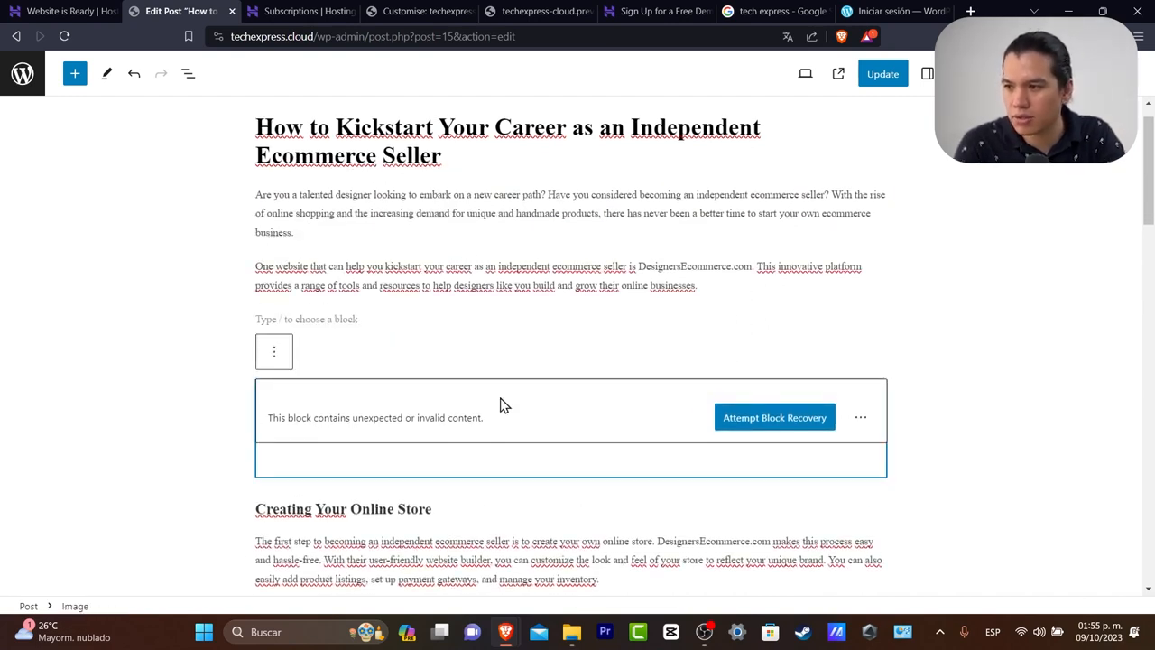
left_click(771, 418)
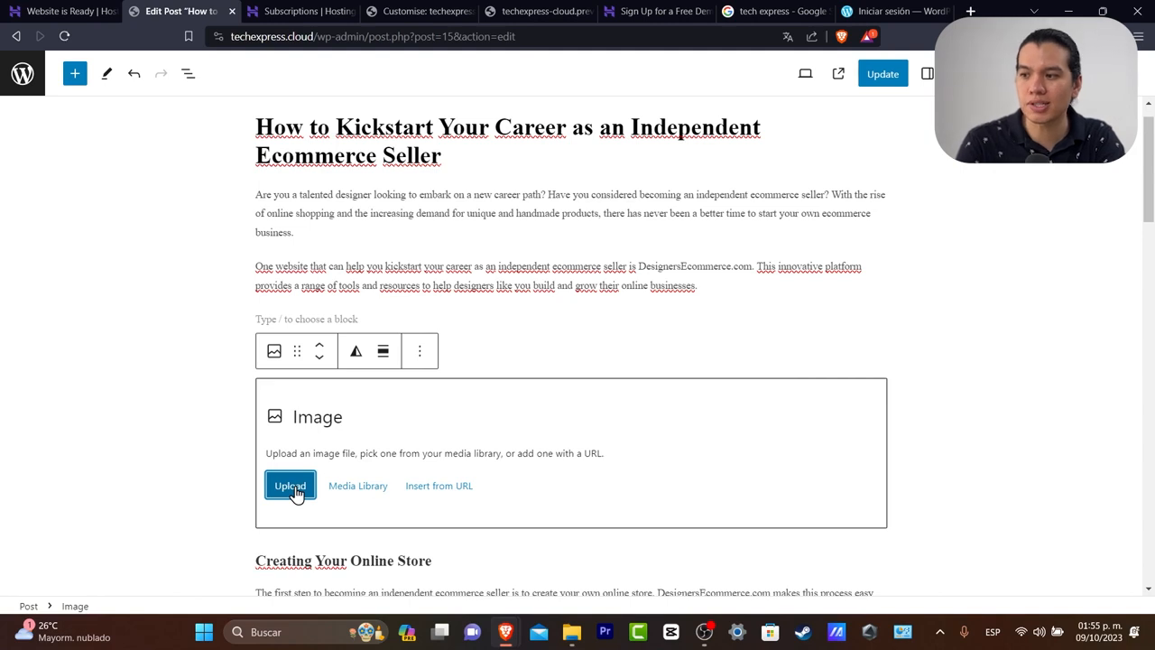
left_click(439, 495)
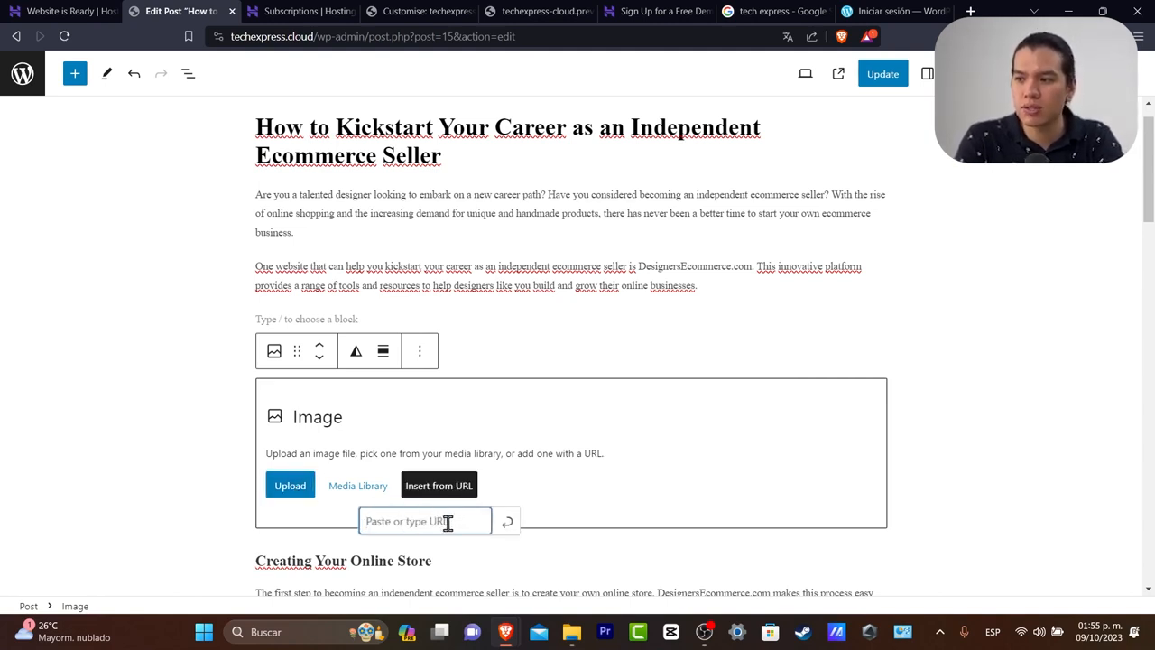
left_click(971, 11)
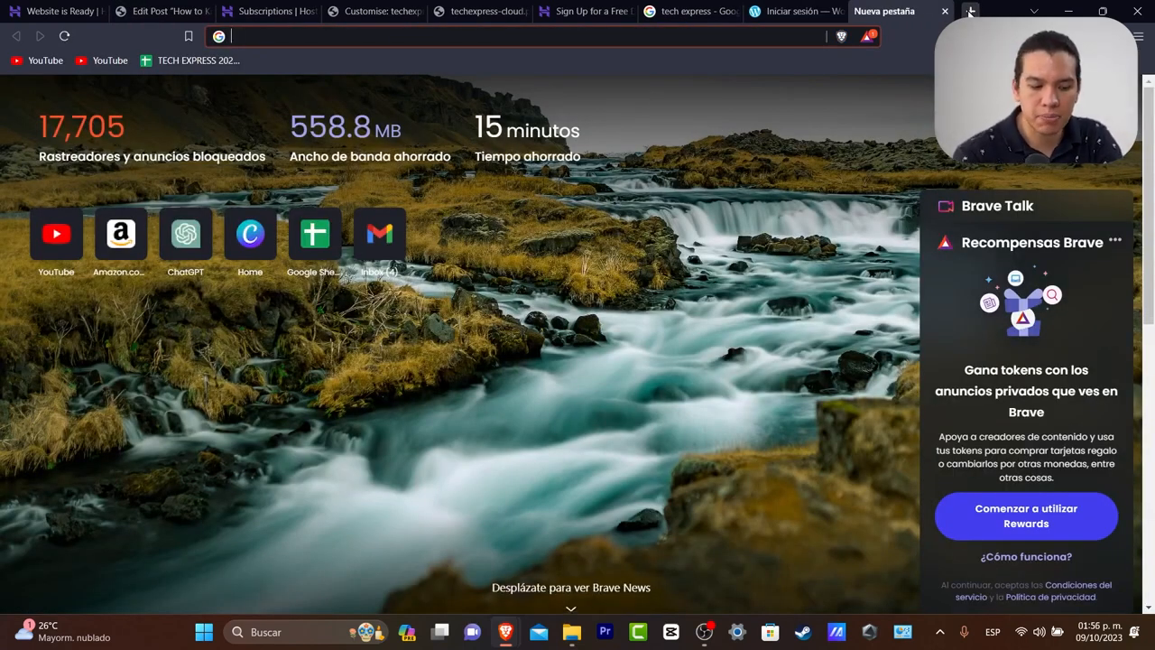
- Search Google Images for 'ecommerce 2023' and copy the shopping-cart photo's image address
type("ecommerce ")
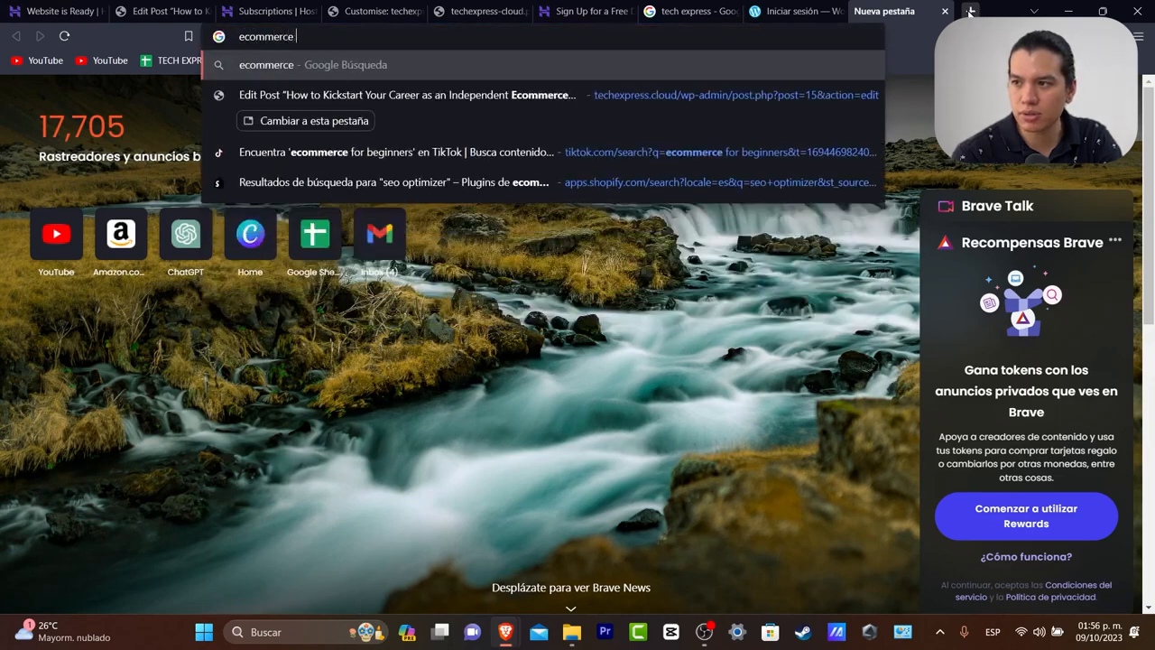
type("2023")
key("Return")
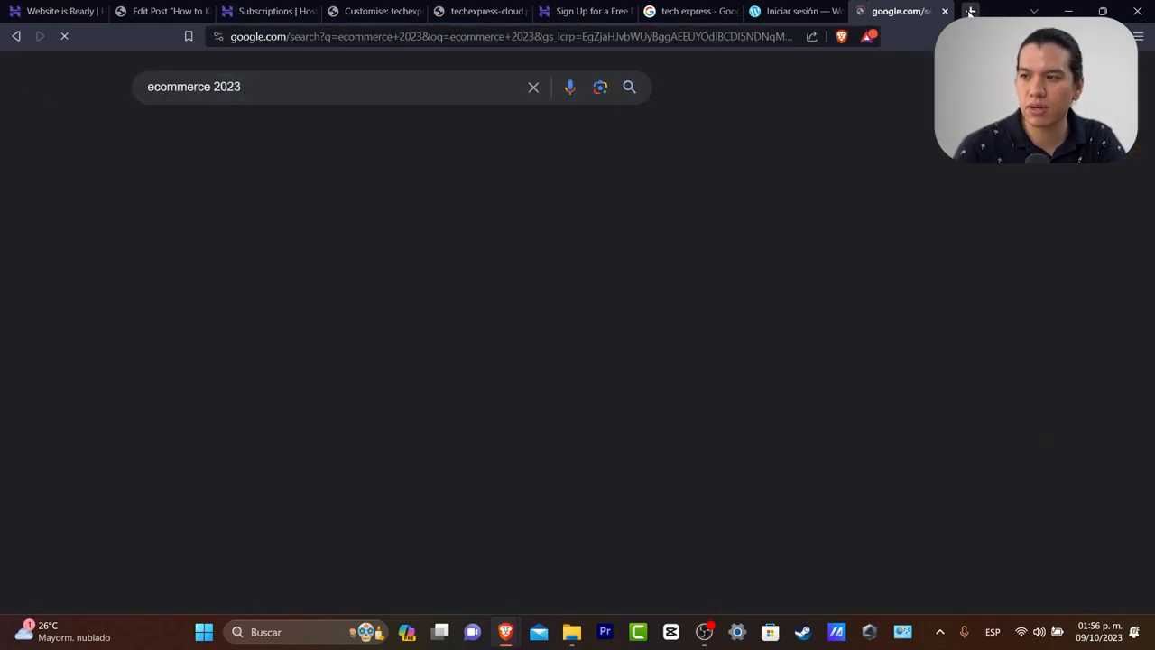
left_click(268, 135)
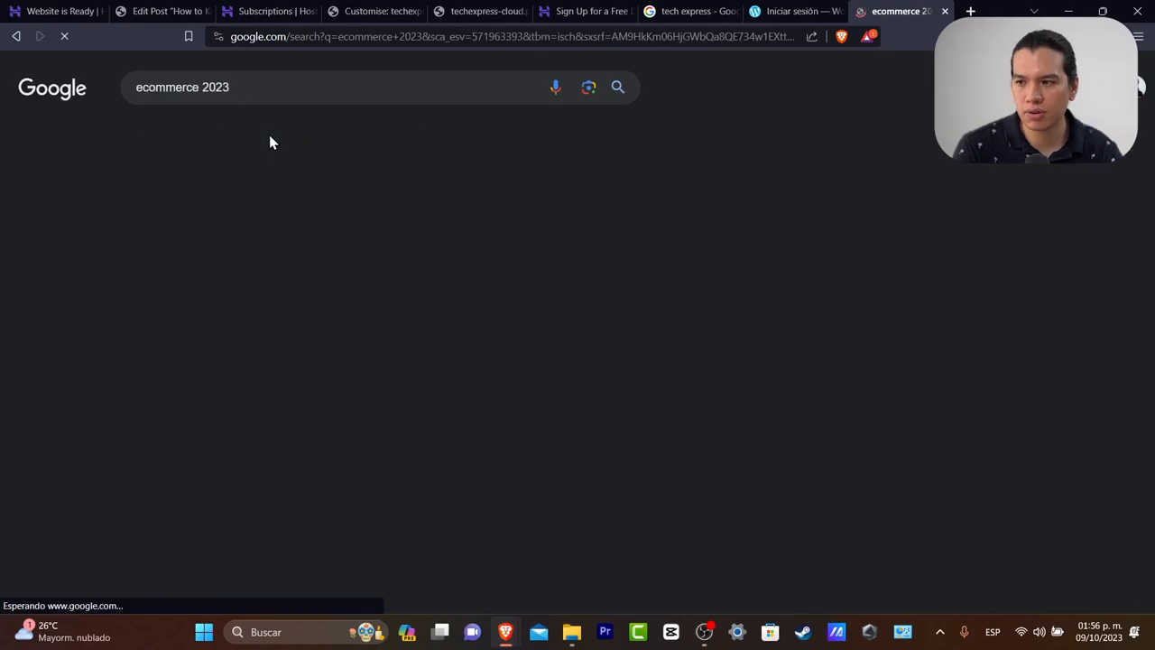
scroll(884, 506, "down", 5)
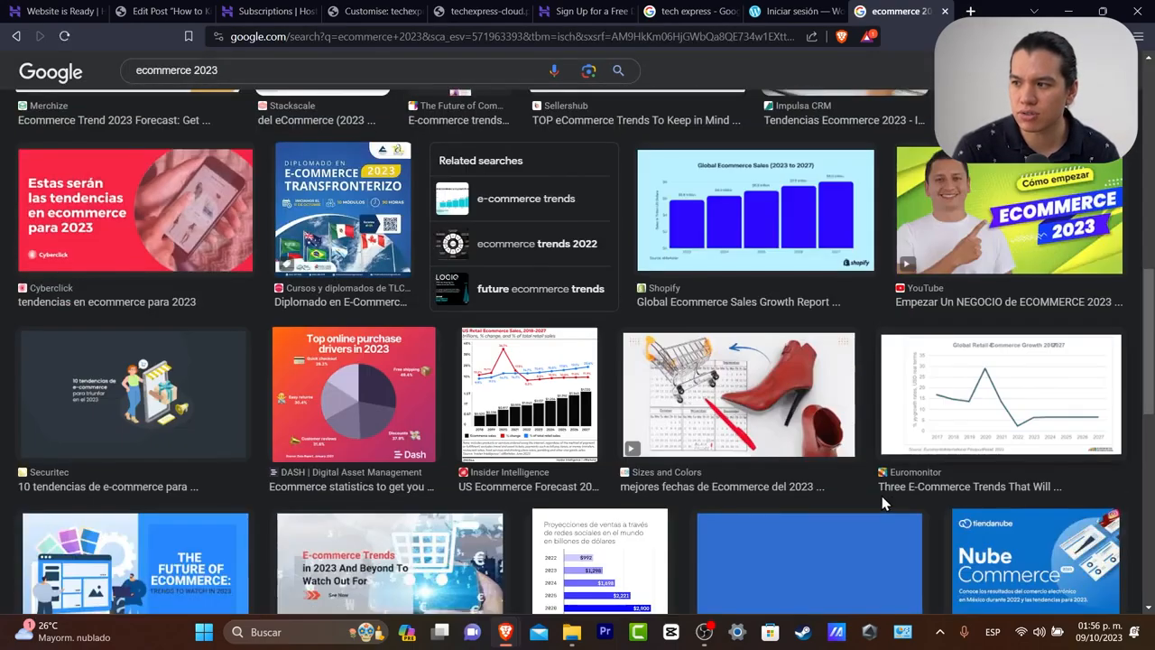
scroll(863, 426, "down", 5)
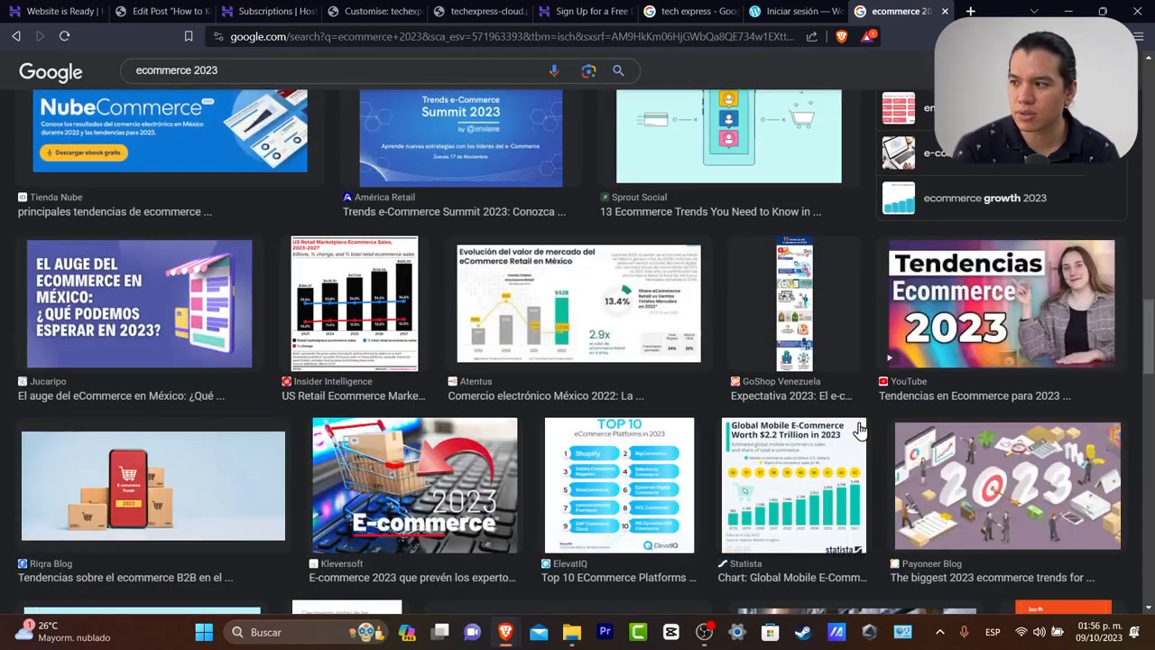
scroll(859, 430, "down", 5)
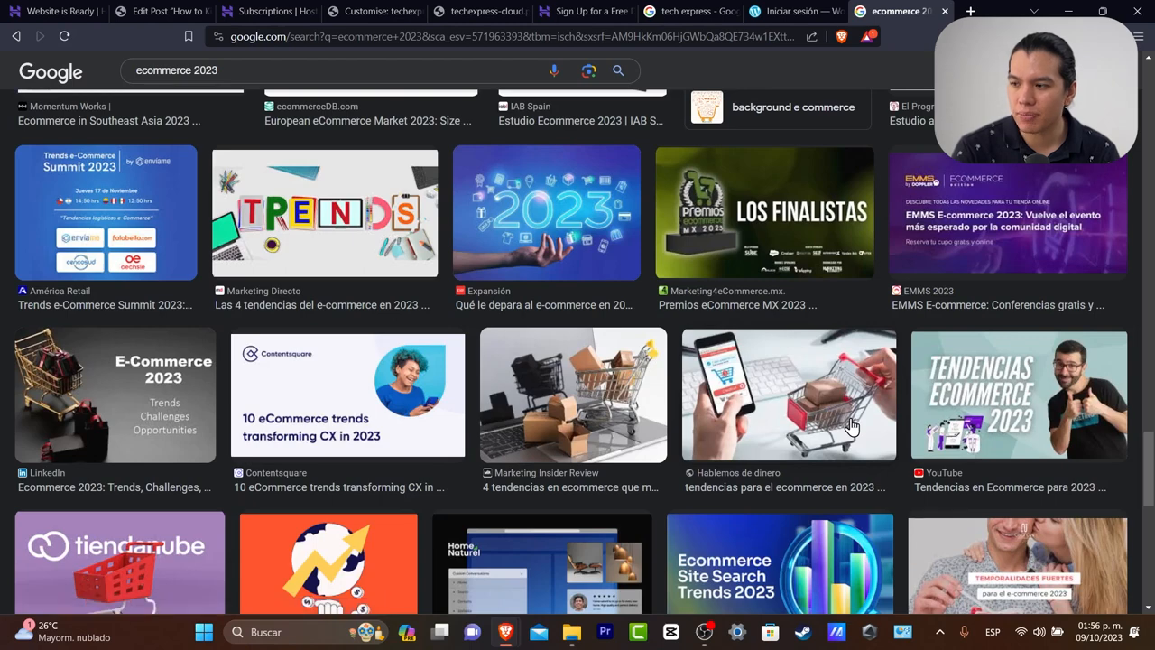
left_click(599, 419)
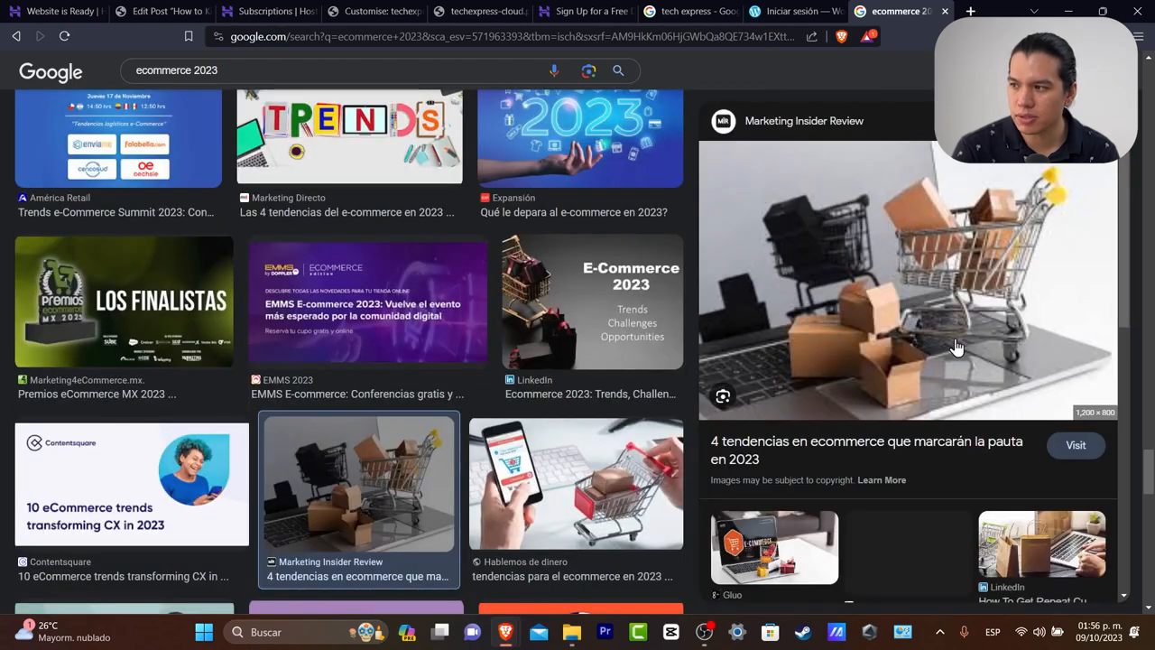
right_click(890, 362)
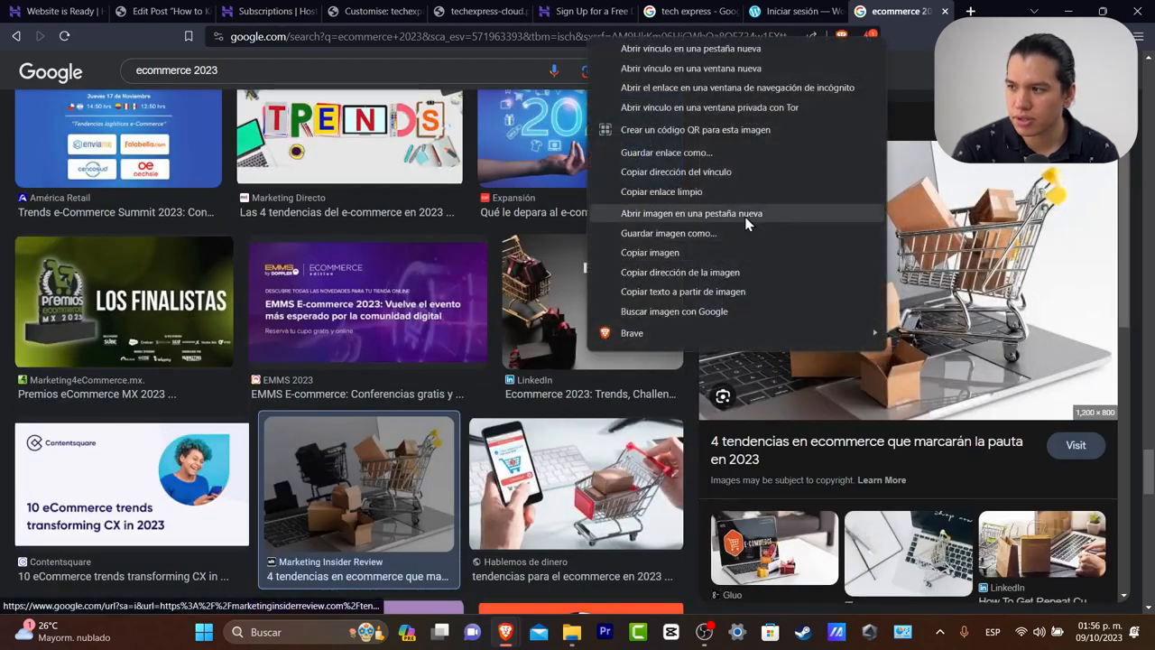
left_click(739, 272)
- Close the WordPress login, tech express search, Hostinger demo sign-up and techexpress-cloud tabs
left_click(781, 11)
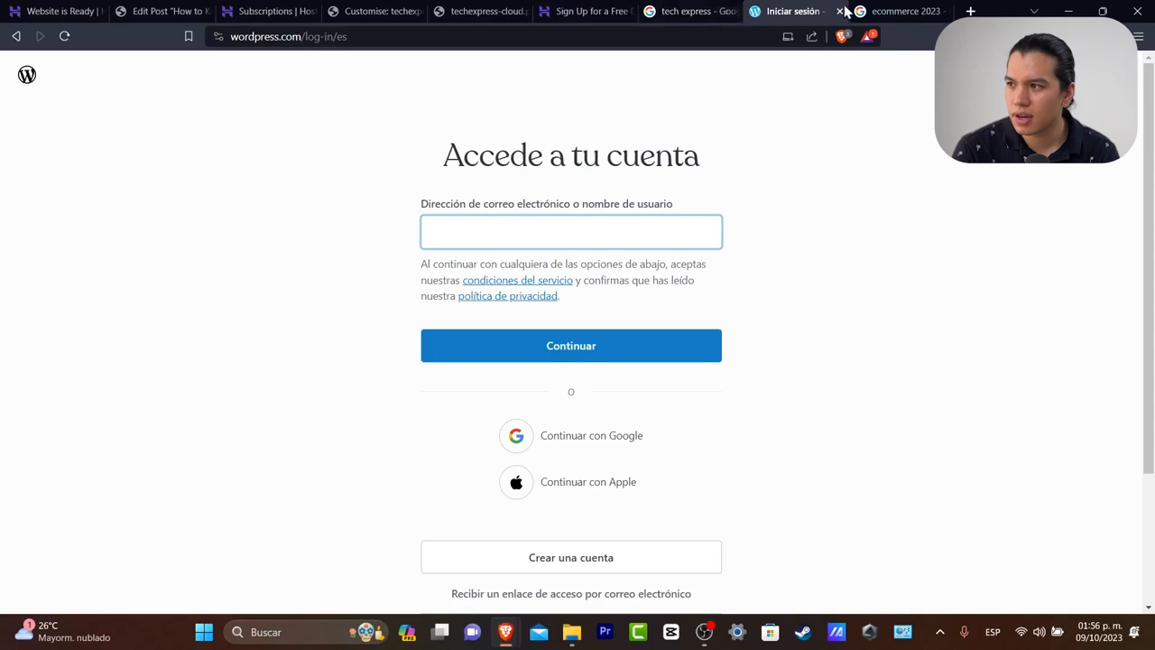
left_click(839, 11)
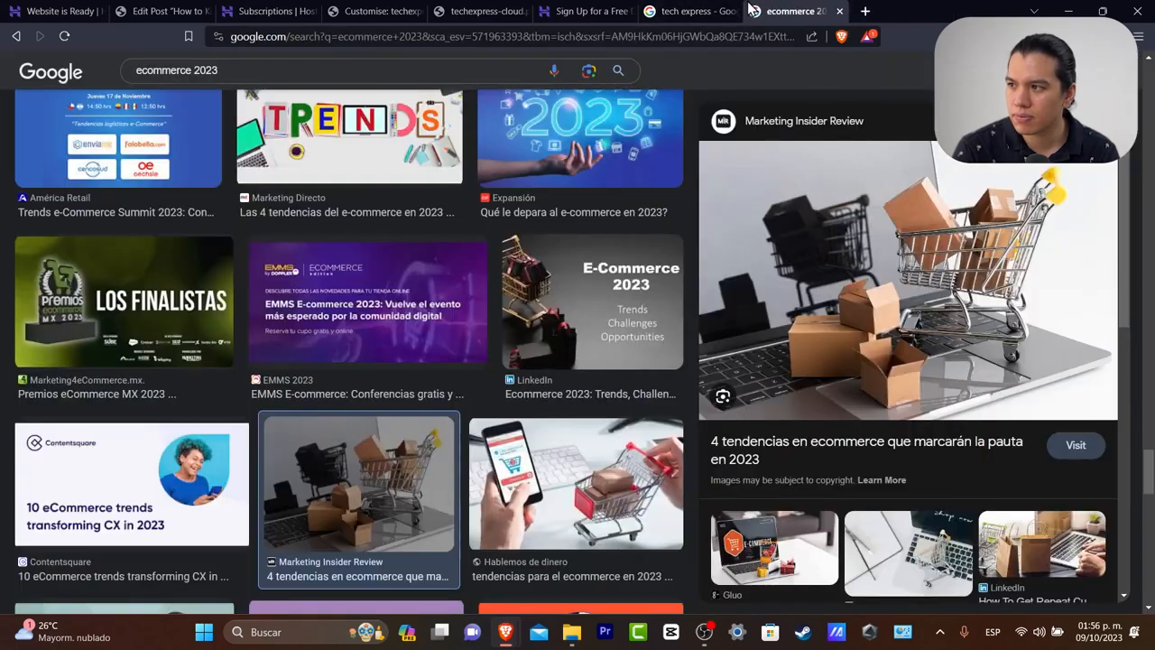
left_click(742, 18)
left_click(735, 11)
left_click(586, 11)
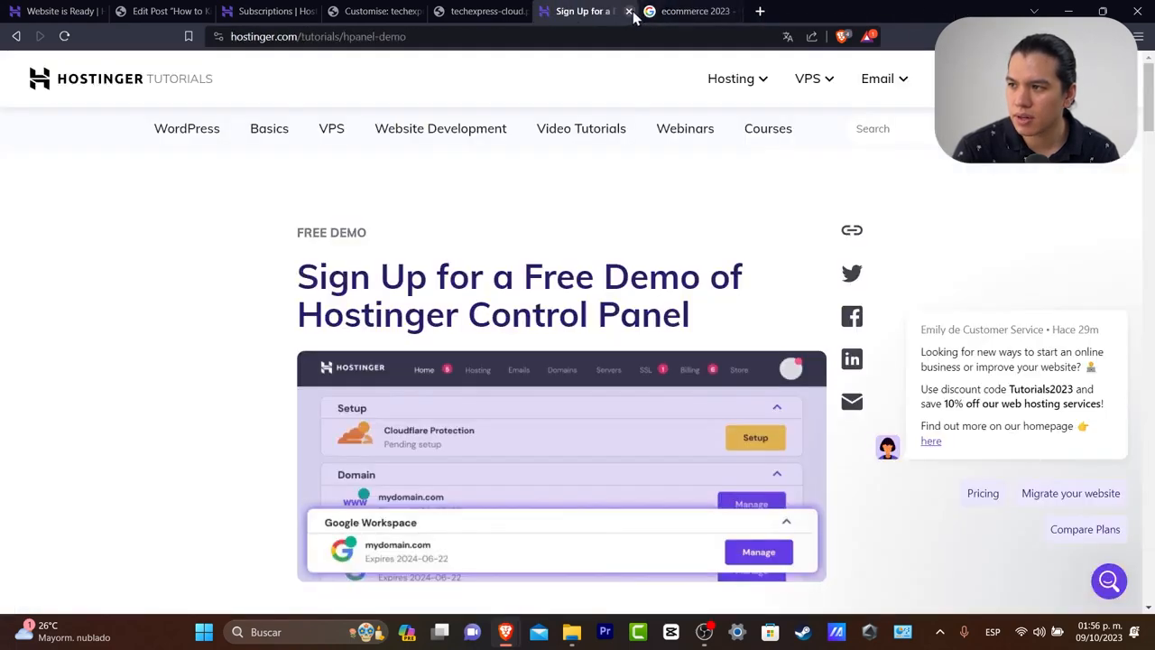
left_click(629, 11)
left_click(493, 10)
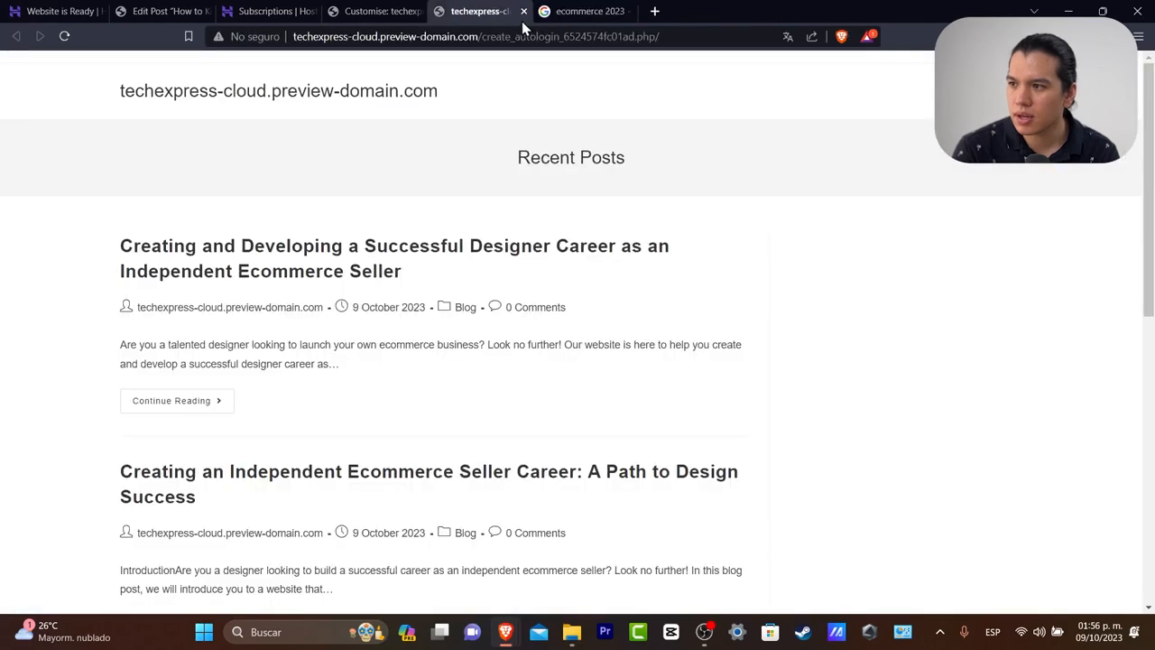
left_click(525, 11)
- Paste the shopping-cart image URL into the Image block, apply it, and close the Customise tab
left_click(404, 11)
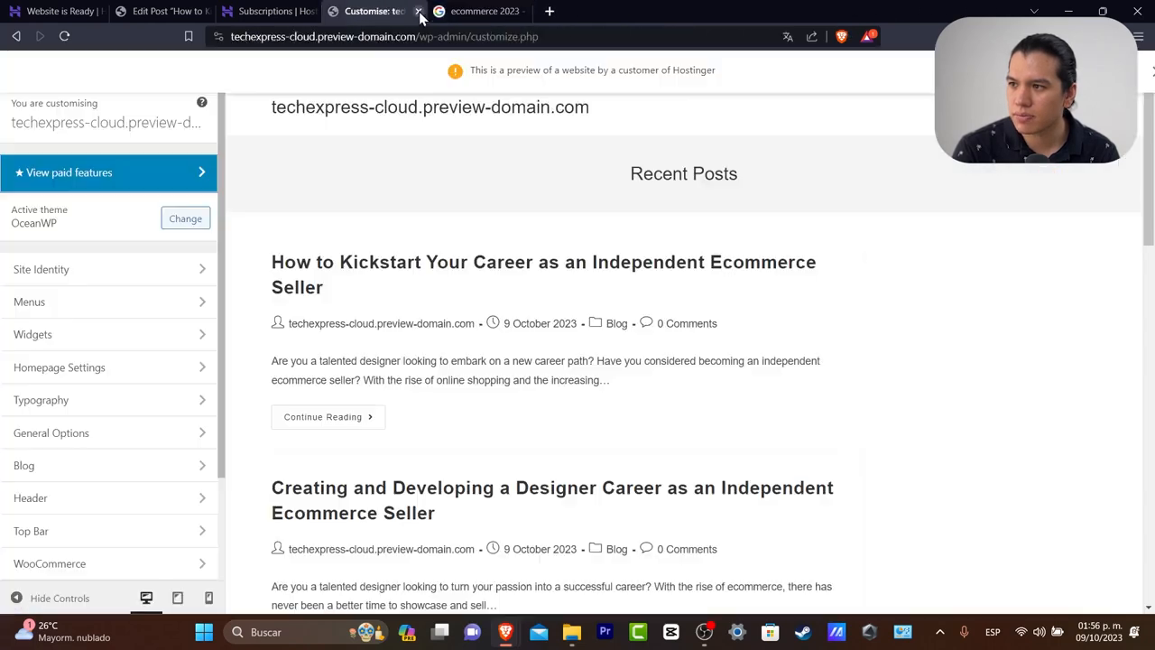
left_click(435, 11)
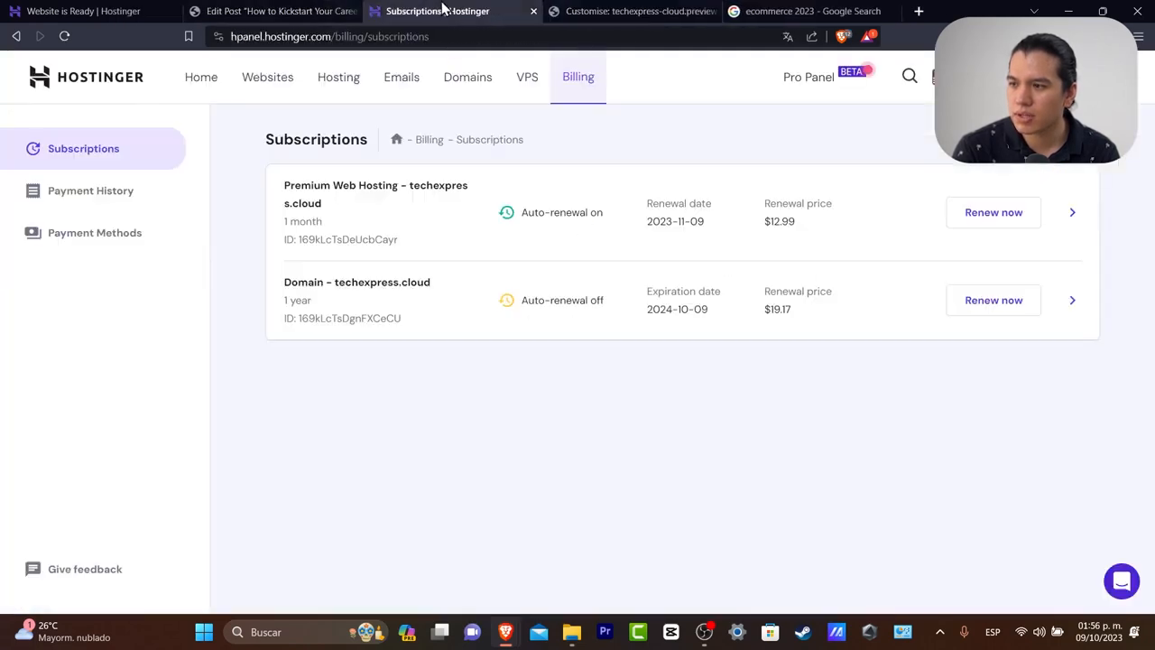
left_click(297, 11)
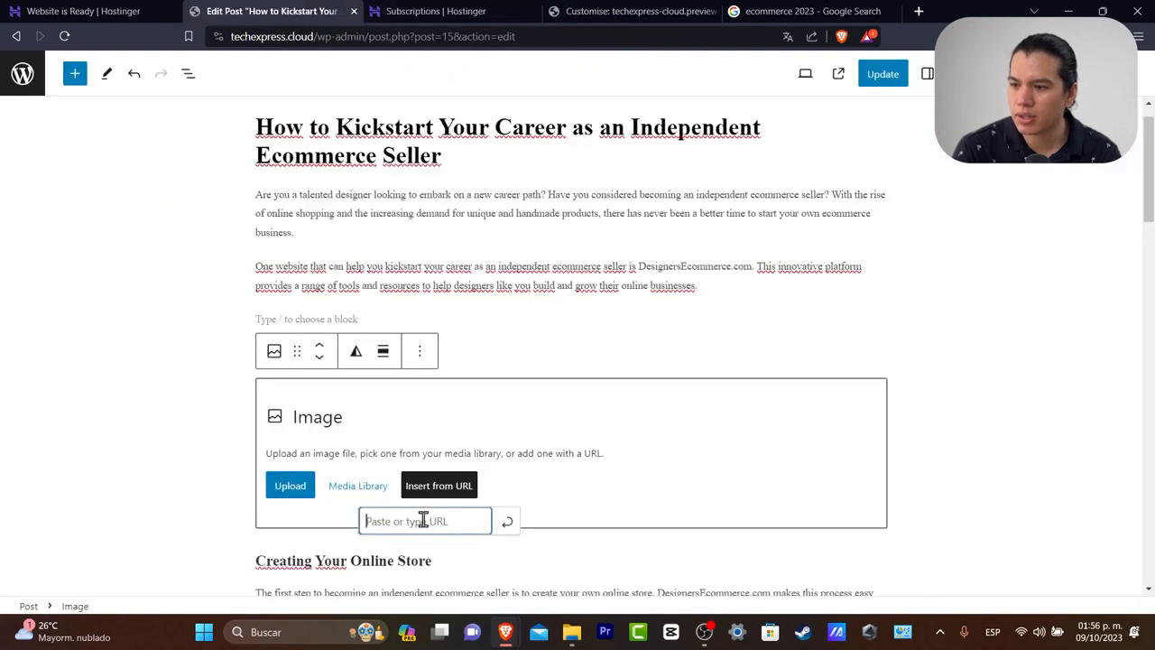
key("ctrl+v")
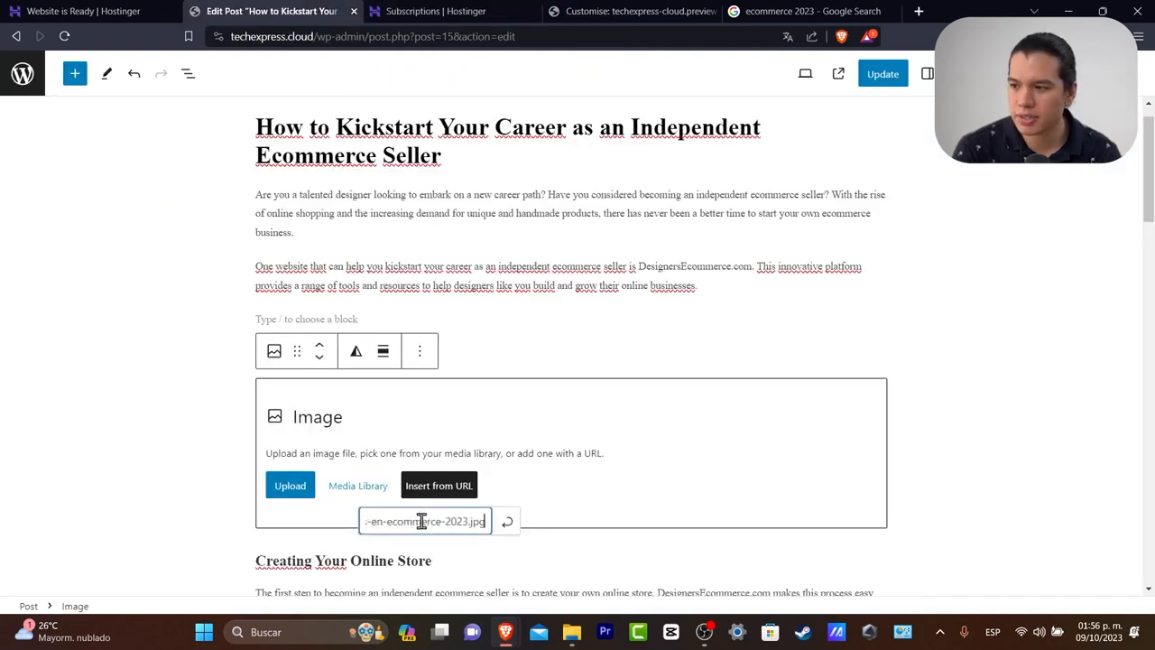
left_click(505, 523)
scroll(793, 377, "down", 1)
scroll(793, 380, "down", 1)
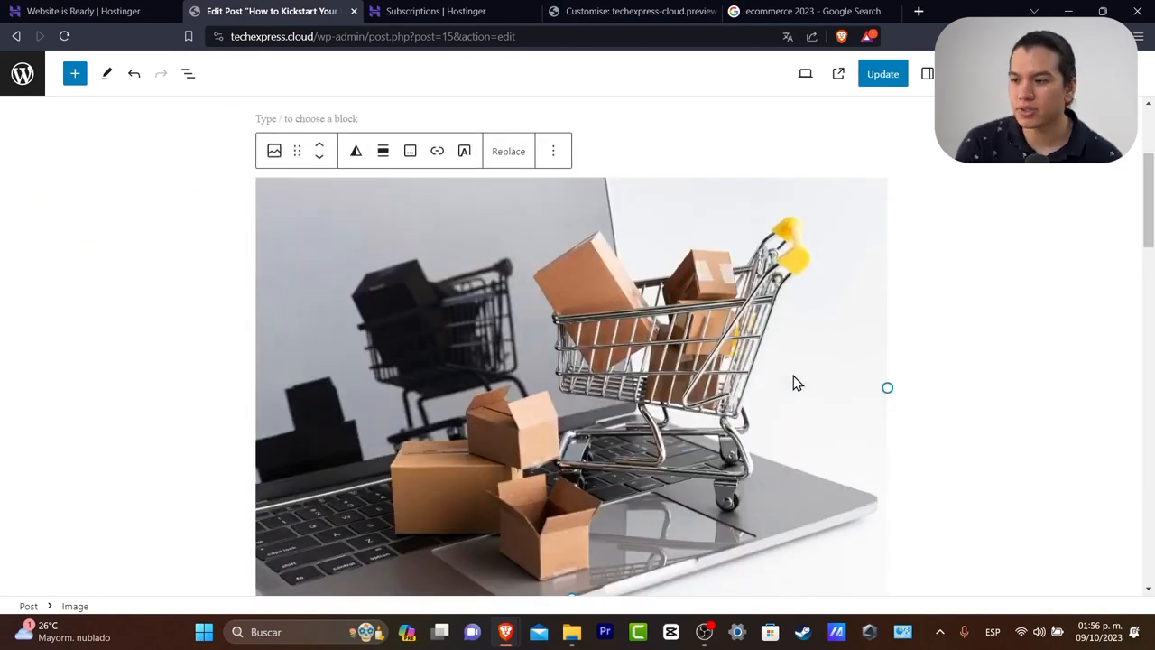
scroll(793, 386, "down", 2)
scroll(790, 386, "up", 2)
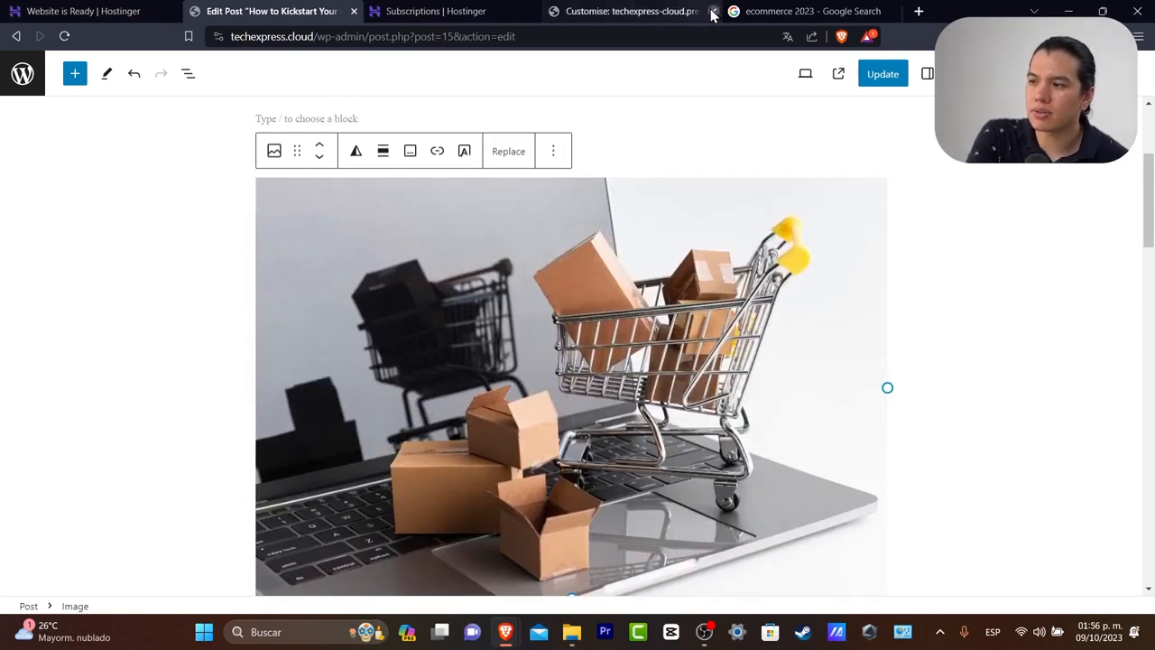
left_click(712, 15)
scroll(767, 352, "down", 2)
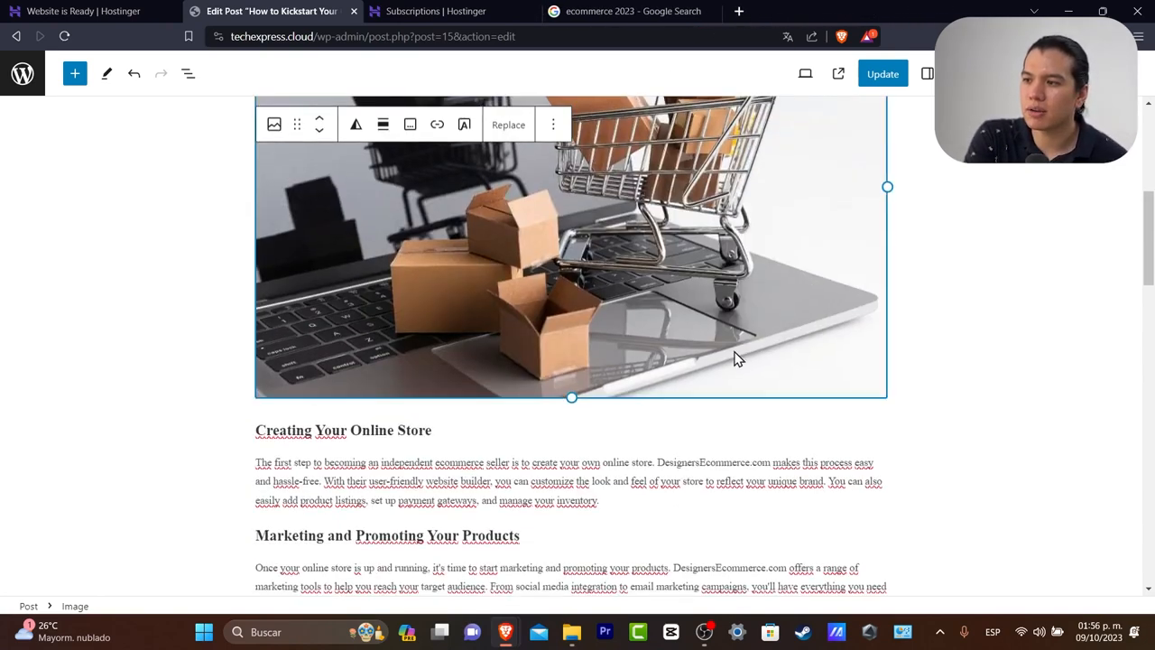
- Convert the photo to a Cover block and add a bold 'Getting Started' heading
left_click(464, 126)
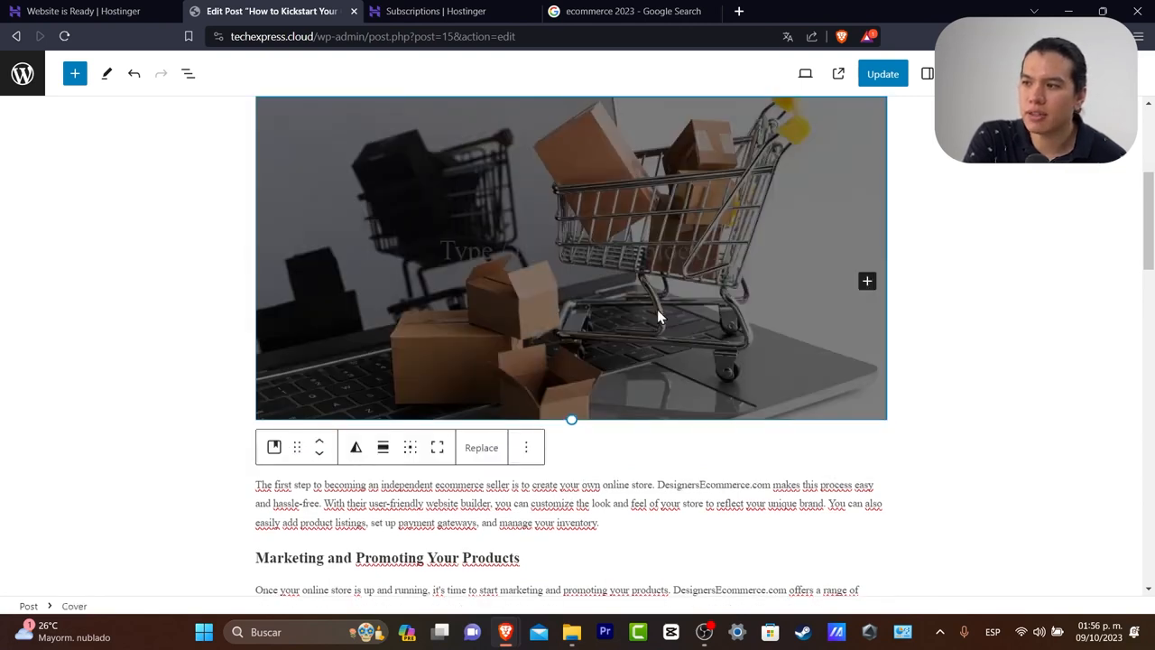
left_click(610, 260)
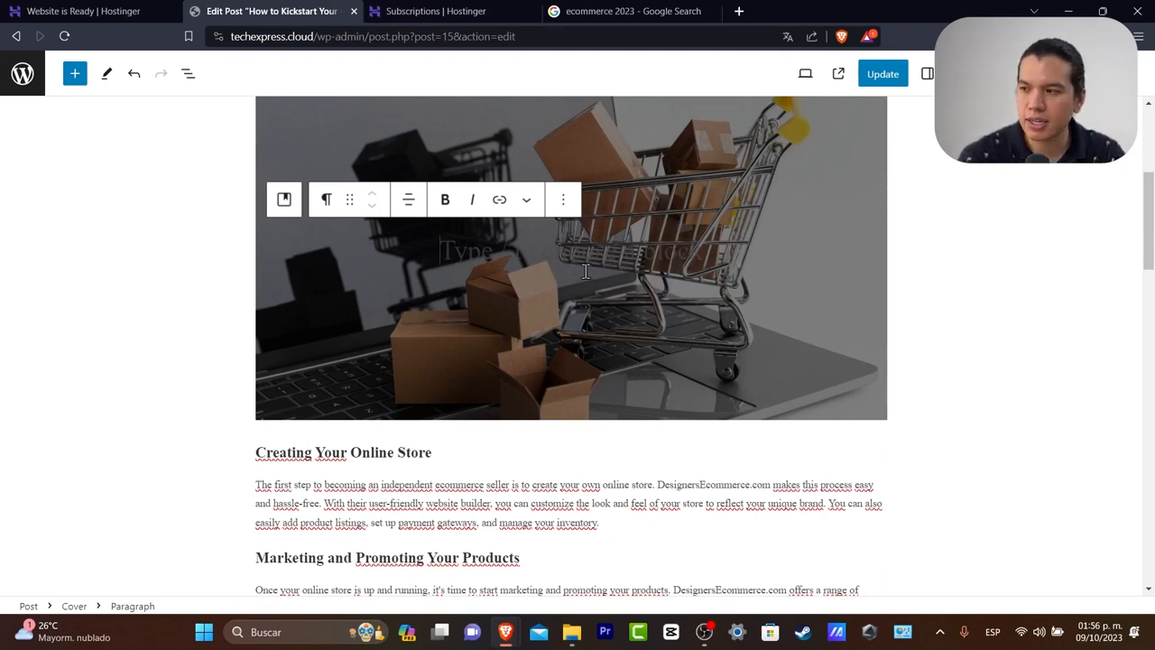
key("BackSpace")
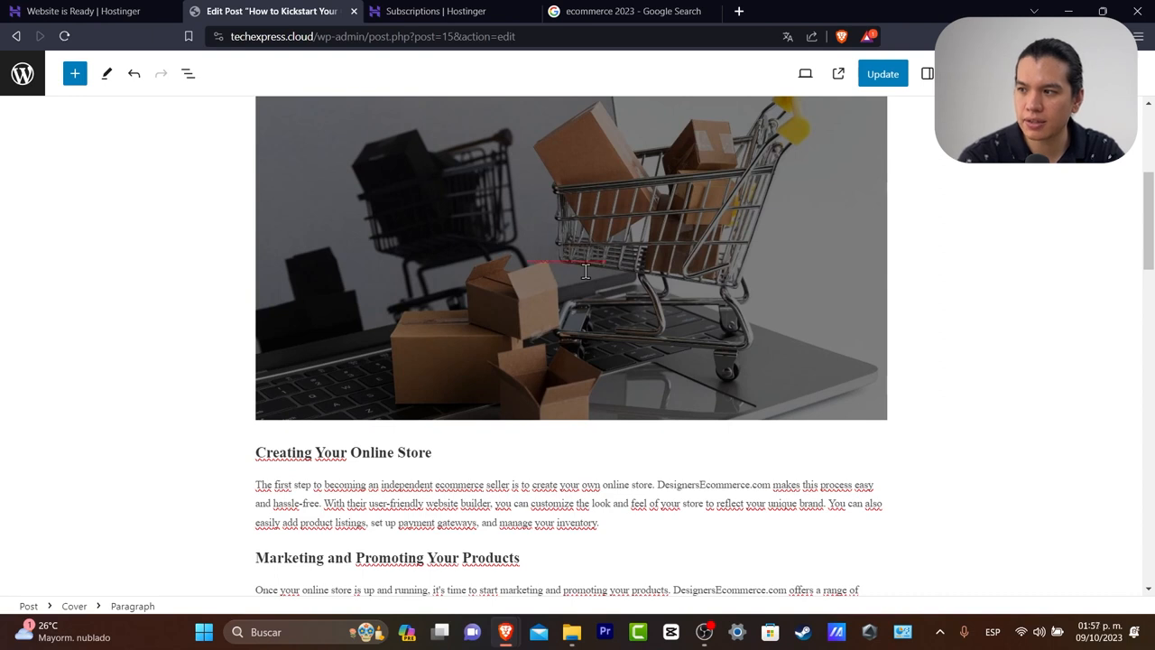
type("line")
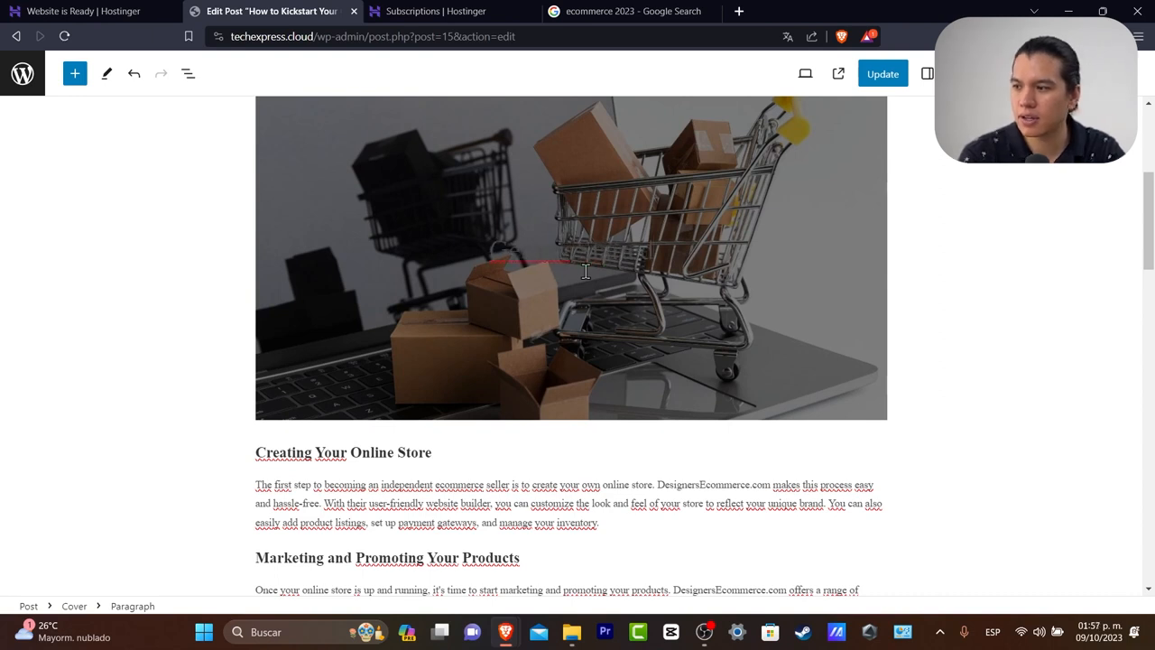
double_click(586, 271)
left_click(585, 272)
triple_click(539, 259)
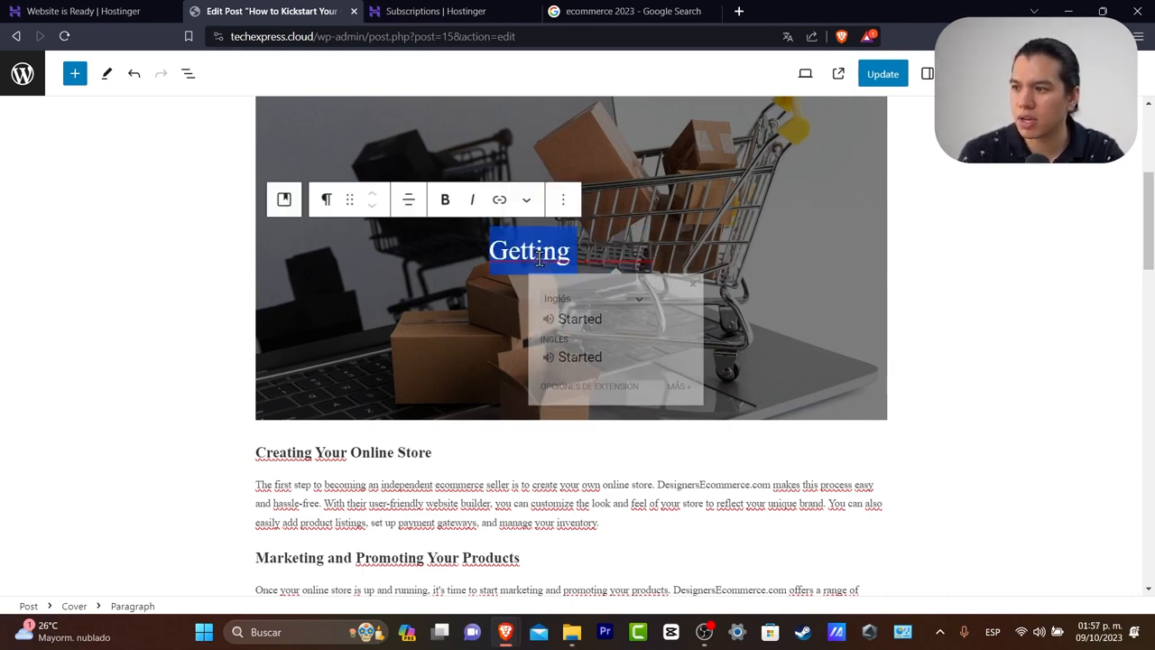
left_click(445, 199)
left_click(529, 200)
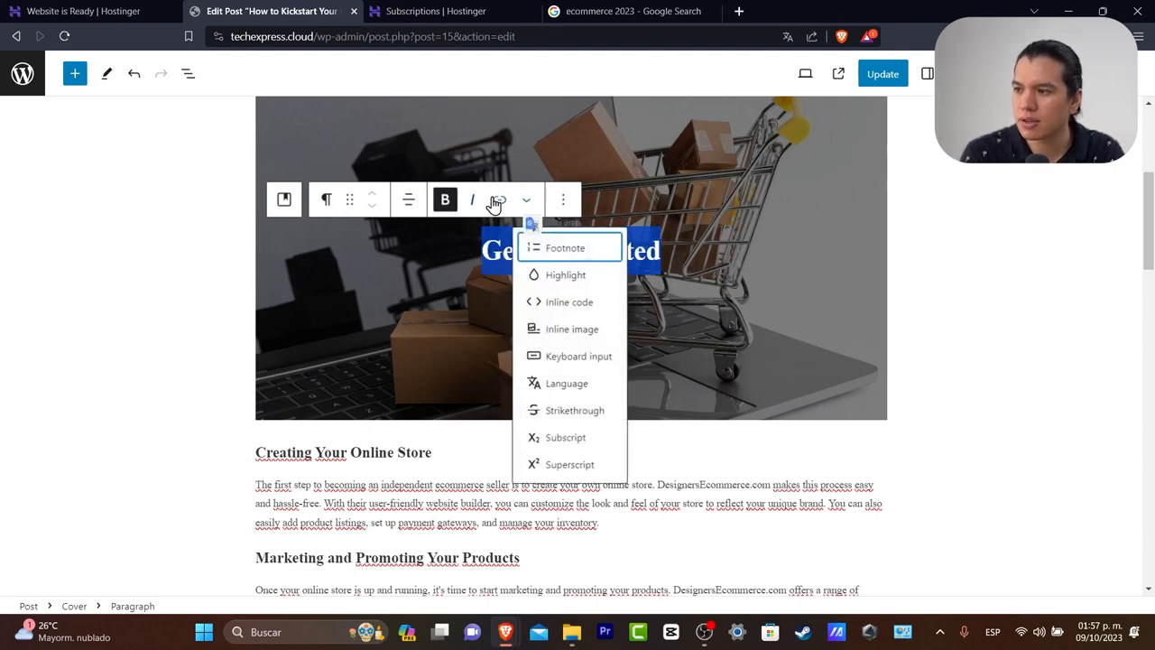
left_click(563, 201)
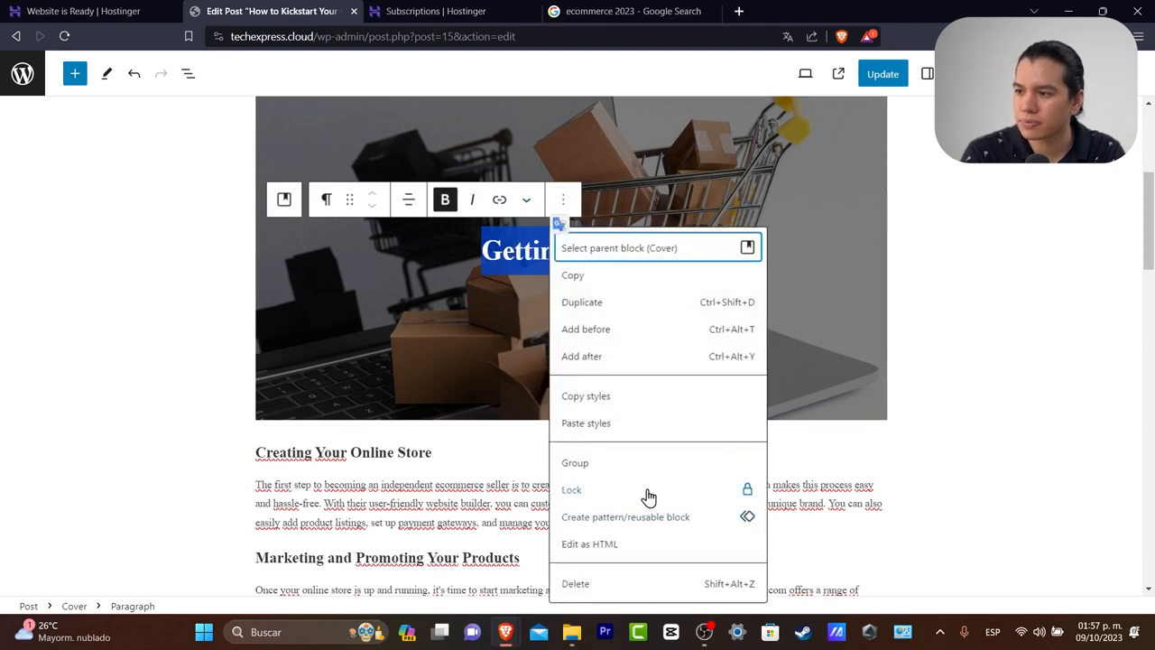
- Delete the 'Getting Started' text from the cover image
left_click(827, 411)
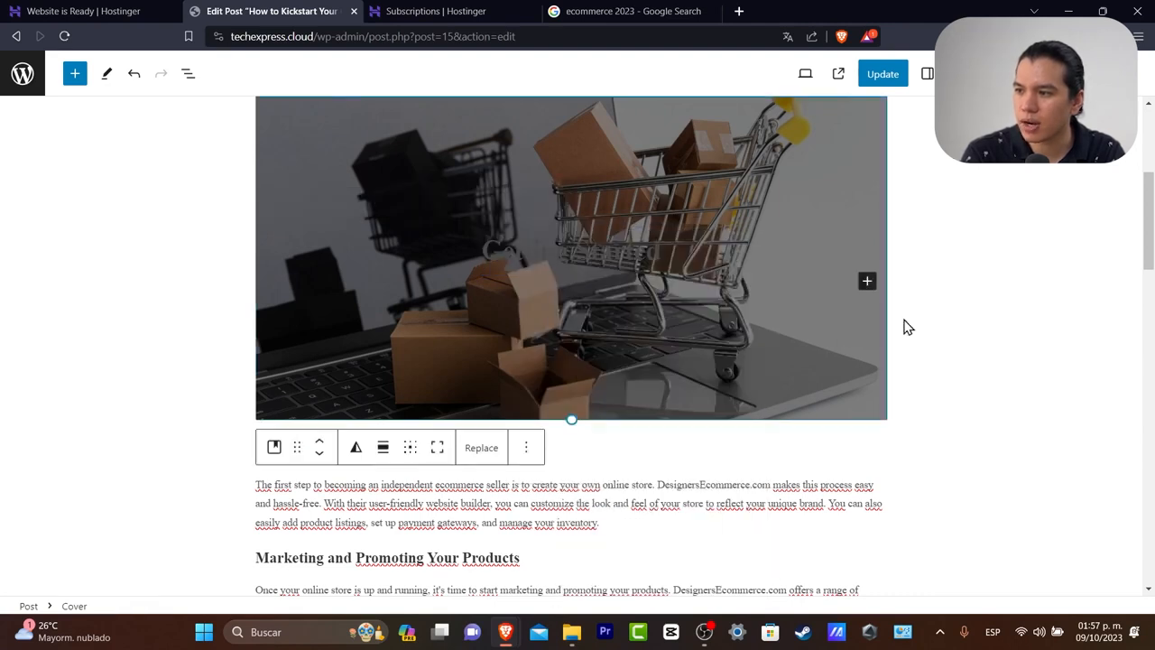
left_click(622, 263)
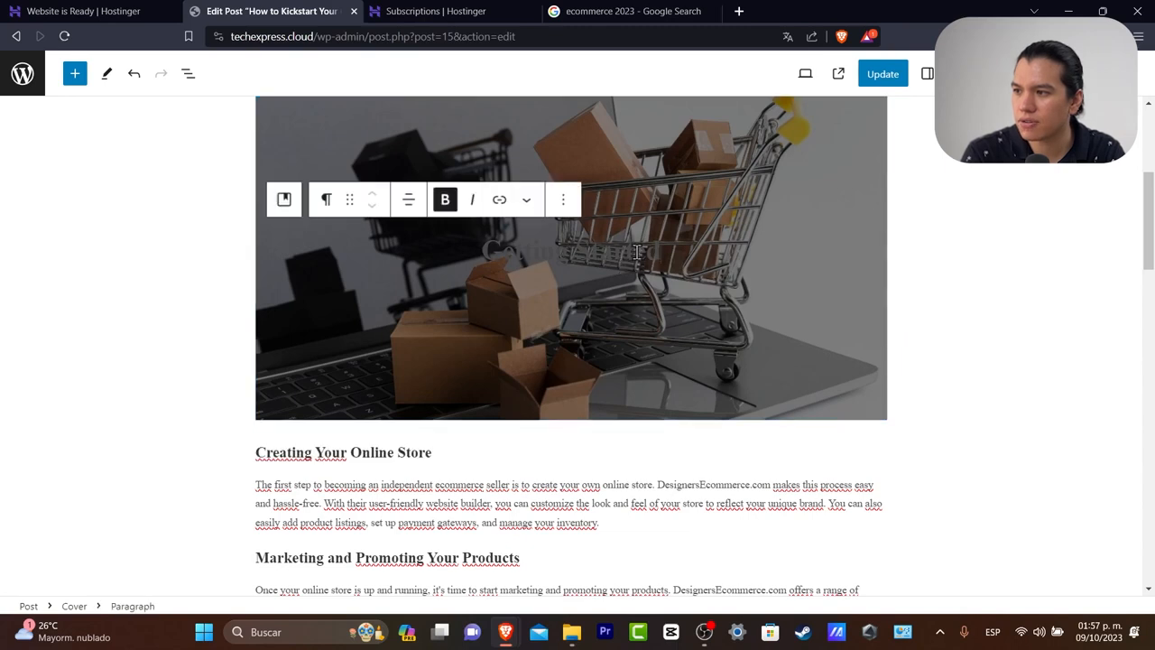
triple_click(651, 255)
left_click(563, 200)
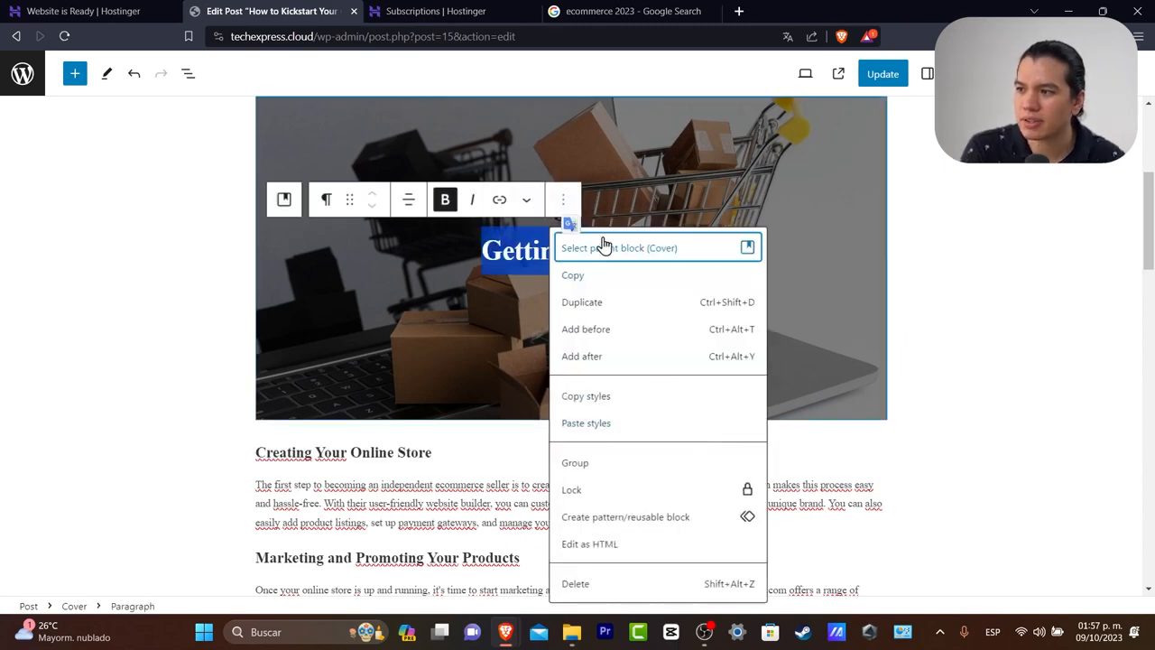
left_click(560, 204)
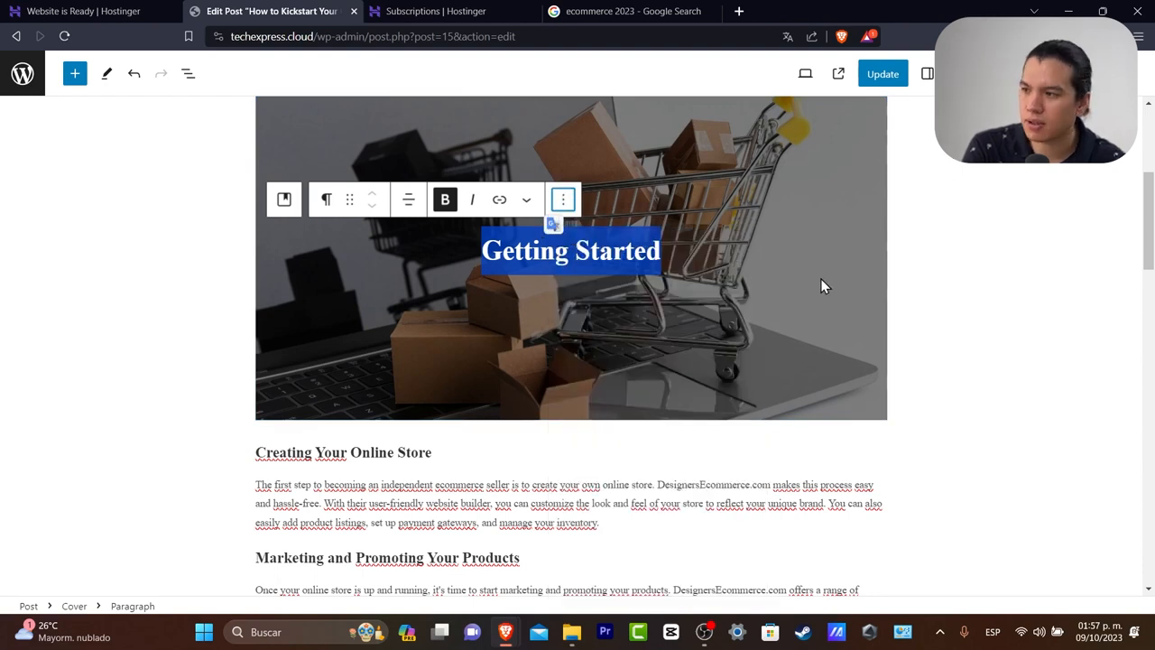
left_click(866, 280)
left_click(654, 253)
double_click(649, 252)
left_click(650, 250)
triple_click(635, 255)
key("BackSpace")
- Deselect the cover block and save the post with Update
left_click(898, 263)
left_click(716, 278)
left_click(673, 242)
left_click(968, 247)
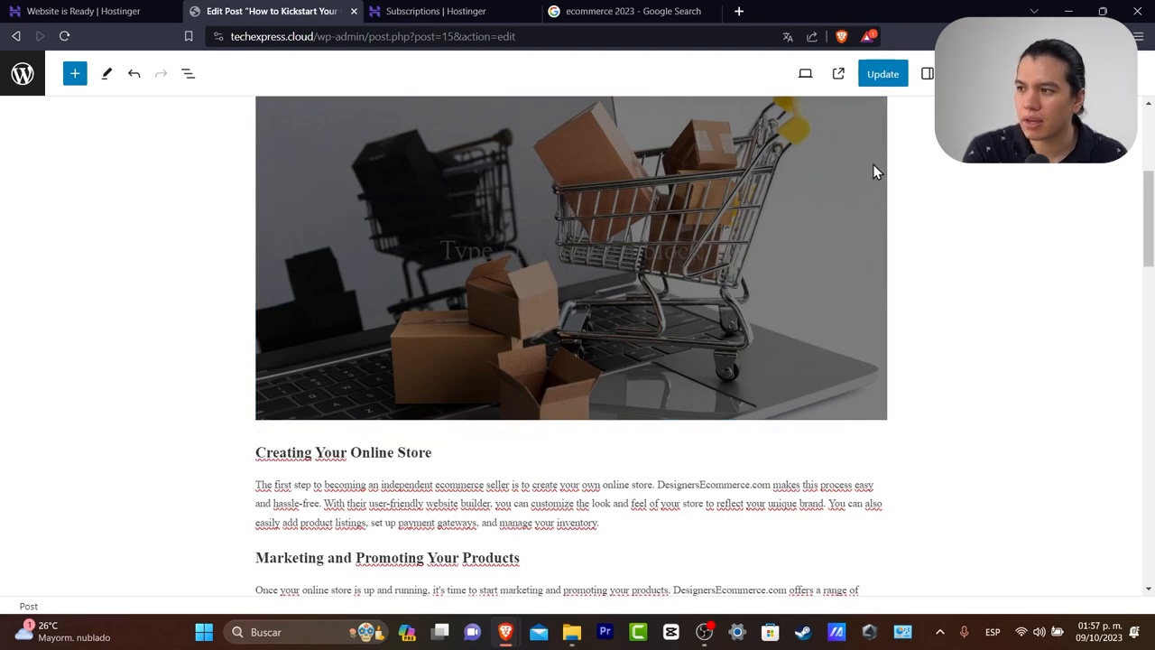
left_click(882, 80)
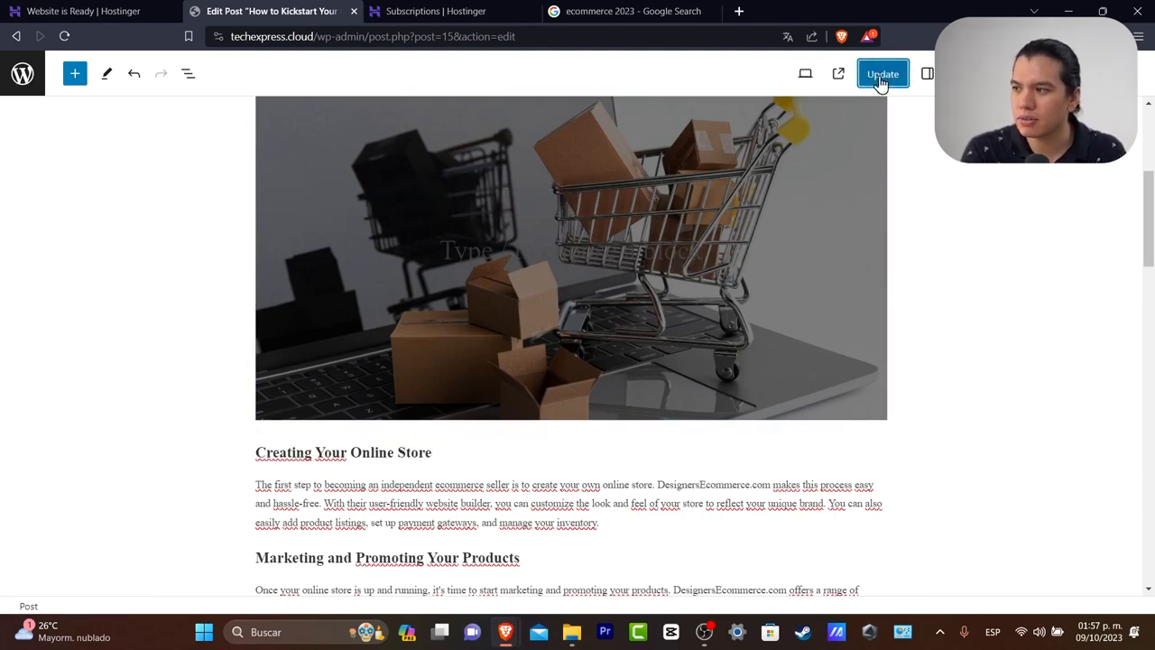
- Centre the Creating Your Online Store heading and its first paragraph
scroll(599, 273, "down", 2)
left_click(538, 254)
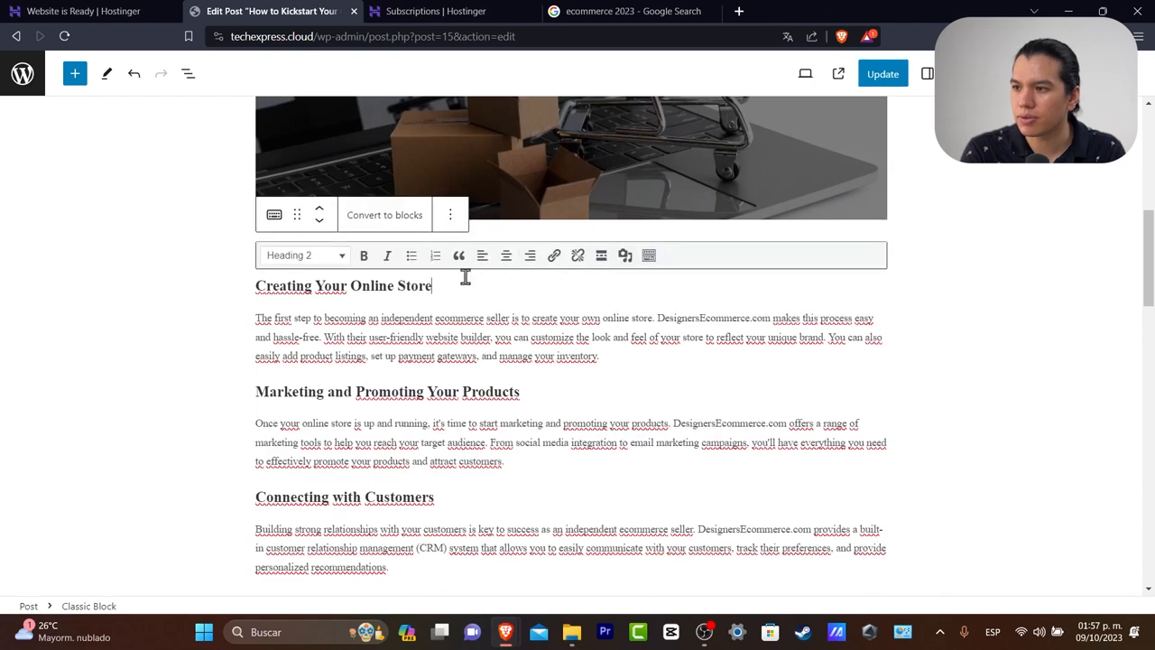
left_click_drag(447, 285, 250, 298)
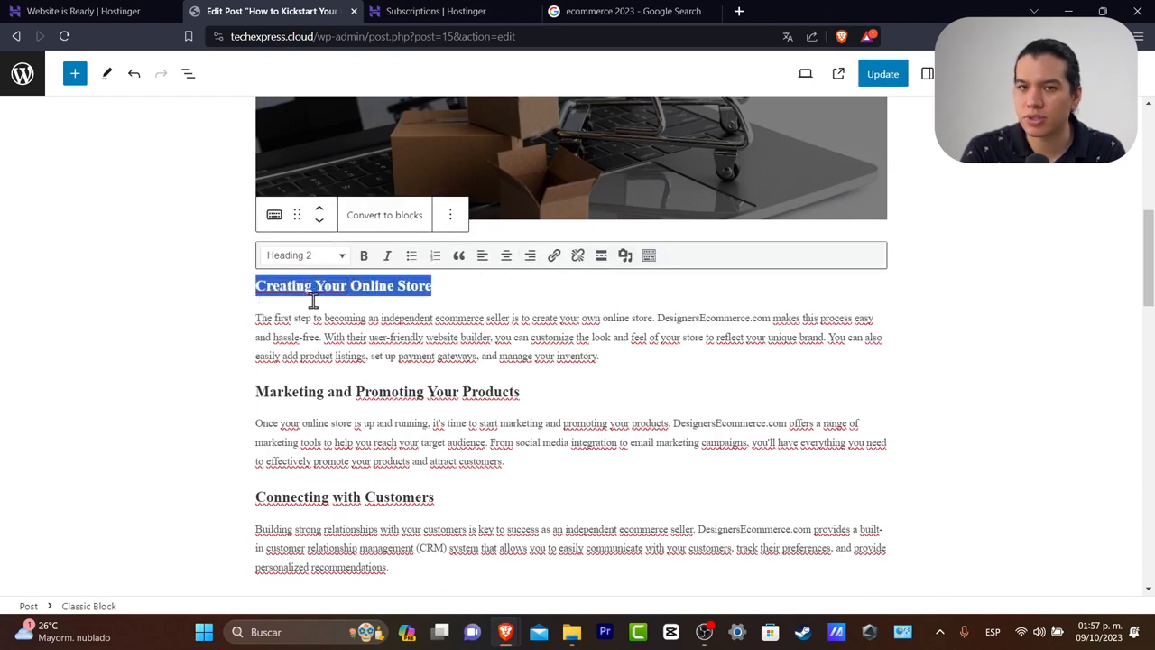
left_click(507, 255)
left_click(694, 302)
left_click_drag(554, 401, 259, 390)
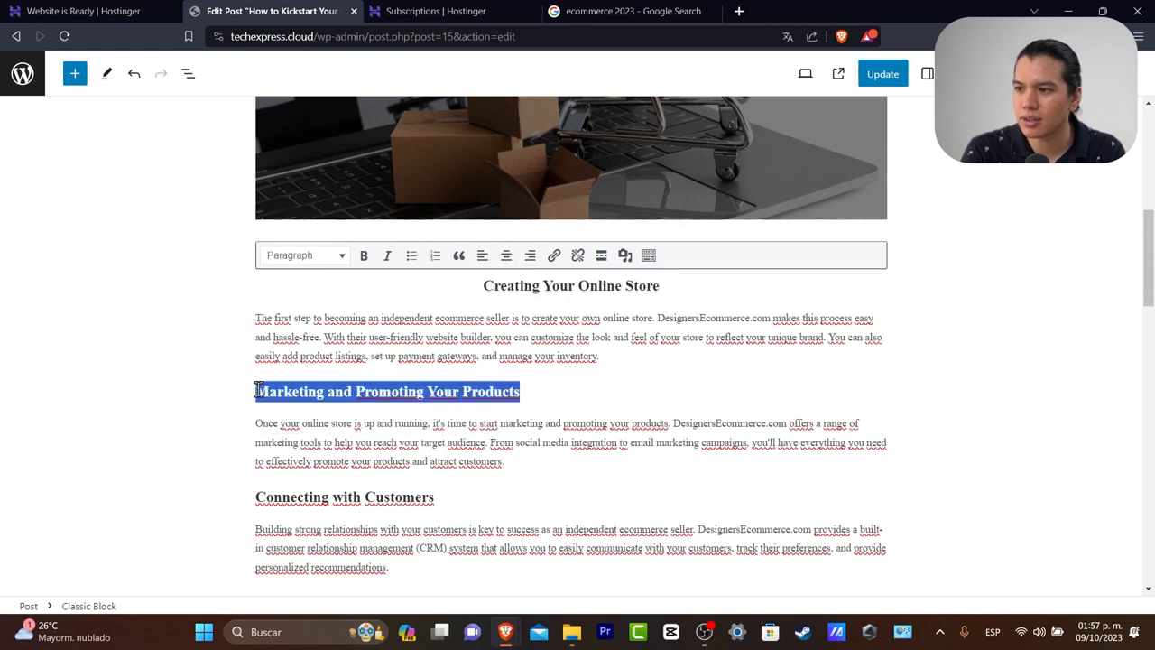
left_click(506, 256)
- Select the remaining classic content through Support and Resources and convert it to blocks
left_click(613, 397)
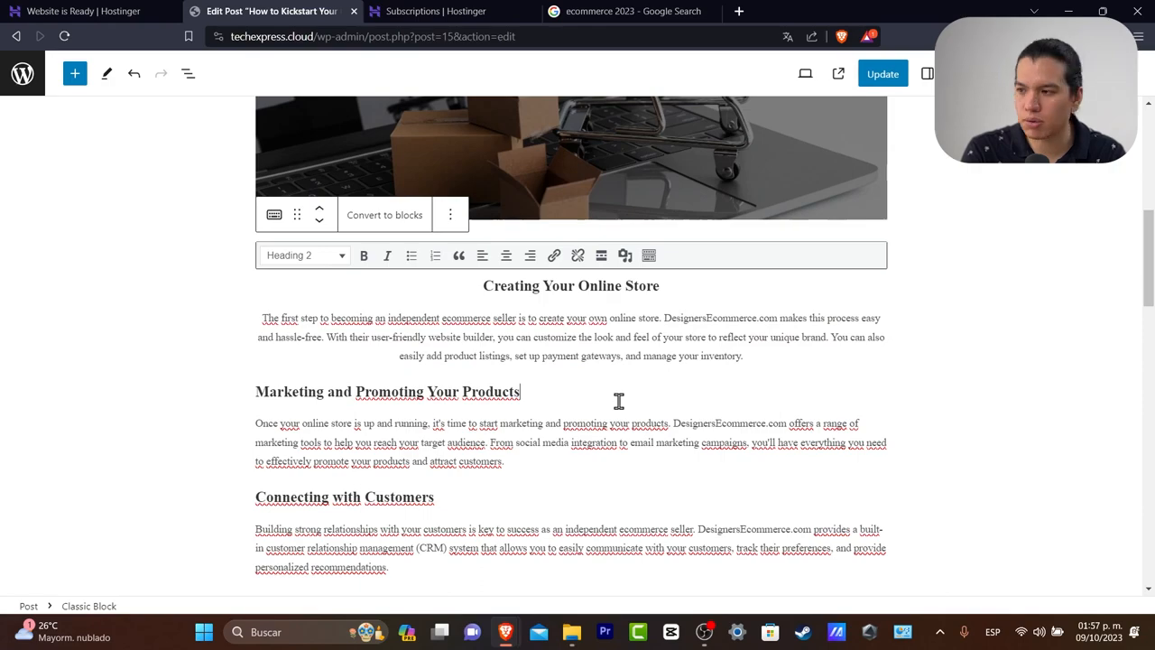
key("ctrl+a")
left_click(591, 308)
left_click_drag(482, 317, 758, 407)
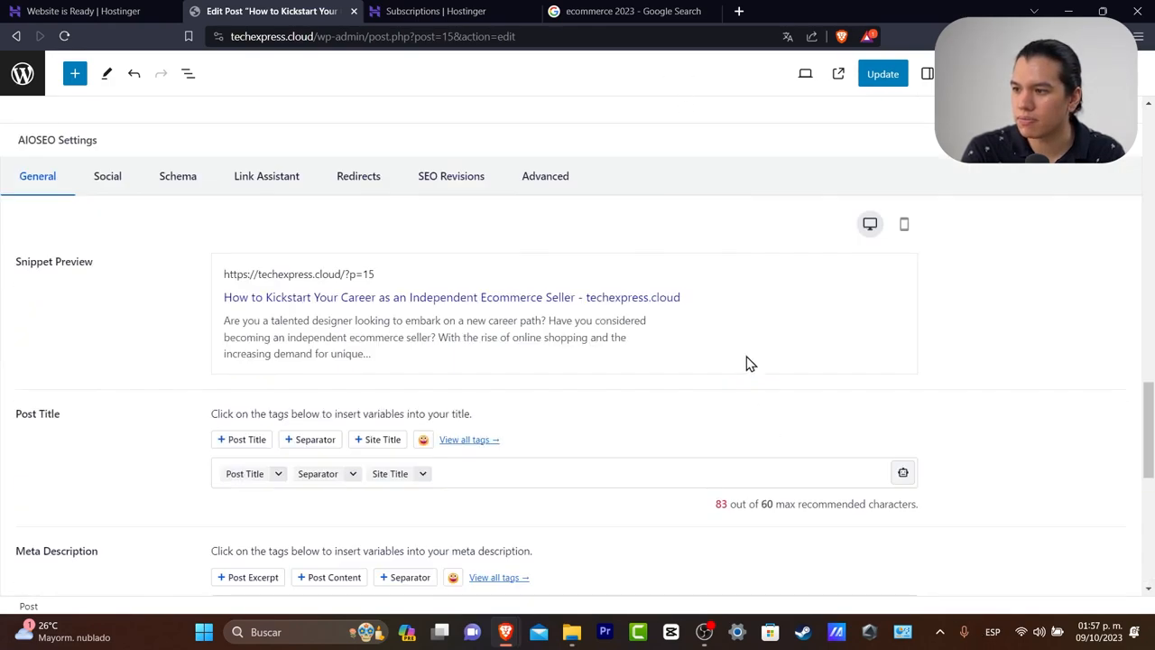
left_click_drag(729, 149, 800, 551)
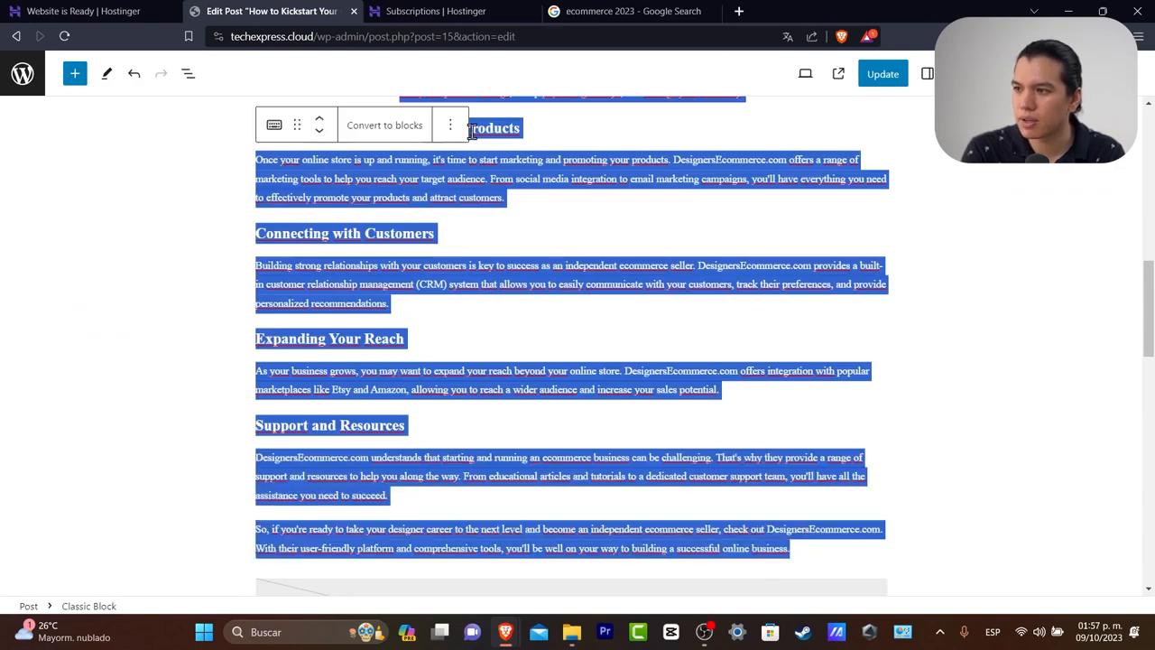
left_click(447, 145)
left_click(418, 128)
- Delete the empty Image placeholder at the end of the post
left_click(598, 346)
left_click(505, 430)
scroll(511, 424, "down", 5)
left_click(569, 281)
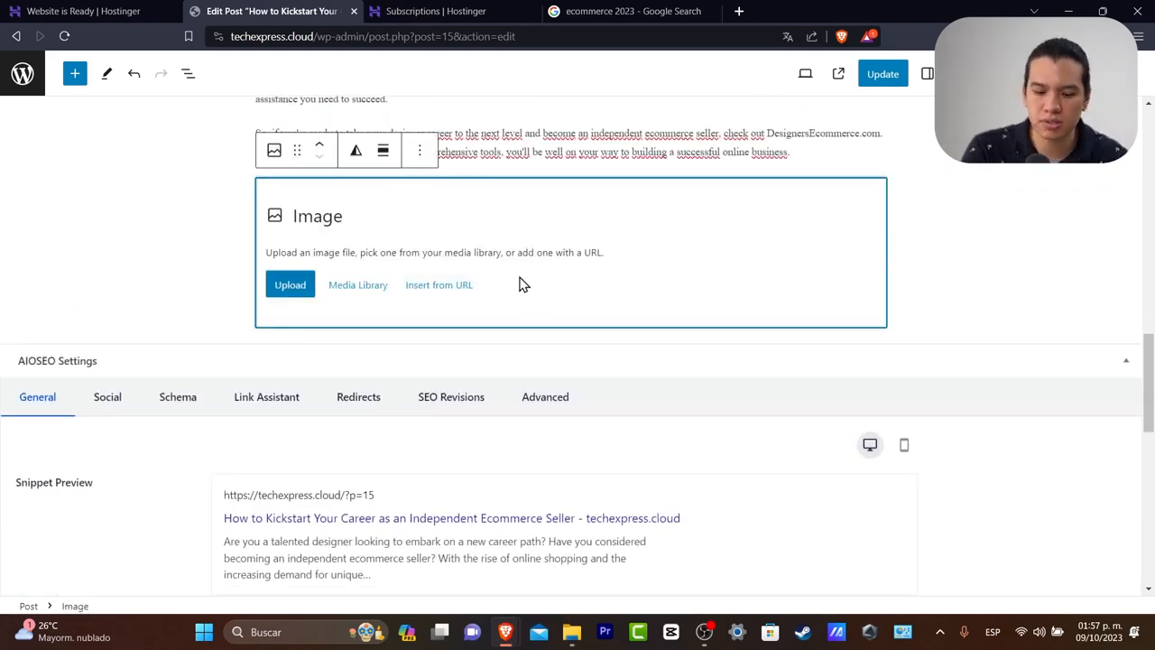
key("Delete")
- Replace the image search with 'dancing gif' in the ecommerce 2023 search tab
scroll(568, 216, "up", 20)
scroll(568, 210, "down", 1)
left_click(623, 11)
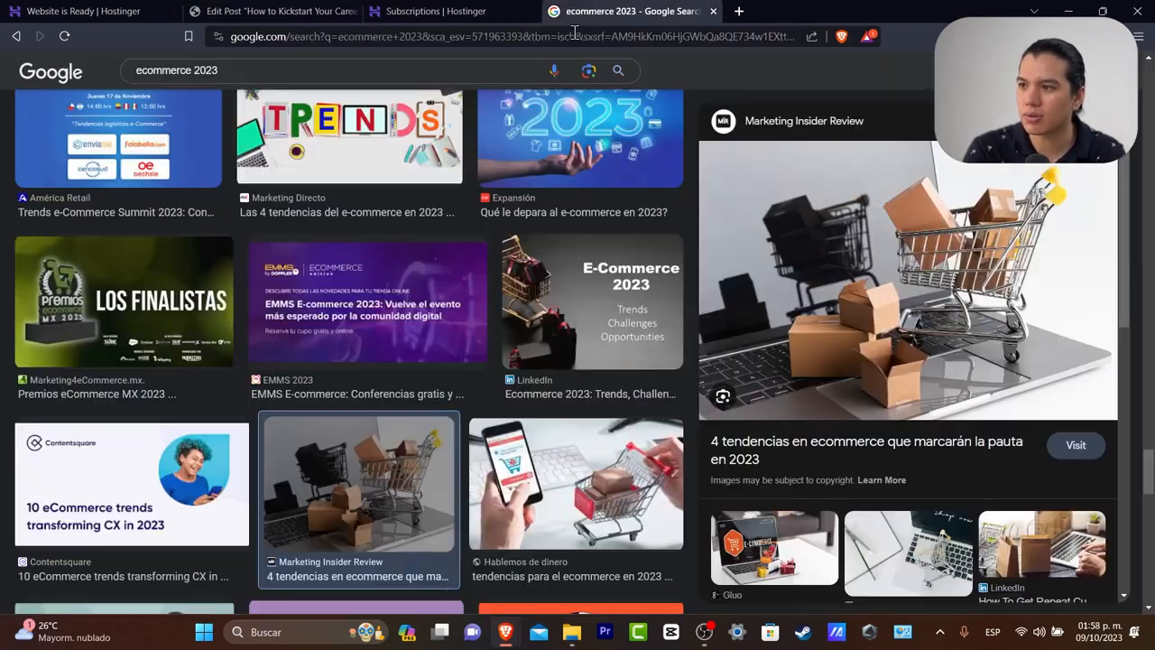
left_click(414, 79)
type("dancing gif")
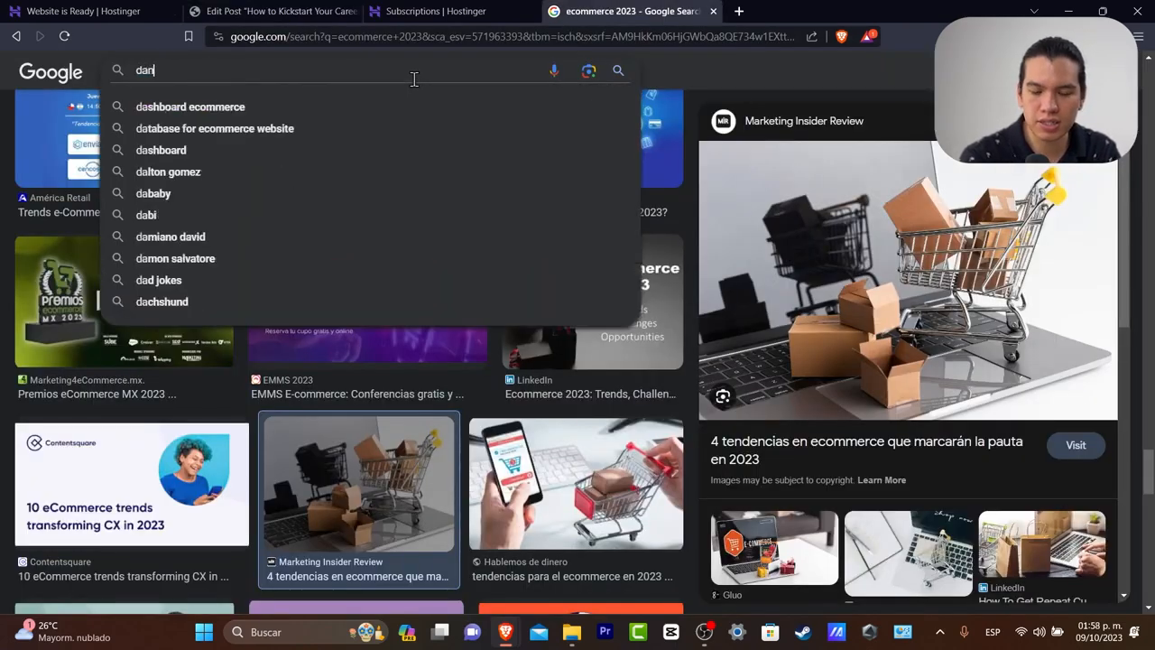
key("Return")
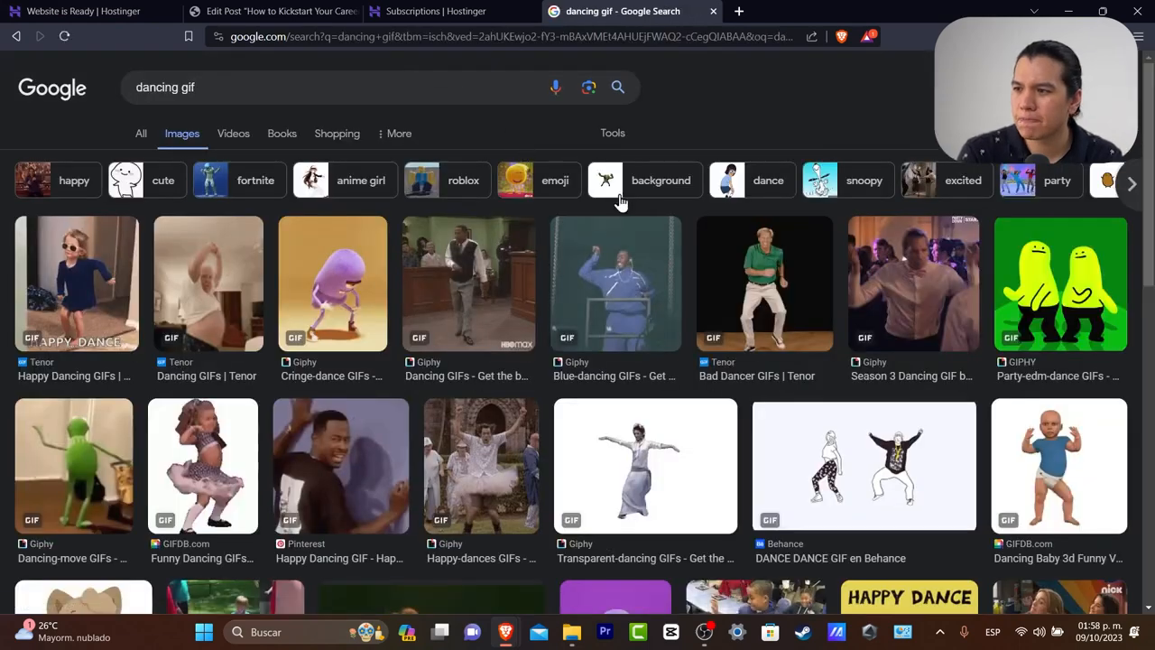
- Copy the Giphy dancing GIF's image address and return to the post editor
left_click(462, 273)
right_click(936, 237)
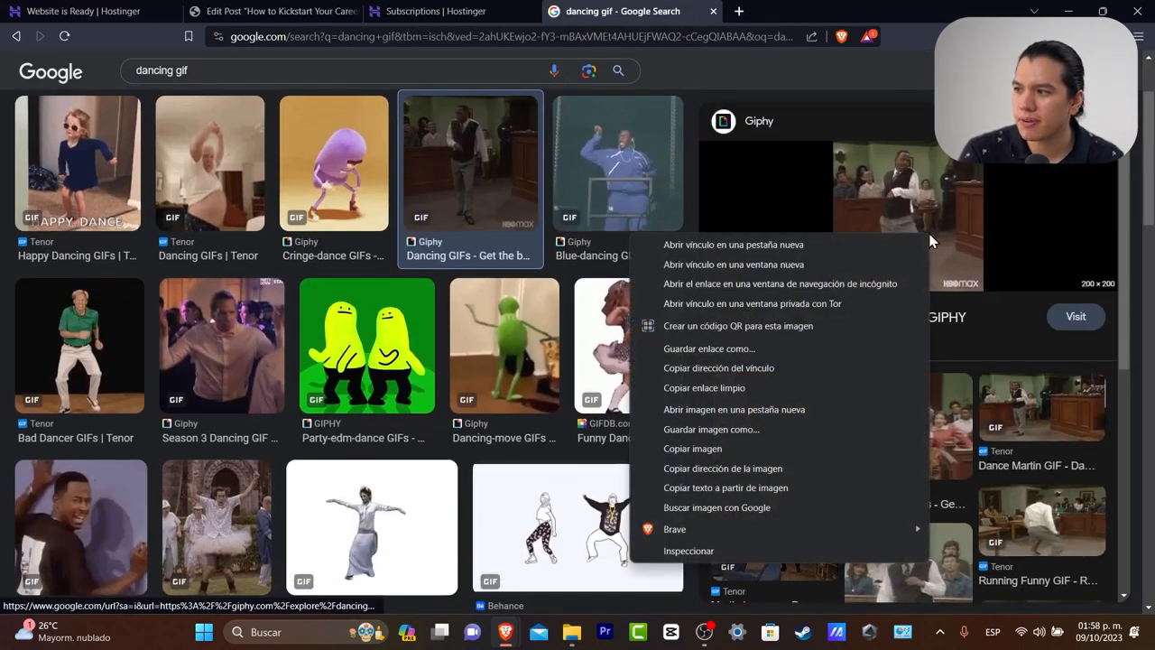
left_click(848, 466)
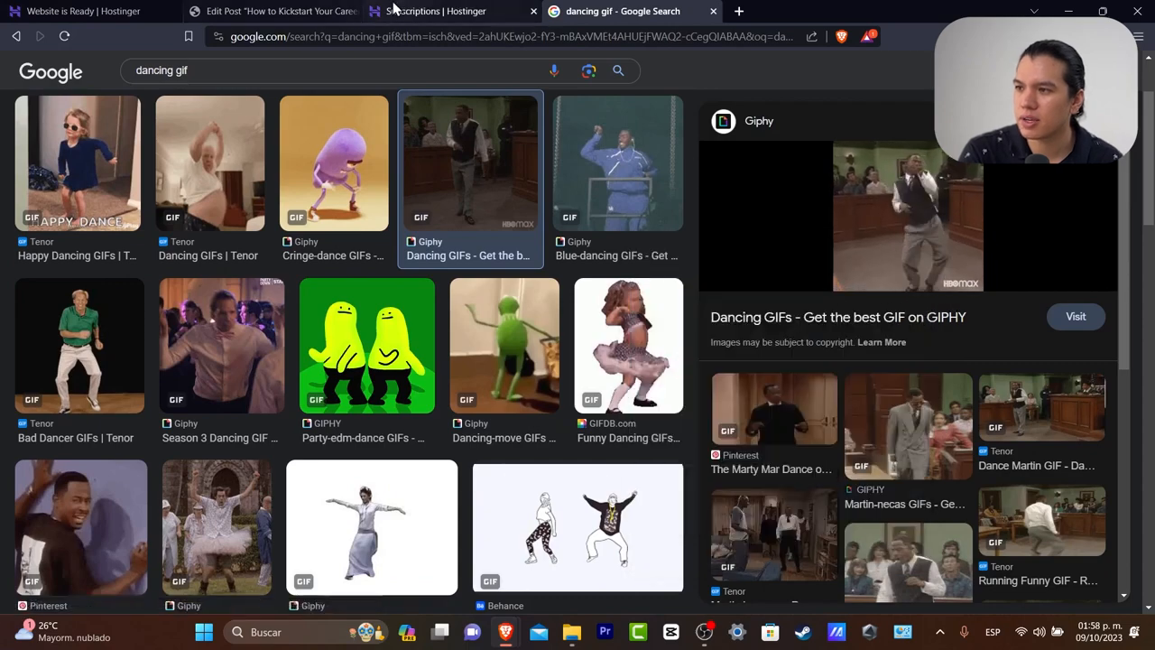
left_click(270, 11)
scroll(659, 512, "down", 7)
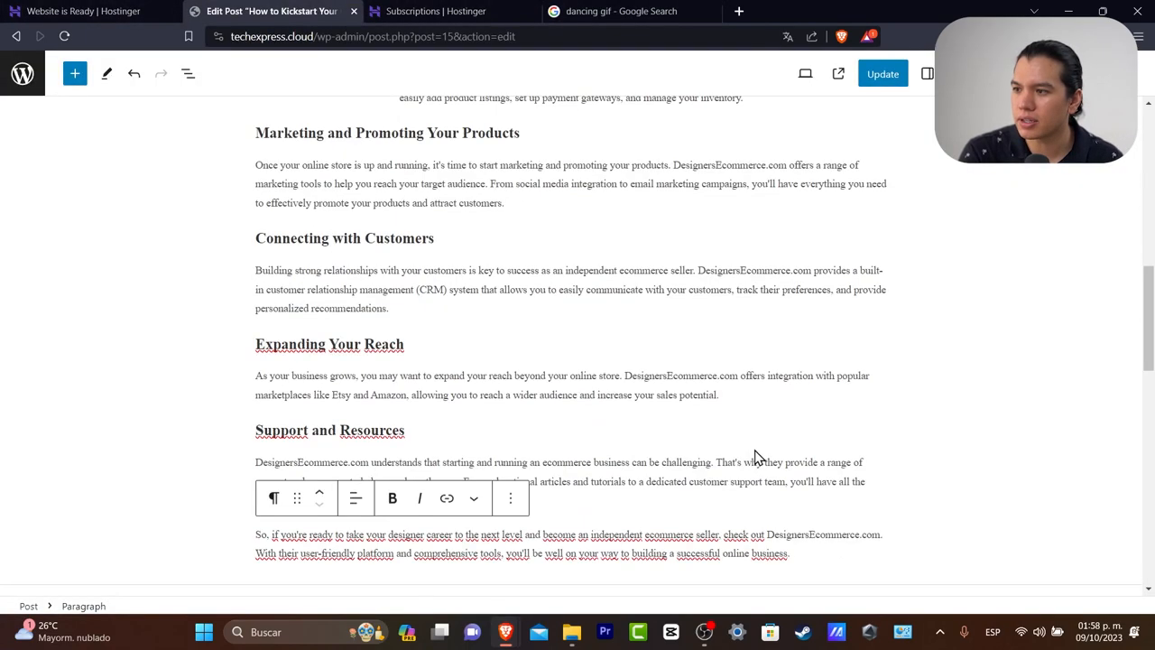
- Insert empty lines above the Connecting with Customers heading
scroll(719, 461, "up", 2)
left_click(424, 339)
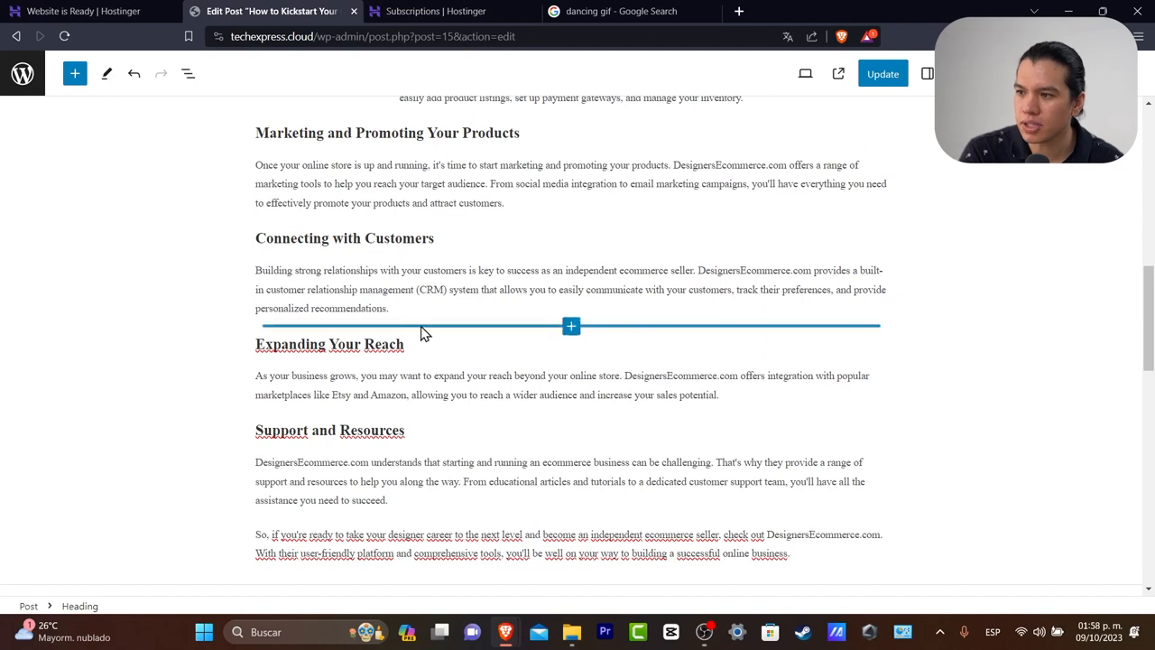
left_click(409, 306)
left_click(463, 231)
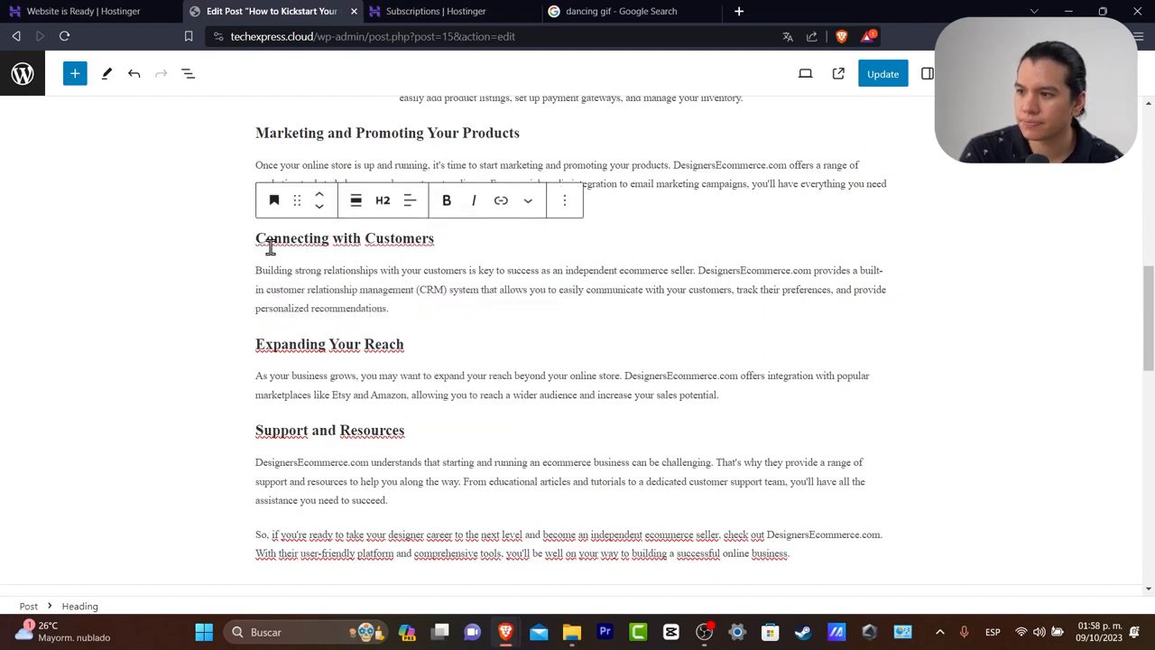
key("Return")
key("Return")
key("Return")
left_click(376, 164)
left_click(75, 73)
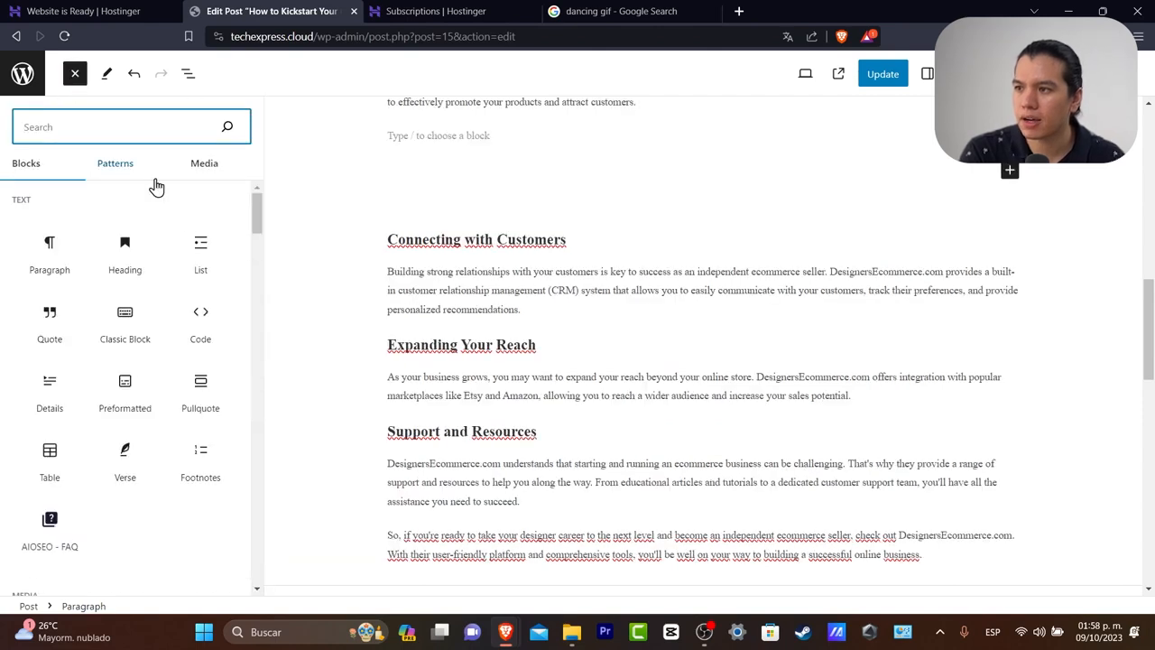
left_click(408, 190)
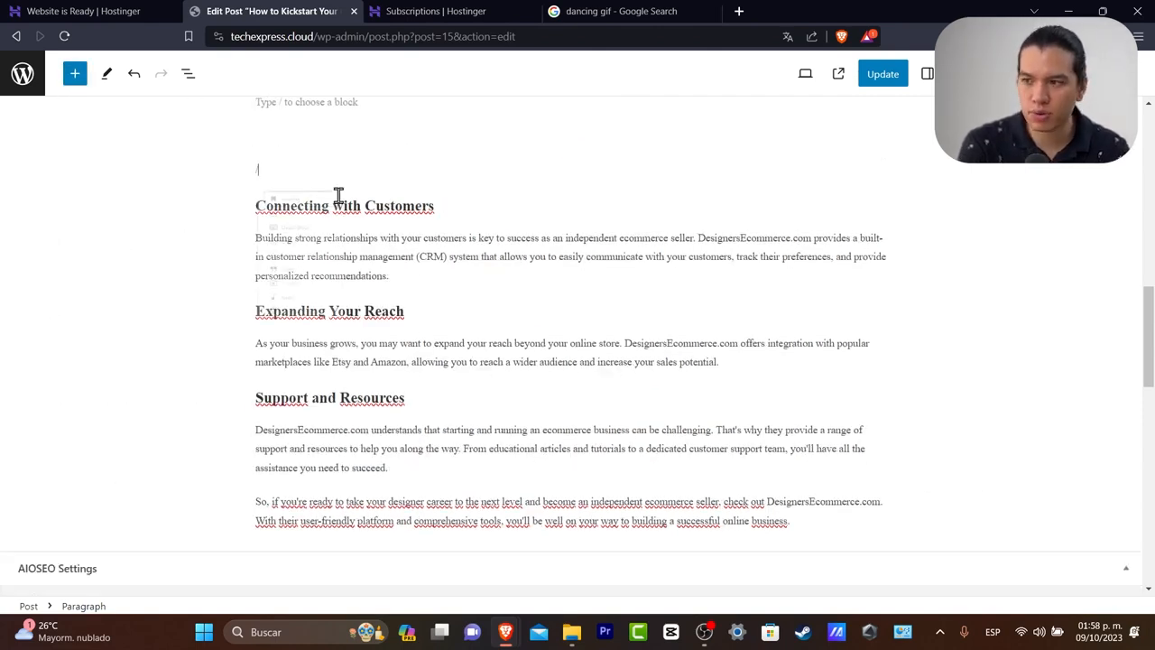
- Add an Image block there using the pasted dancing GIF URL
type("/")
left_click(358, 231)
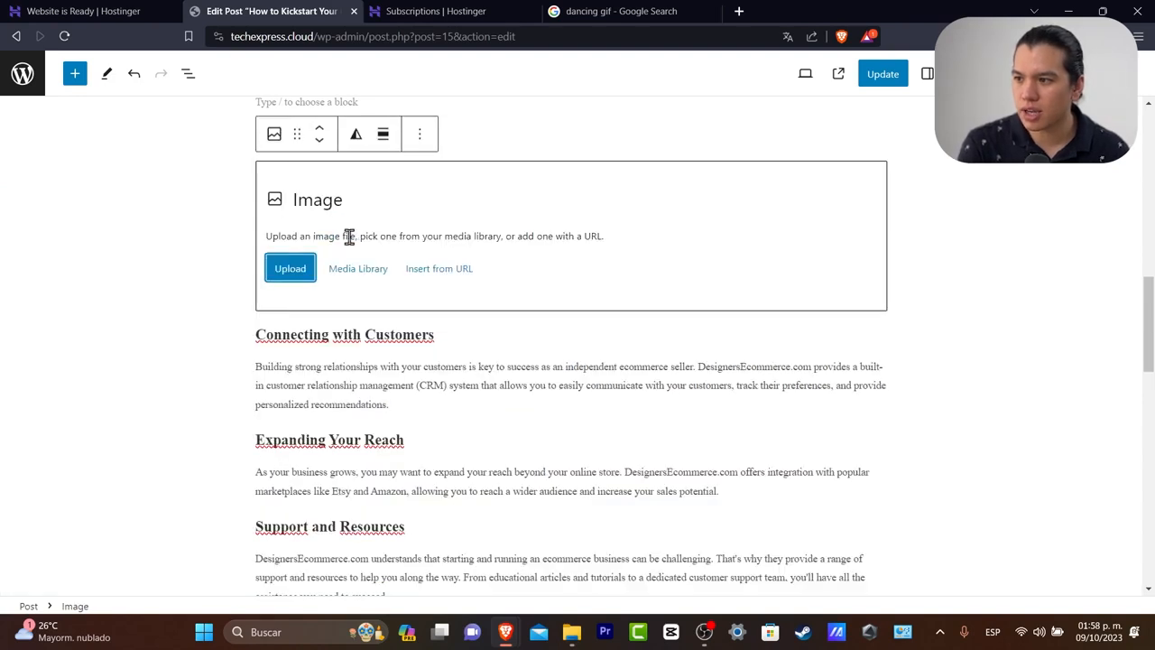
left_click(438, 269)
key("ctrl+v")
left_click(509, 305)
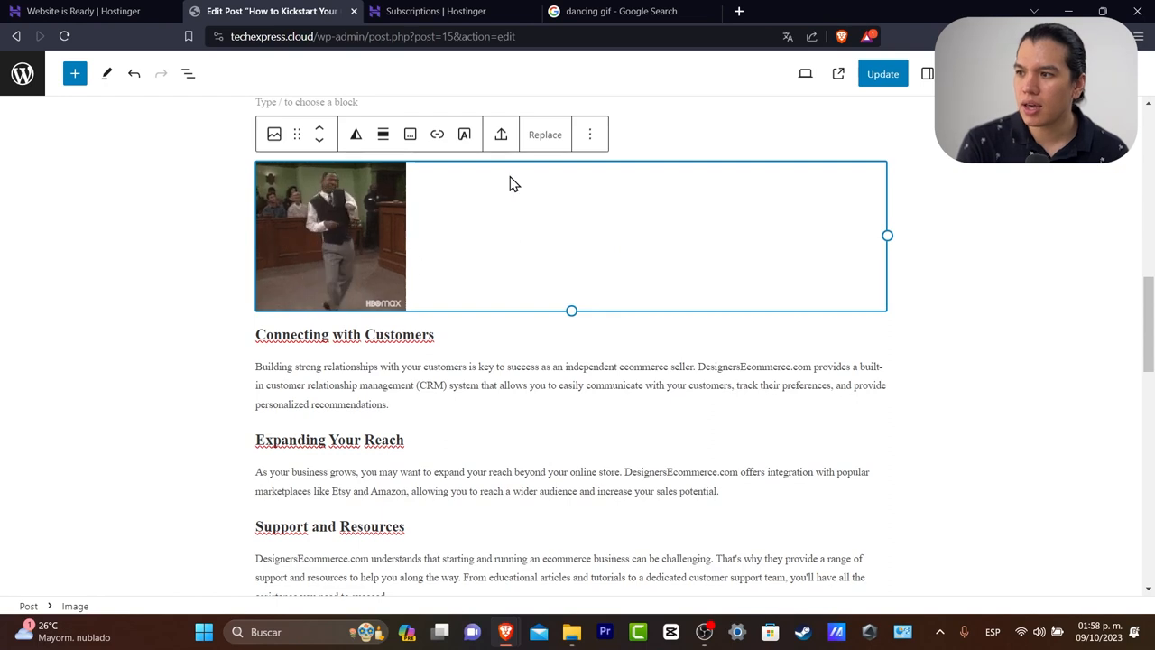
- Centre the GIF, enlarge it to about 287 px wide, and update the post
left_click(588, 137)
left_click(297, 134)
left_click_drag(567, 209, 396, 232)
left_click(475, 241)
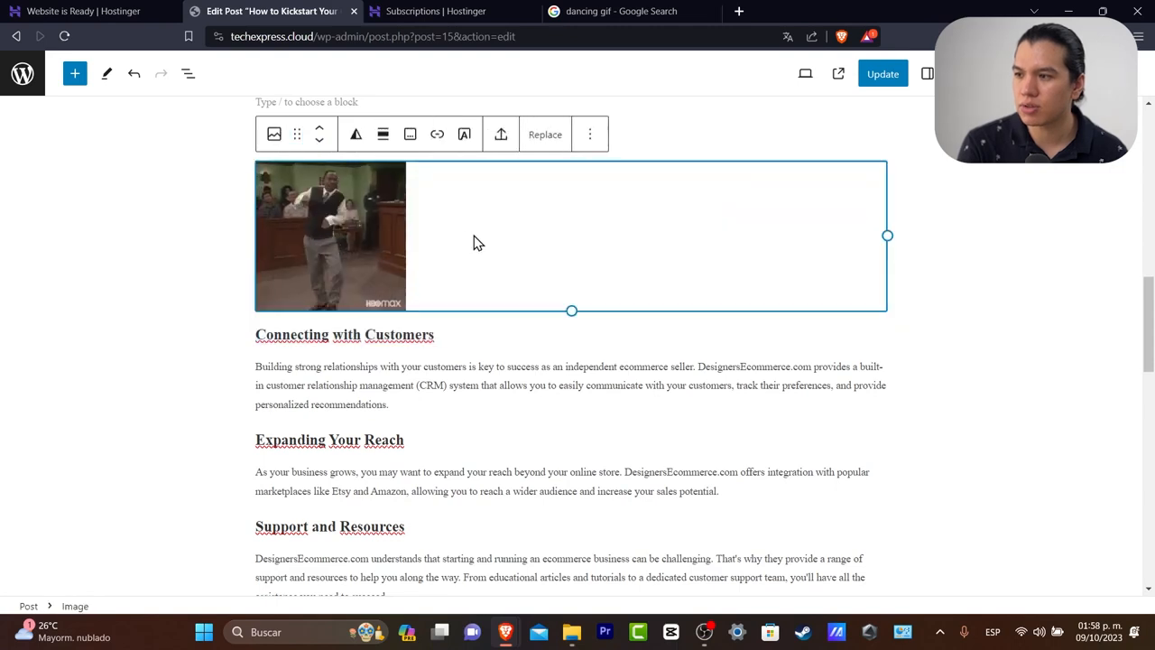
left_click(383, 137)
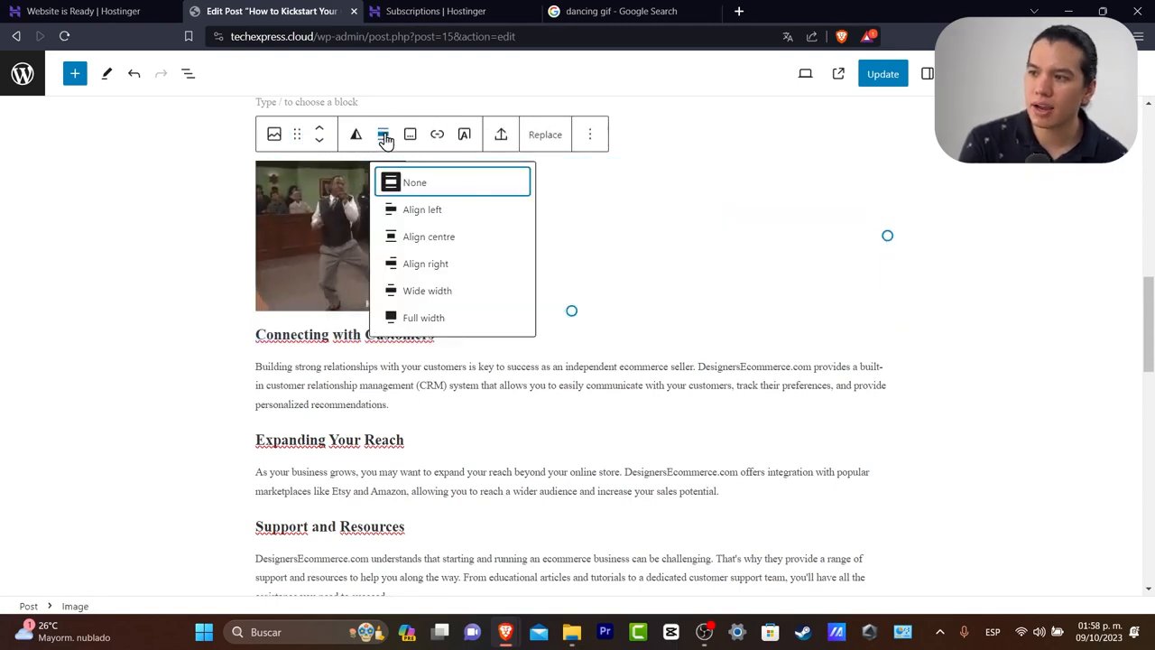
left_click(488, 238)
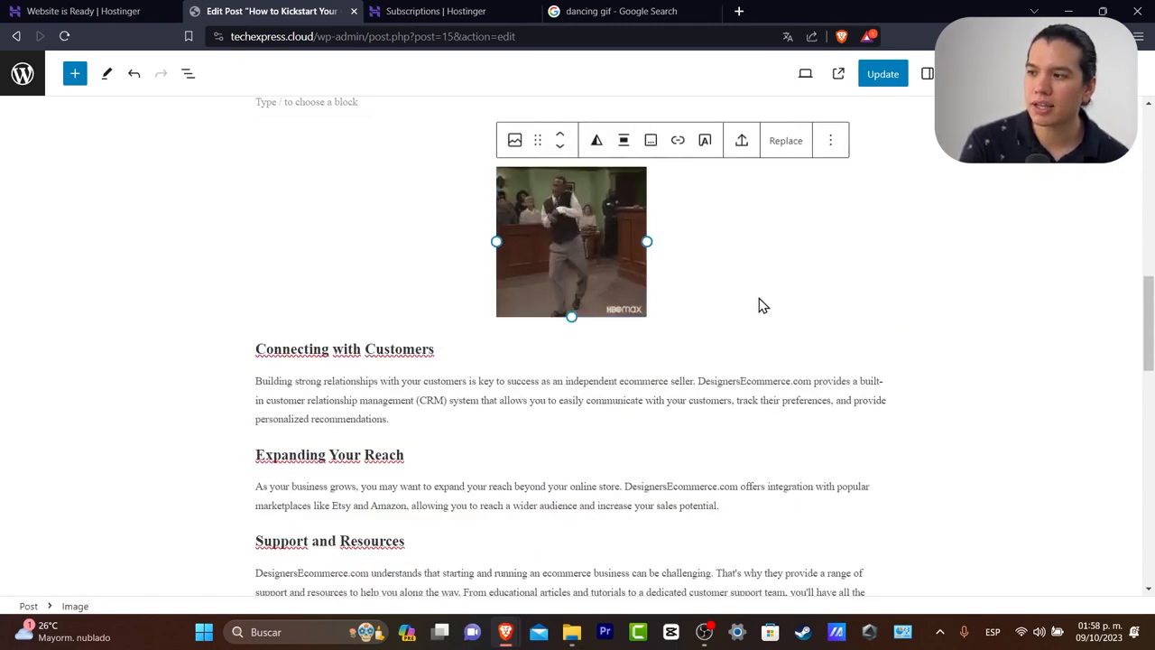
left_click_drag(643, 241, 703, 271)
left_click(897, 387)
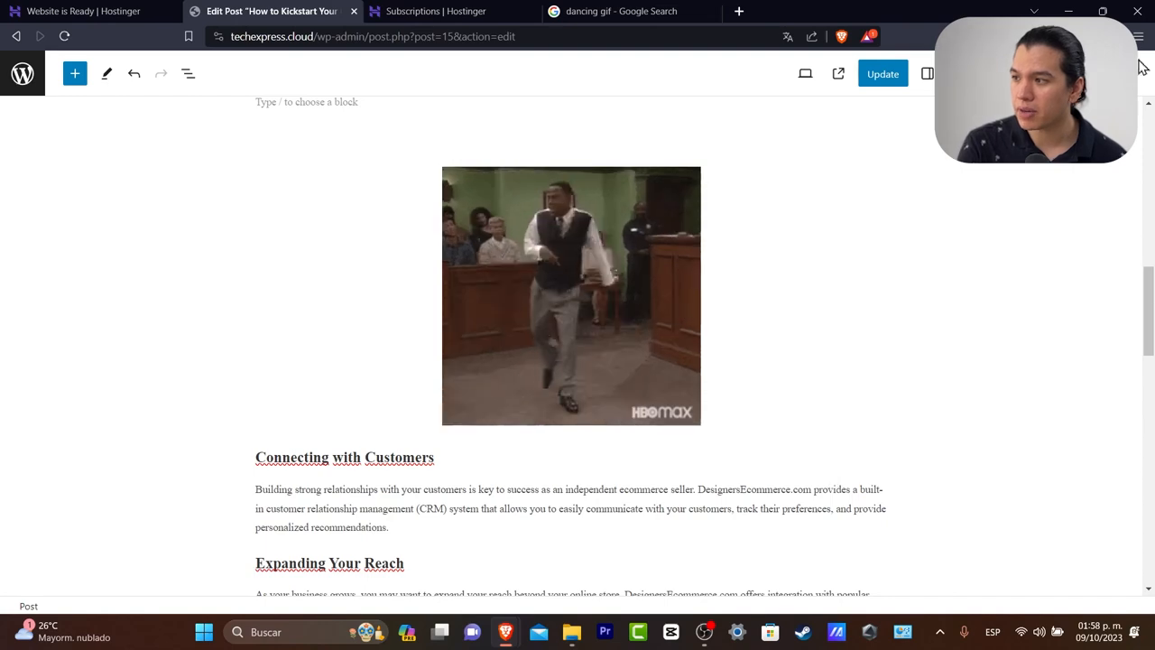
left_click(880, 82)
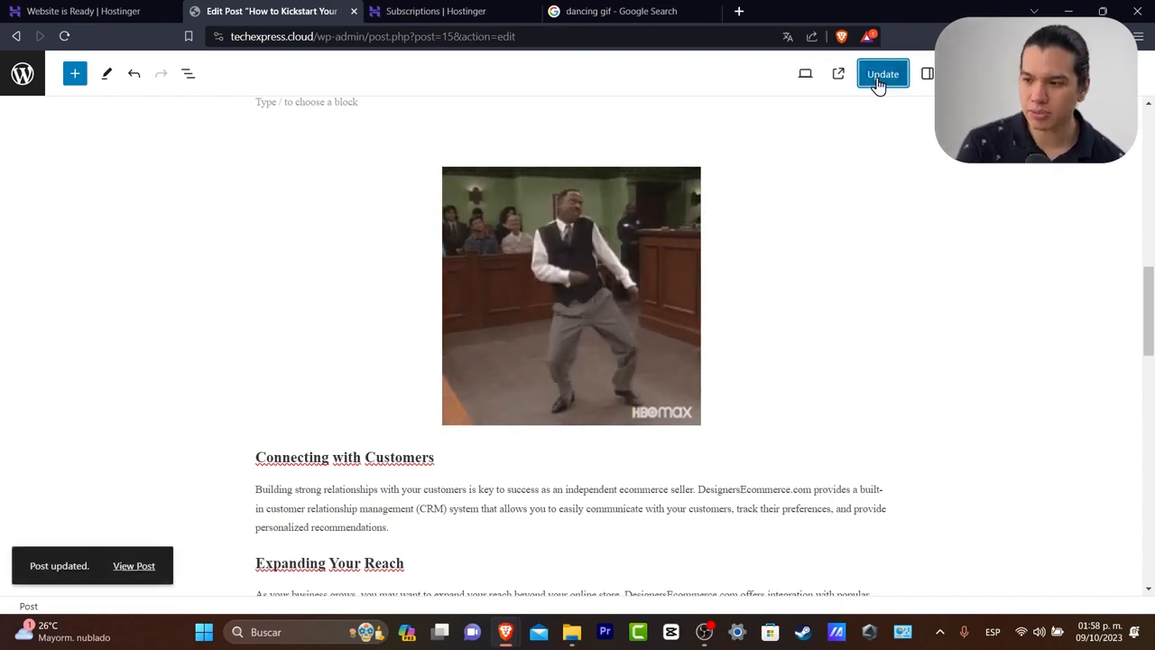
- Scroll through the updated post, then return to the All Posts list via the W logo
scroll(916, 190, "down", 10)
scroll(916, 185, "down", 3)
scroll(917, 198, "up", 8)
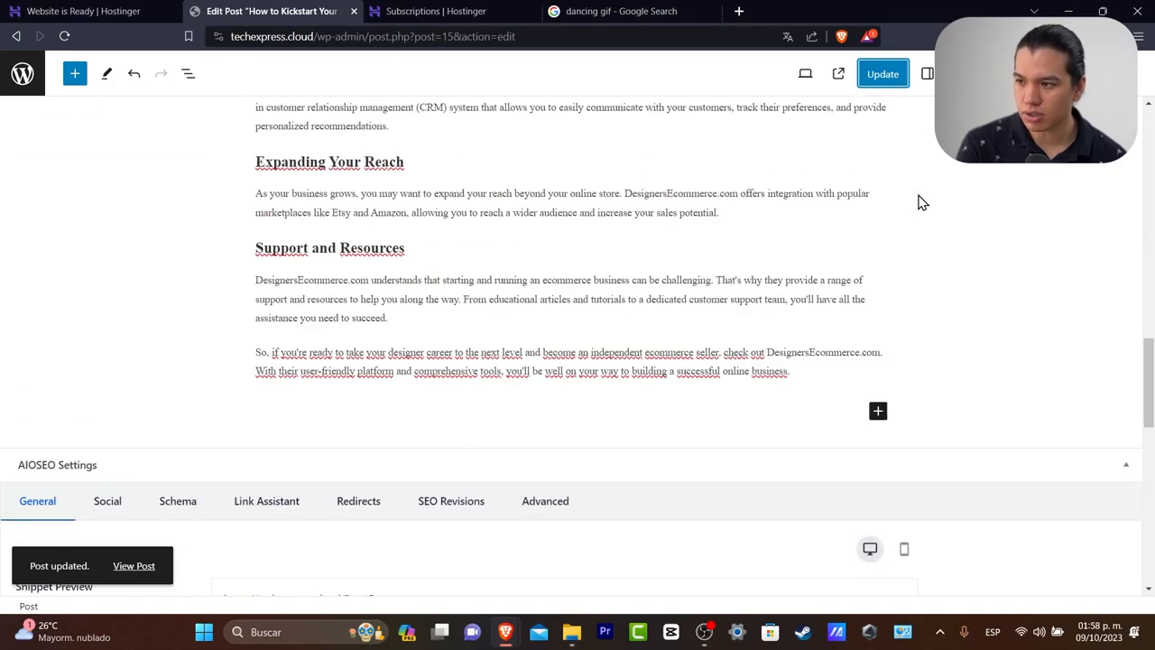
scroll(921, 217, "down", 4)
left_click(877, 210)
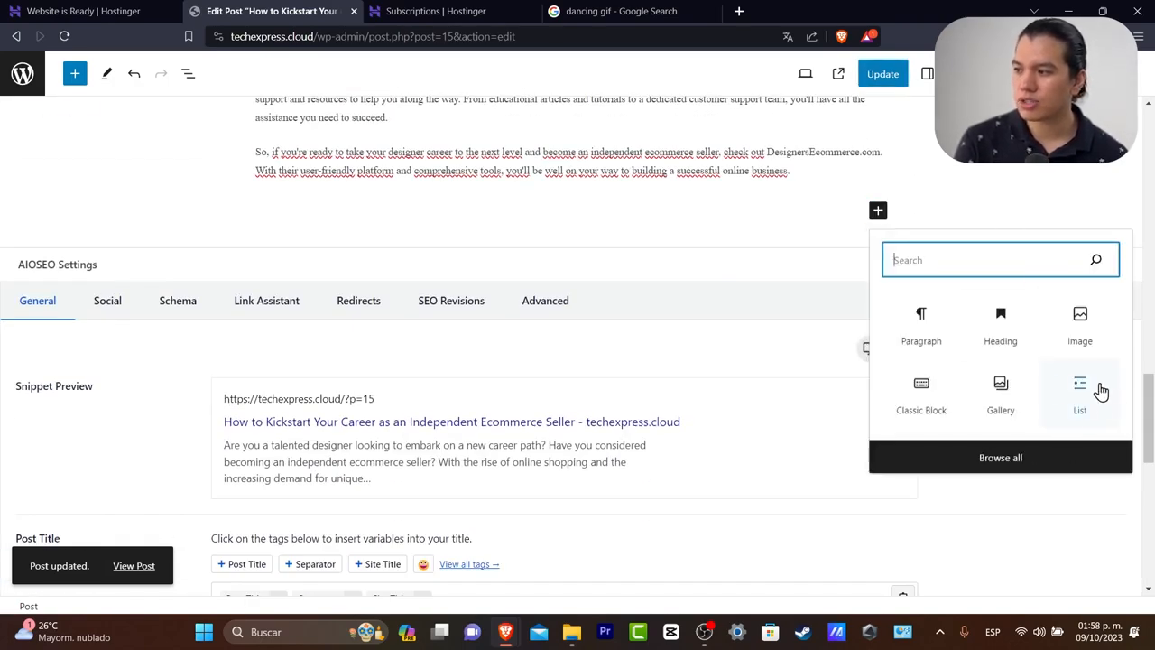
left_click(591, 247)
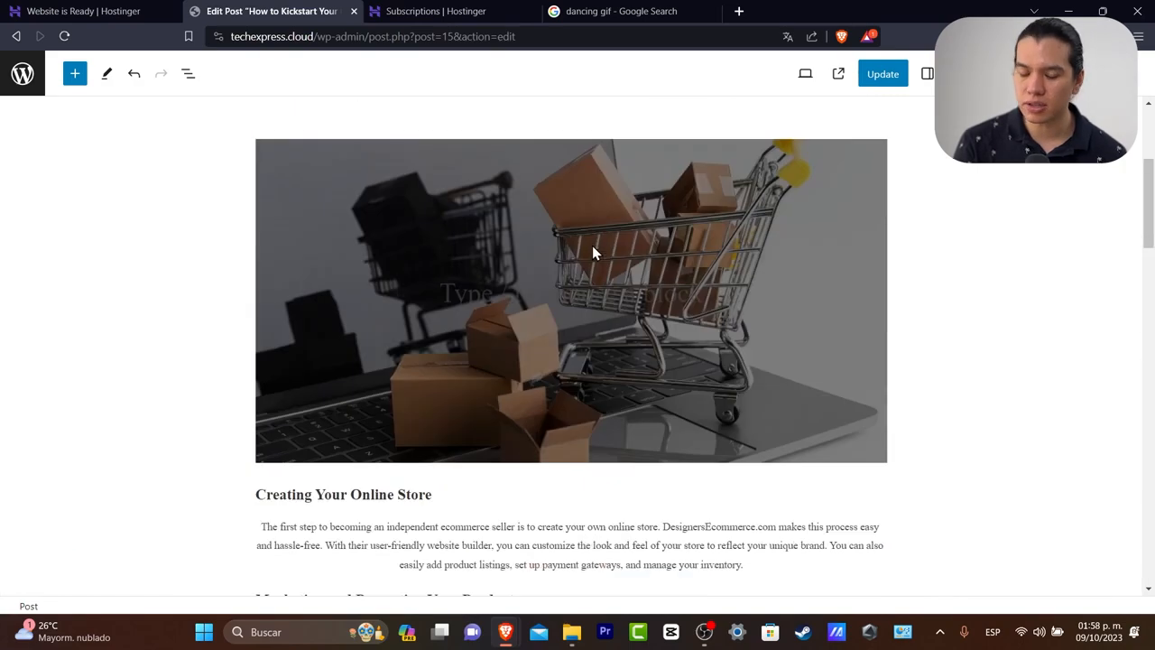
scroll(601, 265, "up", 4)
scroll(607, 269, "down", 12)
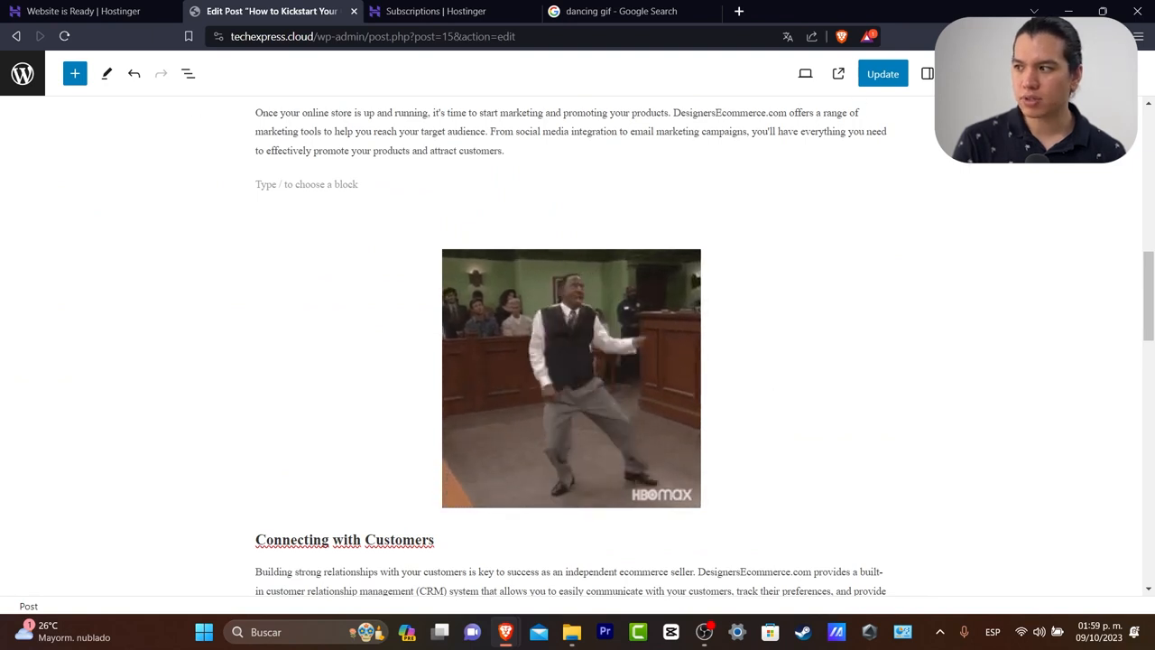
left_click(1128, 73)
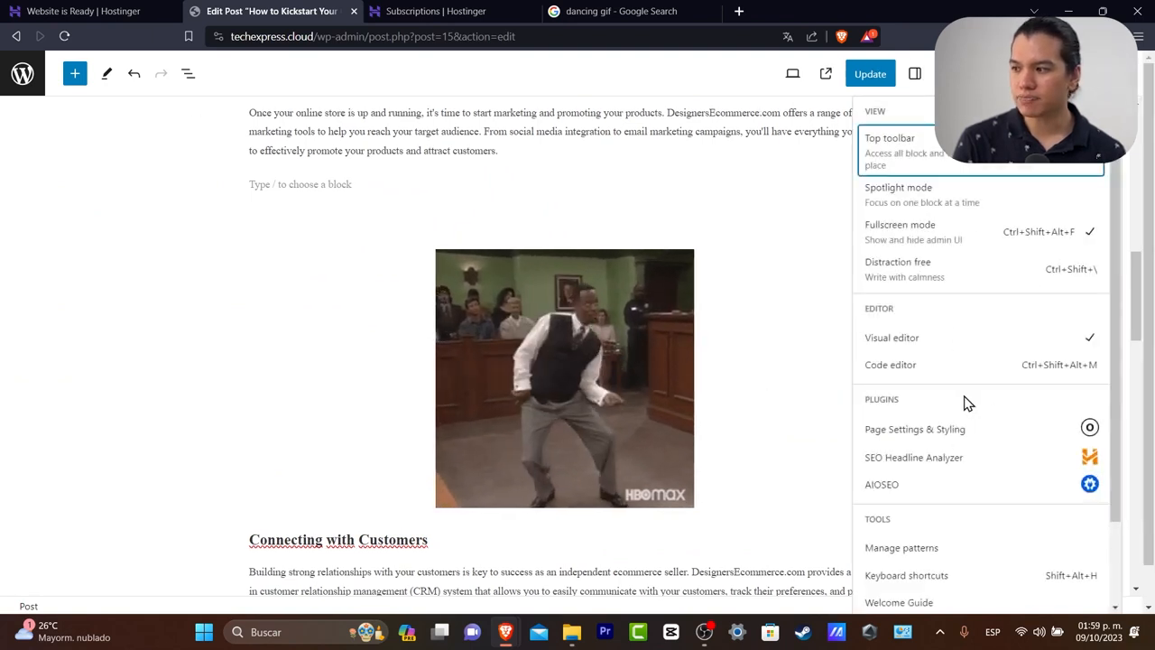
scroll(963, 408, "down", 2)
left_click(26, 81)
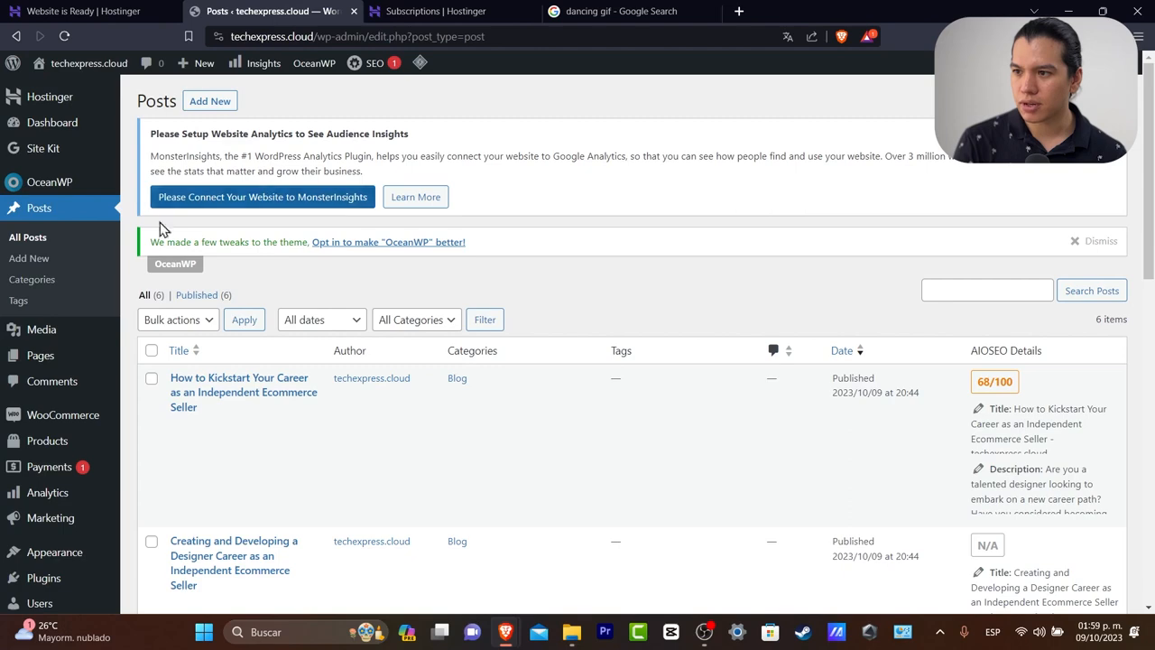
- Open the Hostinger getting-started guide and mark Upload an image as done
scroll(587, 442, "down", 4)
scroll(611, 440, "up", 4)
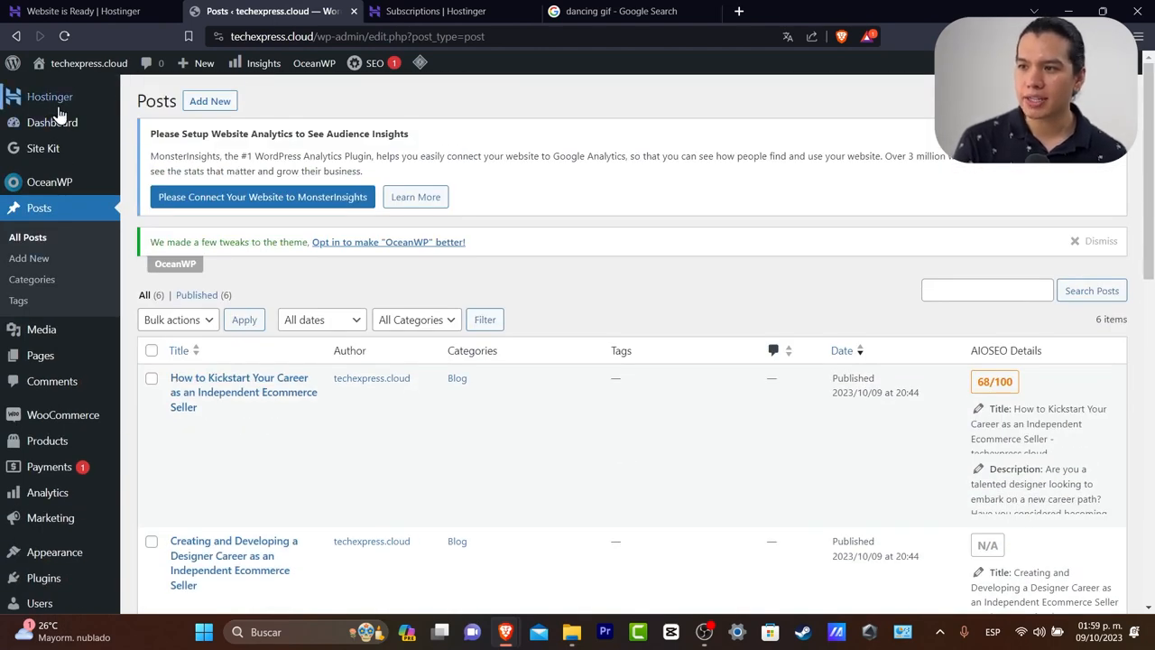
left_click(57, 107)
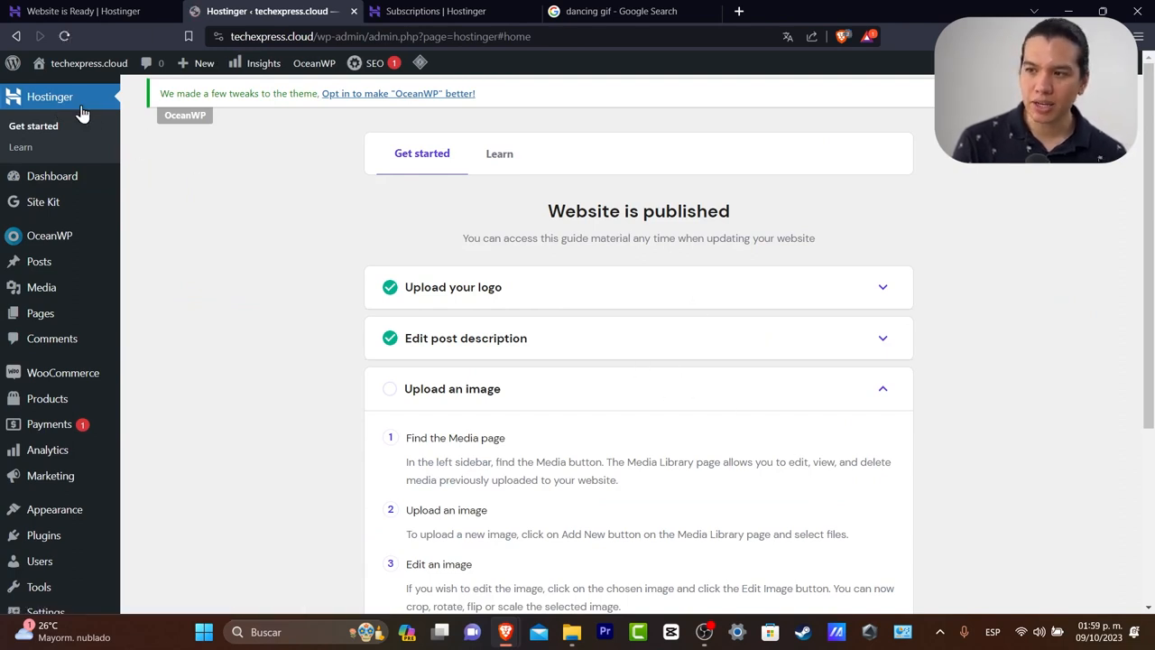
scroll(672, 263, "down", 2)
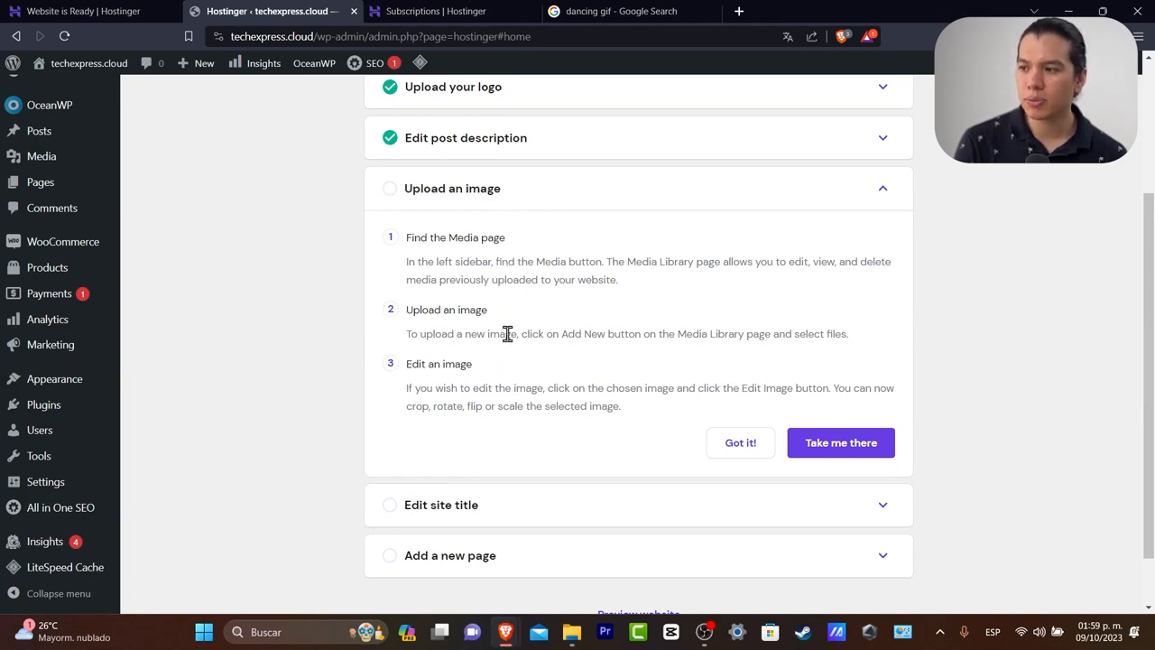
left_click(758, 451)
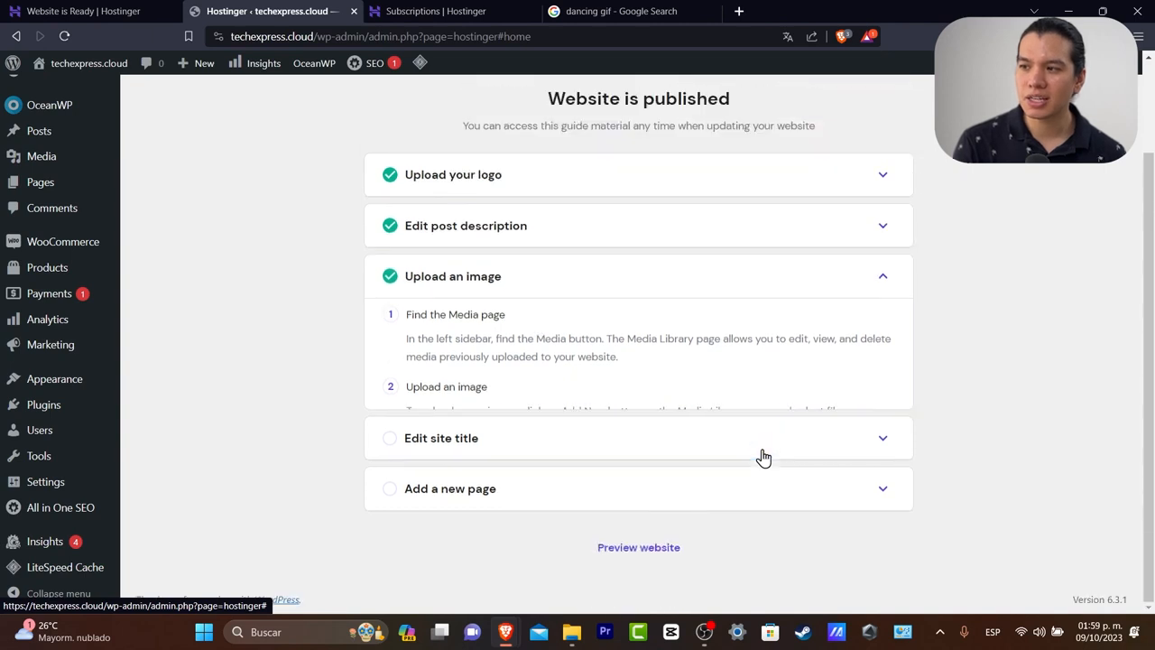
- Expand Edit site title and go to the WordPress Customizer
left_click(548, 457)
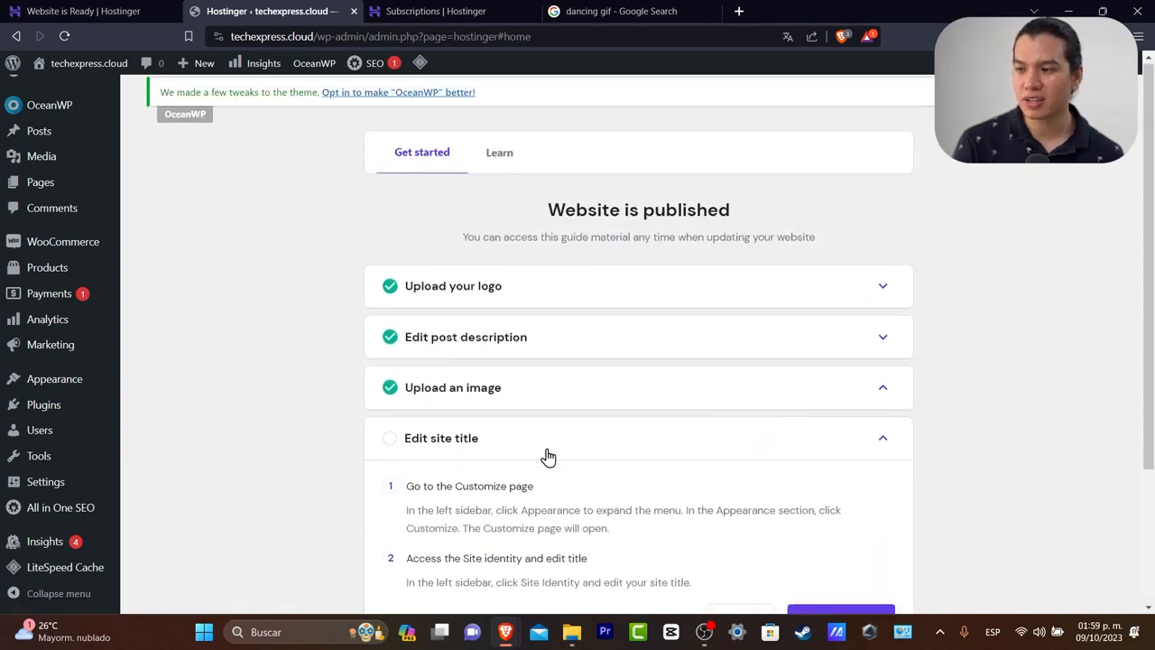
scroll(695, 403, "down", 2)
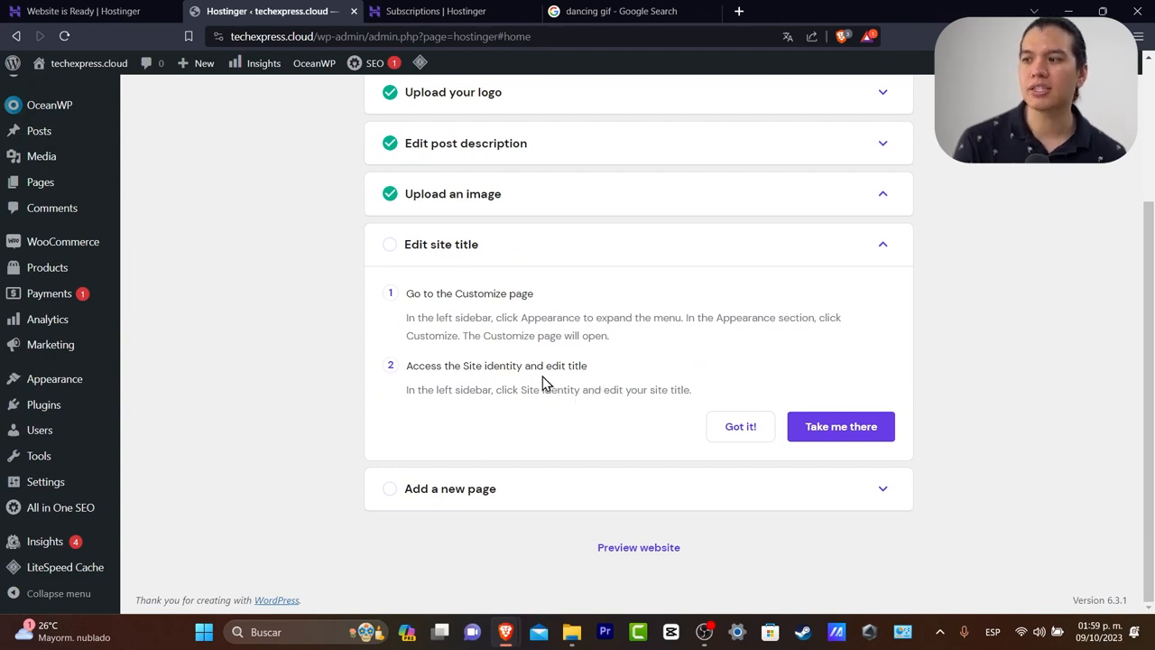
left_click(814, 426)
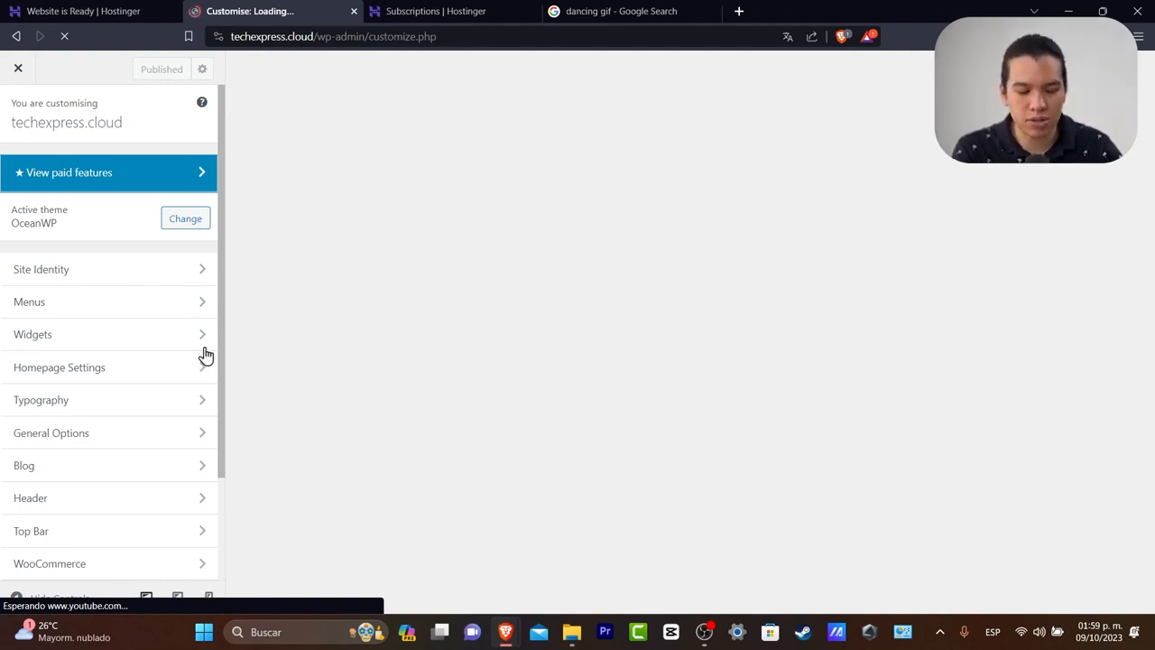
- In Site Identity, set title 'Tech Express' and tagline 'Make your content now', publish, and close
left_click(214, 284)
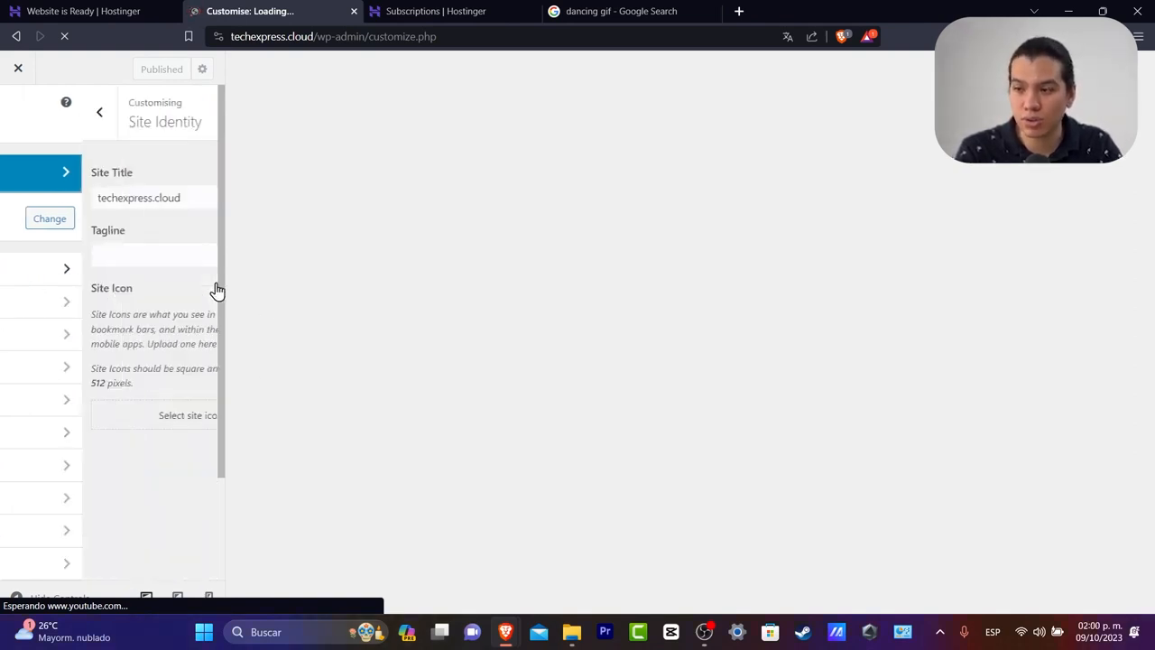
left_click(135, 200)
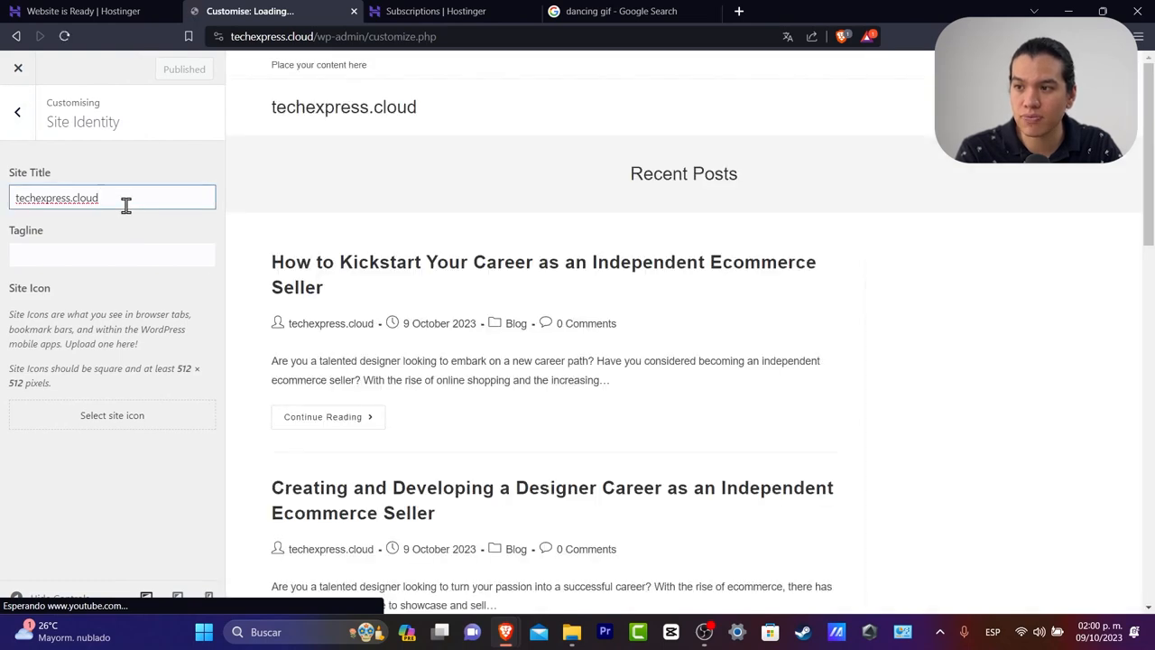
double_click(126, 203)
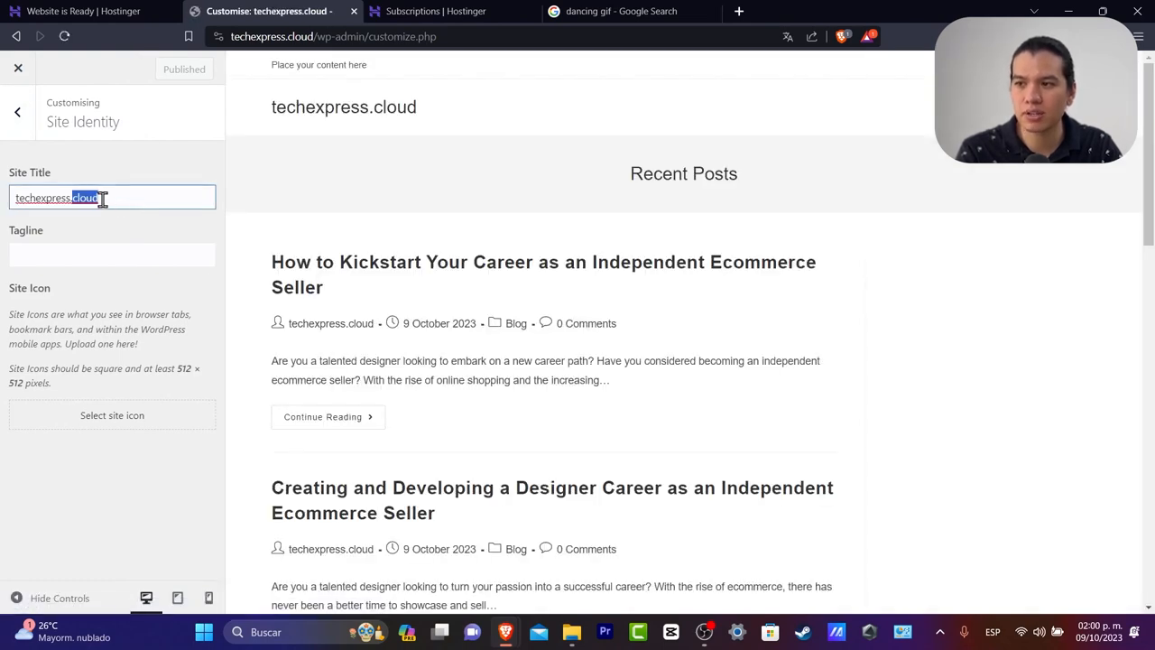
double_click(103, 199)
left_click(123, 205)
key("BackSpace")
key("BackSpace")
key("BackSpace")
key("BackSpace")
key("BackSpace")
key("BackSpace")
key("BackSpace")
key("BackSpace")
key("BackSpace")
key("BackSpace")
key("BackSpace")
key("BackSpace")
key("BackSpace")
key("BackSpace")
key("BackSpace")
key("BackSpace")
key("BackSpace")
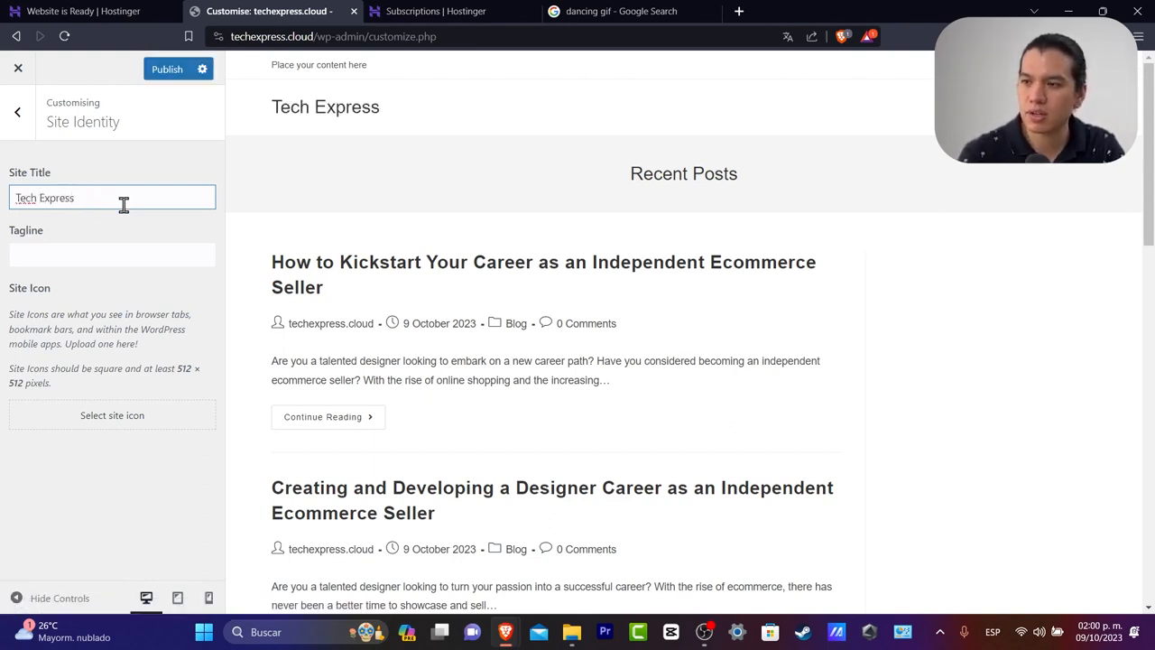
left_click(117, 247)
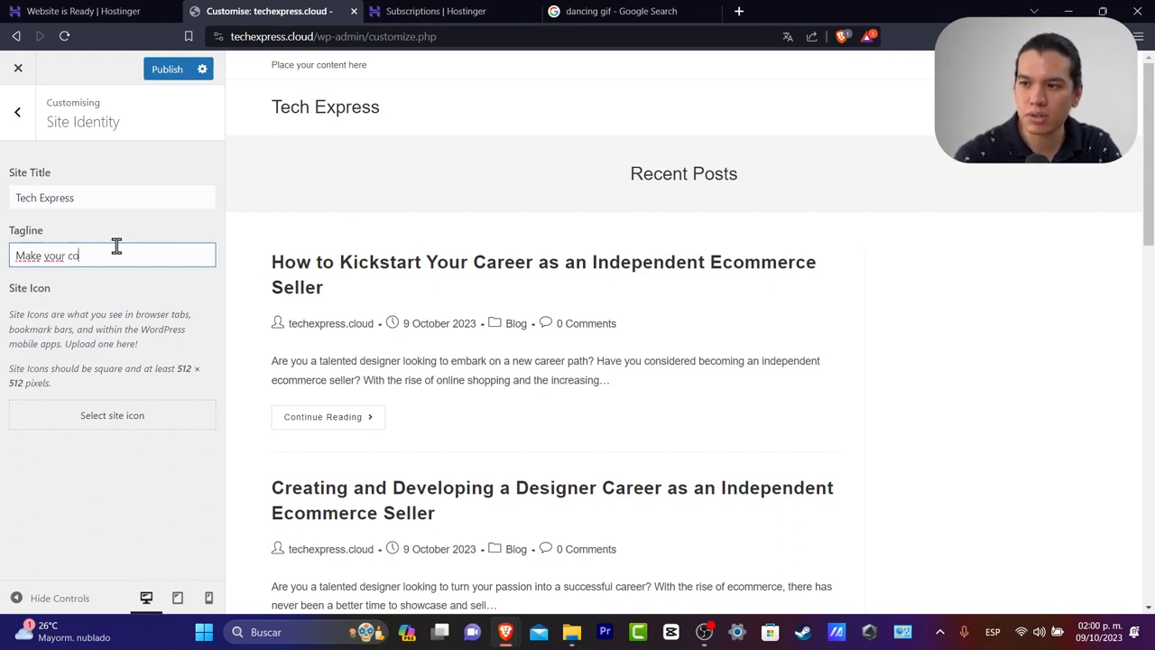
left_click(204, 514)
left_click(167, 70)
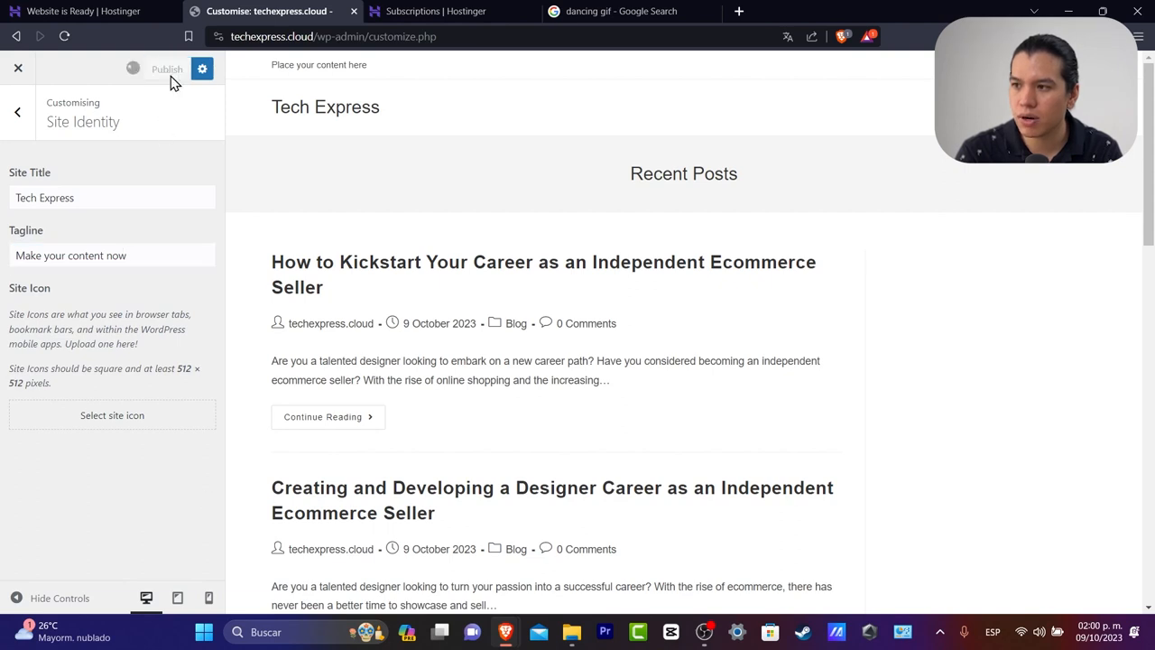
left_click(18, 68)
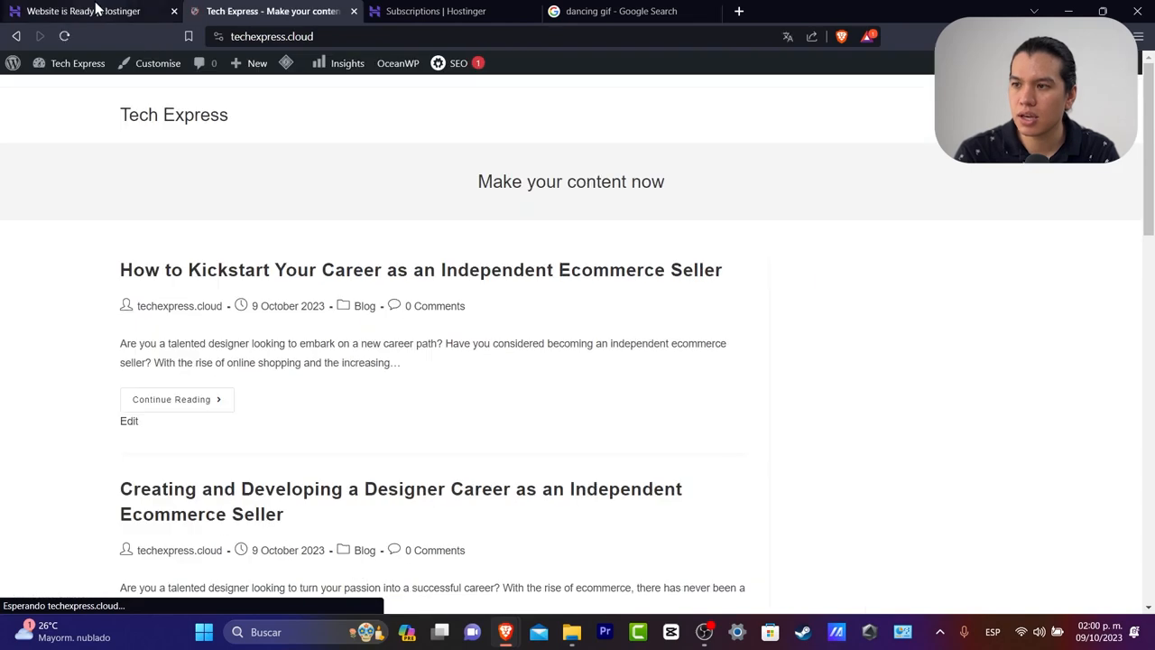
- Return to the Hostinger guide and start a new page from its Add a new page step
left_click(13, 65)
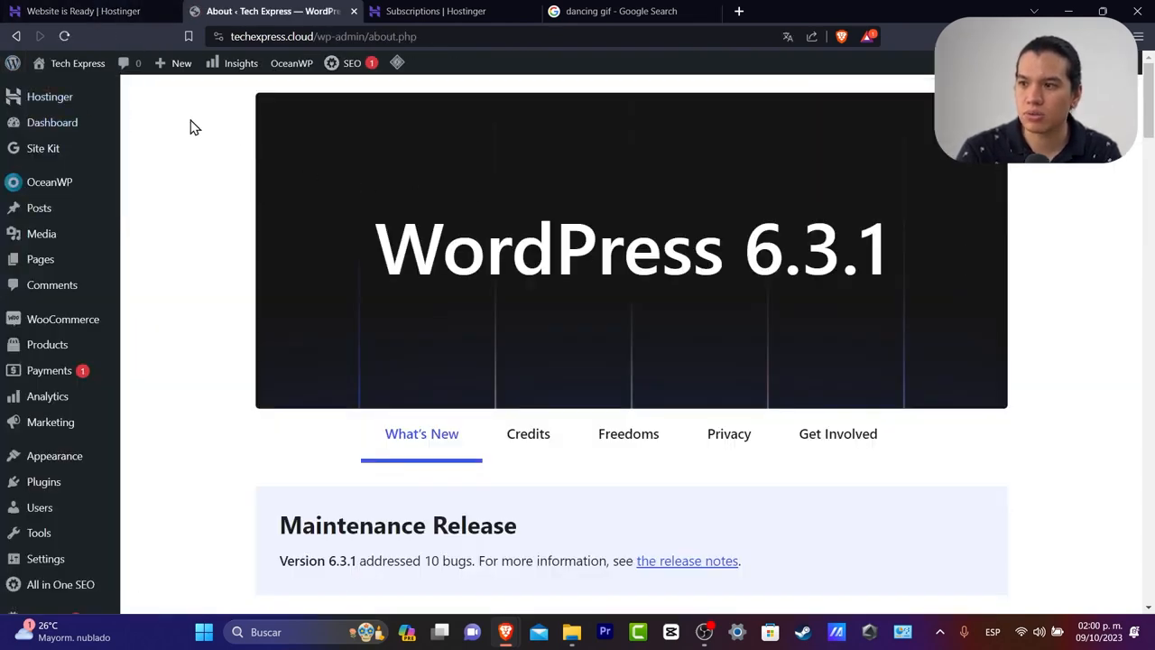
left_click(65, 95)
scroll(917, 401, "down", 2)
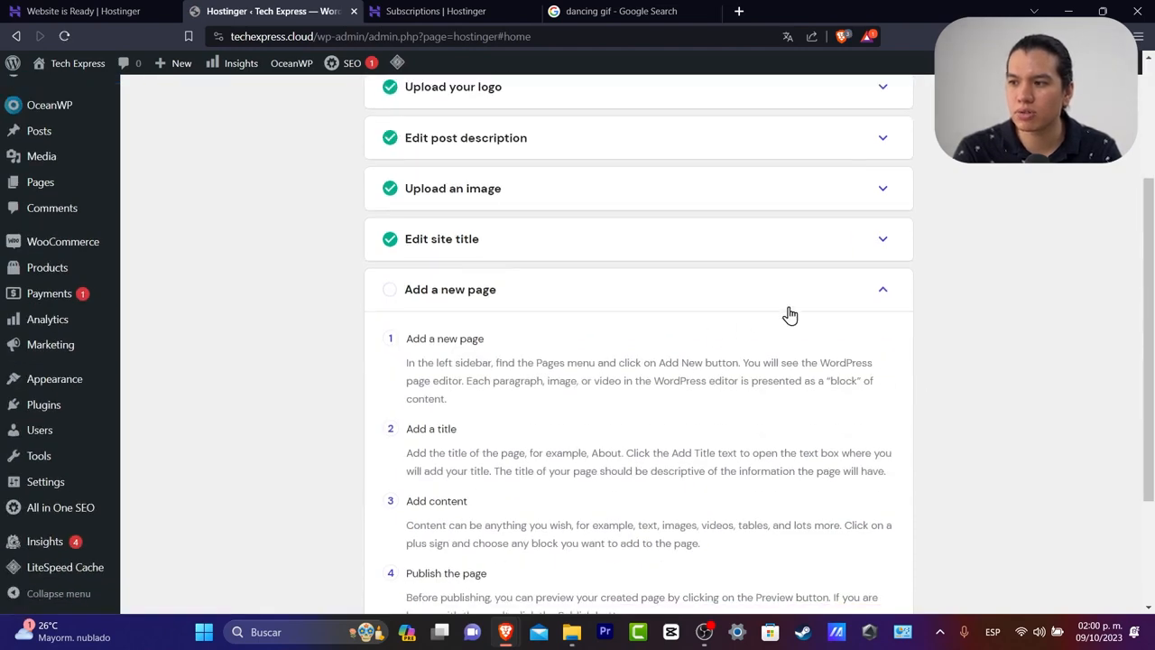
scroll(557, 305, "down", 2)
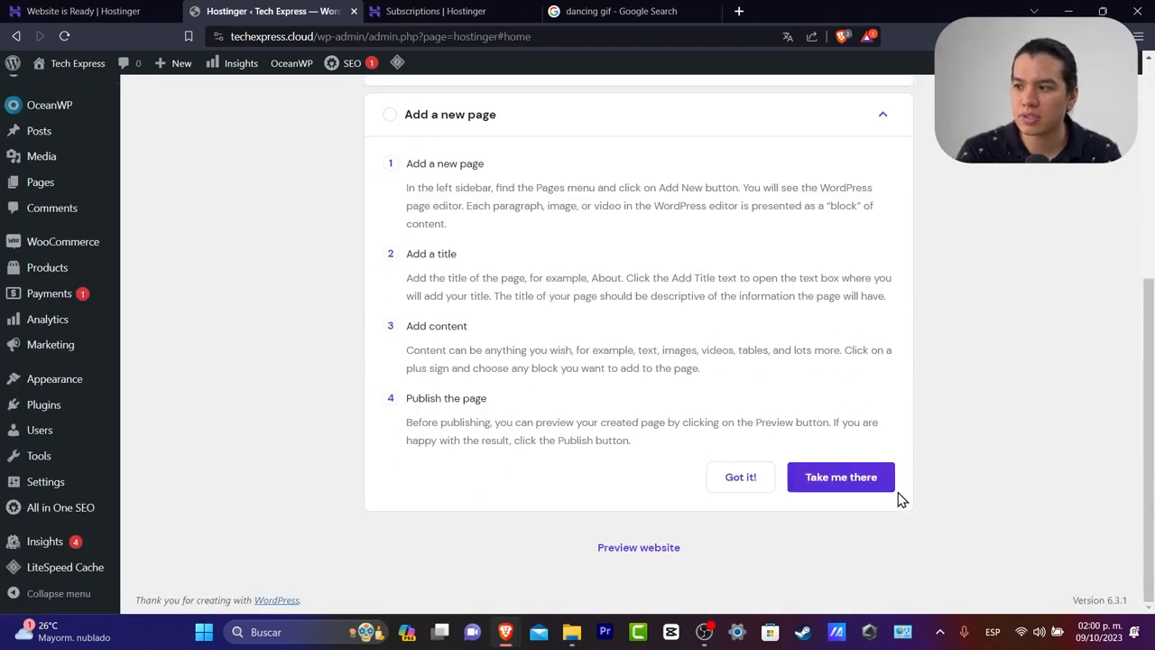
left_click(815, 482)
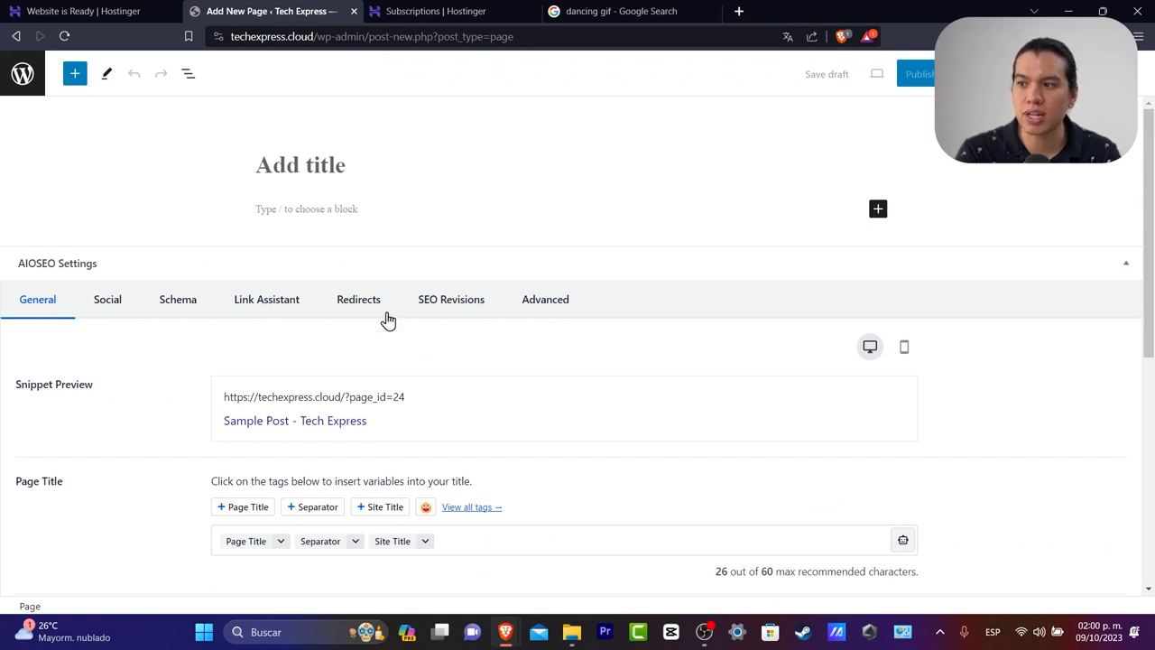
- Title the page 'FAQ For Tech Team' and add a Gallery of three truck logo images
scroll(444, 231, "down", 5)
scroll(468, 248, "up", 5)
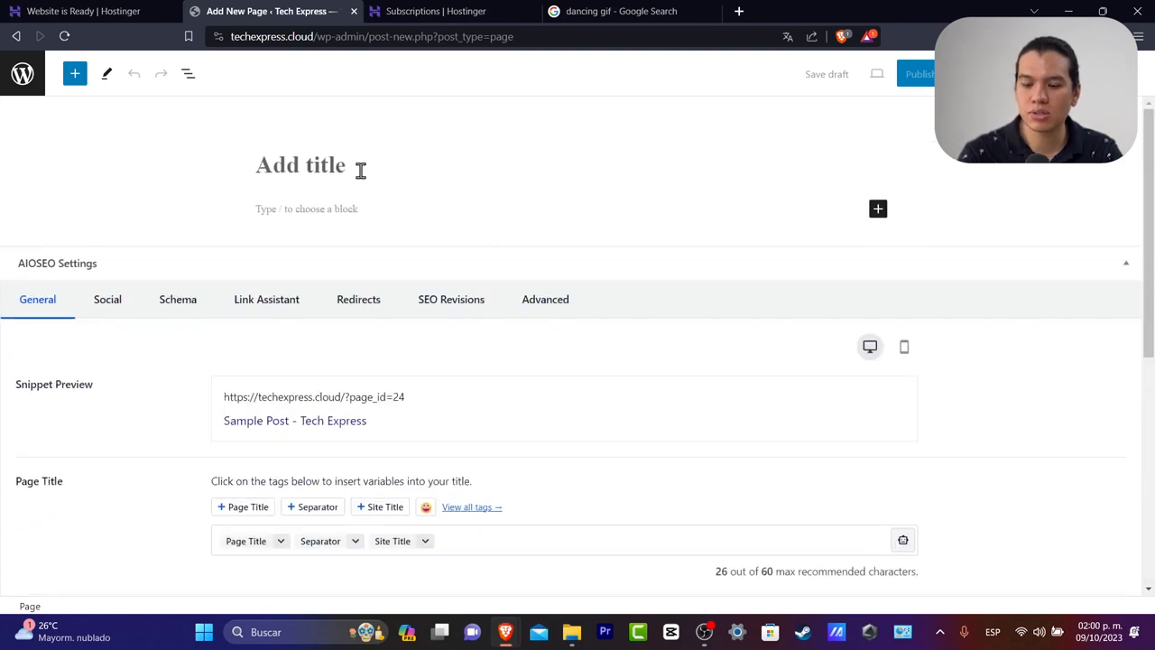
type("FAW")
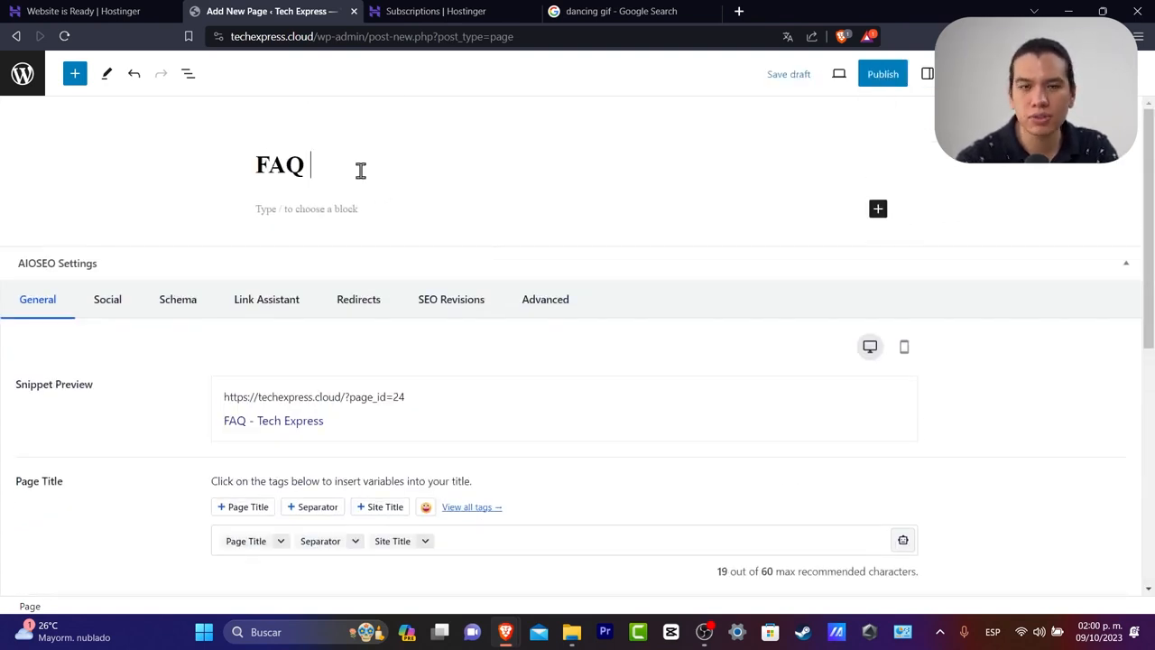
type(" For ")
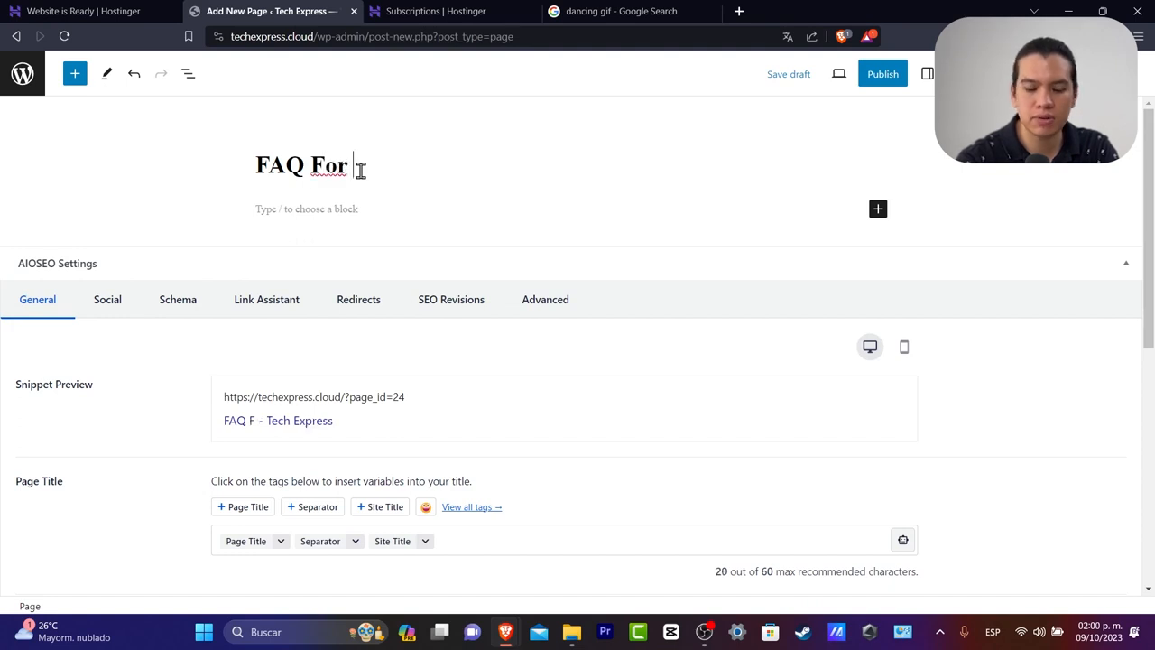
type("Tech Team")
left_click(350, 203)
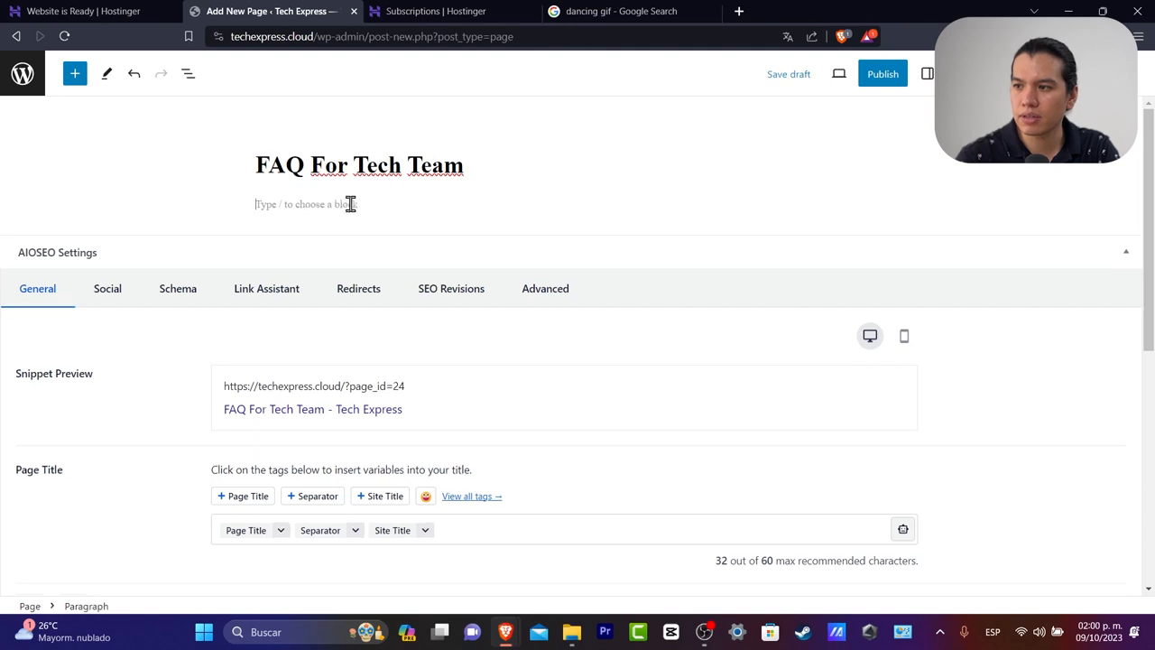
type("/")
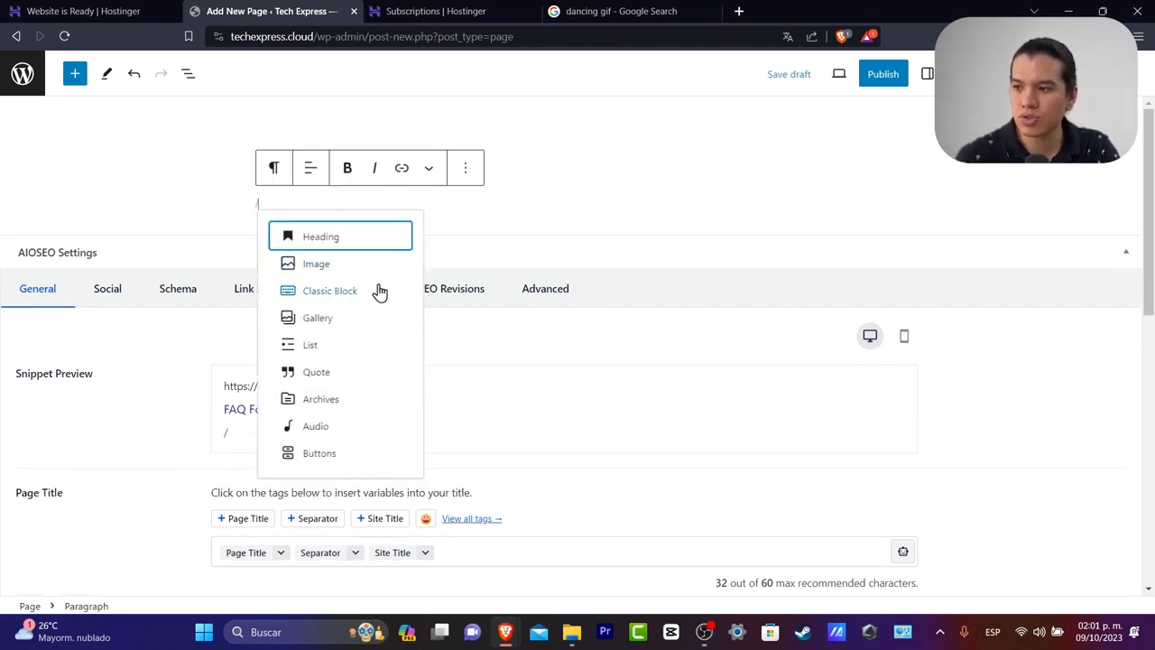
left_click(350, 327)
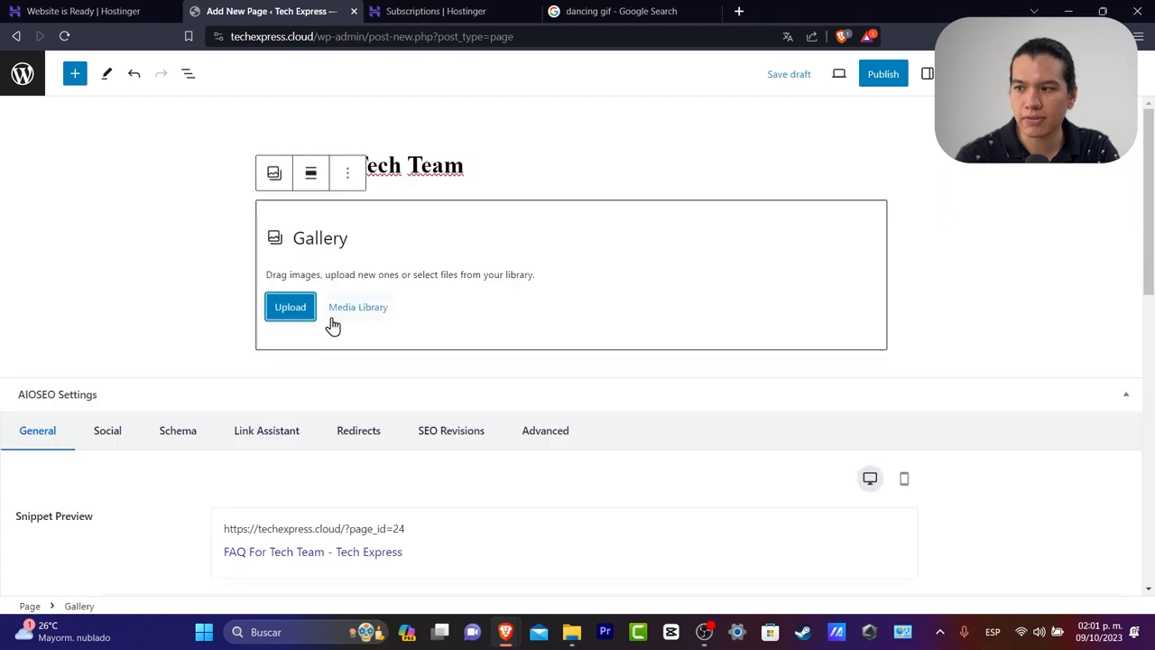
left_click(358, 308)
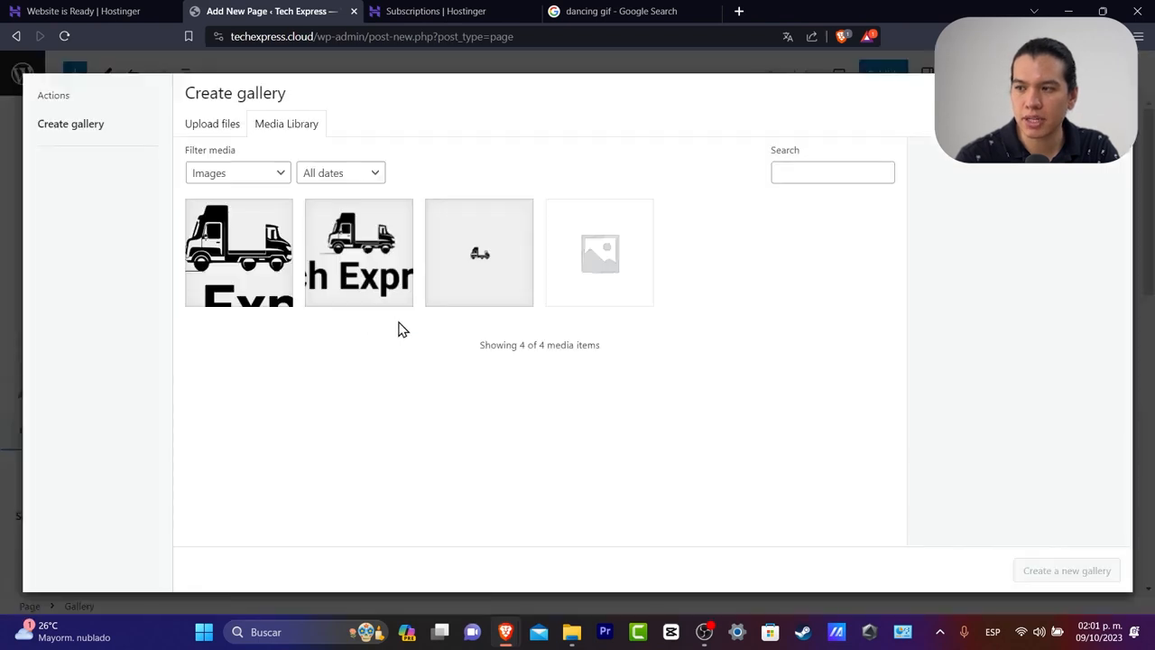
left_click(252, 258)
left_click(384, 271)
left_click(492, 268)
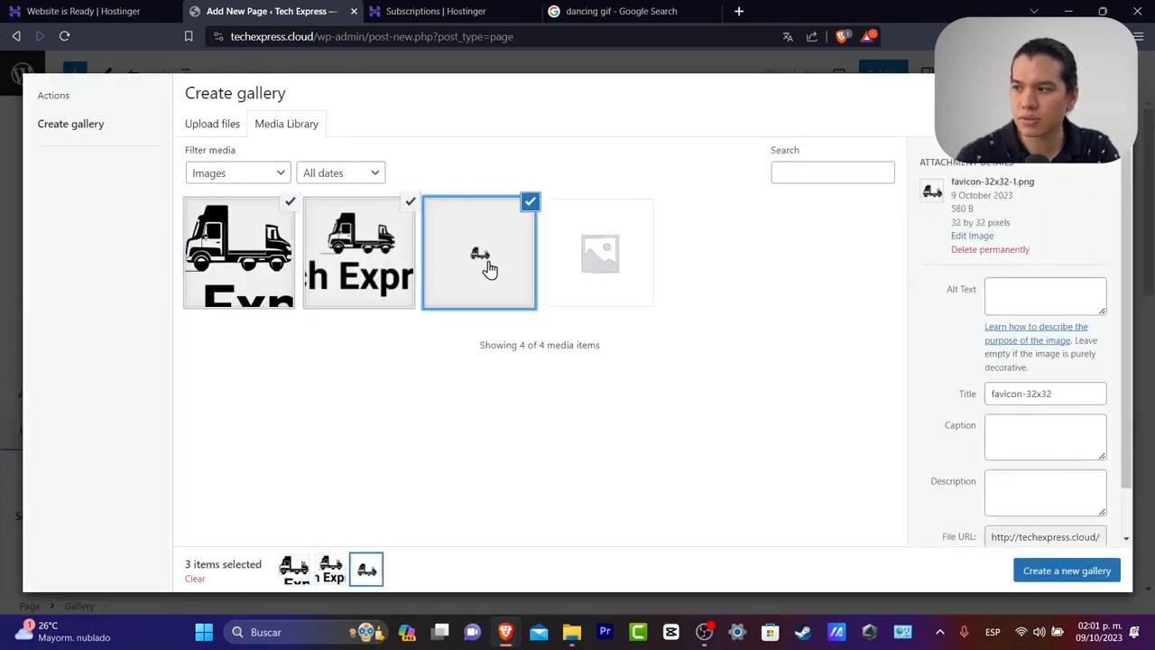
left_click(1092, 572)
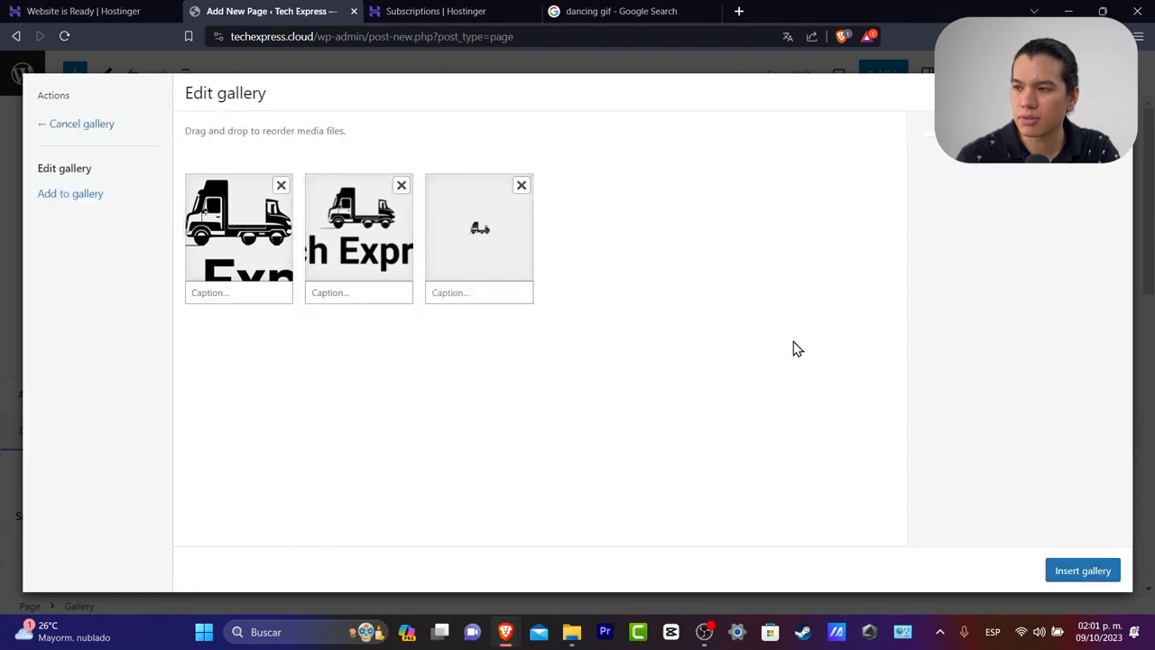
left_click(1088, 576)
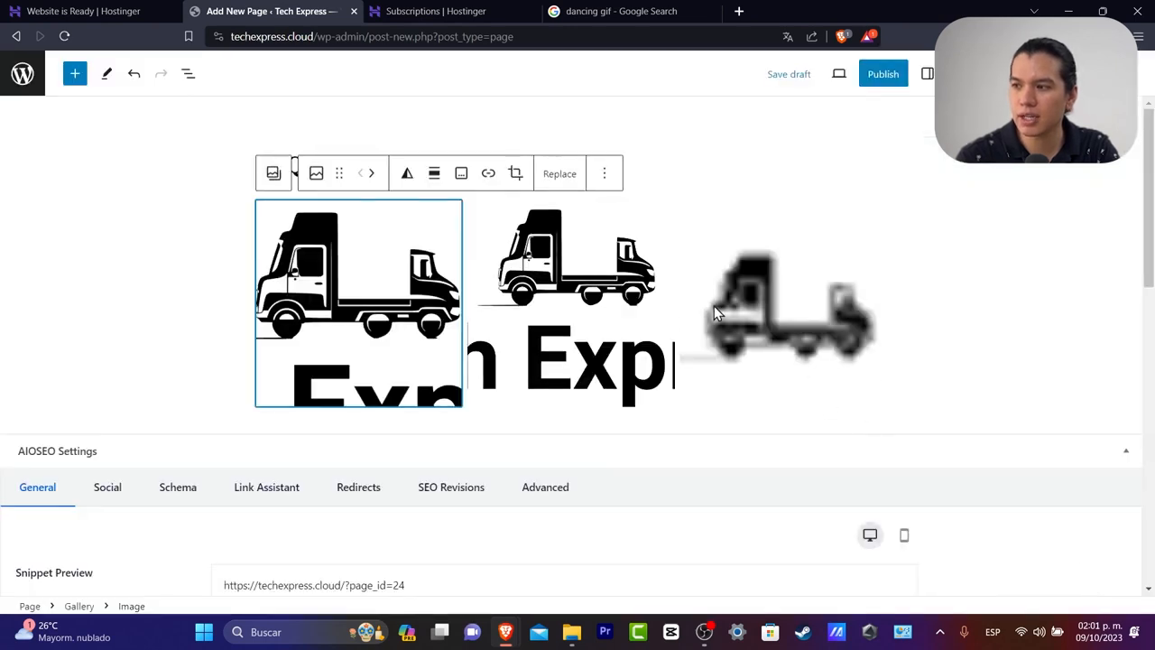
- Publish the FAQ page and go to the Pages list
left_click(882, 325)
left_click(957, 406)
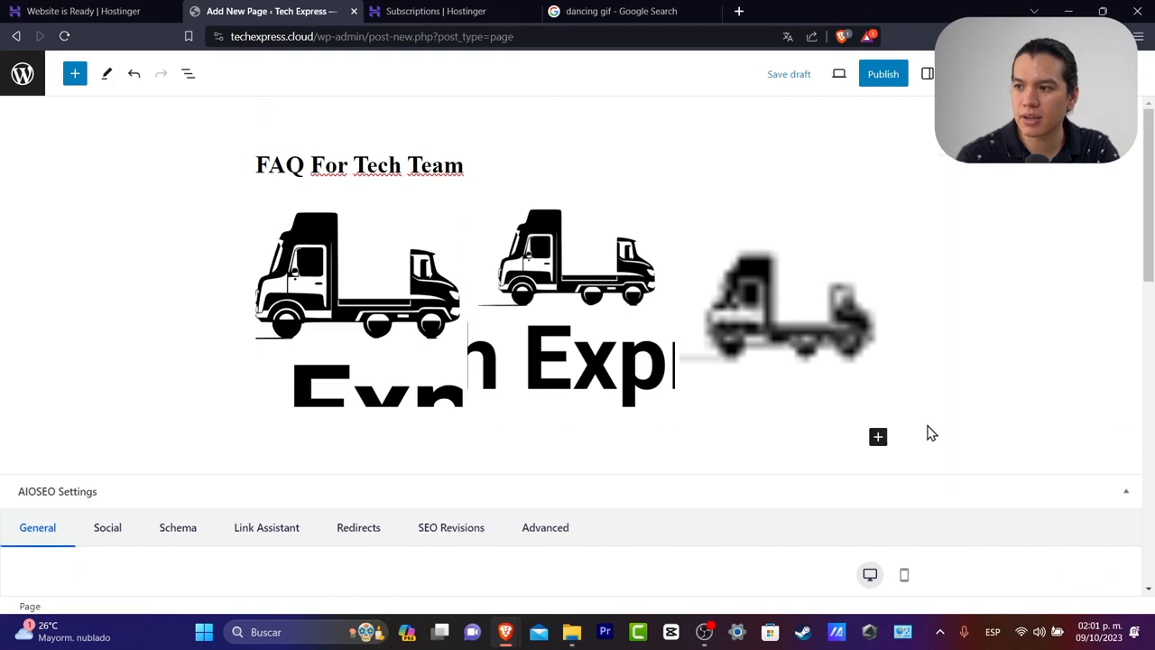
scroll(957, 448, "down", 10)
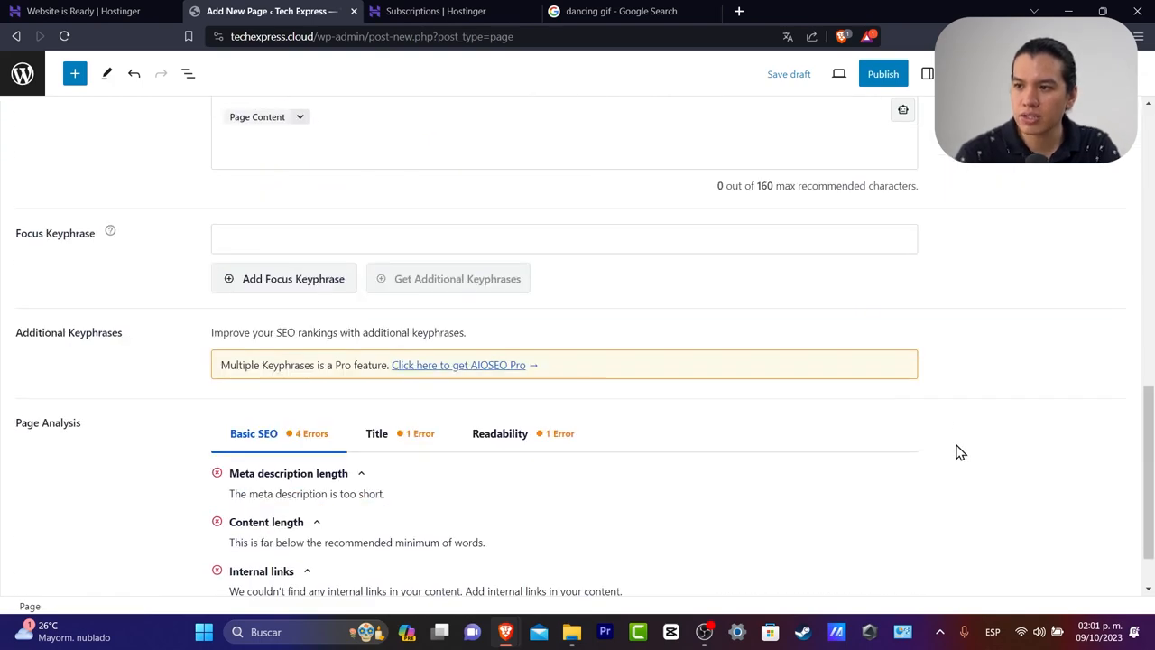
scroll(959, 452, "up", 2)
scroll(962, 454, "up", 8)
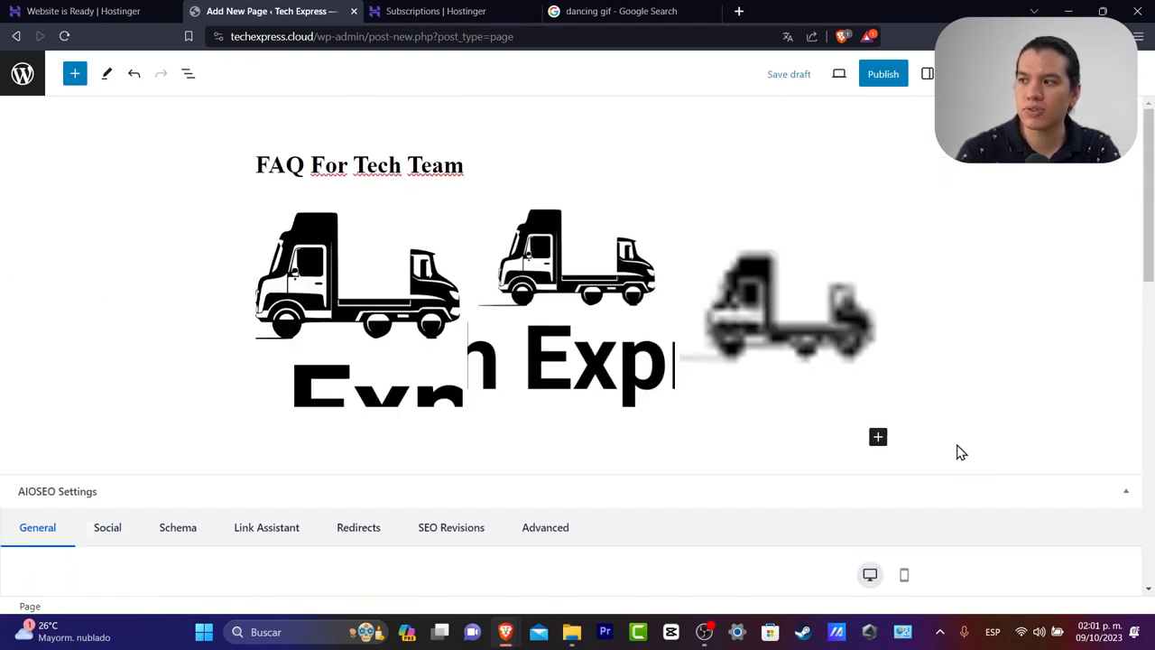
left_click(879, 75)
left_click(880, 74)
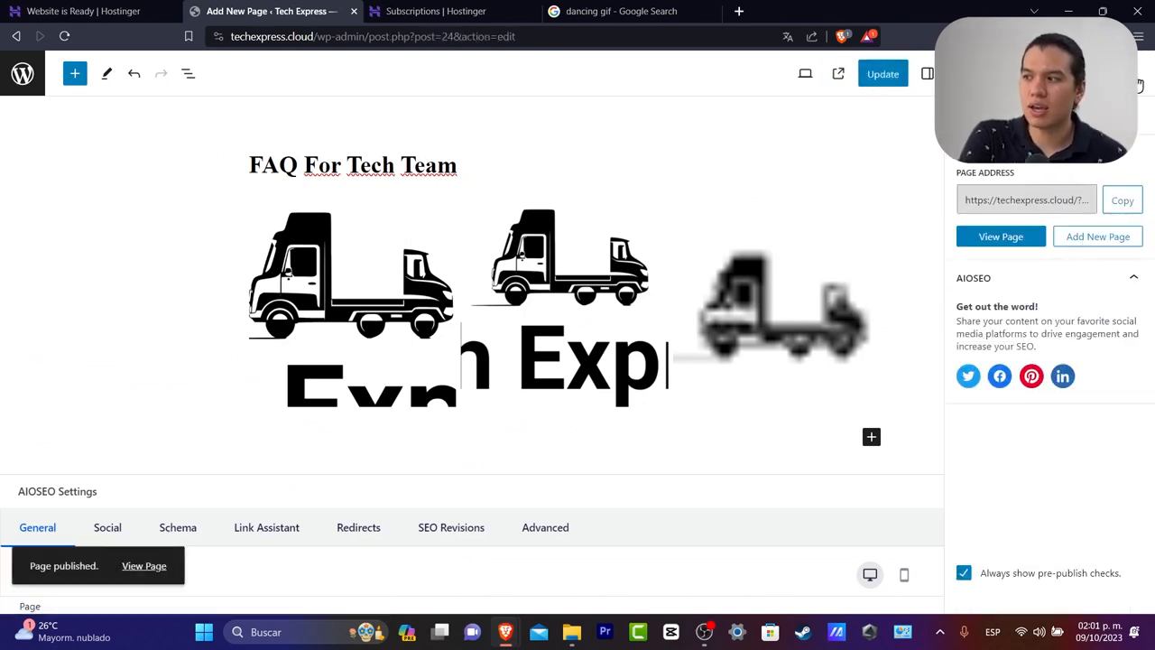
left_click(22, 73)
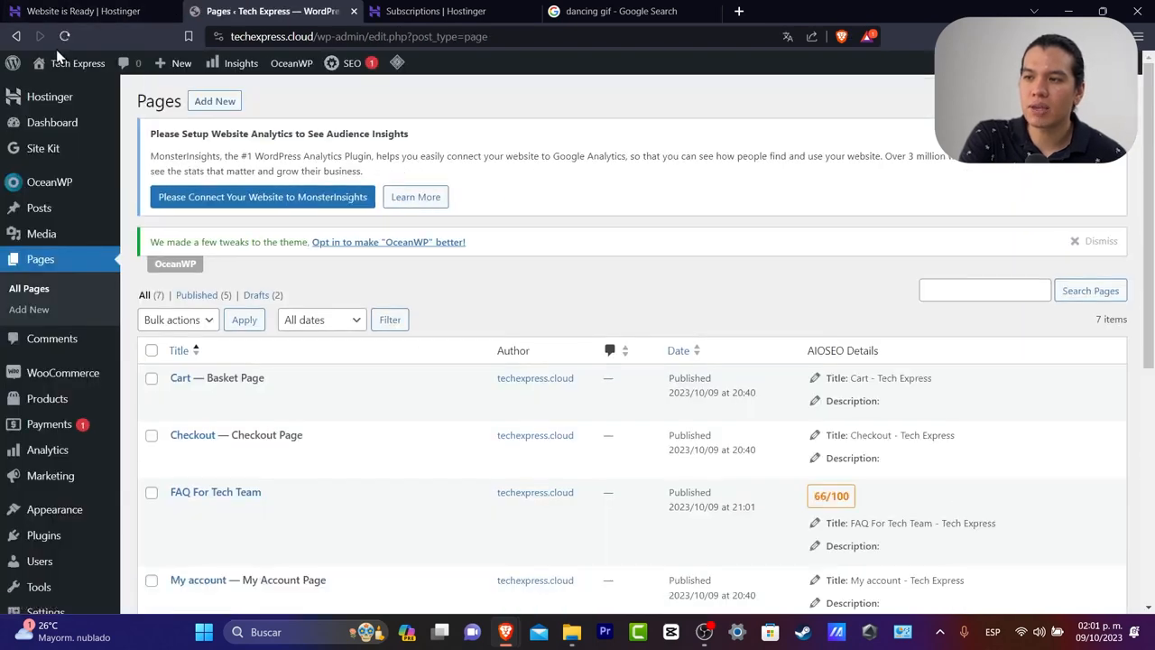
- From the Hostinger Get started guide, open Preview website in a new tab
left_click(63, 96)
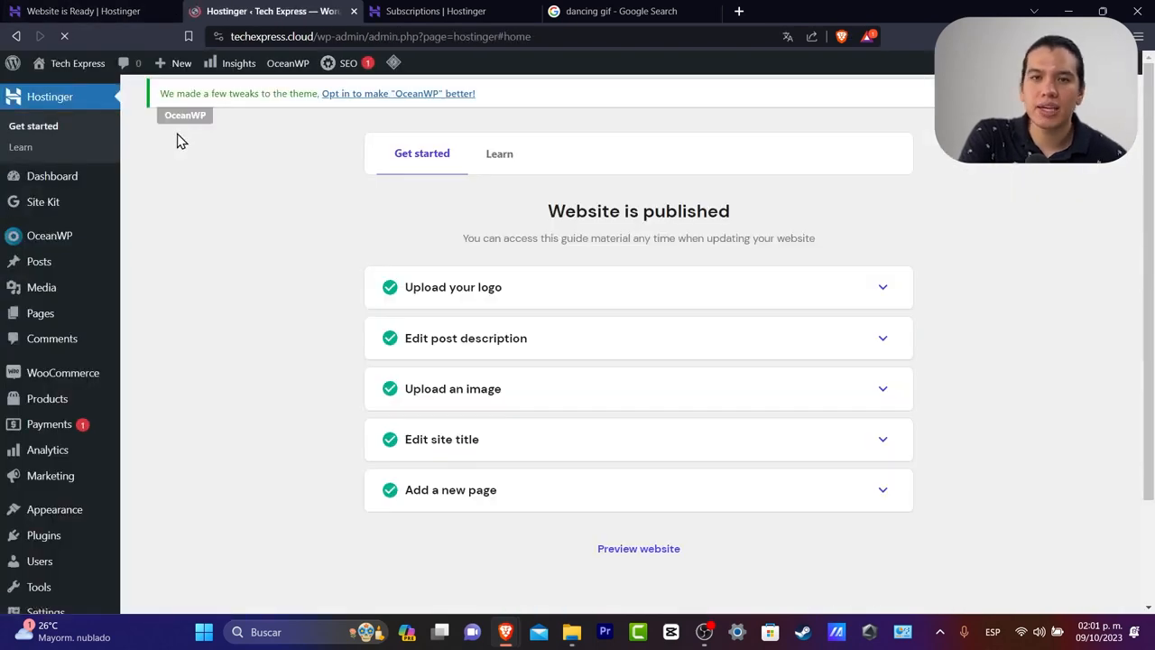
scroll(655, 369, "down", 3)
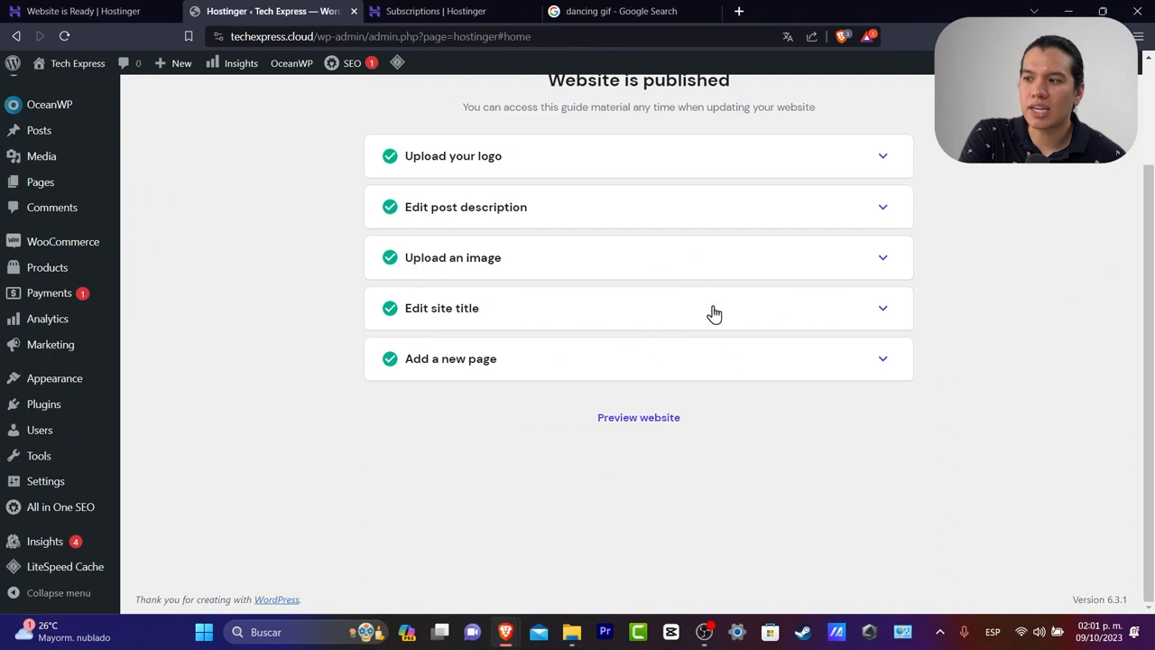
scroll(791, 297, "up", 3)
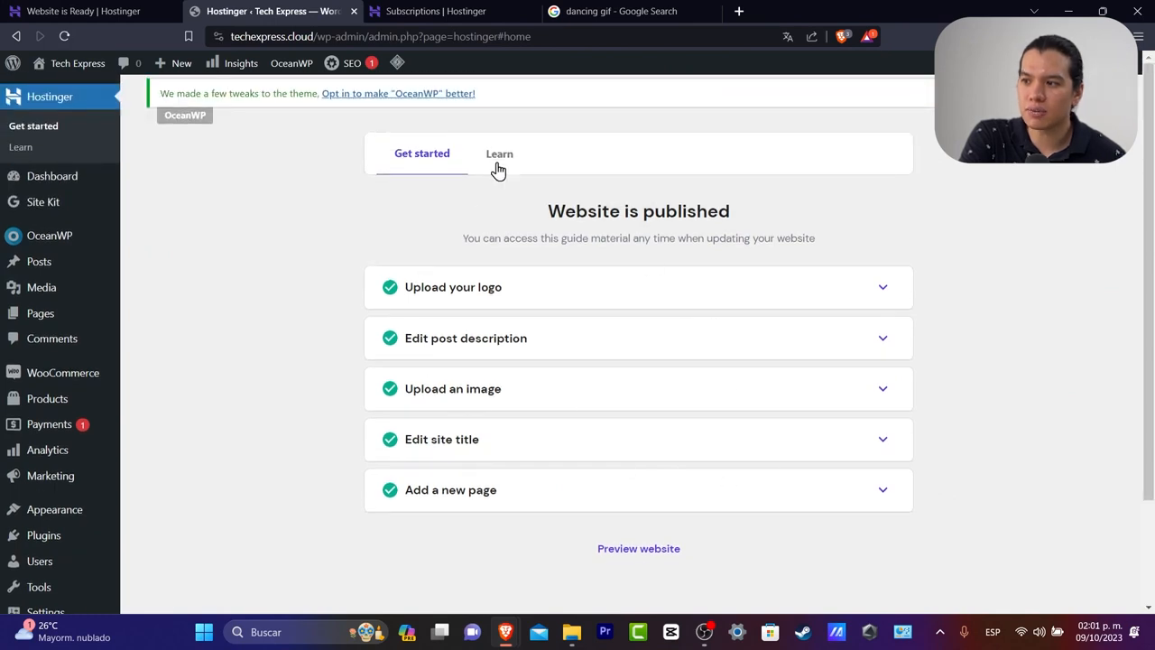
left_click(656, 549)
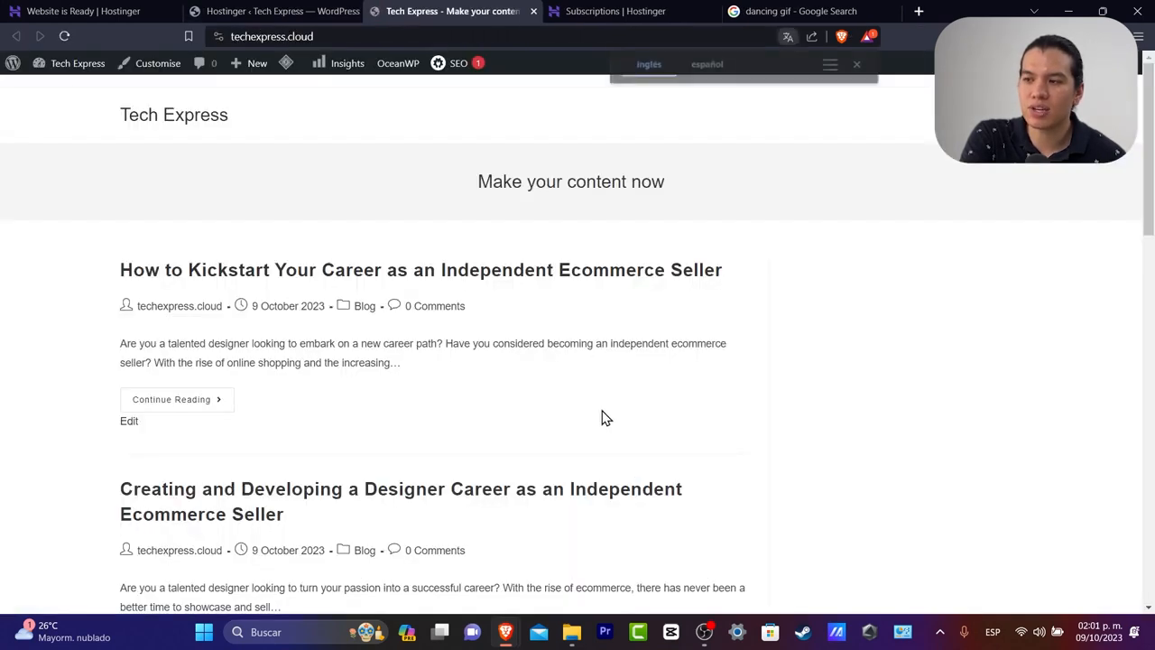
- Dismiss the translate popup and read through the first blog post on the live site
left_click(856, 62)
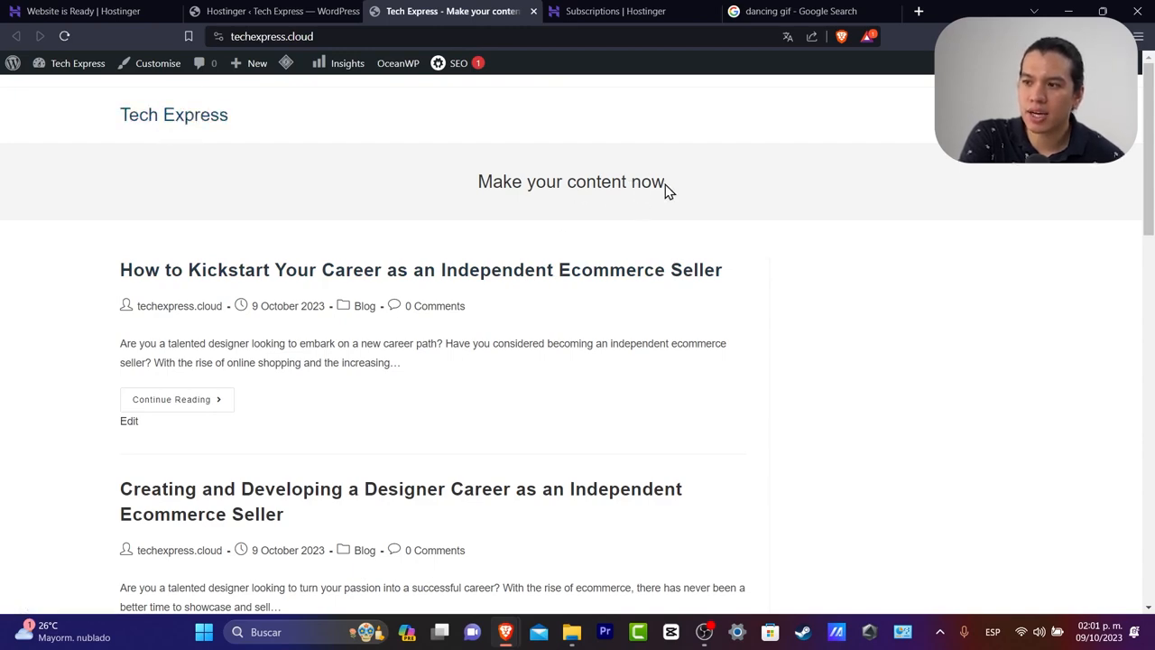
scroll(541, 234, "down", 8)
scroll(452, 260, "down", 4)
scroll(448, 258, "up", 13)
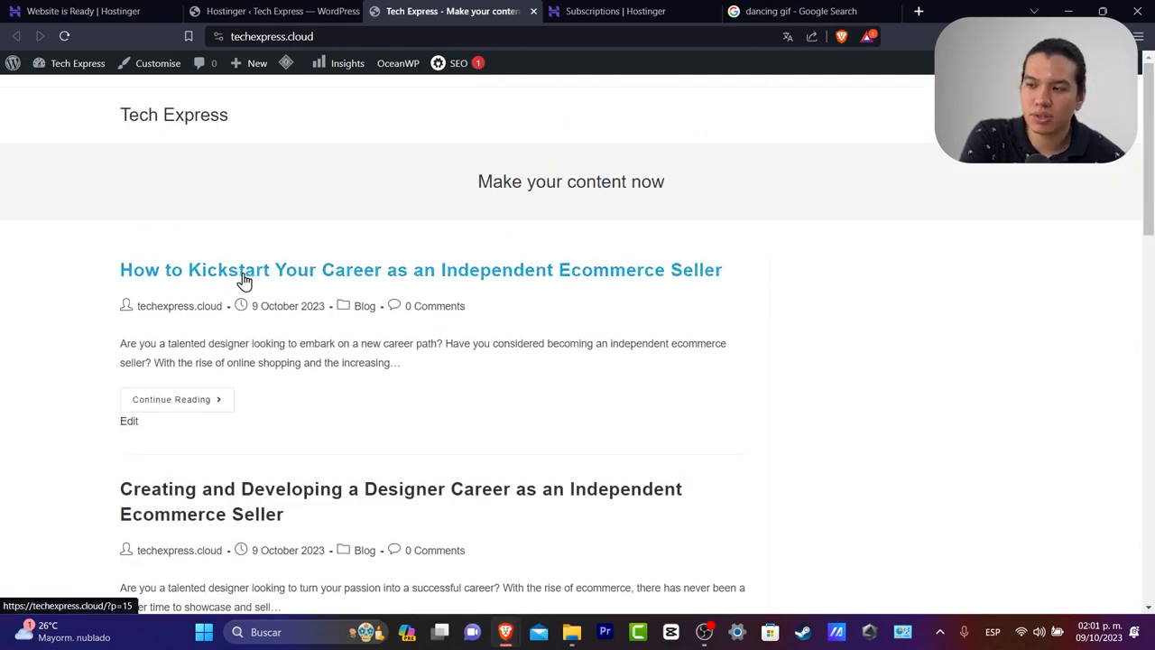
left_click(510, 268)
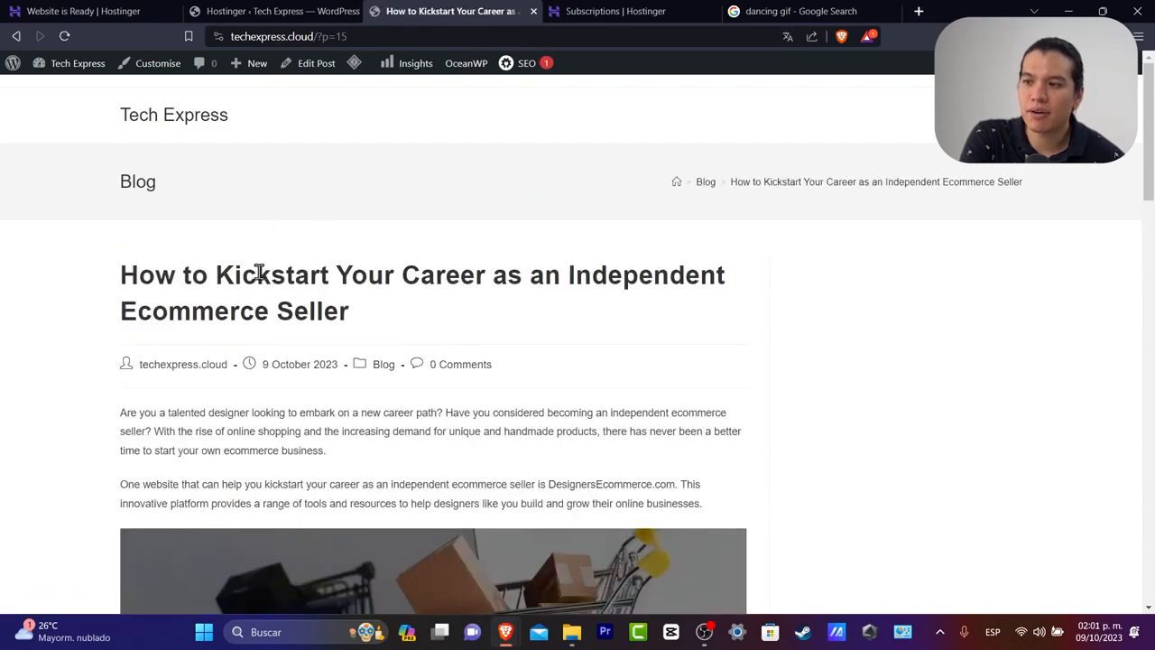
left_click_drag(322, 274, 664, 280)
scroll(498, 317, "down", 12)
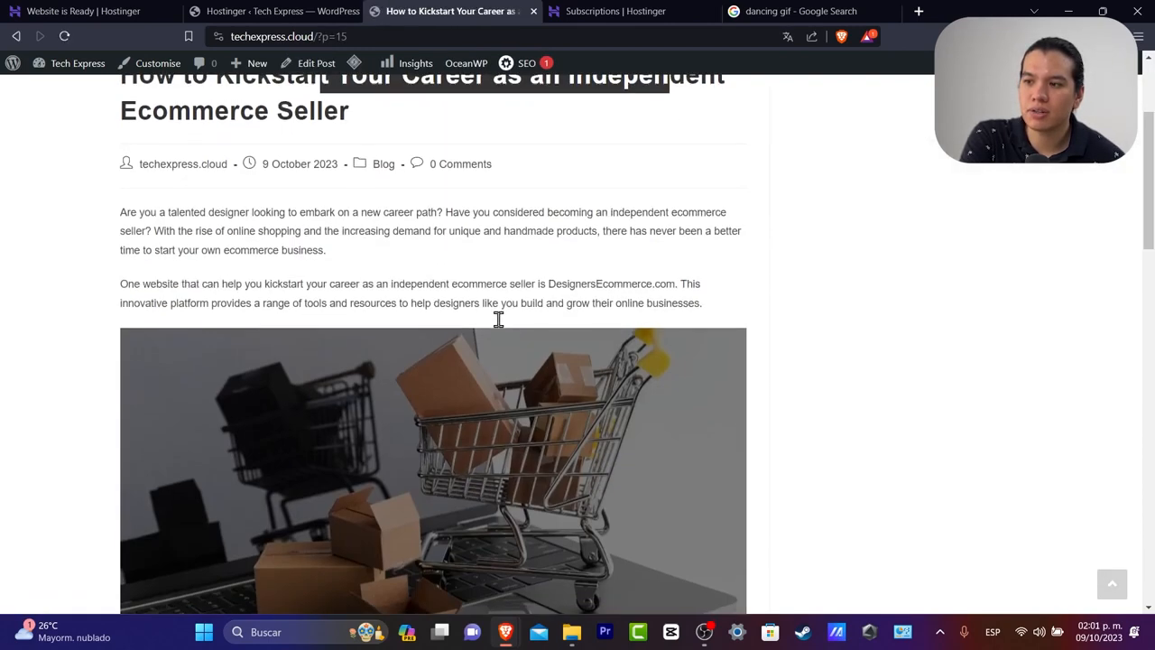
scroll(487, 320, "down", 10)
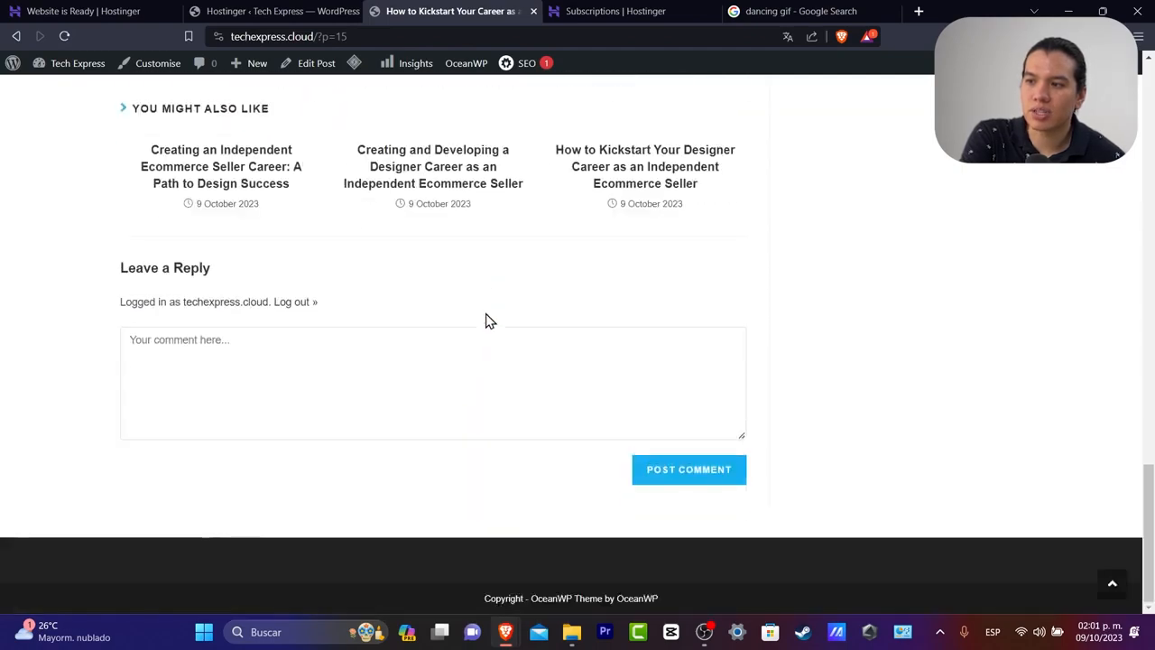
scroll(479, 312, "up", 20)
scroll(455, 291, "up", 3)
left_click(623, 276)
- Go back, reopen the first post, then switch to the Hostinger admin tab
left_click(15, 35)
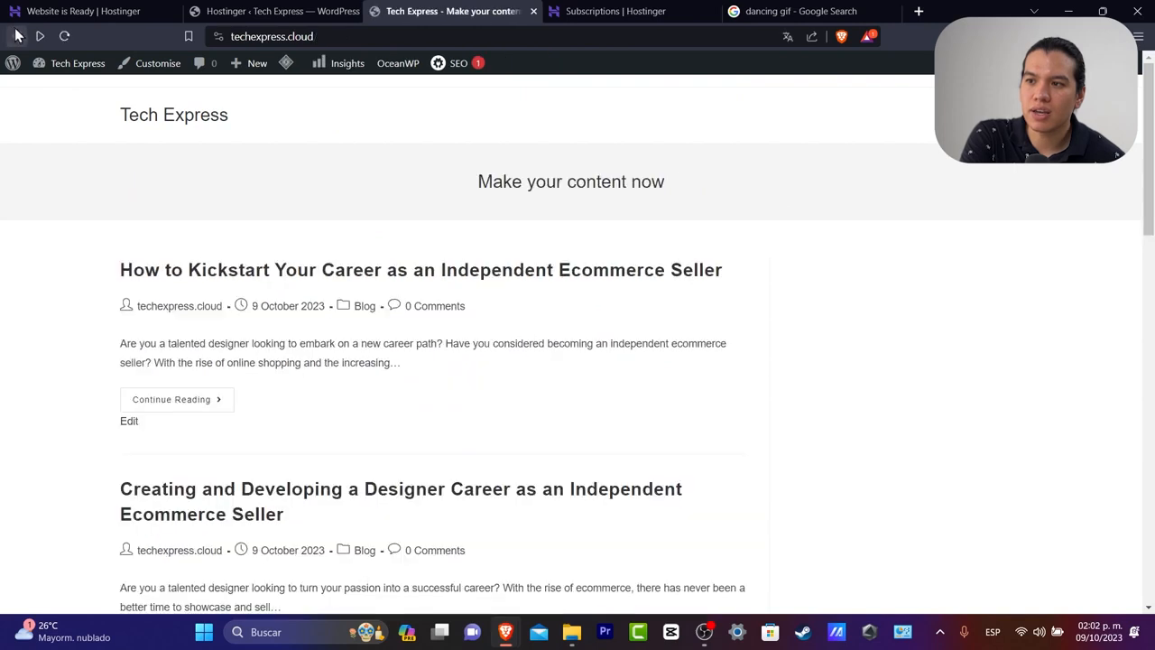
left_click(376, 271)
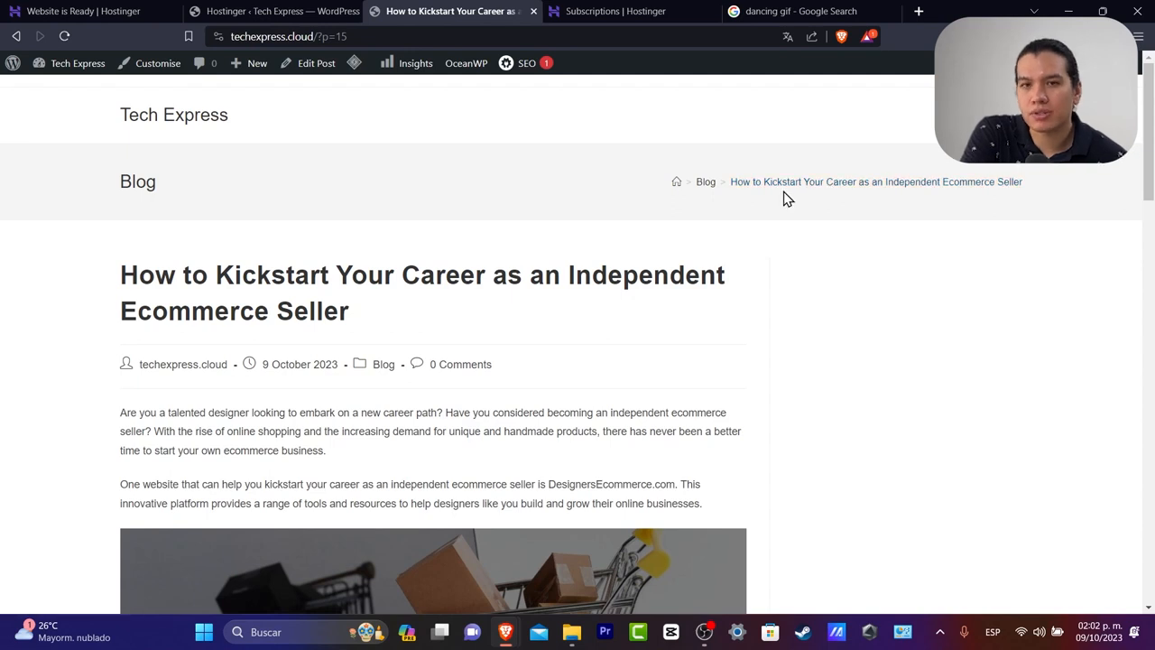
left_click(12, 59)
left_click(311, 11)
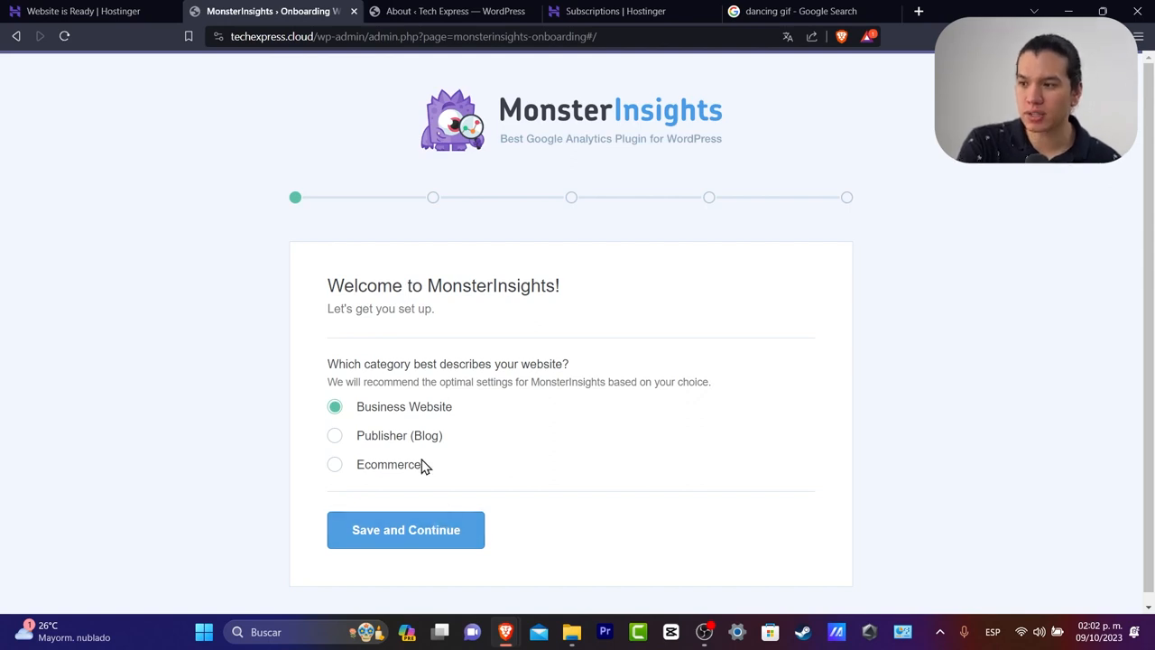
- Set the site category to Publisher (Blog), save, and start Connect MonsterInsights
left_click(431, 436)
left_click(432, 523)
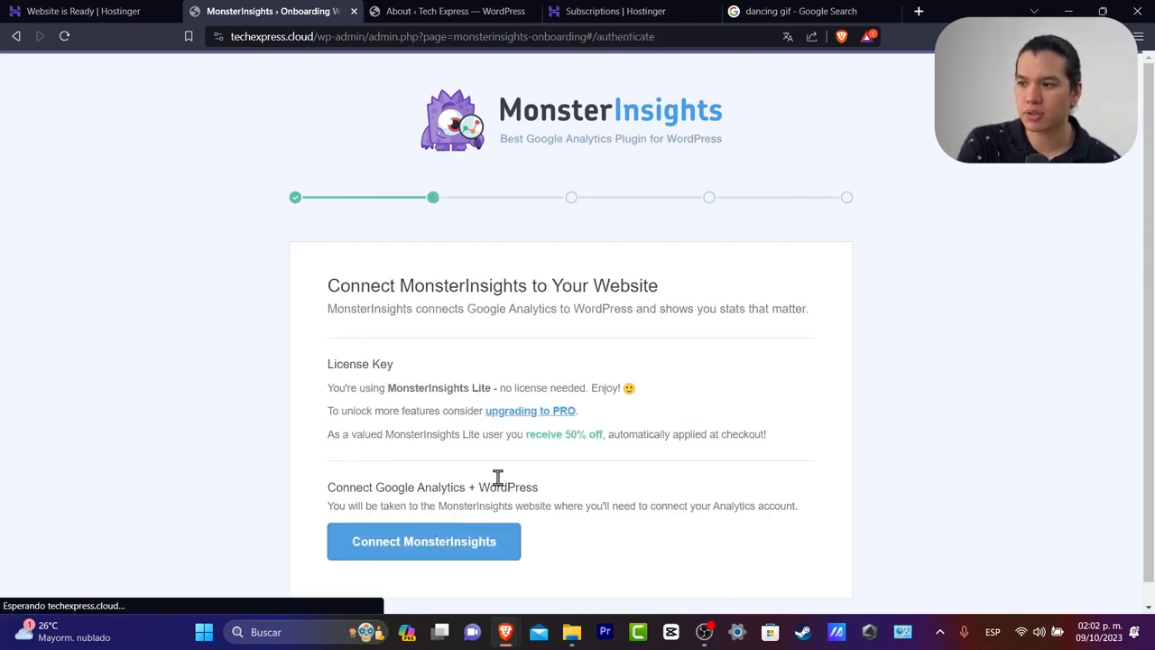
left_click(472, 553)
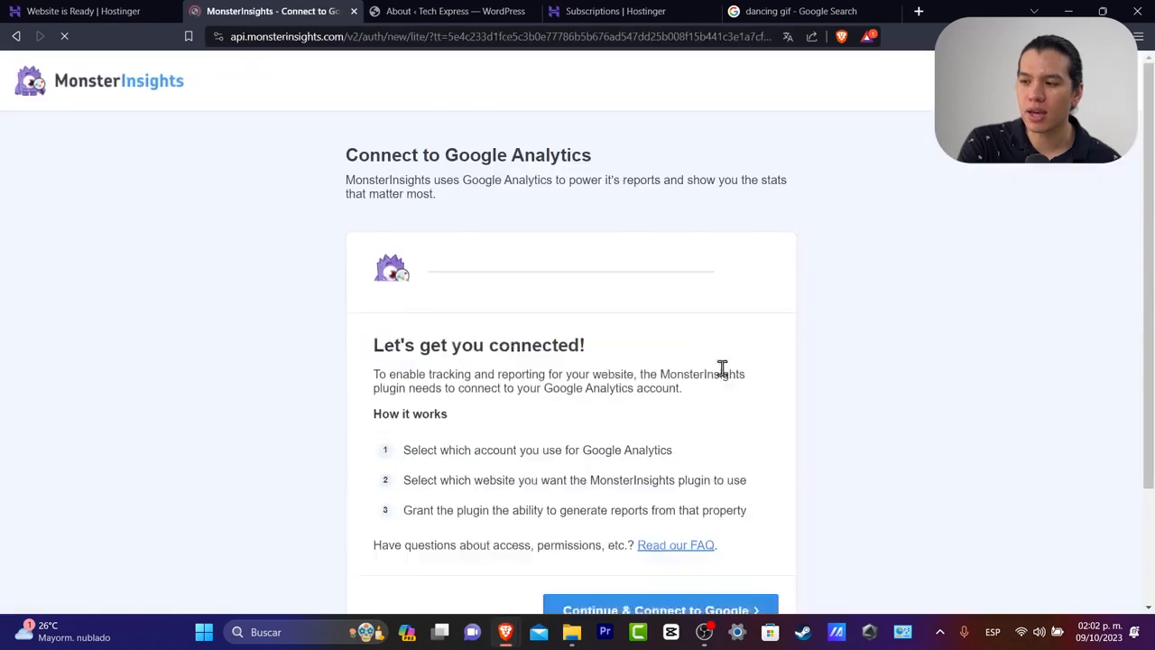
- Connect to Google, choose the account, allow access, and open Select Your Property
scroll(800, 381, "down", 1)
scroll(800, 381, "down", 2)
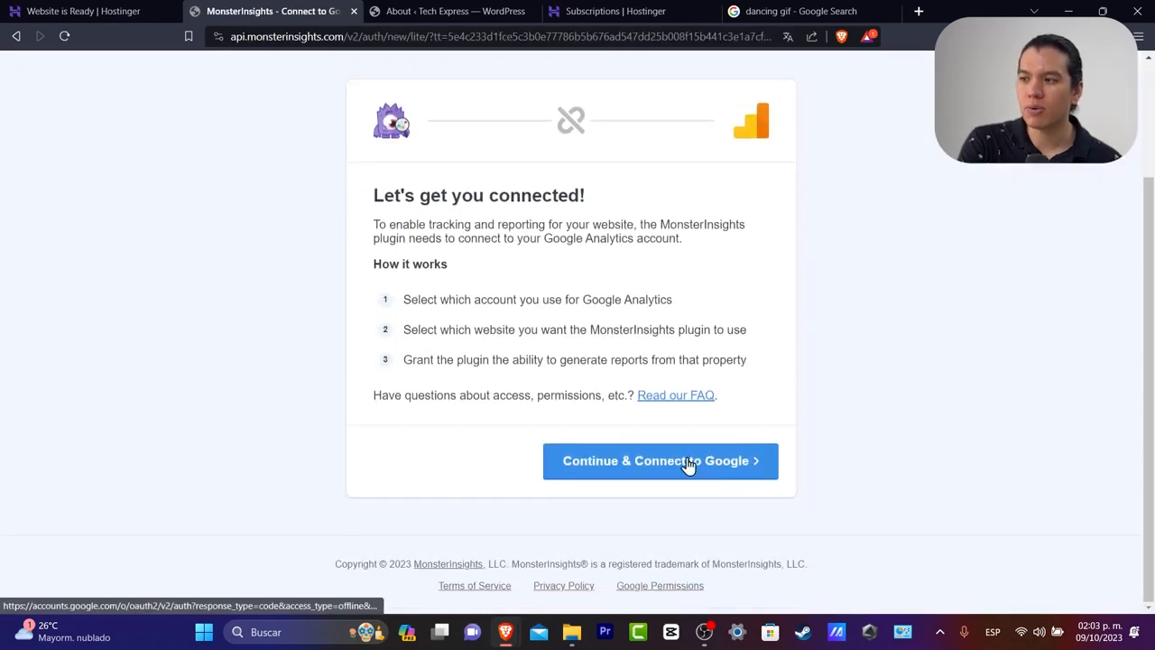
left_click(747, 476)
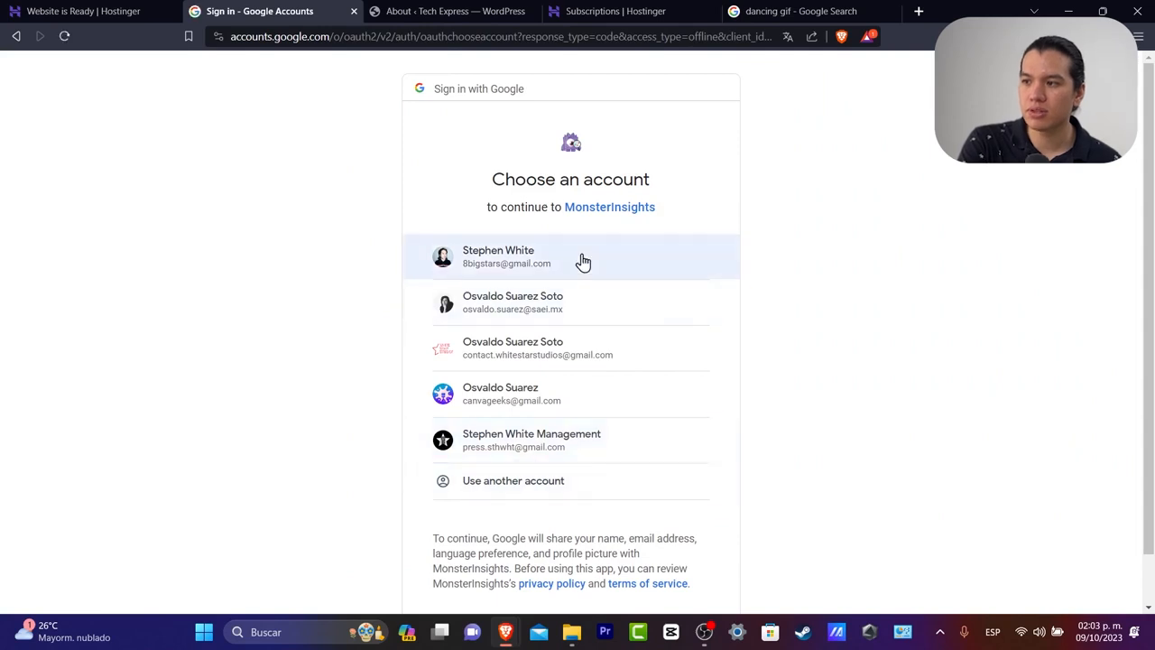
left_click(585, 261)
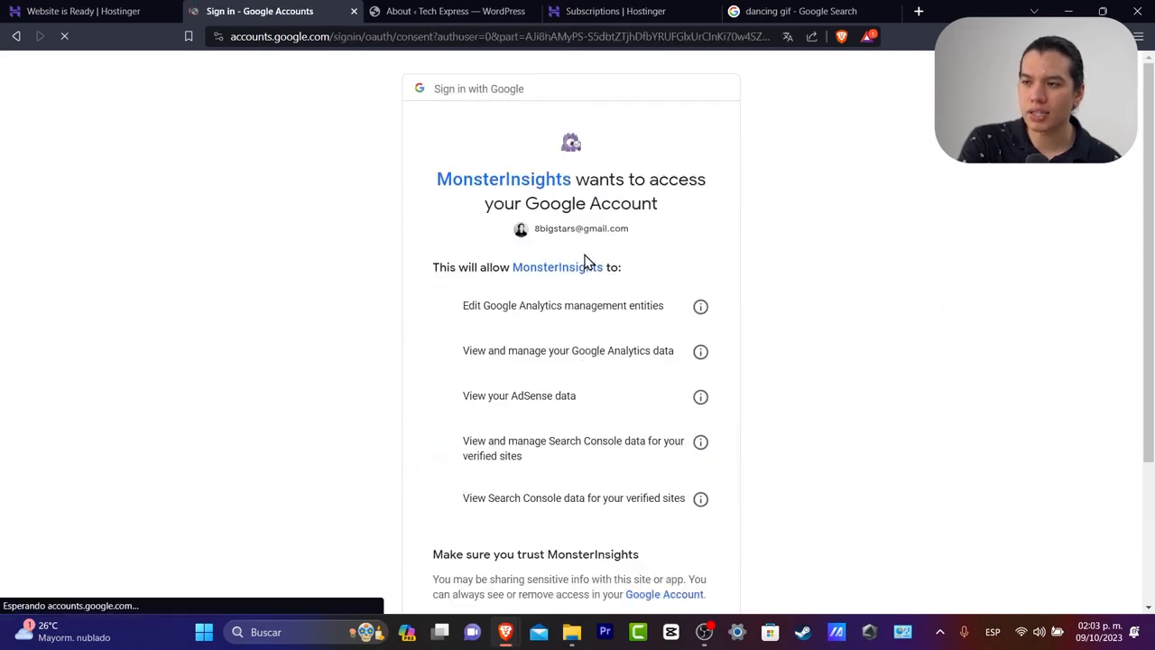
scroll(670, 434, "down", 3)
left_click(673, 508)
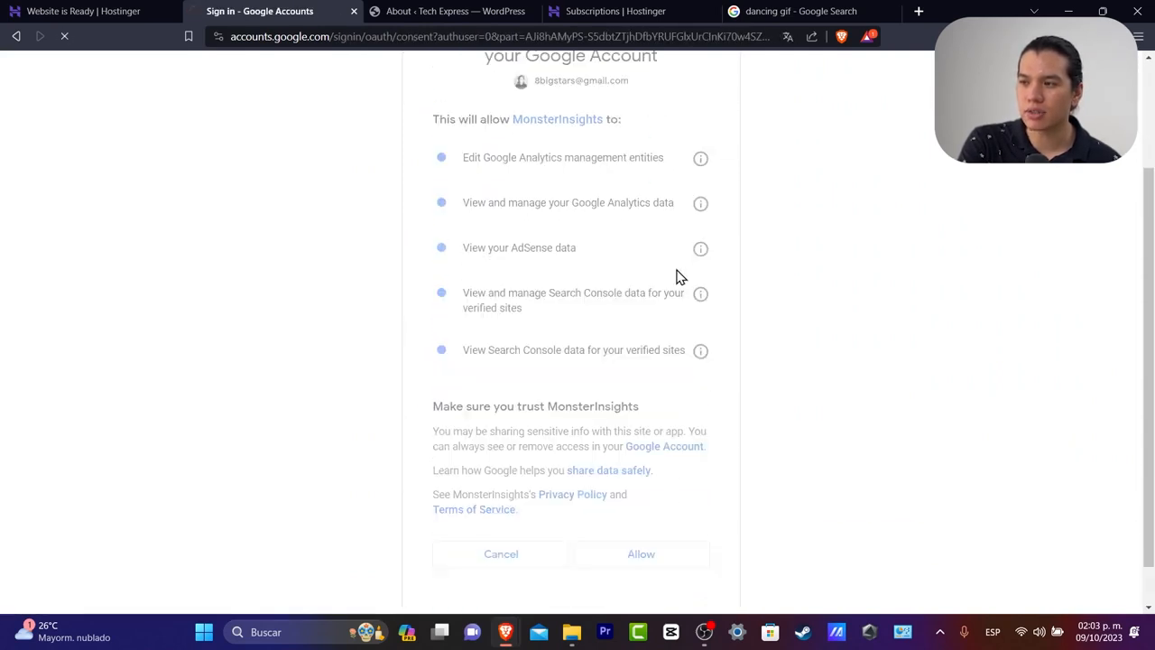
scroll(785, 541, "down", 3)
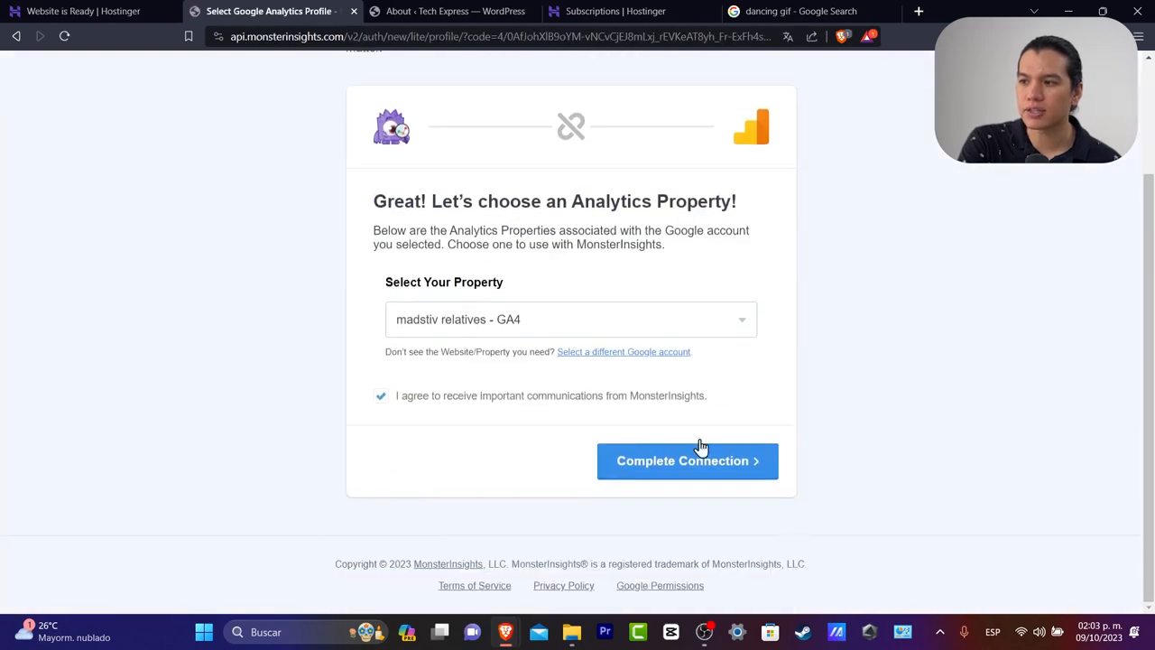
left_click(526, 318)
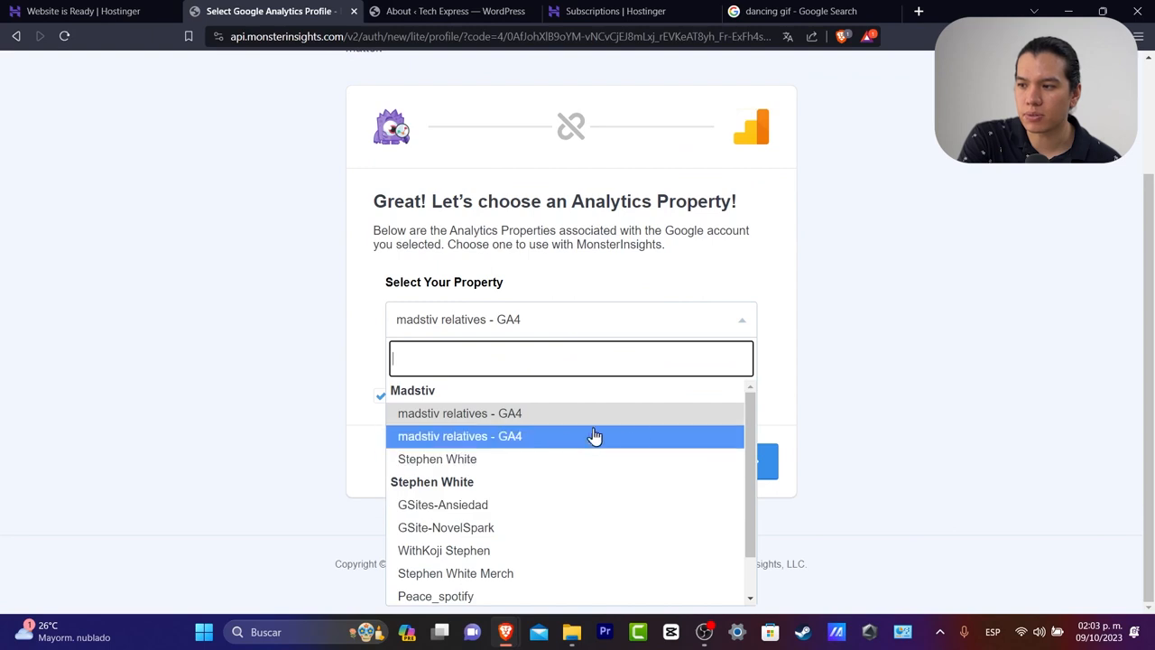
- Keep the GA4 property and complete the Google Analytics connection
left_click(834, 445)
left_click(736, 465)
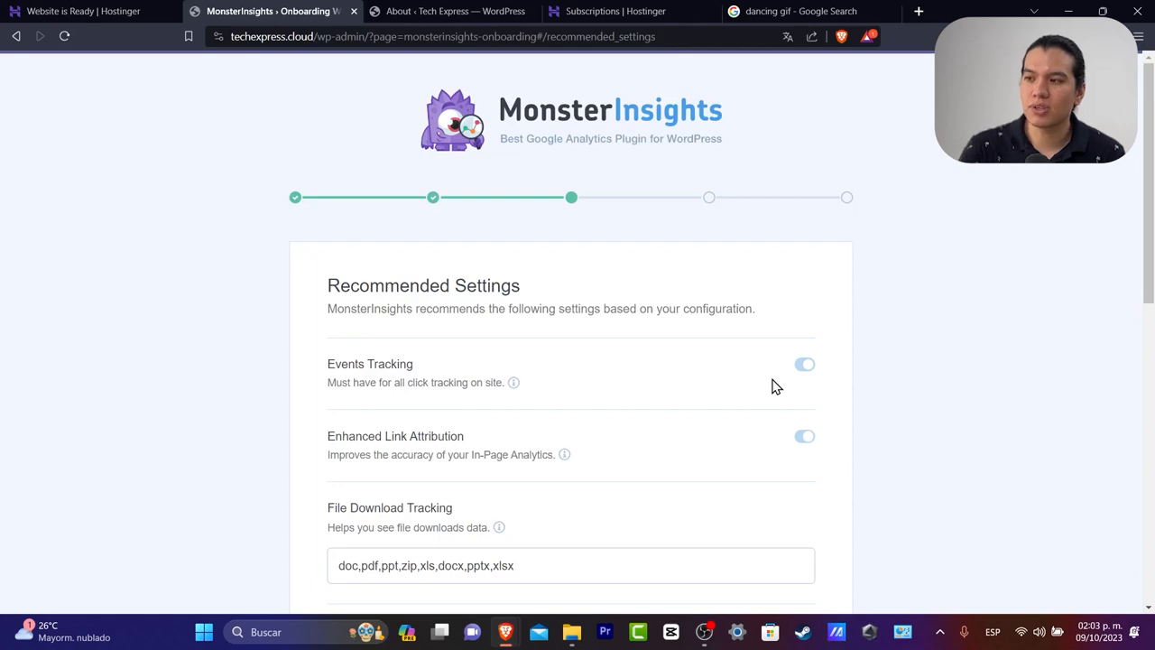
left_click_drag(453, 283, 552, 290)
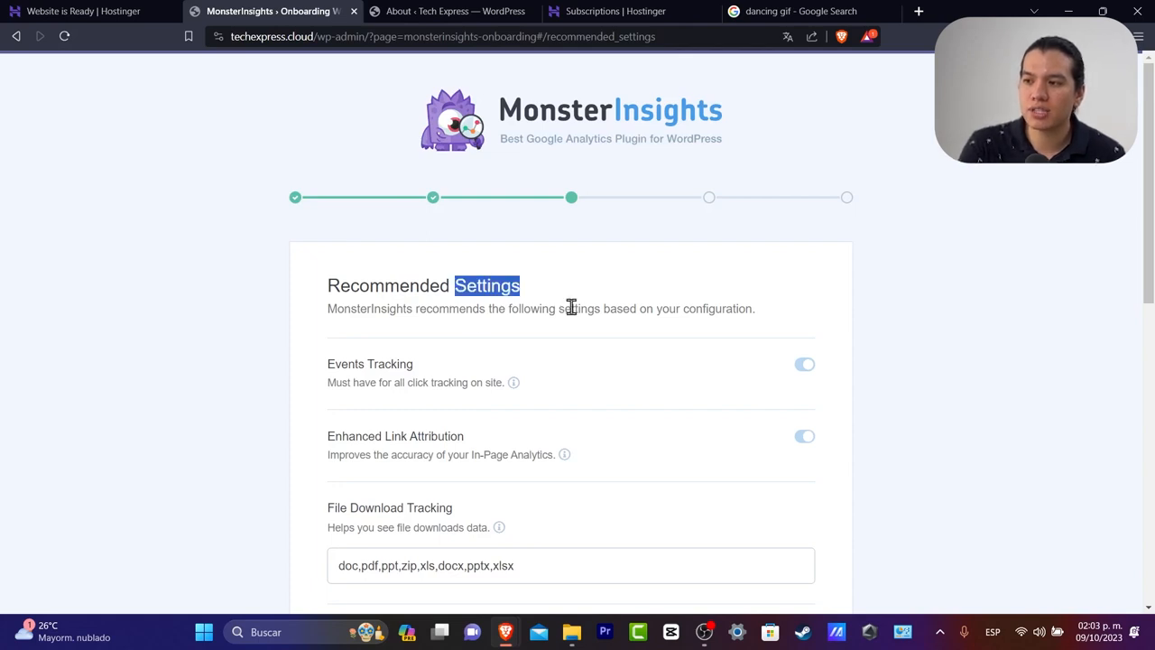
scroll(502, 379, "down", 2)
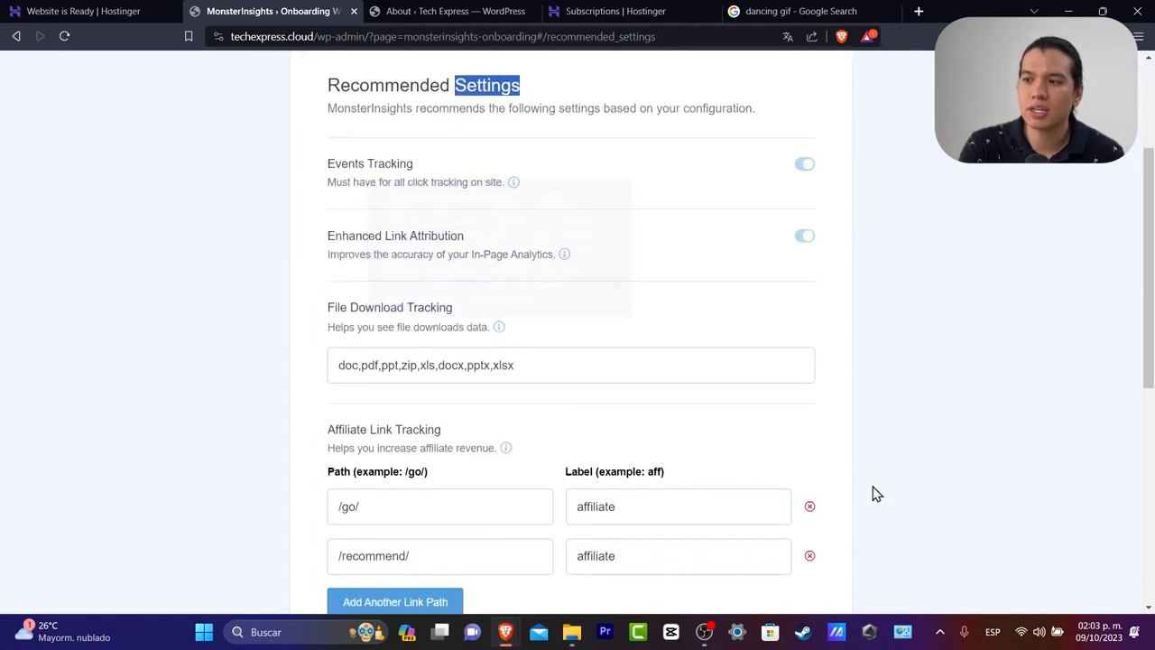
scroll(951, 333, "down", 2)
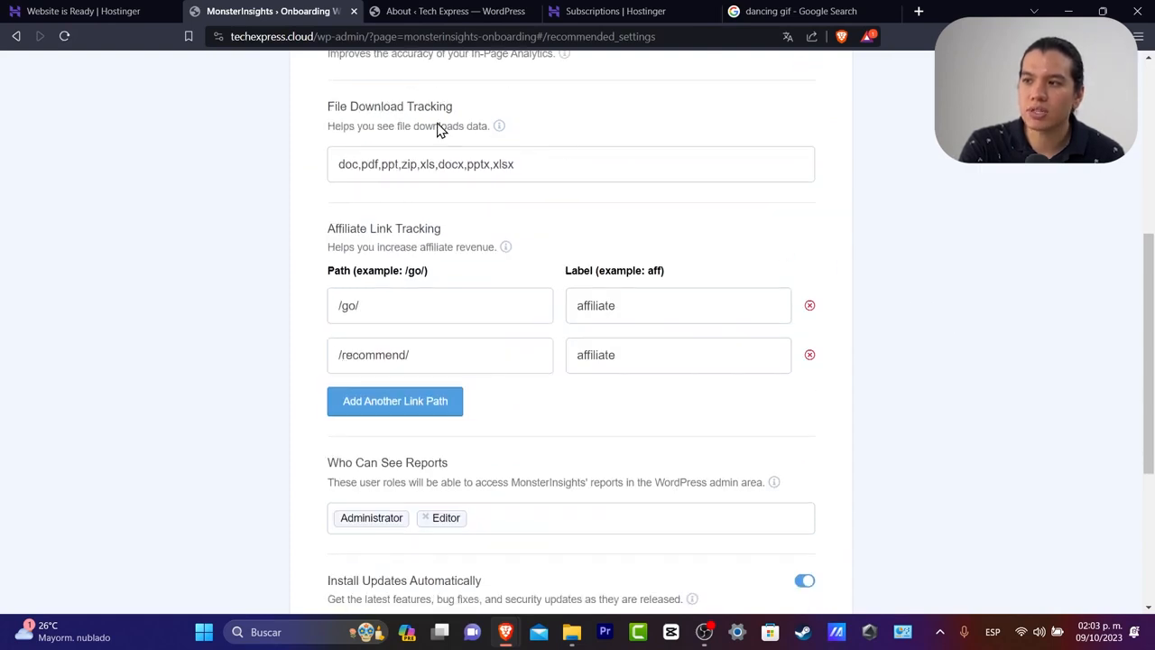
scroll(599, 302, "down", 3)
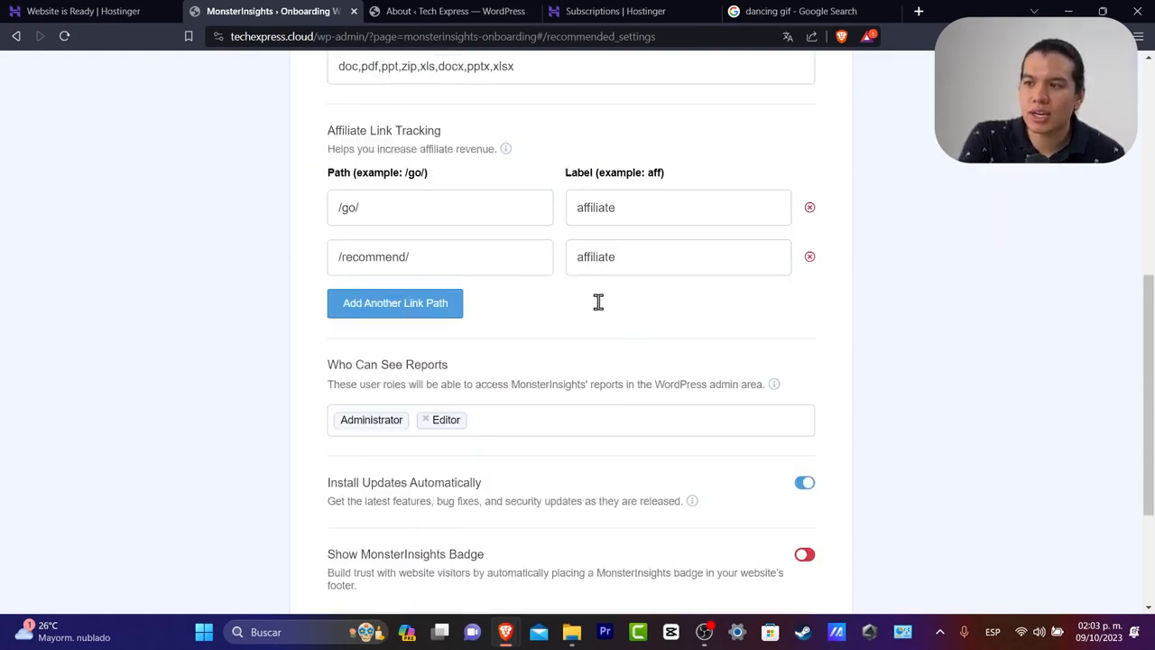
- Save the recommended settings, keep the default features, and switch to Hostinger's Website is Ready tab
left_click(531, 521)
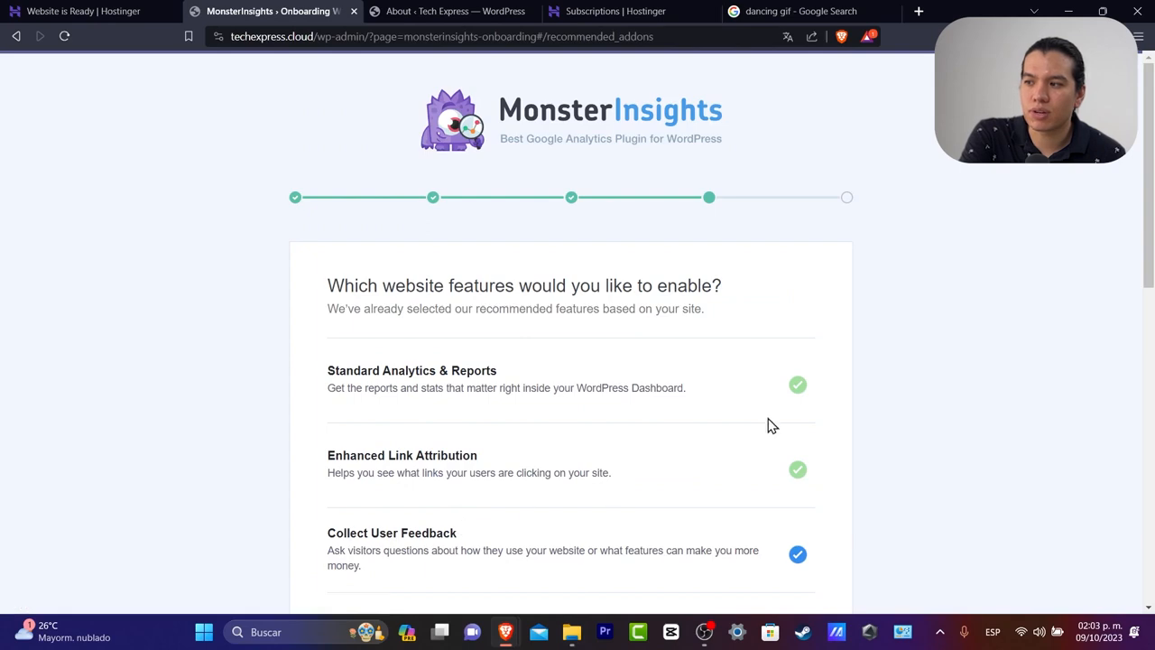
scroll(766, 423, "down", 8)
left_click(394, 507)
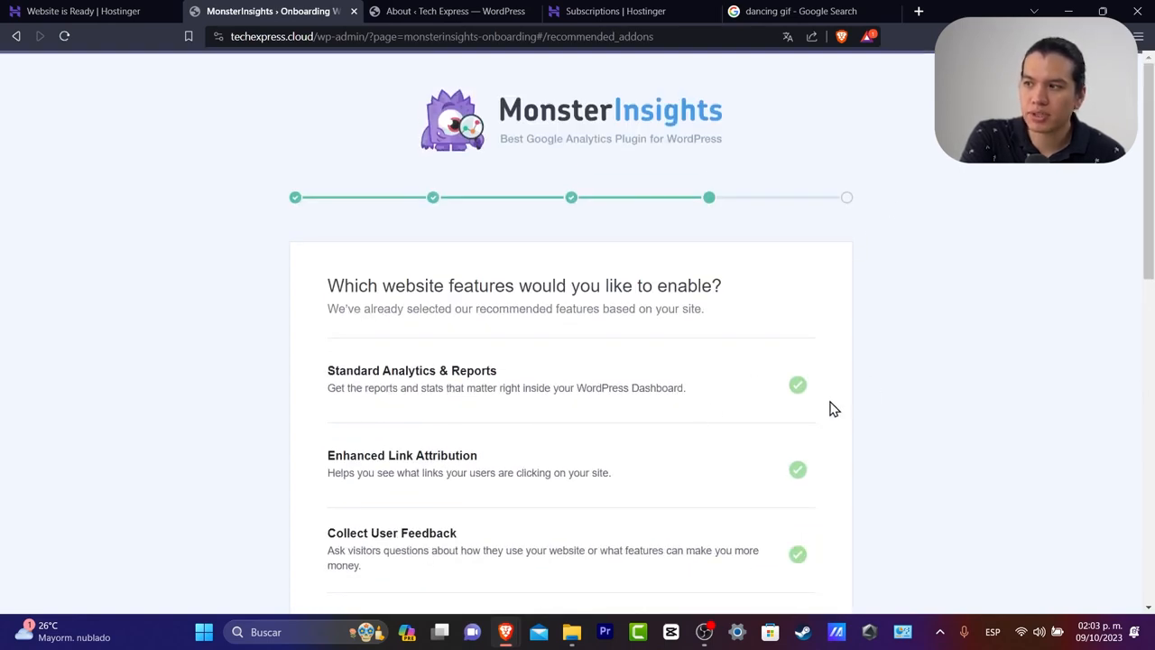
scroll(848, 406, "down", 10)
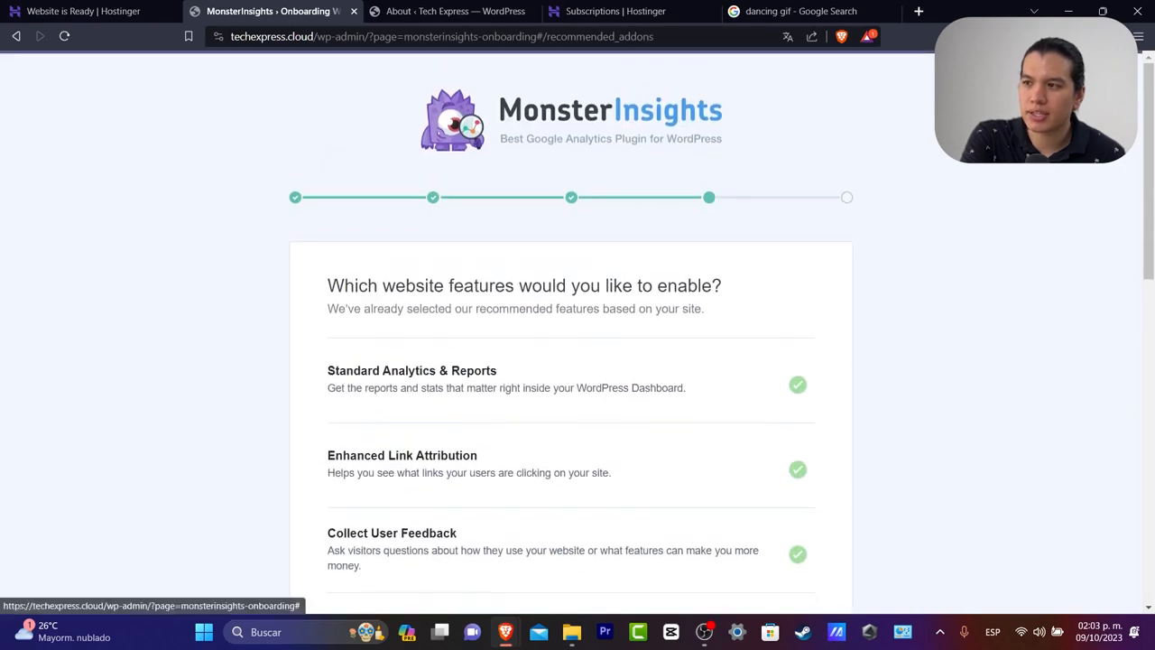
left_click(99, 11)
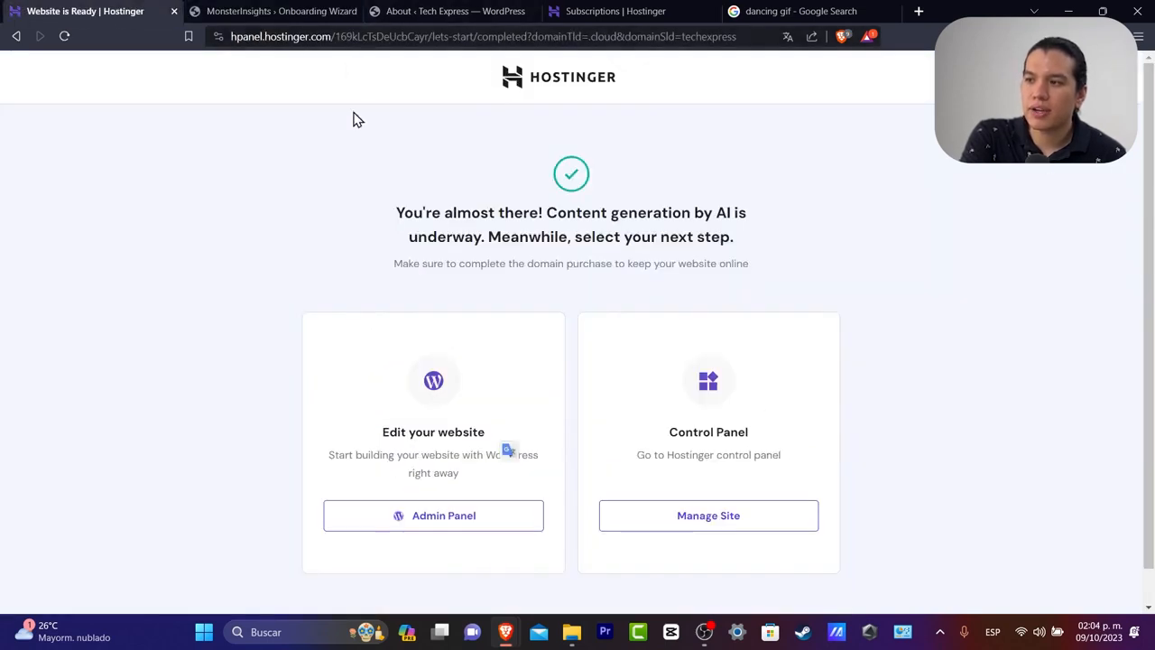
- Open the WordPress admin panel, look over MonsterInsights settings, then go to All in One SEO
left_click(533, 516)
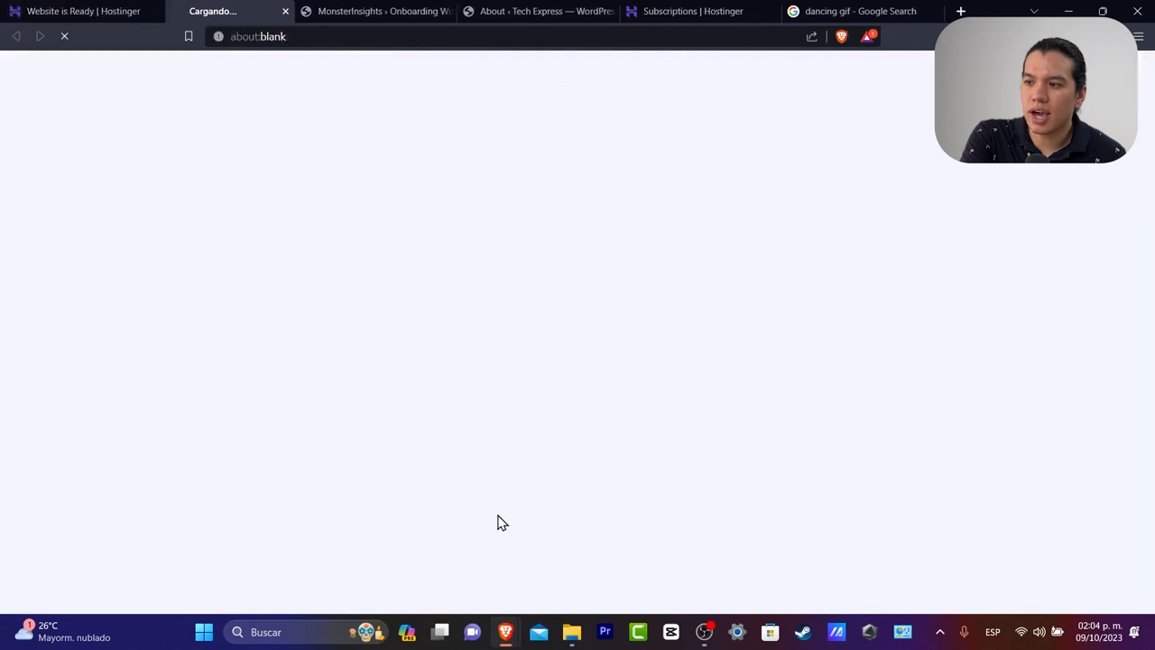
left_click(388, 11)
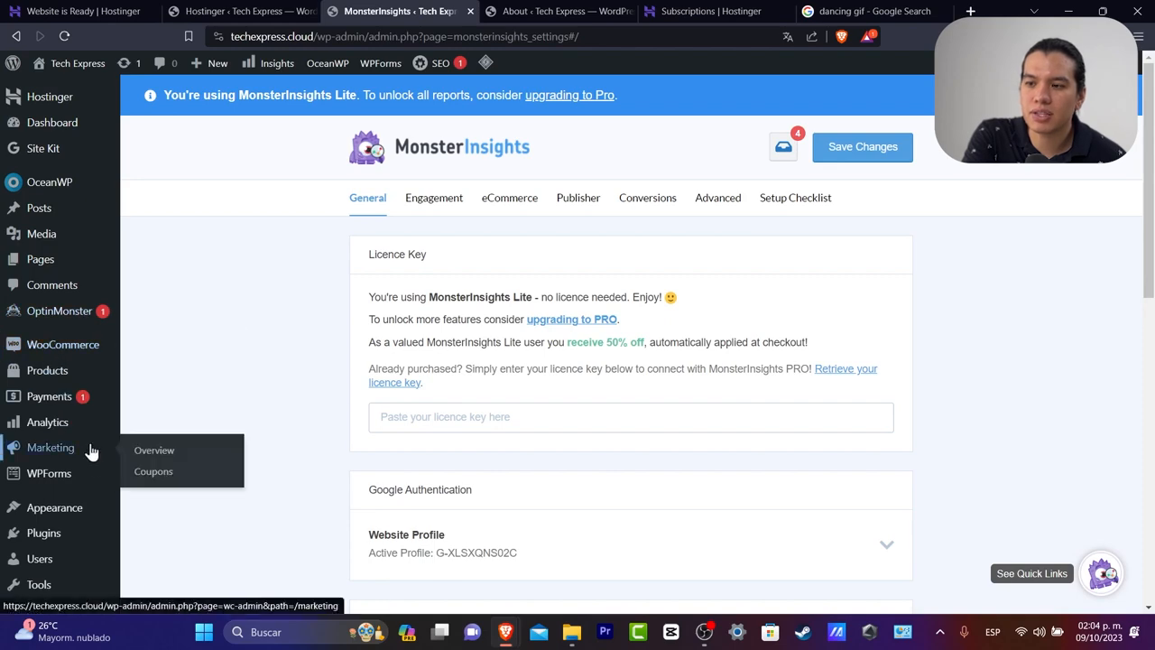
scroll(69, 501, "down", 4)
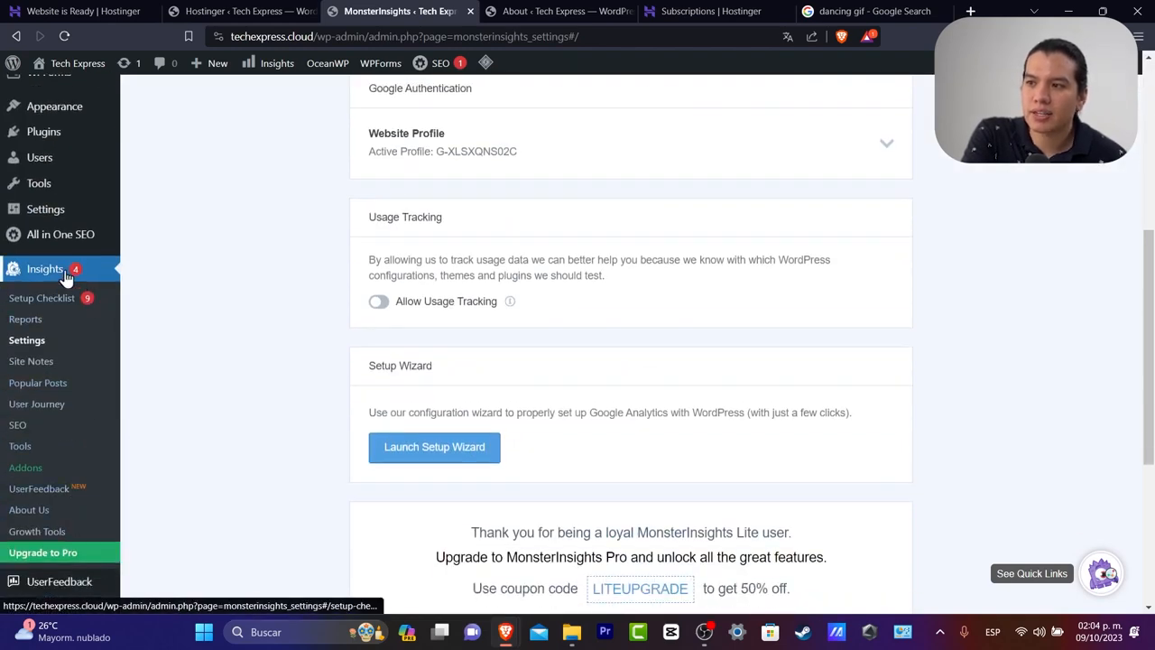
scroll(478, 306, "up", 4)
scroll(79, 381, "down", 4)
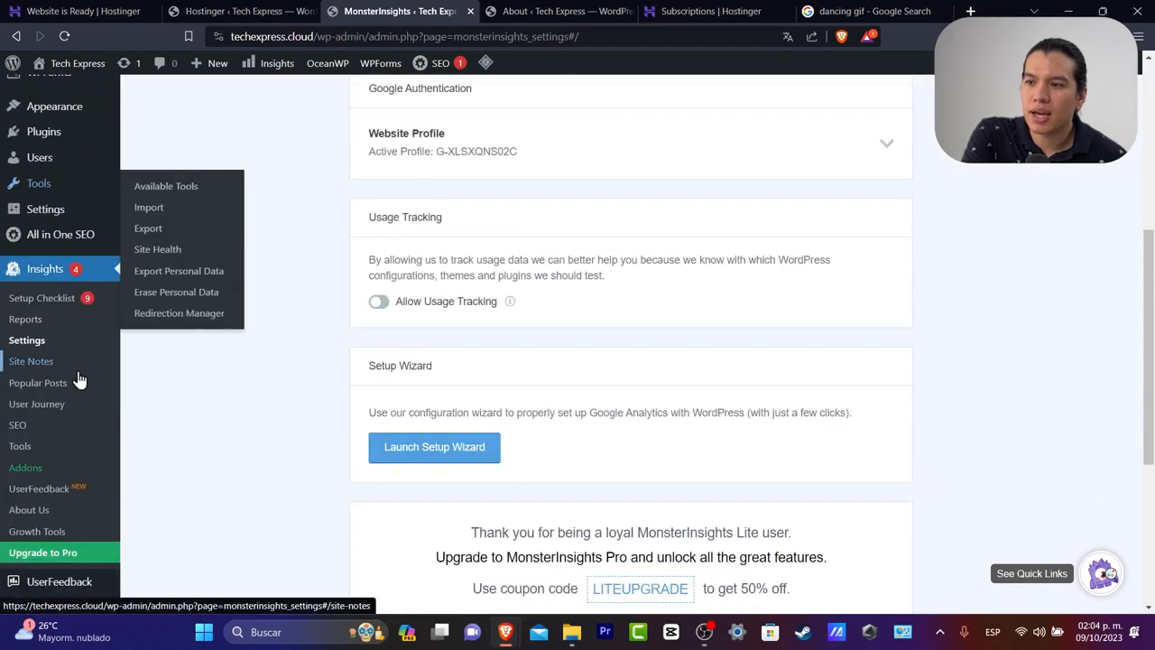
scroll(72, 300, "down", 2)
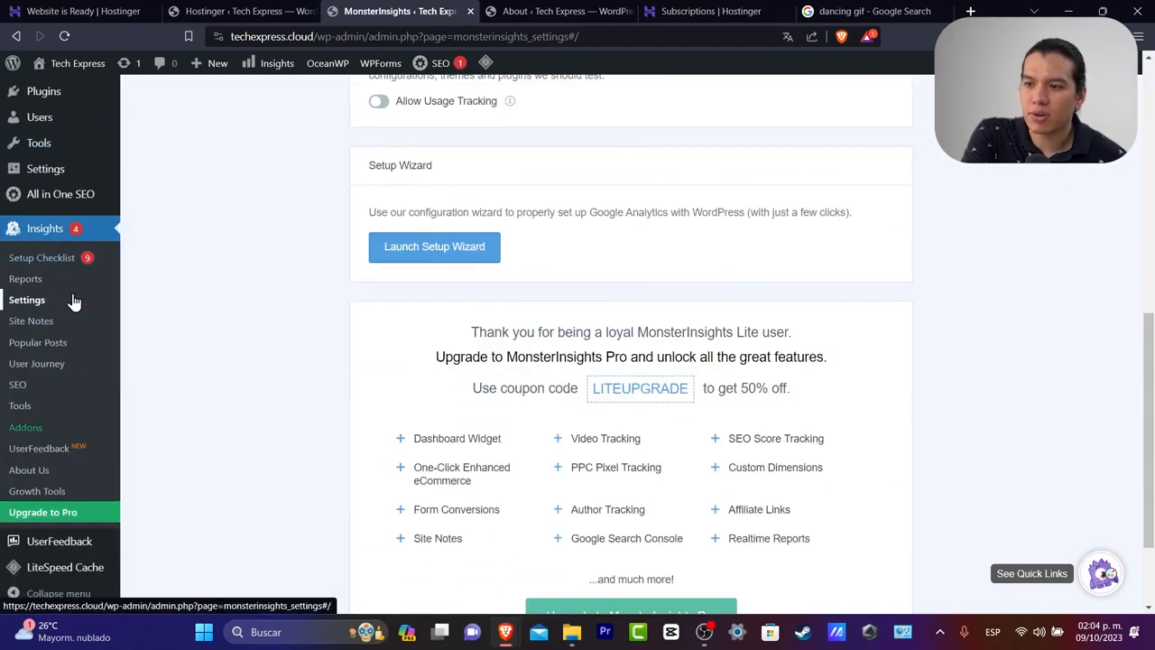
scroll(74, 302, "up", 2)
left_click(81, 397)
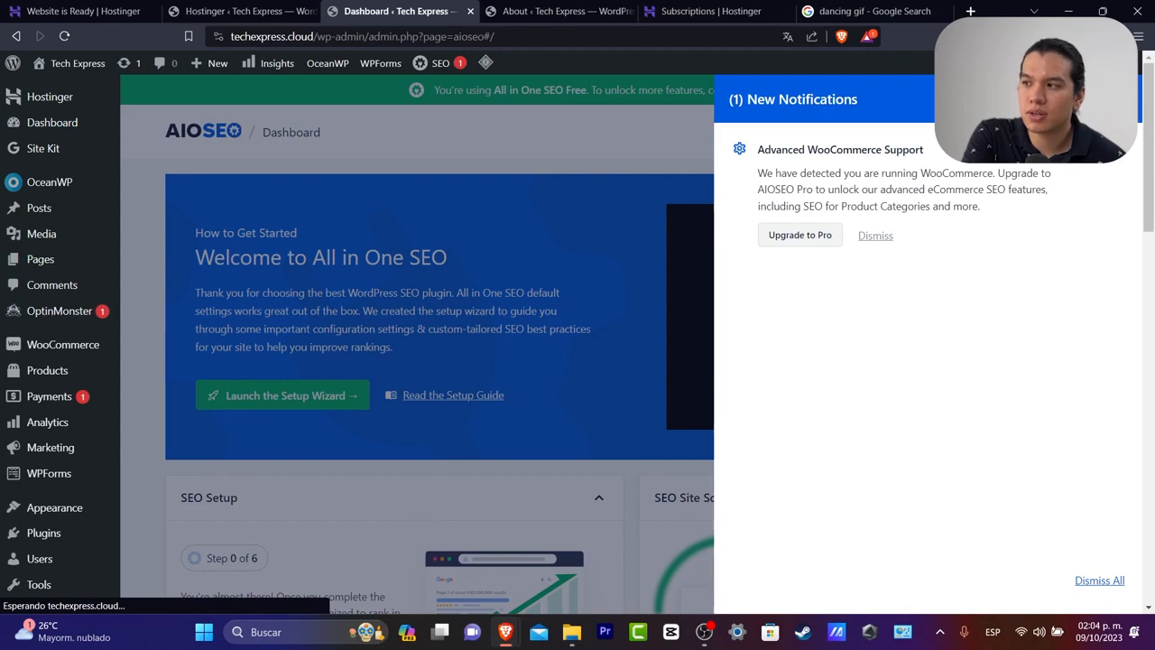
- Dismiss the AIOSEO notifications and review the dashboard: setup Step 0 of 6, 6 posts lacking keyphrases
left_click(1119, 99)
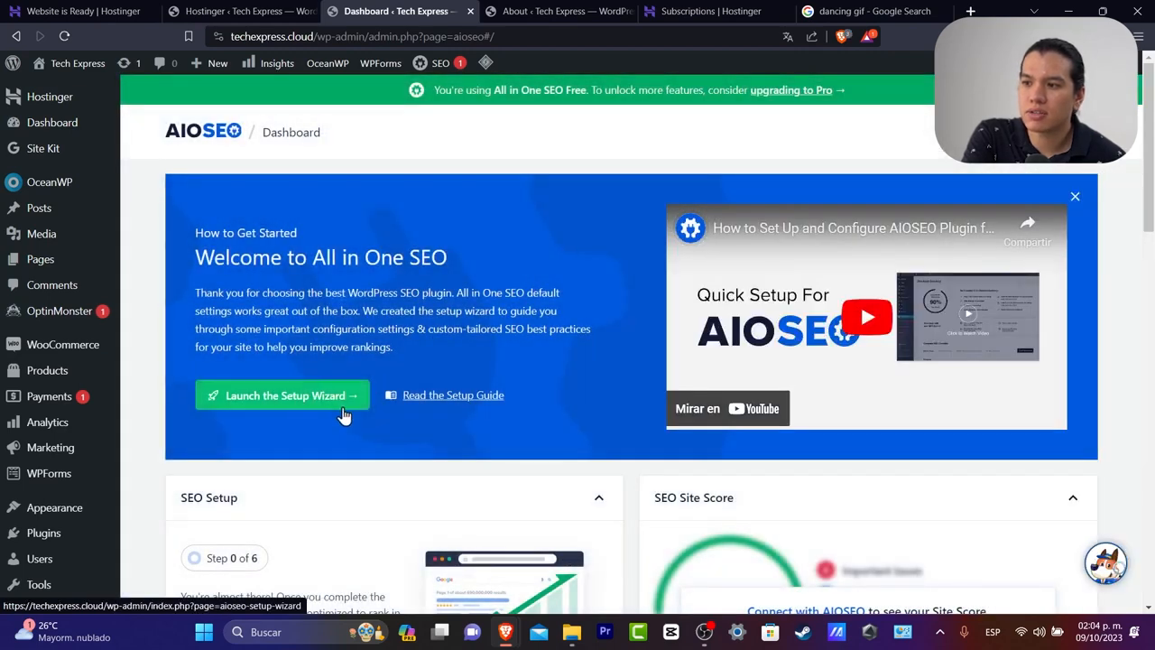
scroll(743, 425, "down", 2)
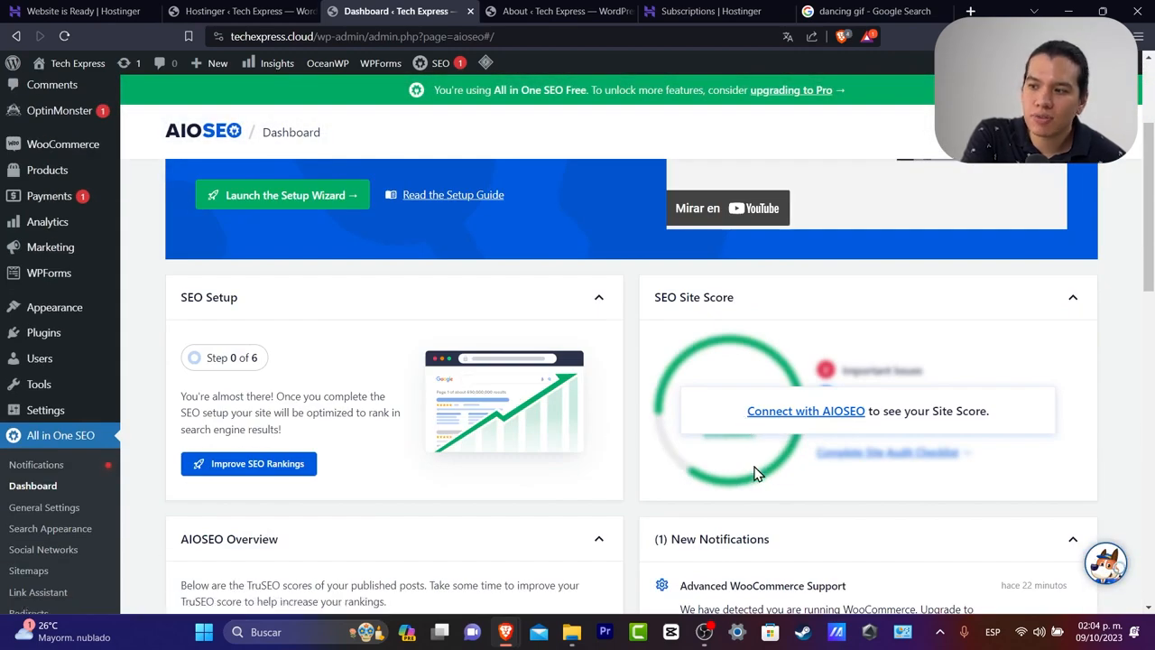
scroll(717, 478, "down", 4)
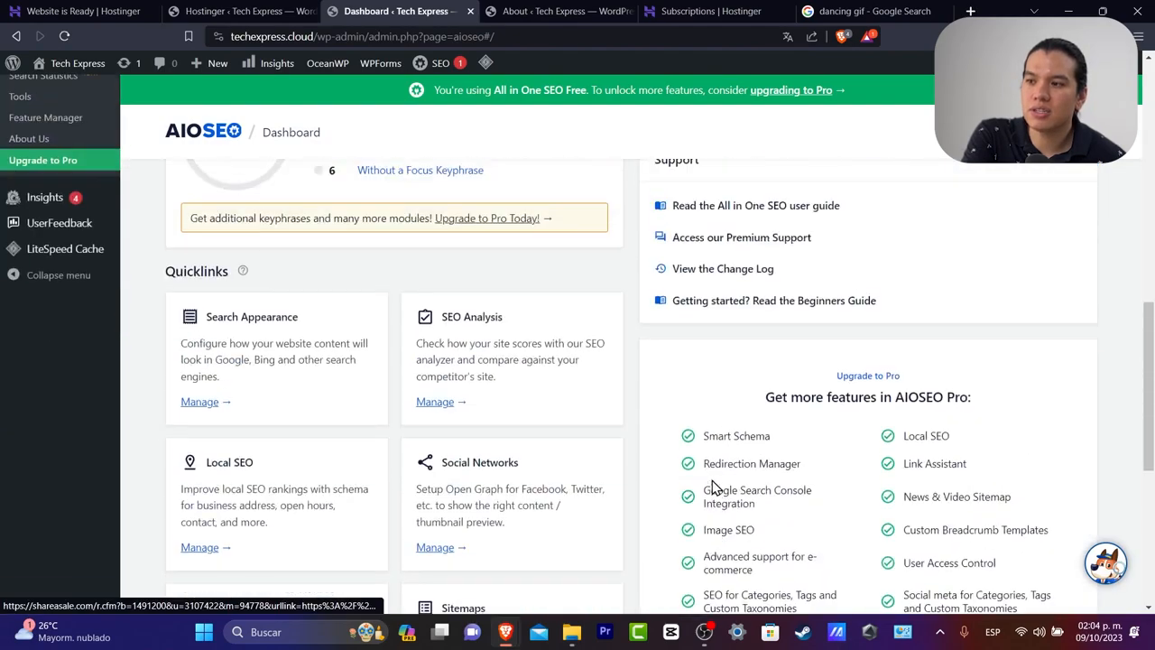
scroll(710, 480, "up", 2)
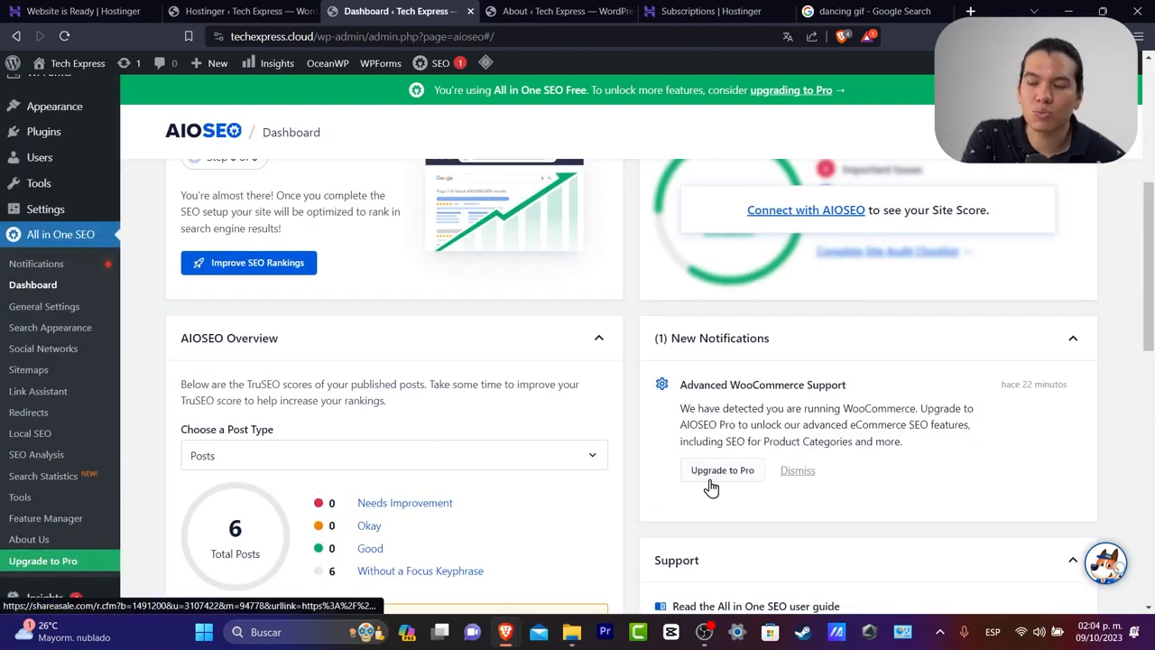
scroll(710, 487, "down", 9)
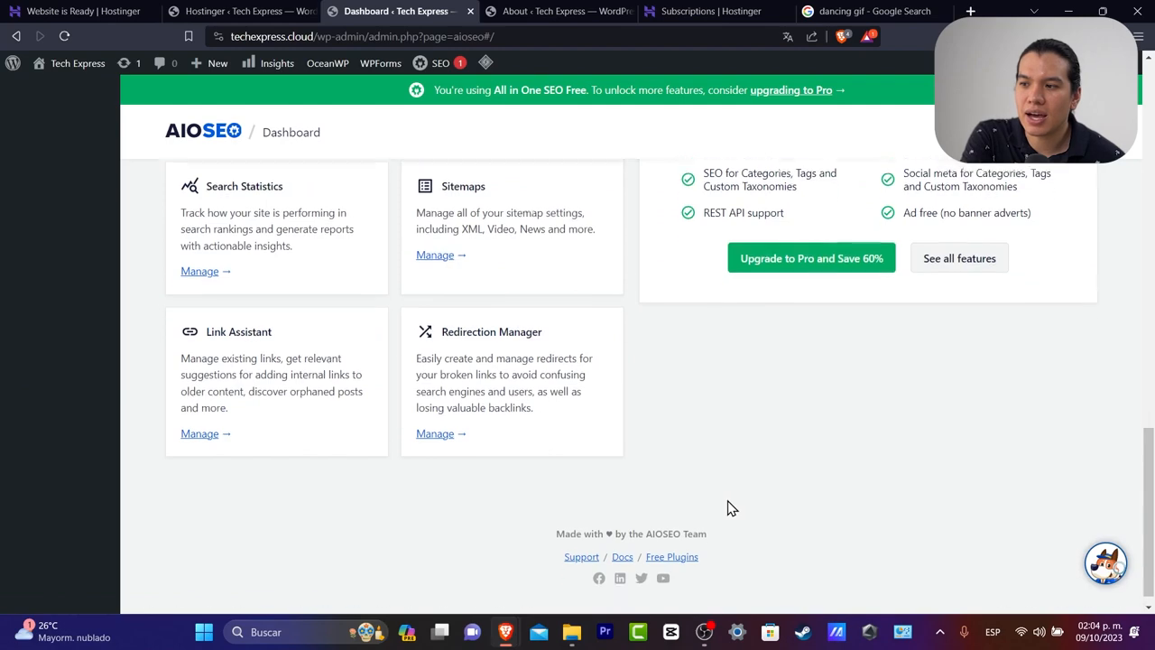
scroll(713, 500, "up", 9)
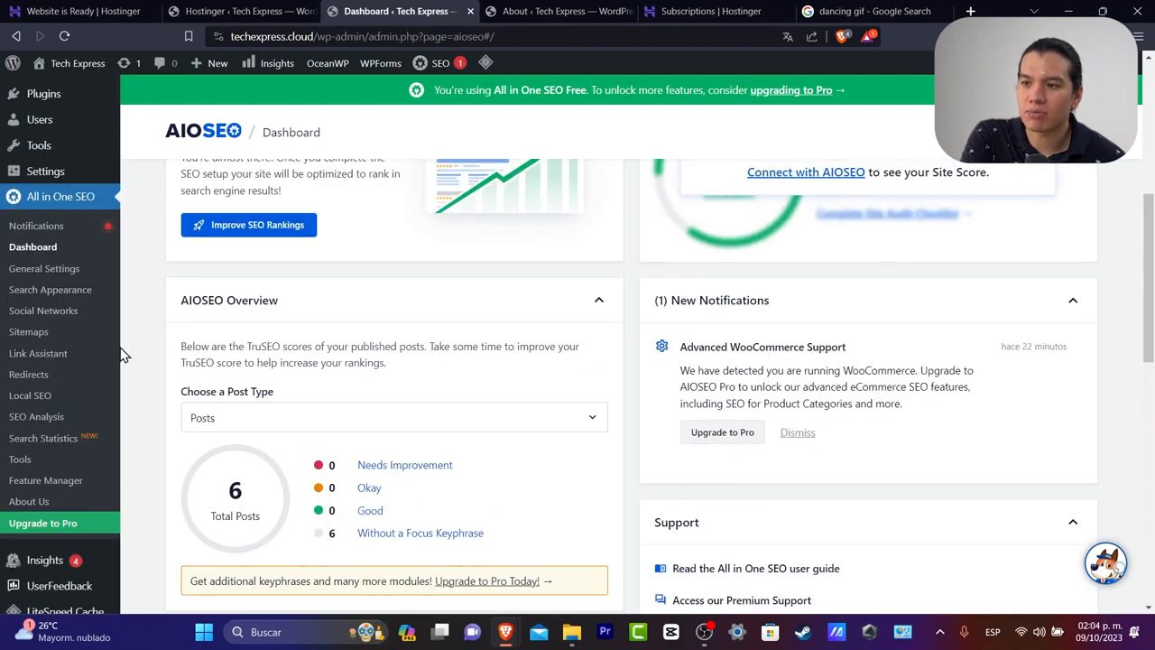
scroll(90, 367, "up", 4)
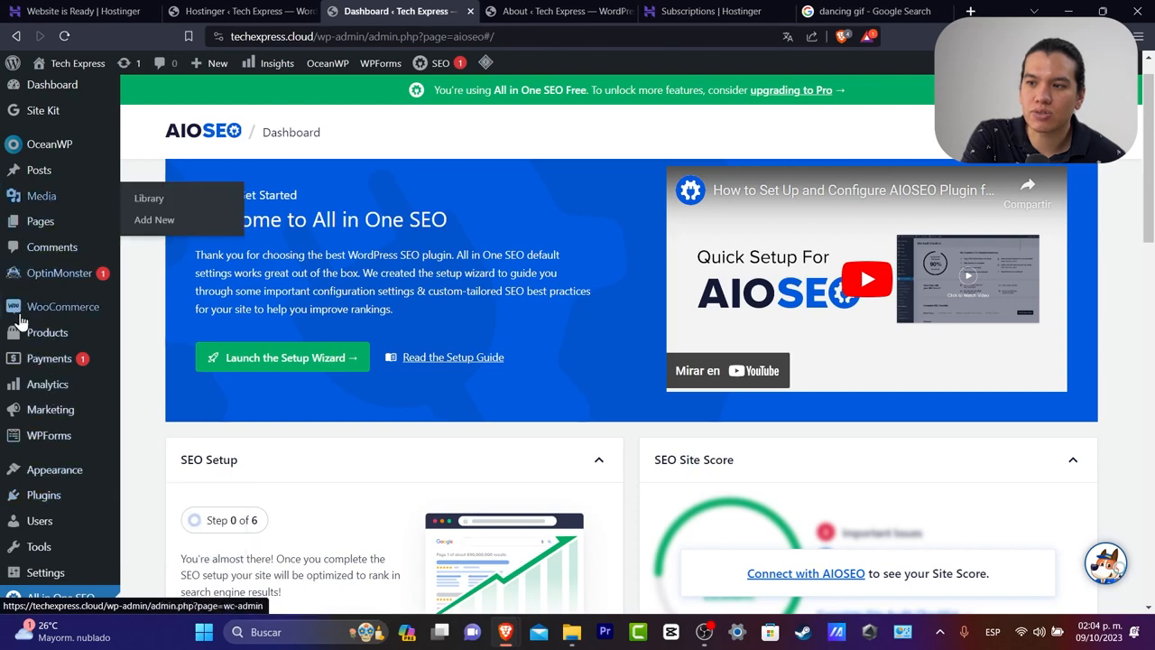
scroll(18, 325, "up", 1)
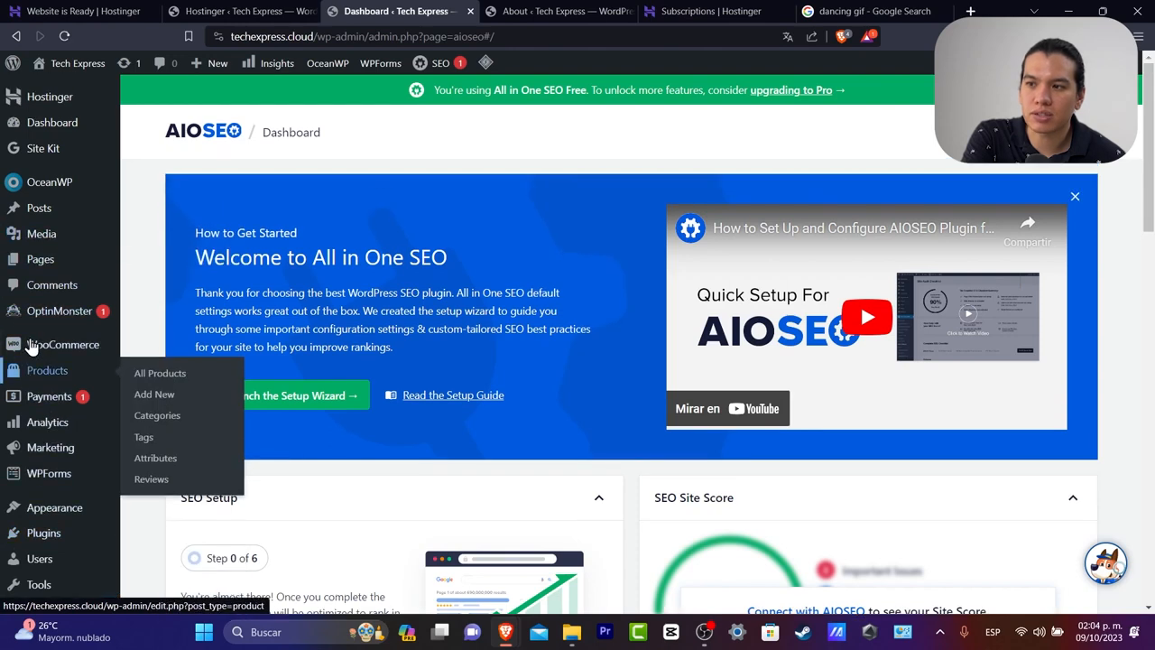
- Tick 'Connect Google Analytics' in Site Kit setup, then view OceanWP Panel's Quick Settings
left_click(65, 152)
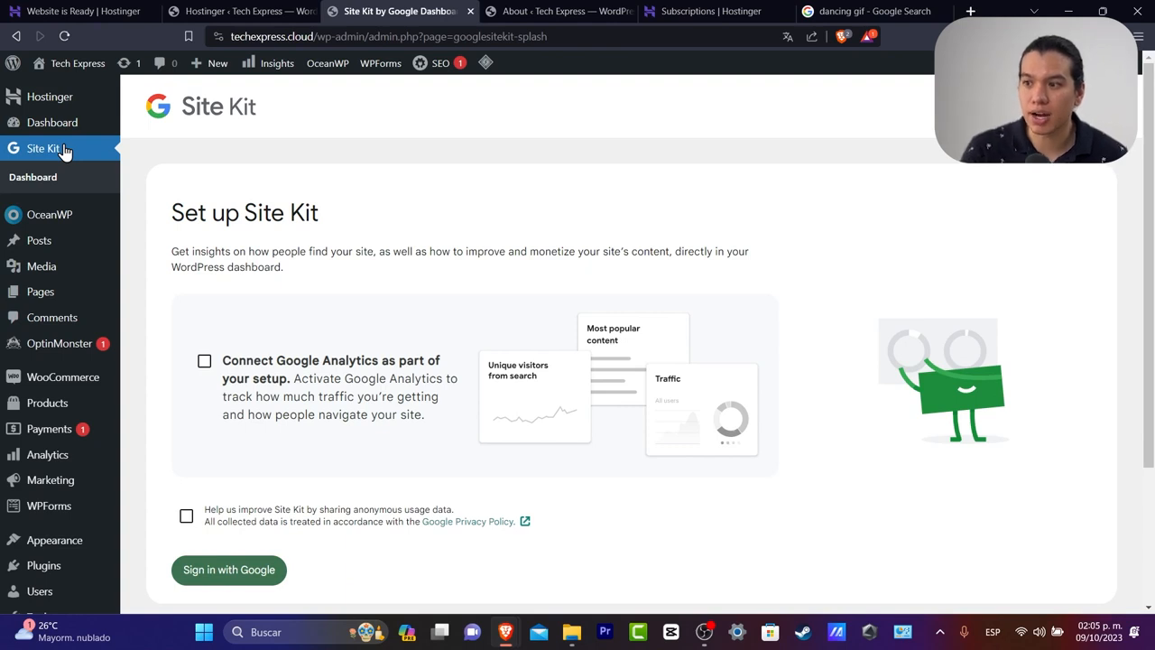
left_click(267, 363)
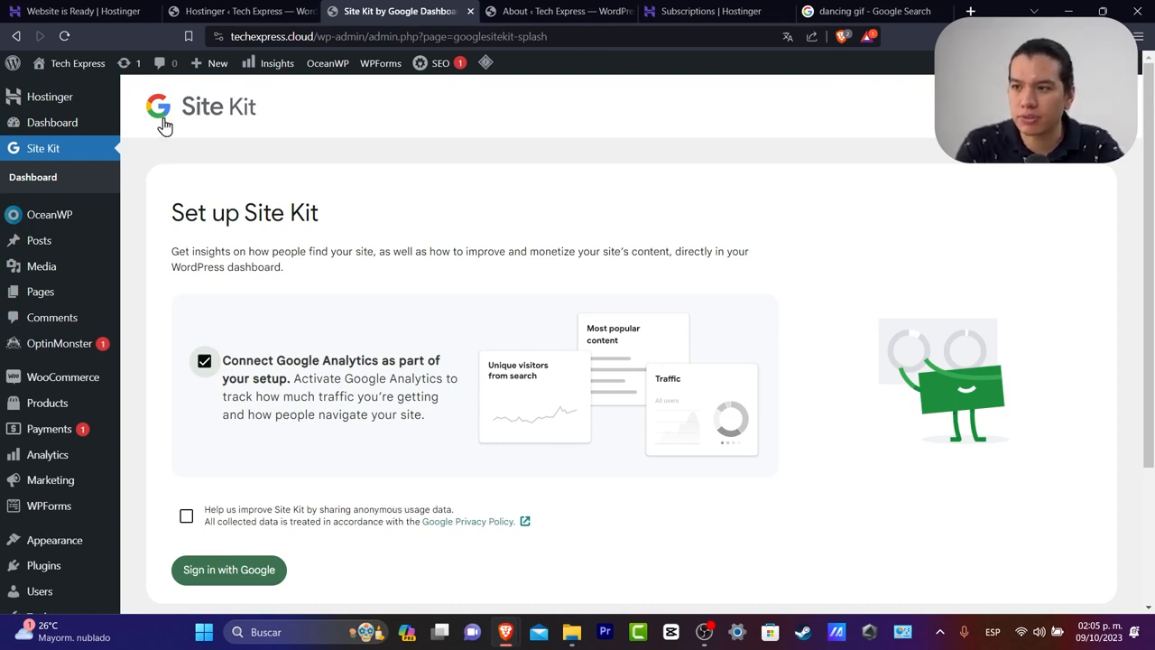
left_click(77, 217)
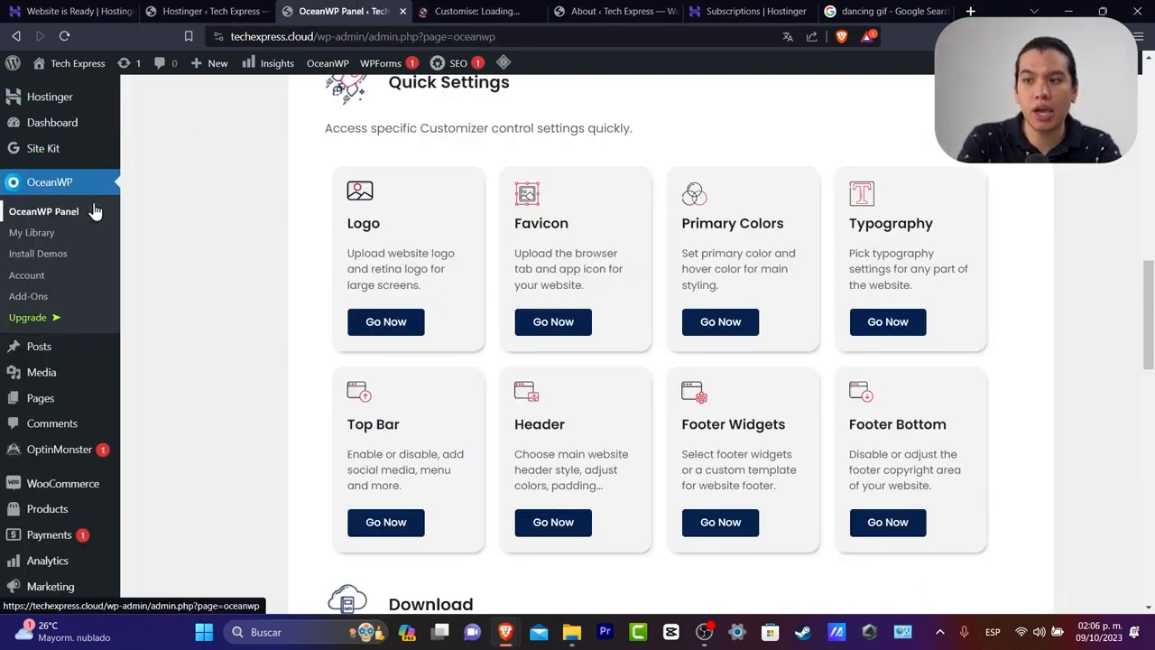
- Check the empty OceanWP My Library while the customizer tab loads
left_click(69, 237)
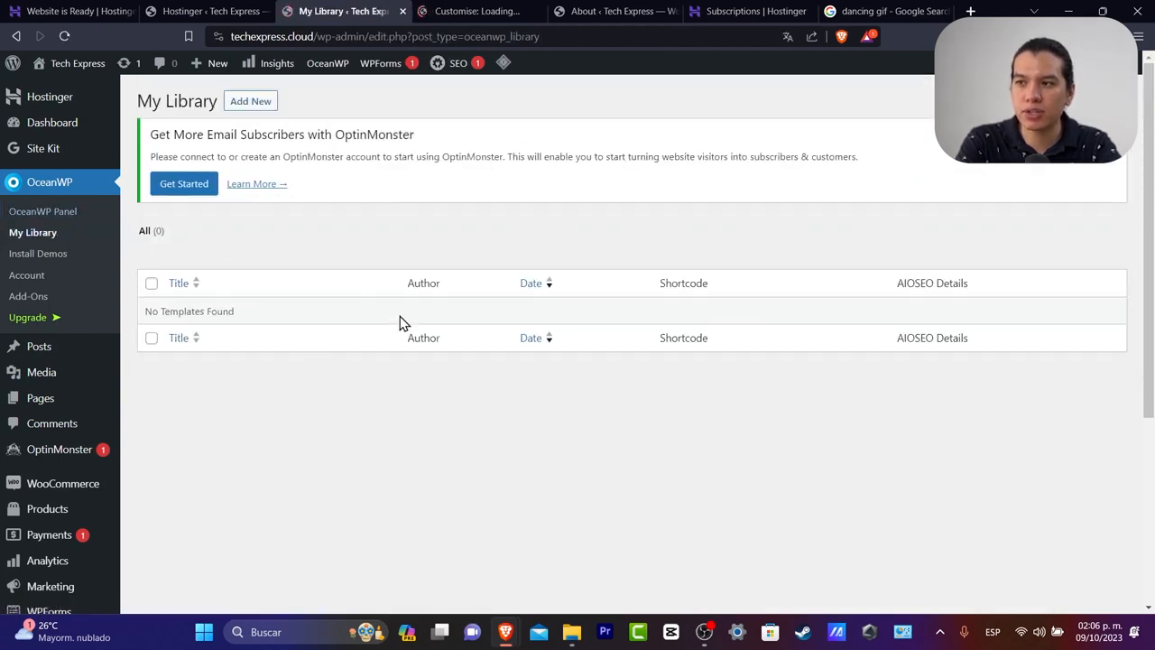
left_click(469, 10)
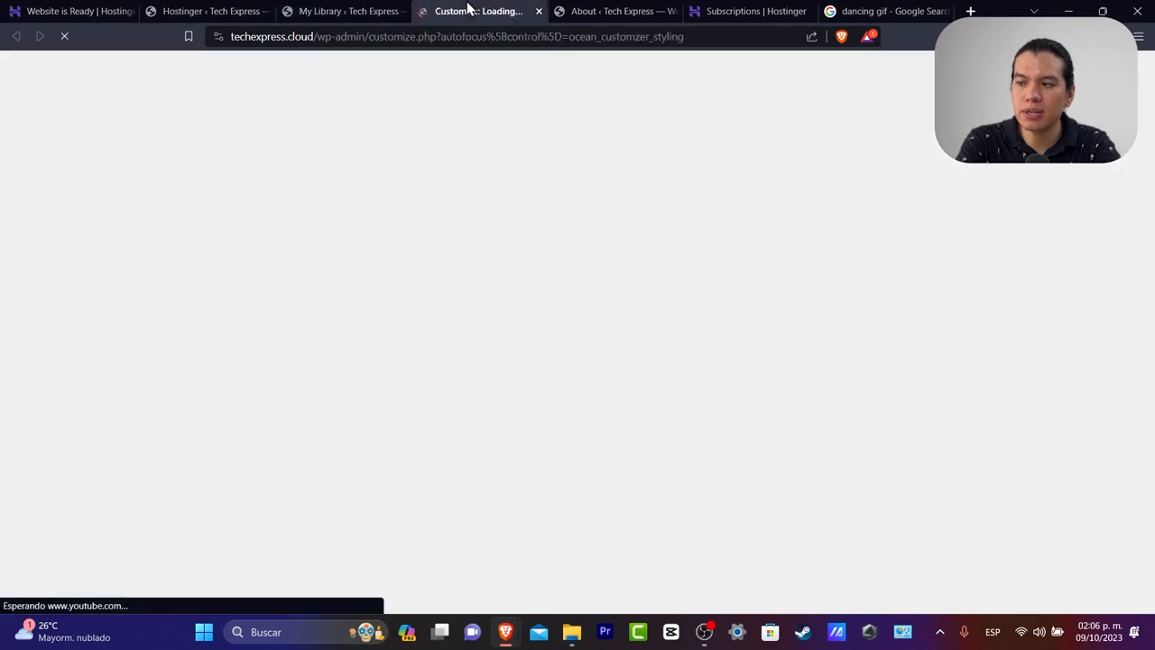
left_click(345, 7)
left_click(442, 11)
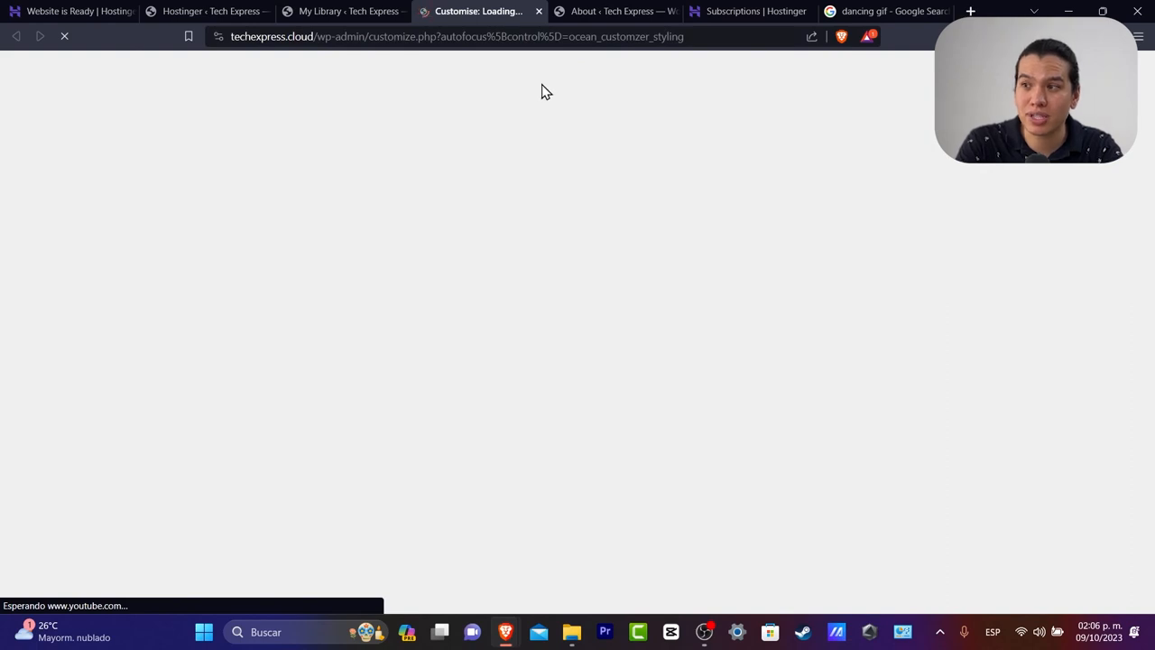
left_click(357, 10)
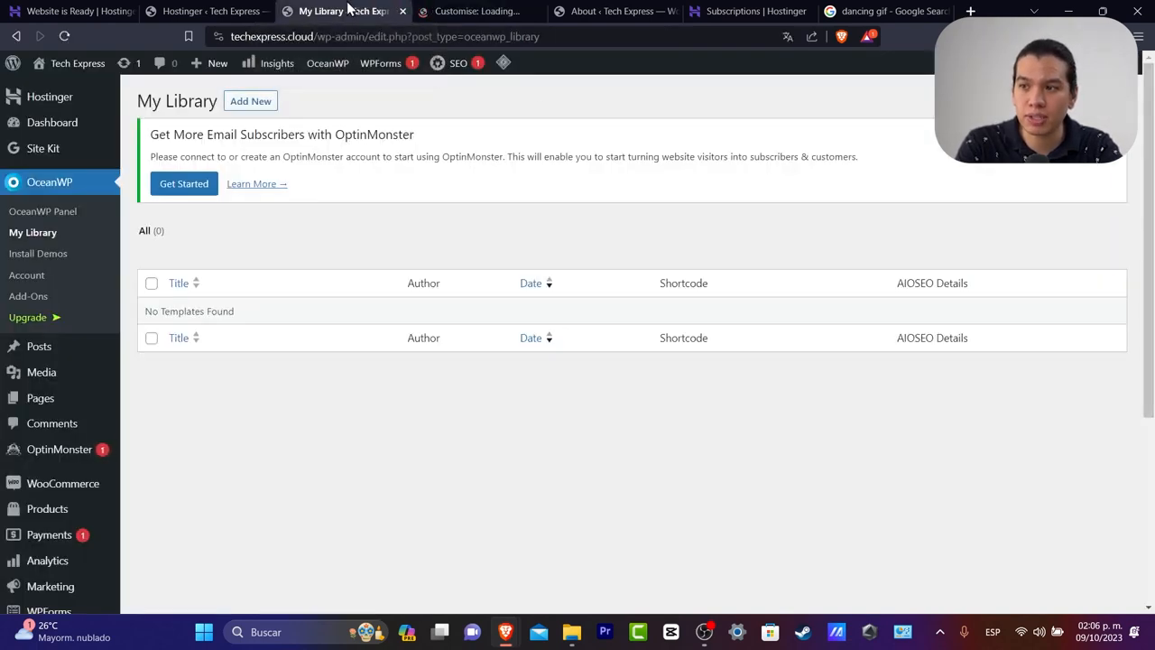
- Look over the Hostinger guide, then go to the Installed Plugins list
left_click(215, 10)
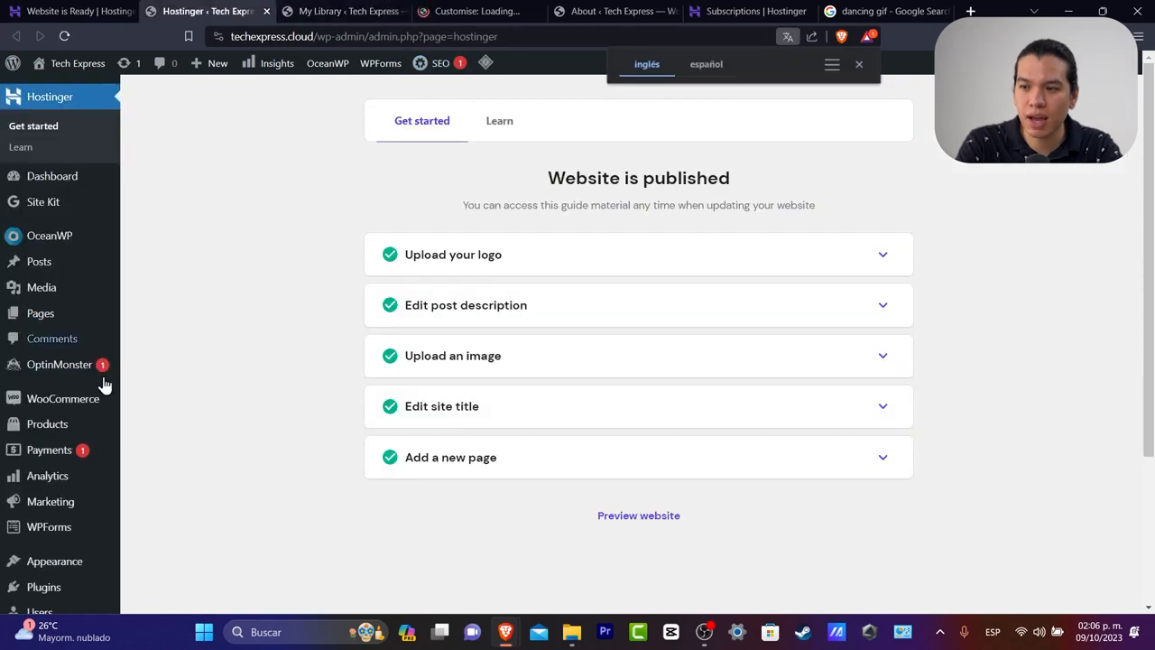
scroll(63, 287, "down", 2)
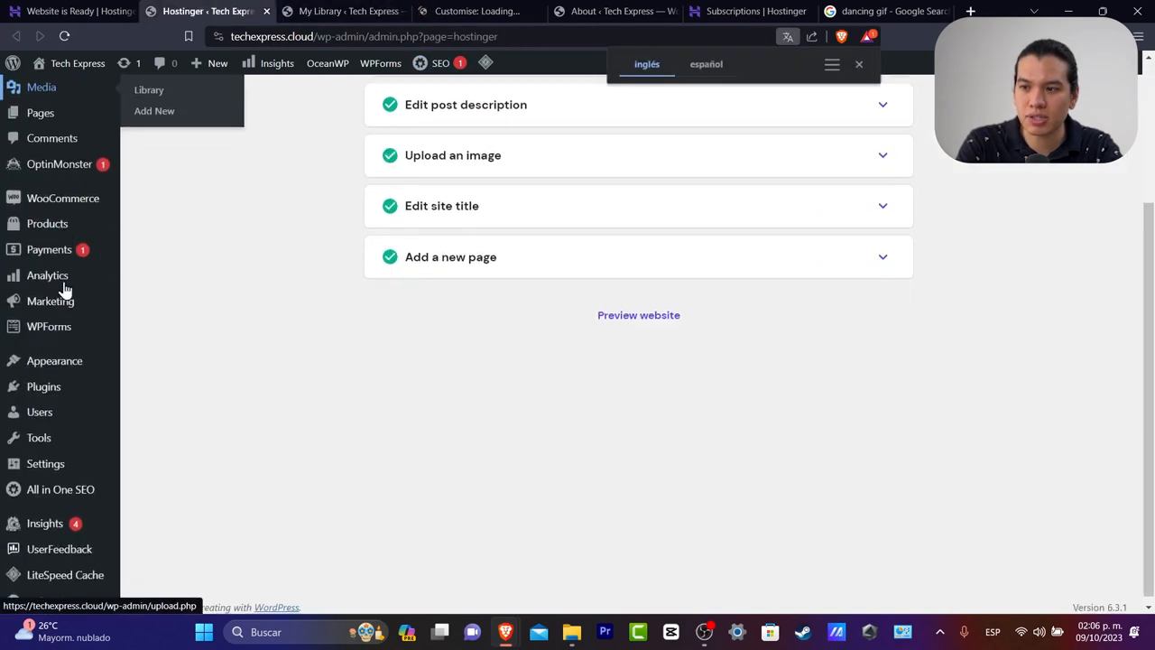
left_click(62, 387)
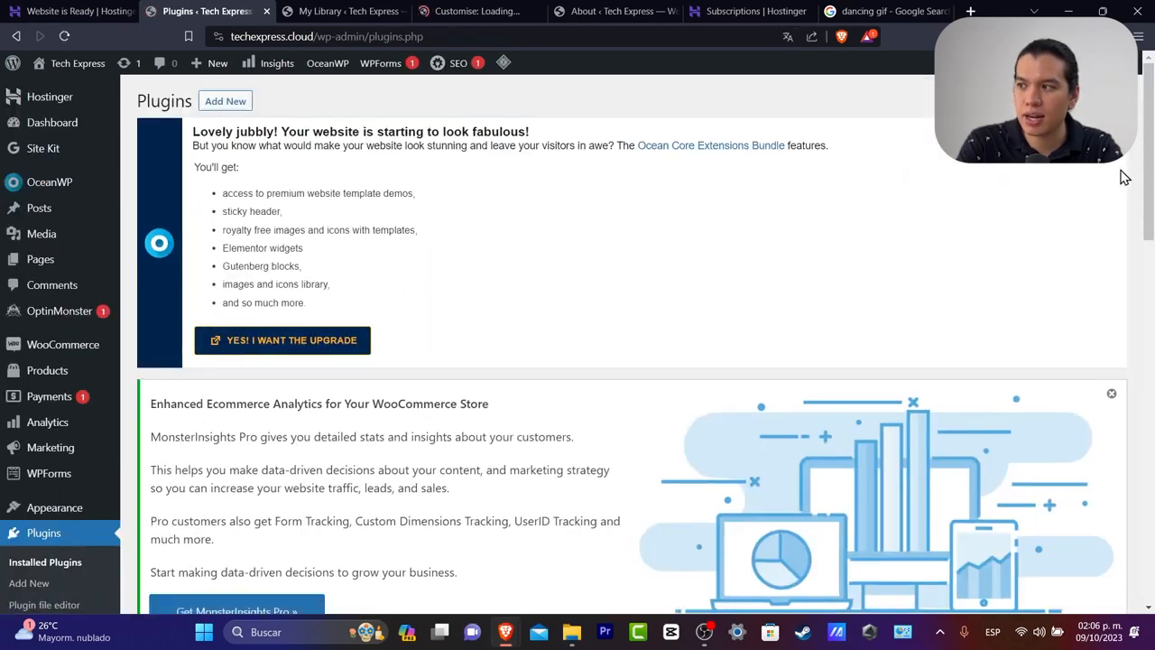
- Dismiss the OceanWP and MonsterInsights notices, then find 'eleme' and install and activate Elementor Website Builder
left_click(1114, 132)
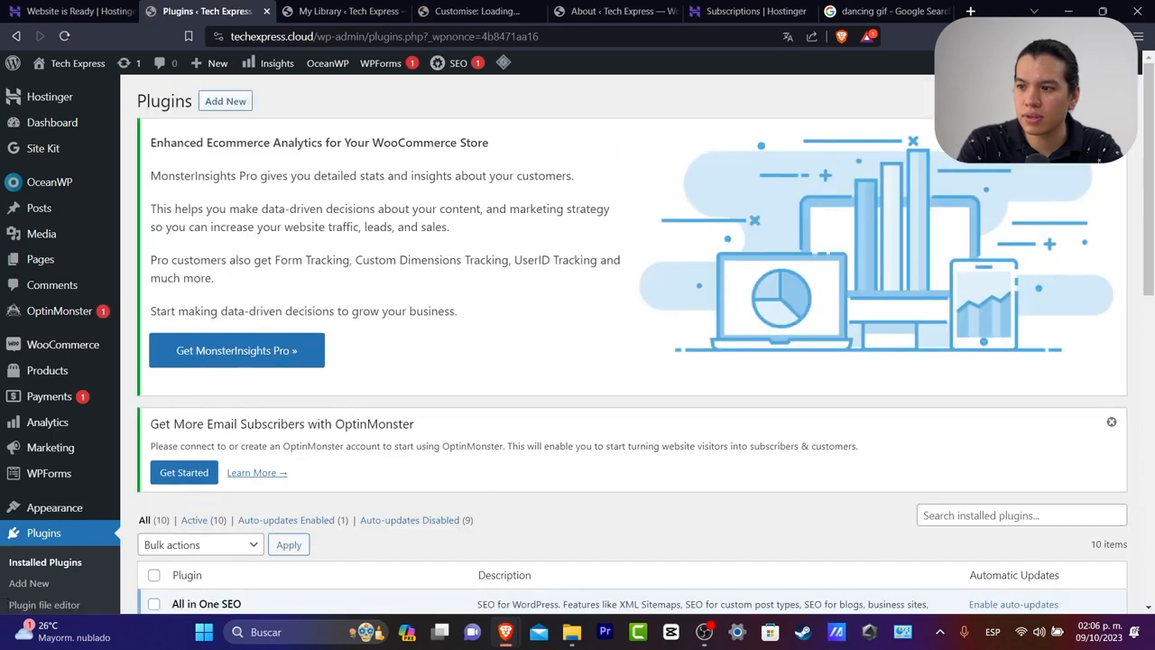
left_click(1112, 132)
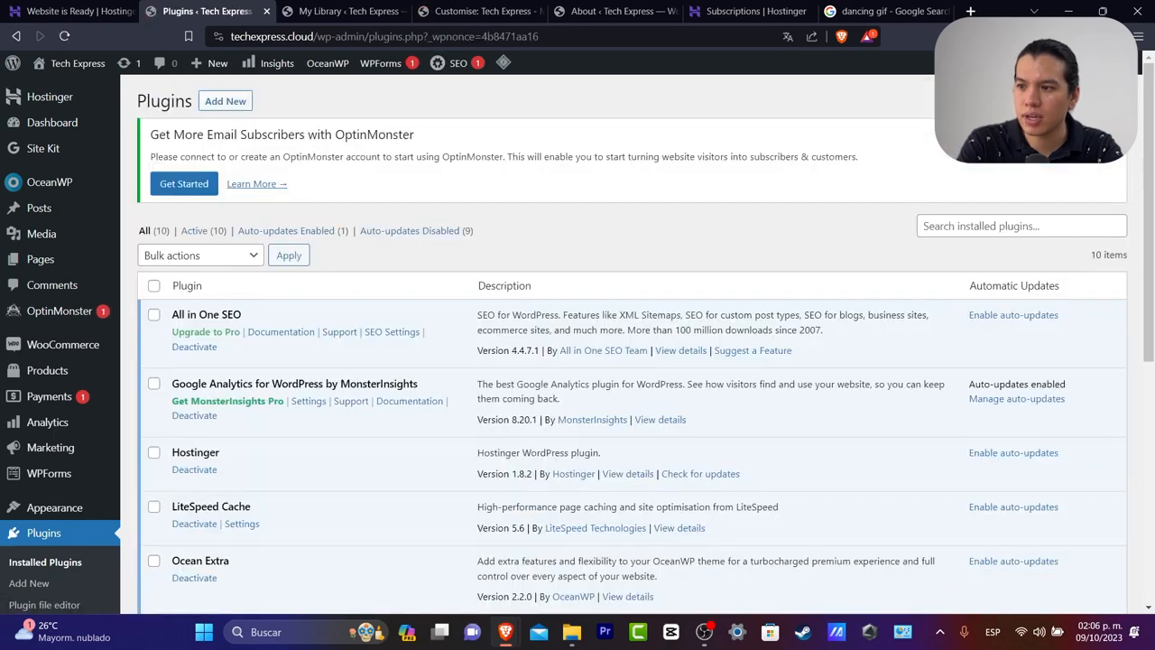
left_click(240, 113)
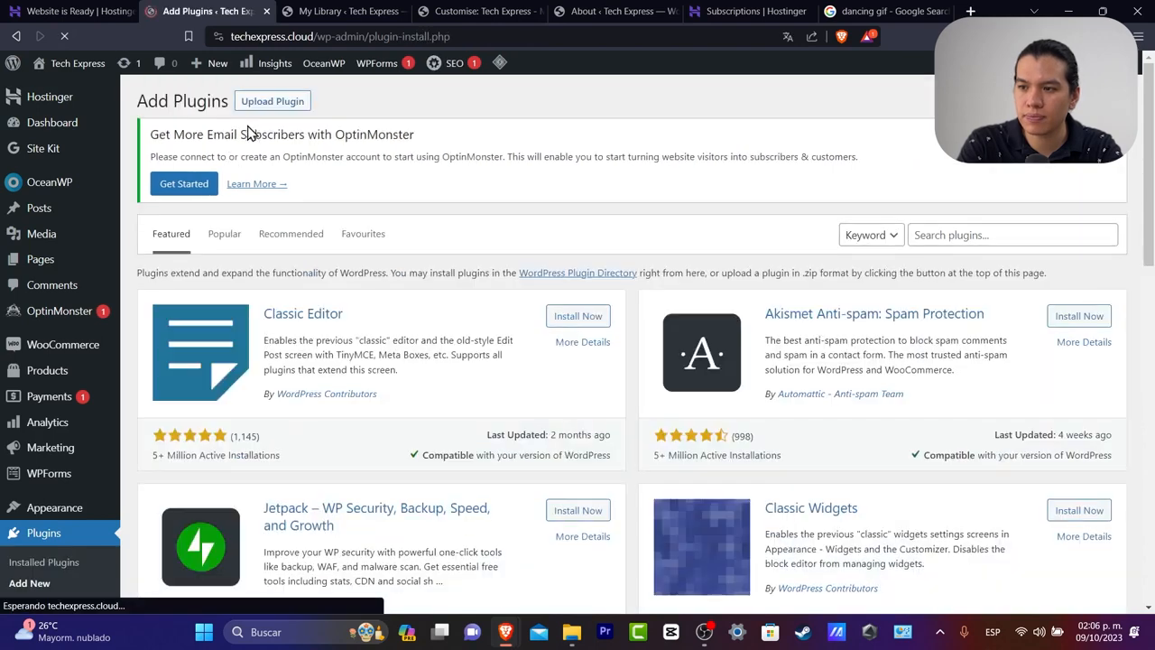
left_click(1002, 238)
type("elementor")
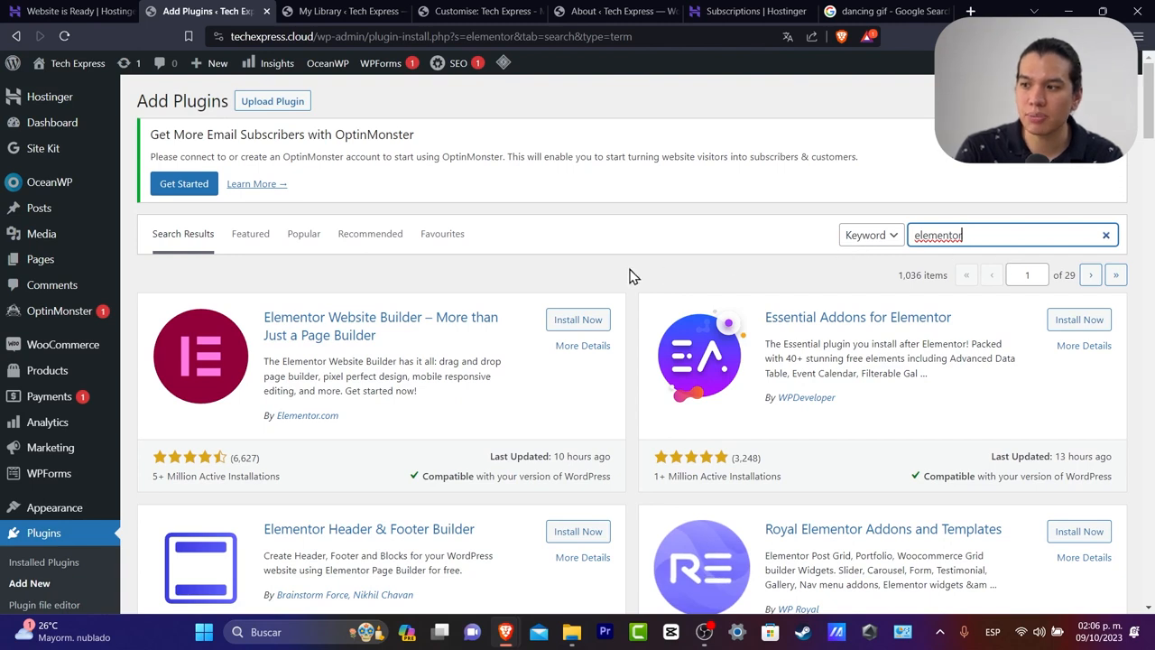
left_click(571, 325)
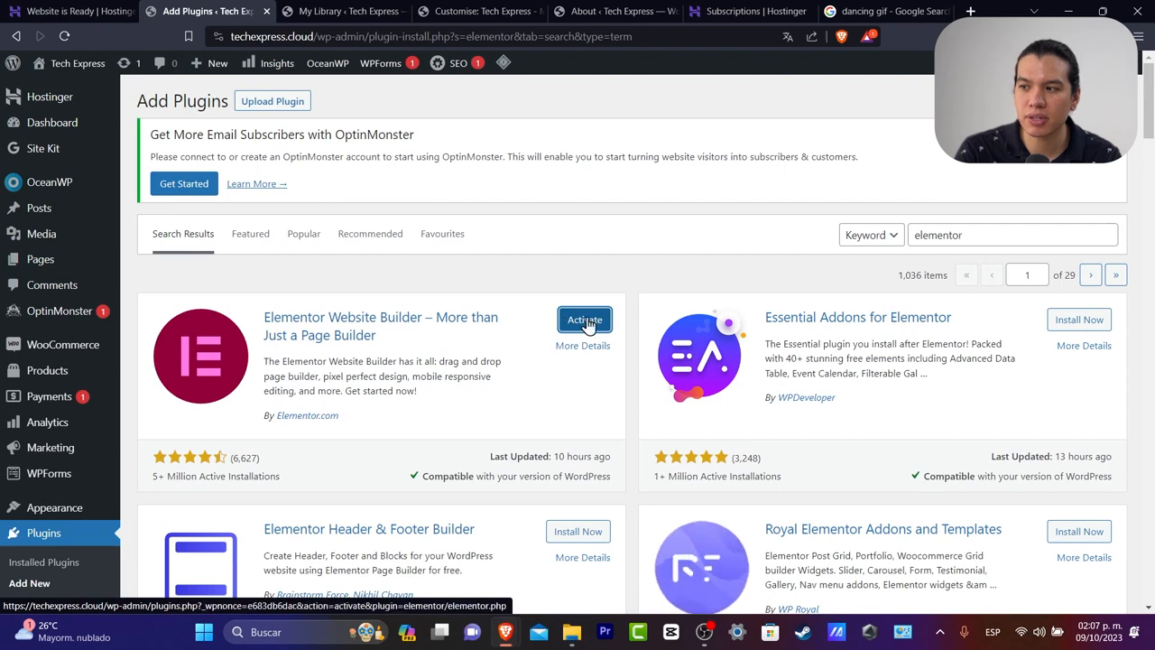
left_click(586, 322)
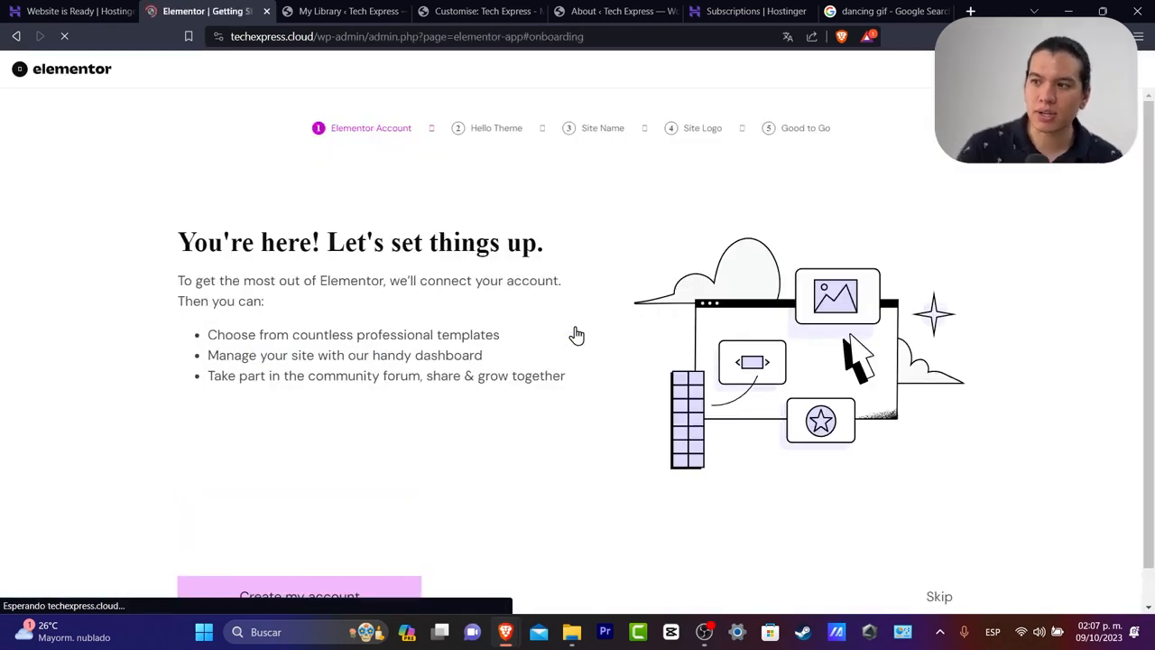
- Attempt an Elementor account sign-up with Google, then close the popup and skip the account step
scroll(463, 437, "down", 1)
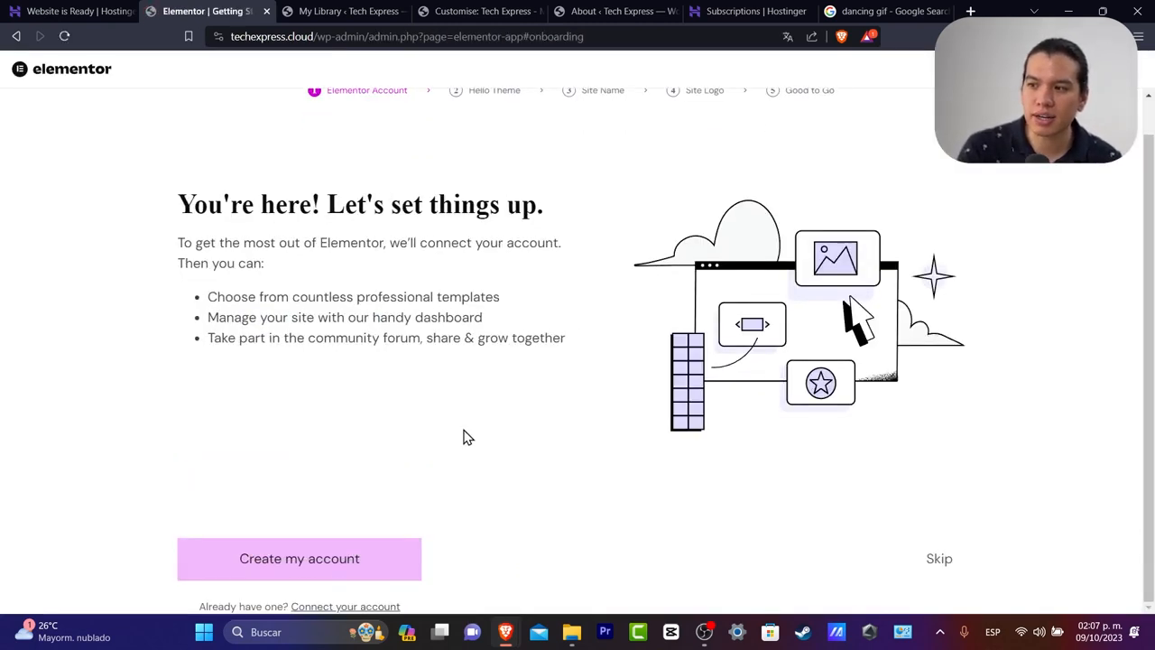
left_click(389, 548)
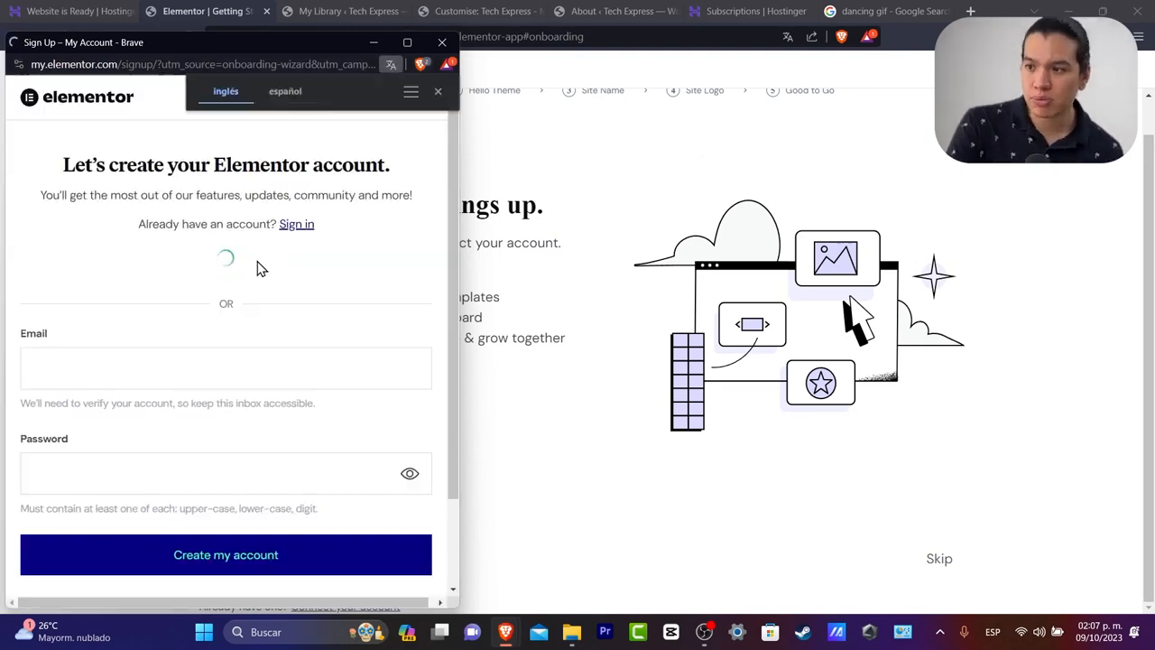
left_click(439, 91)
scroll(361, 479, "down", 1)
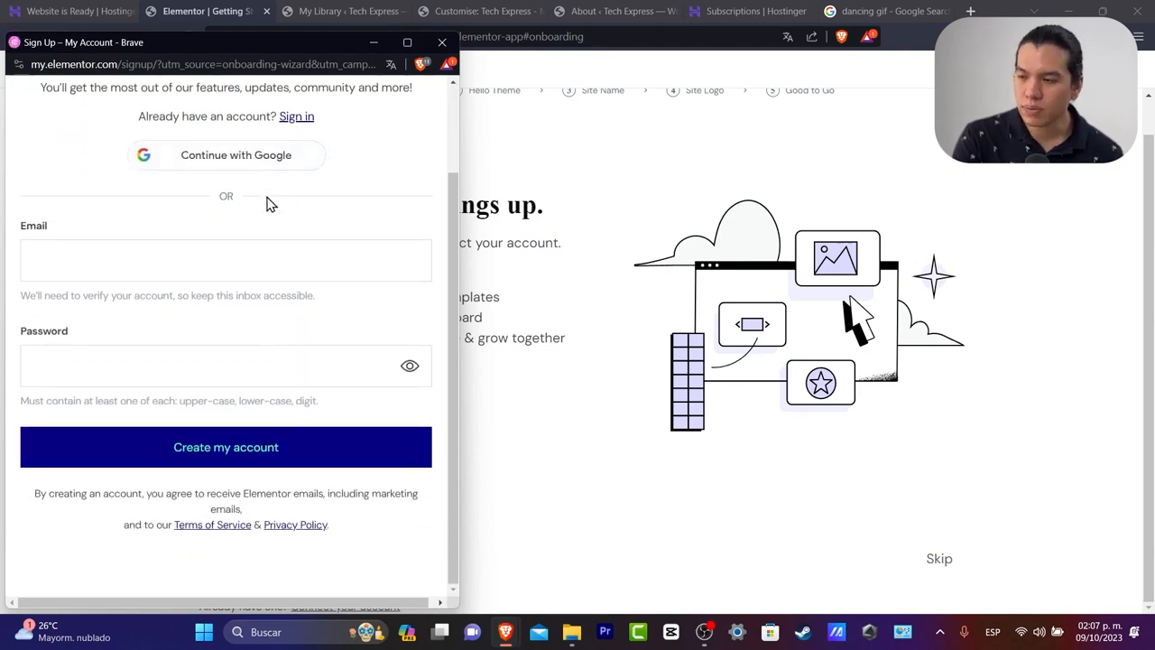
left_click(247, 161)
left_click(212, 333)
left_click(343, 424)
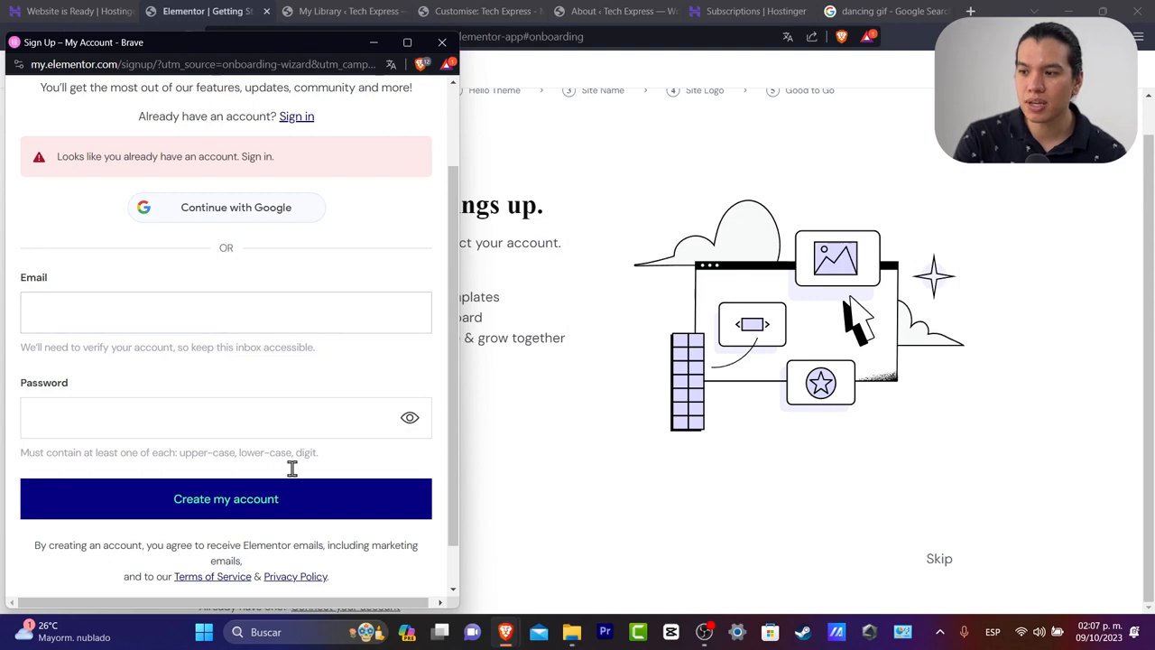
left_click(441, 44)
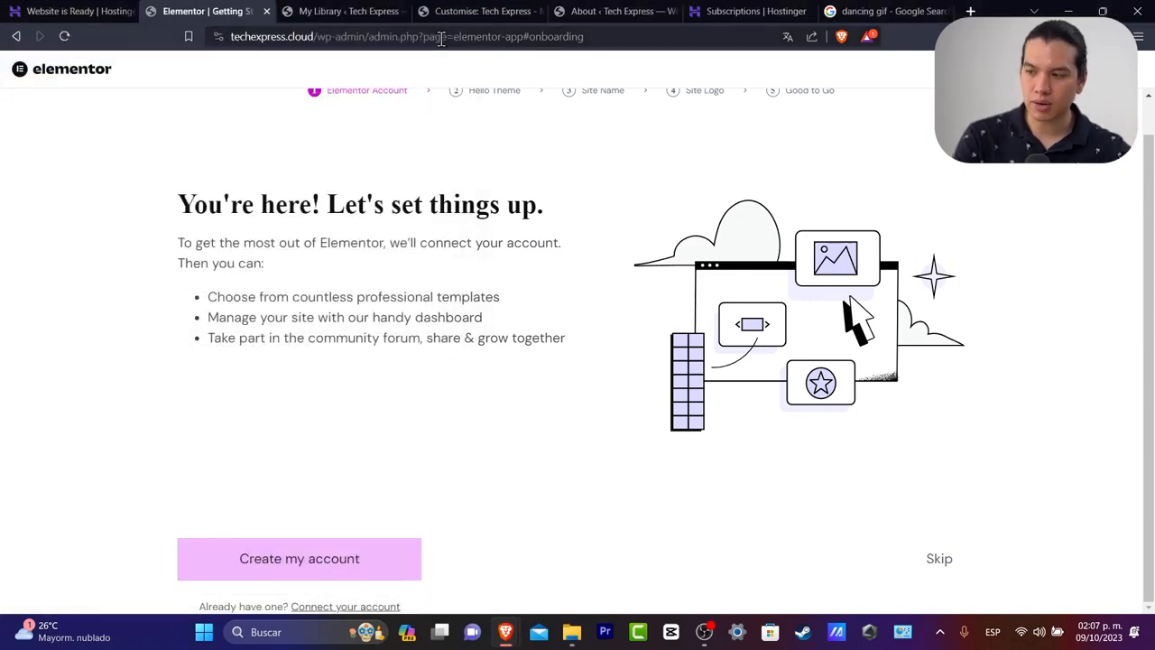
left_click(938, 561)
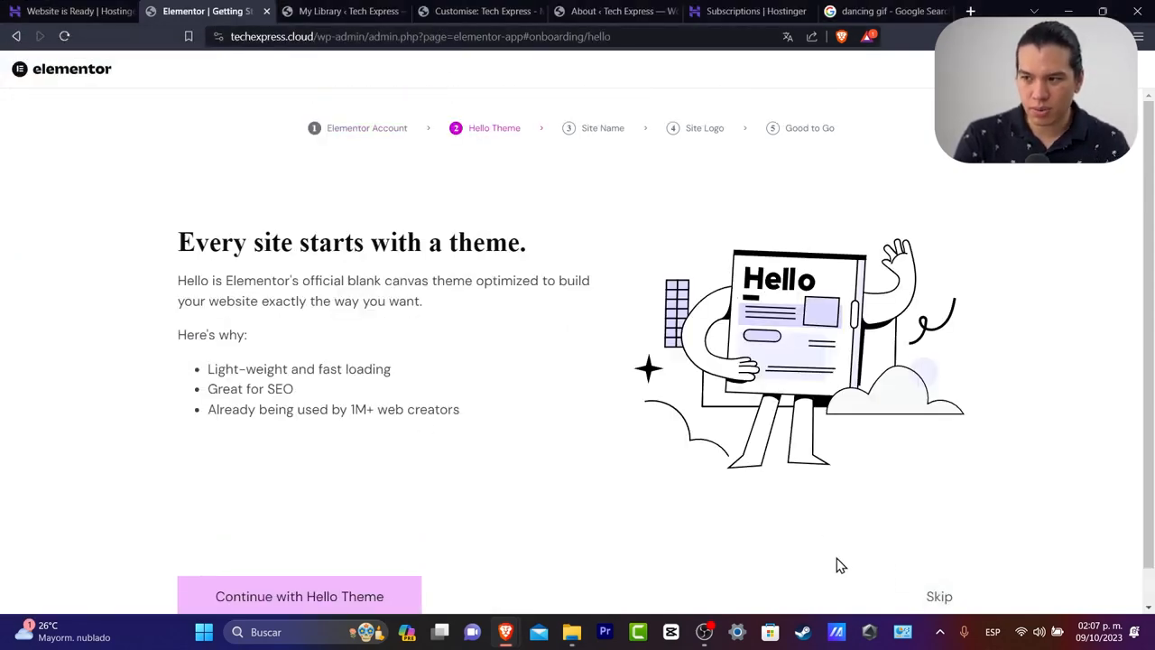
- Continue with the Hello theme, keep 'Tech Express' as site name, and choose the full truck logo
left_click(390, 565)
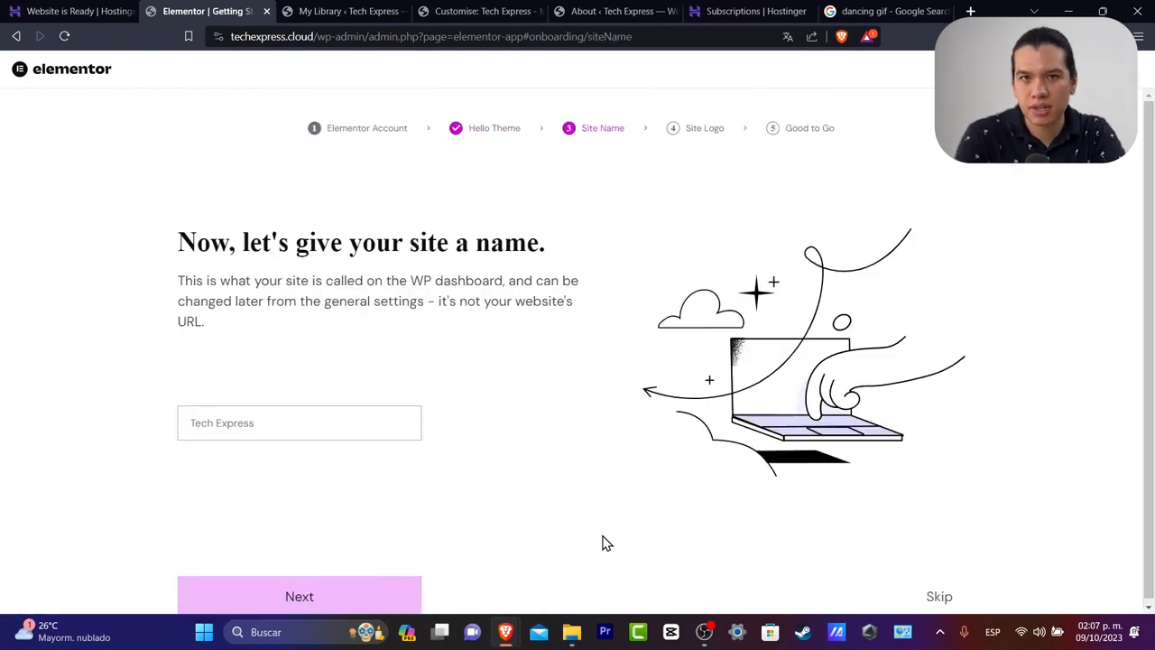
left_click(375, 583)
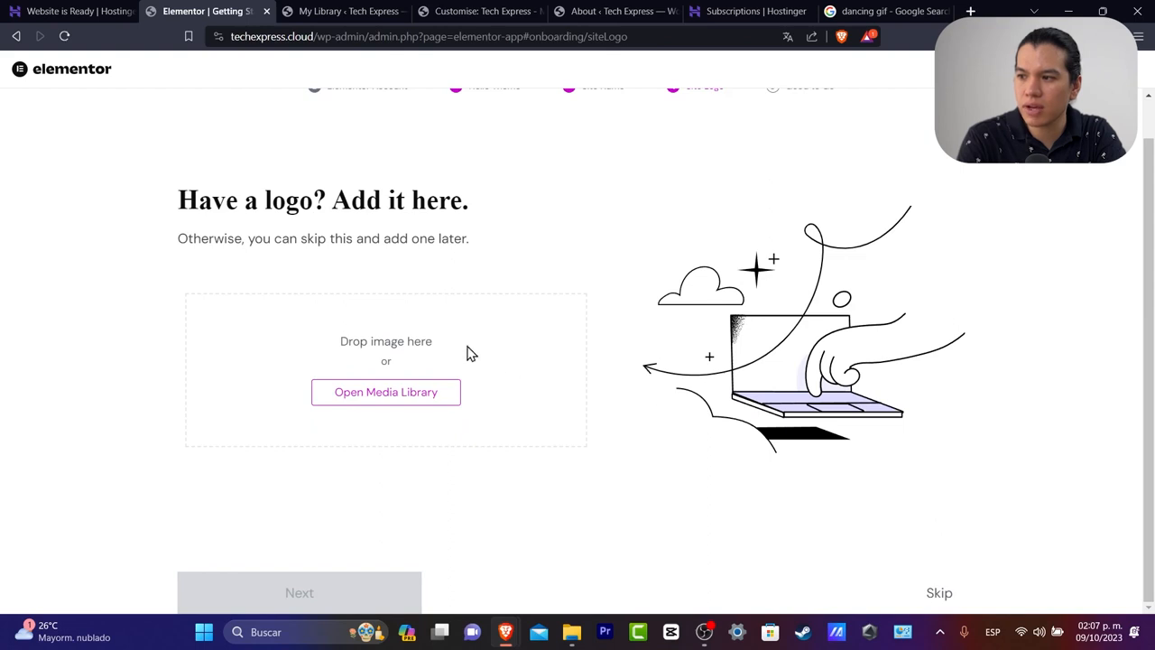
left_click(421, 403)
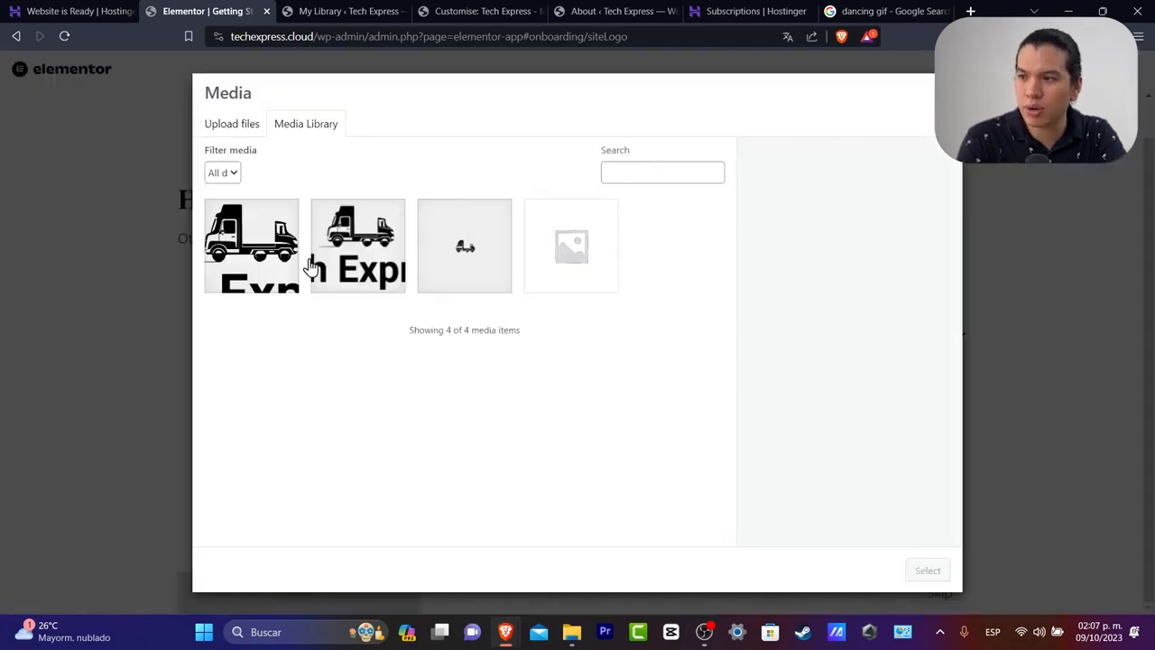
left_click(448, 268)
left_click(375, 246)
left_click(478, 255)
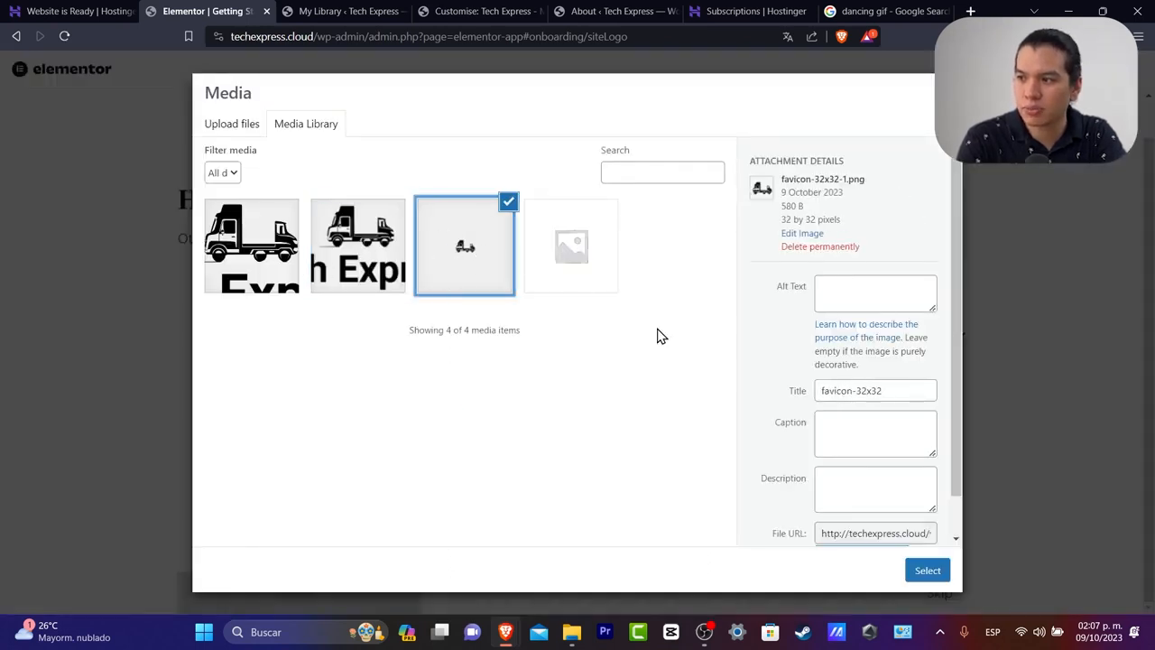
left_click(390, 248)
left_click(920, 570)
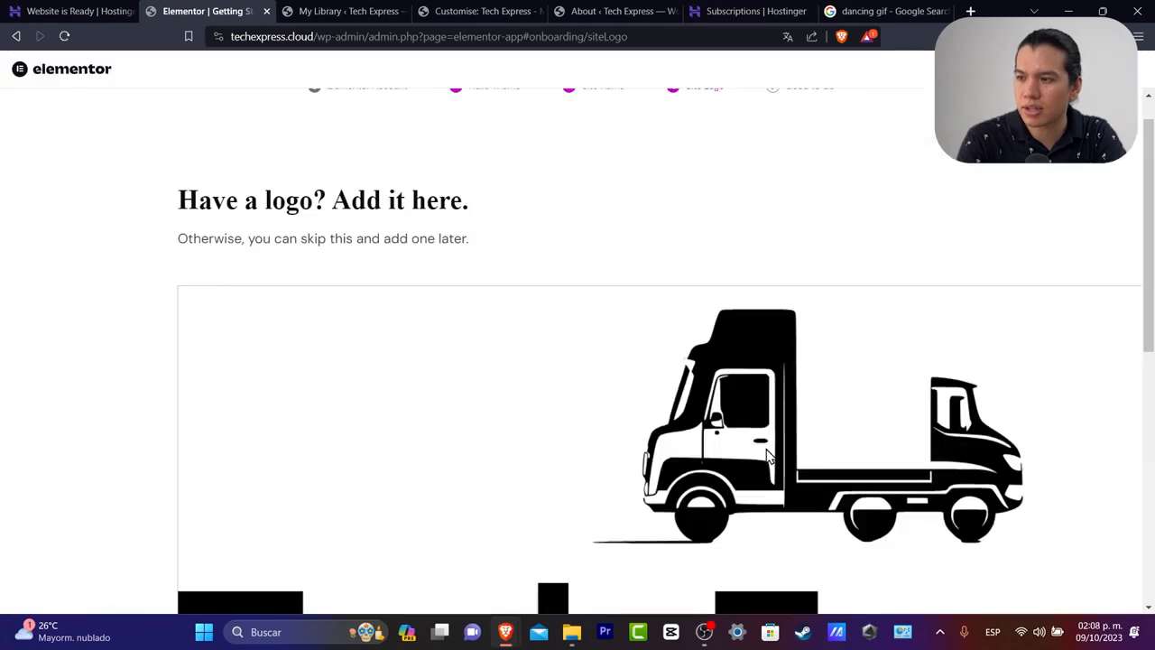
- Finish the wizard and pick 'Browse from +100 templates' to reach the Kit Library
scroll(767, 455, "down", 10)
left_click(387, 591)
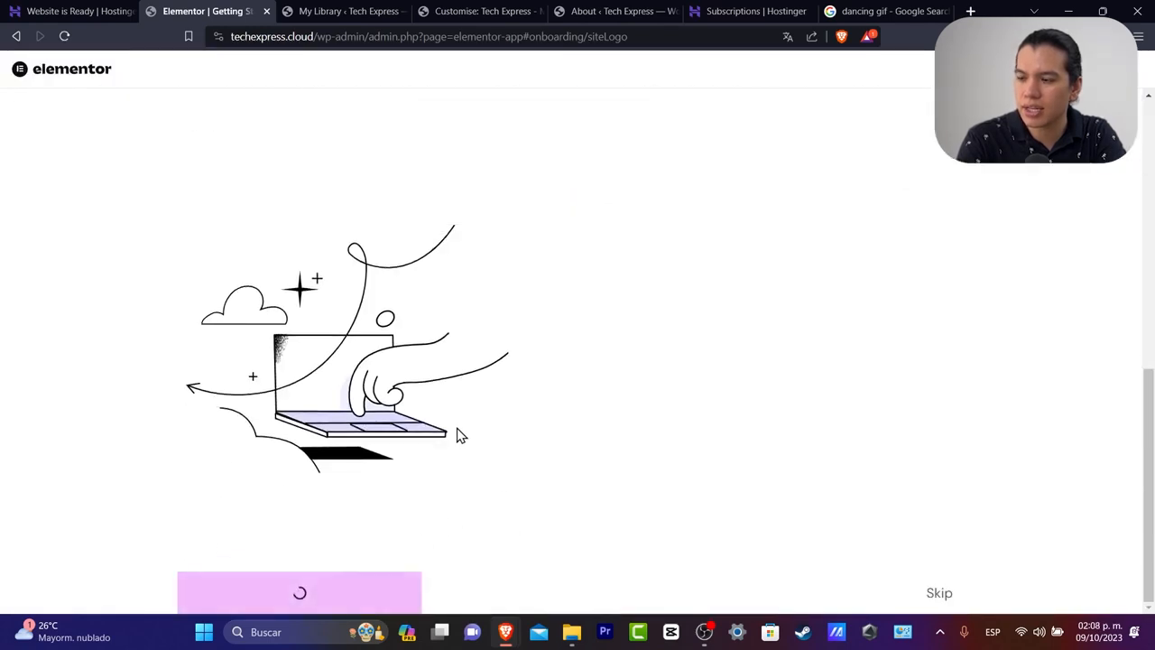
scroll(880, 287, "down", 1)
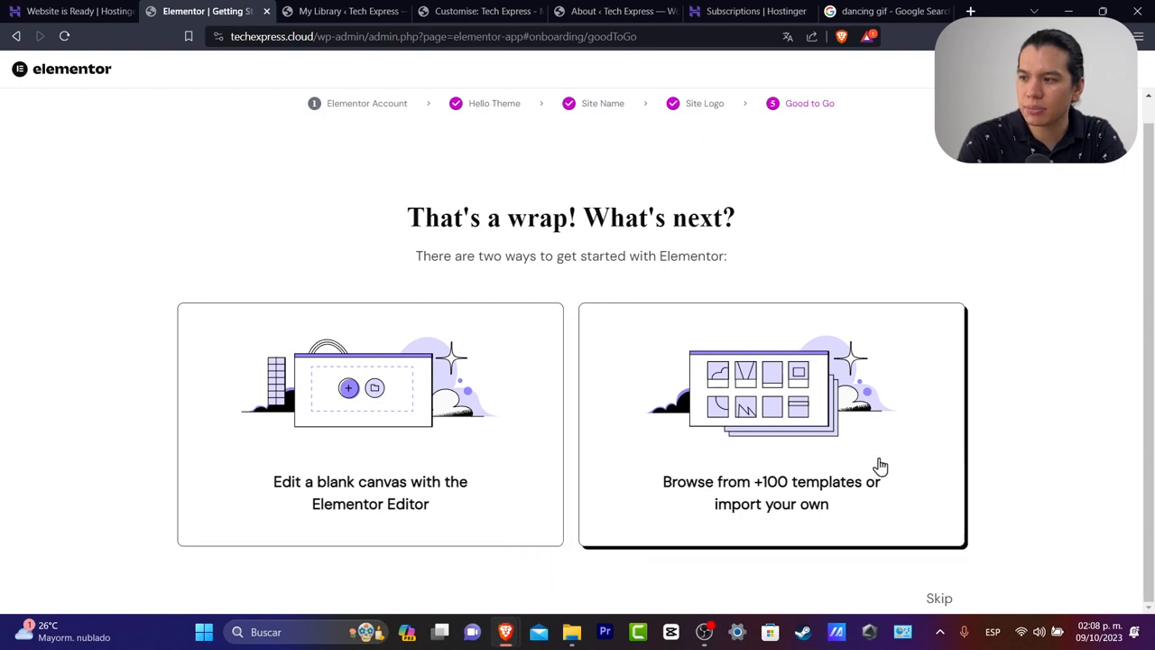
left_click(807, 483)
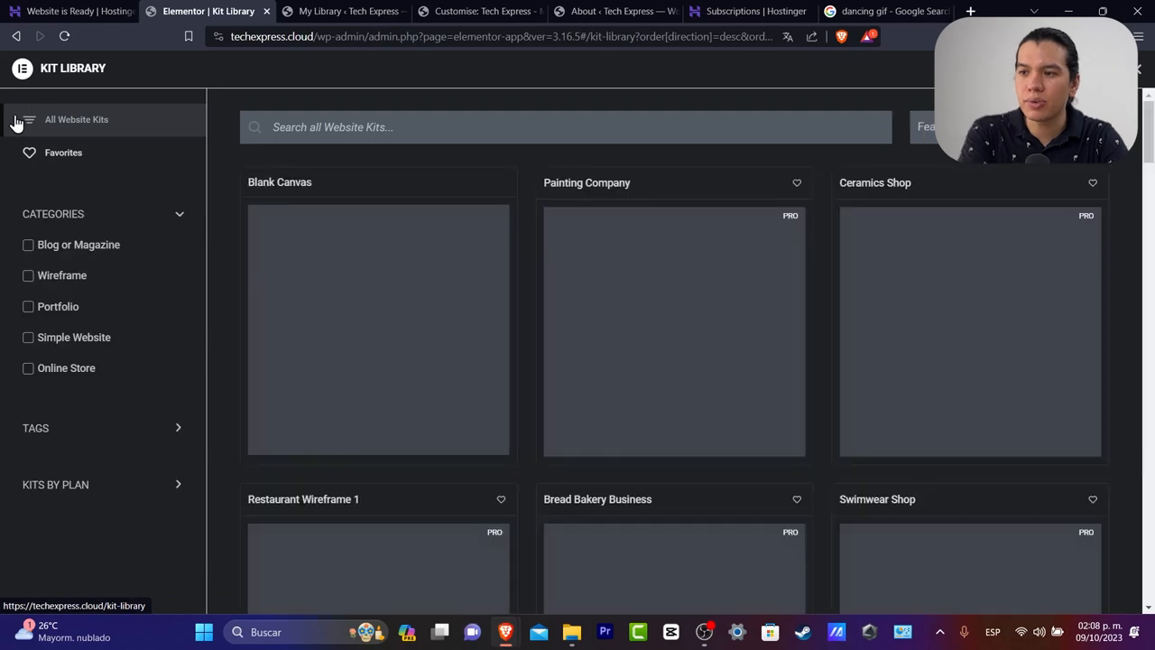
- Filter the Kit Library to Free kits and open the Ceramic Studio kit
left_click(150, 490)
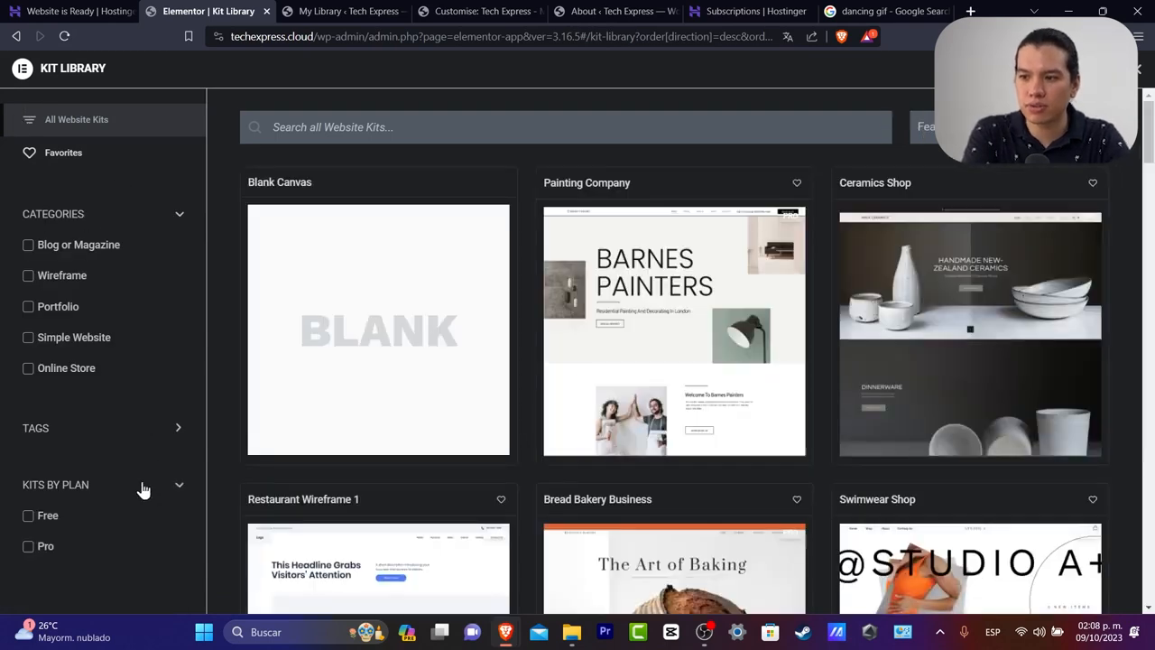
left_click(29, 516)
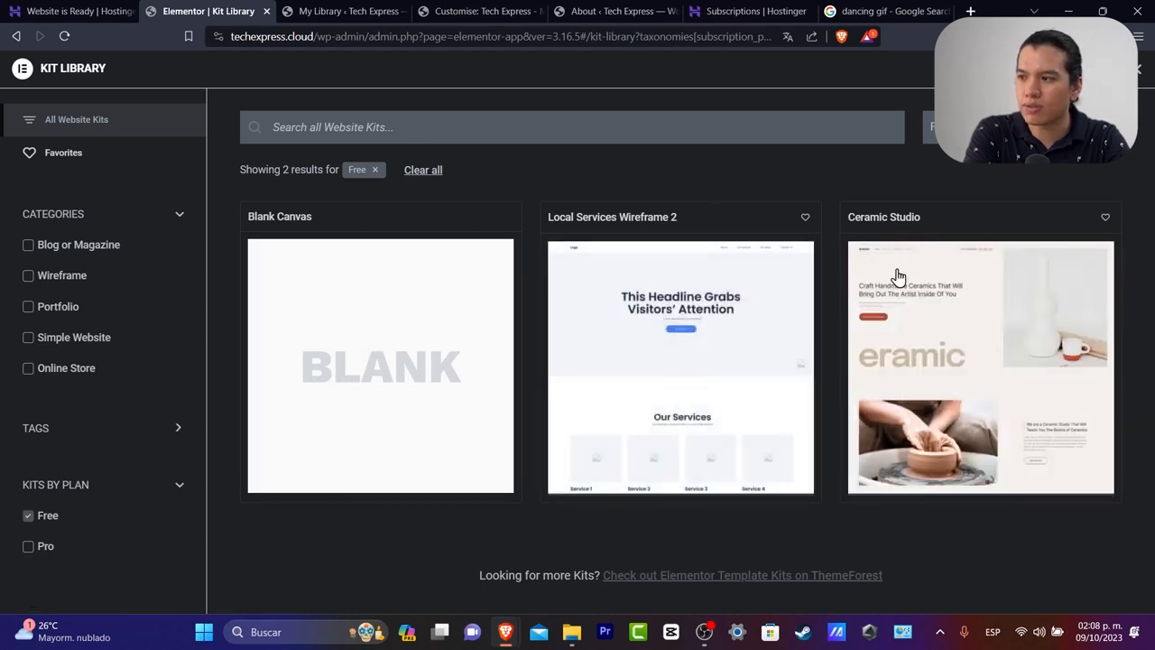
left_click(980, 270)
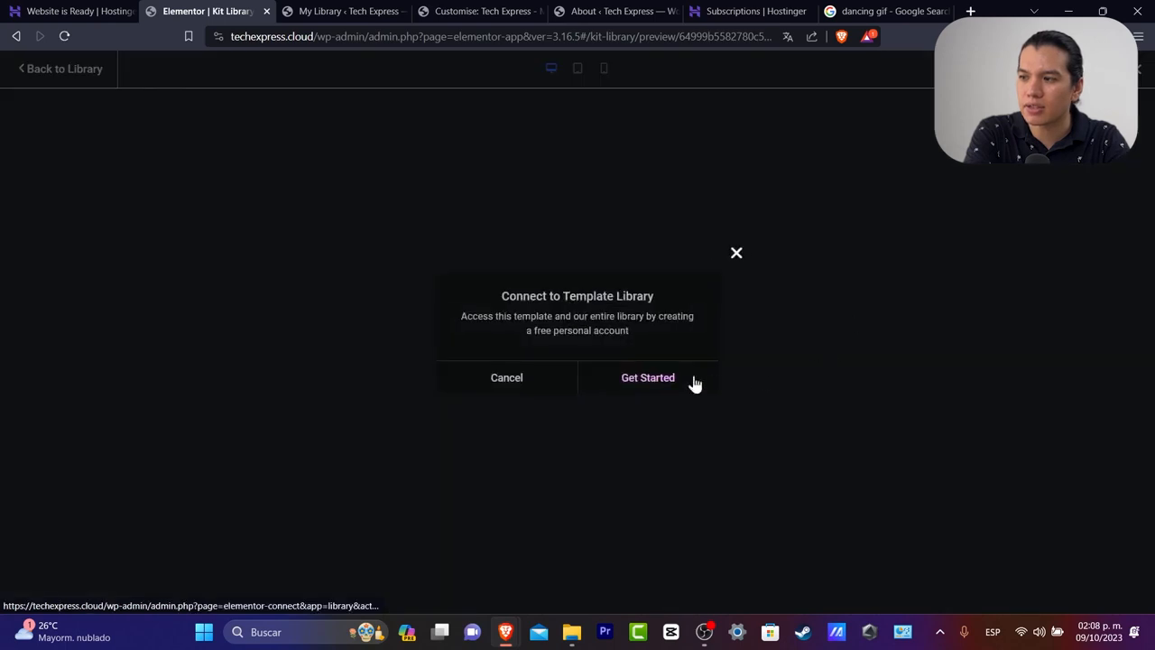
- Connect the Elementor account via Google sign-in and Apply All of the kit
left_click(661, 385)
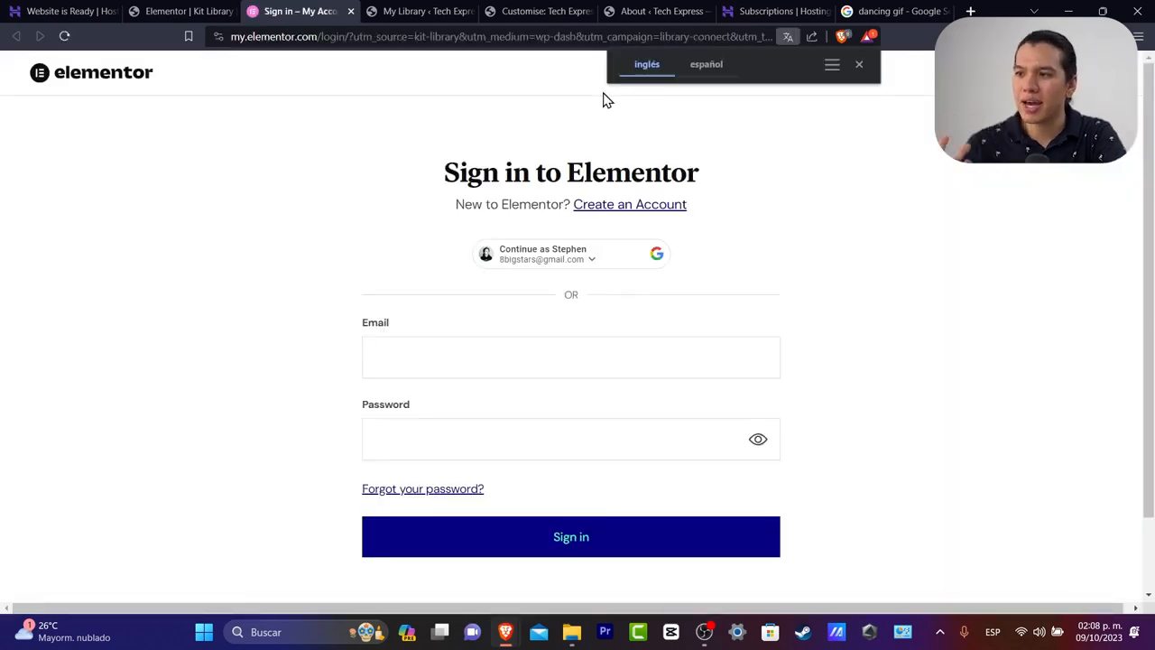
left_click(603, 262)
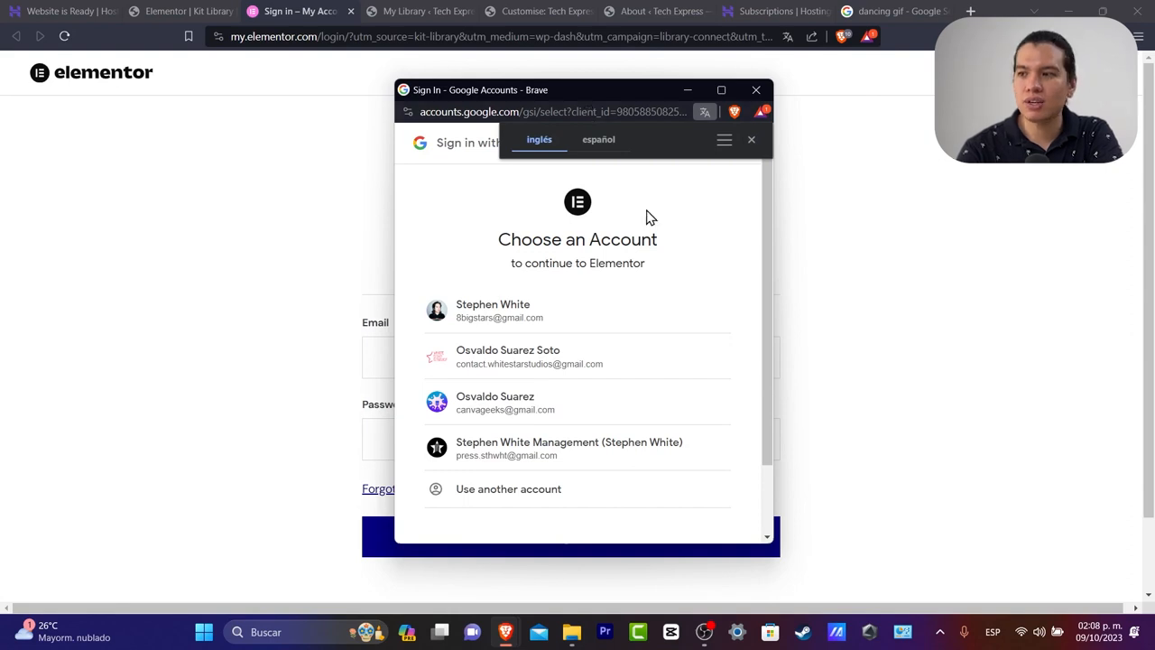
left_click(636, 309)
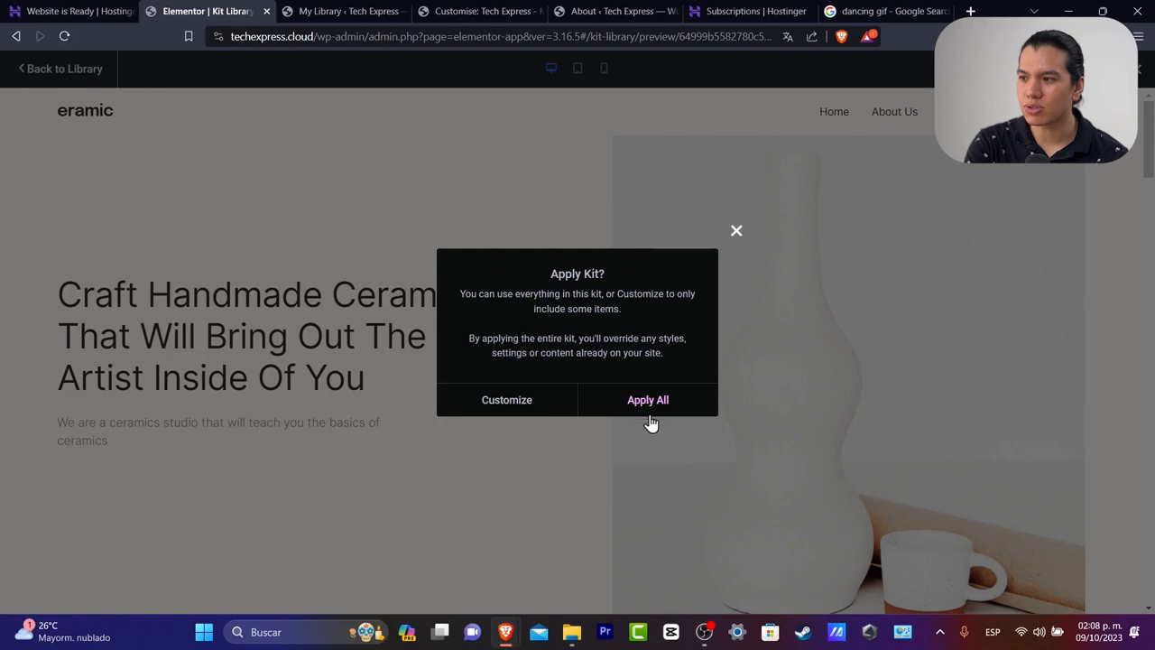
left_click(649, 402)
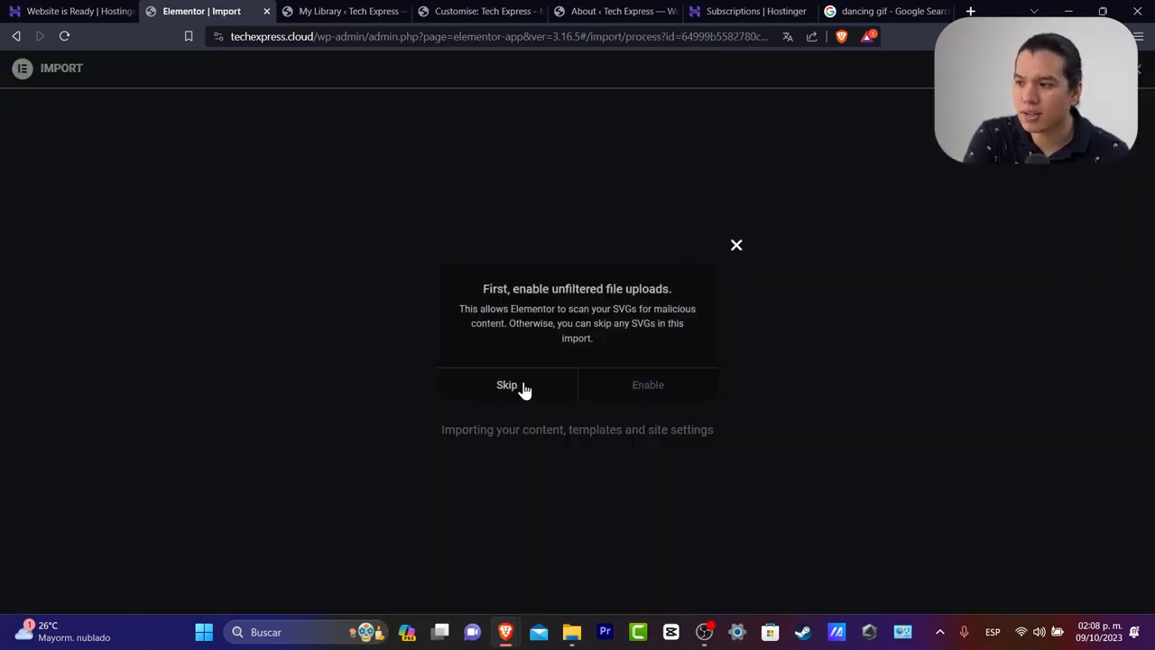
- Skip SVG uploads, let the import finish with 6 pages and 4 menu items, and see it live
left_click(642, 386)
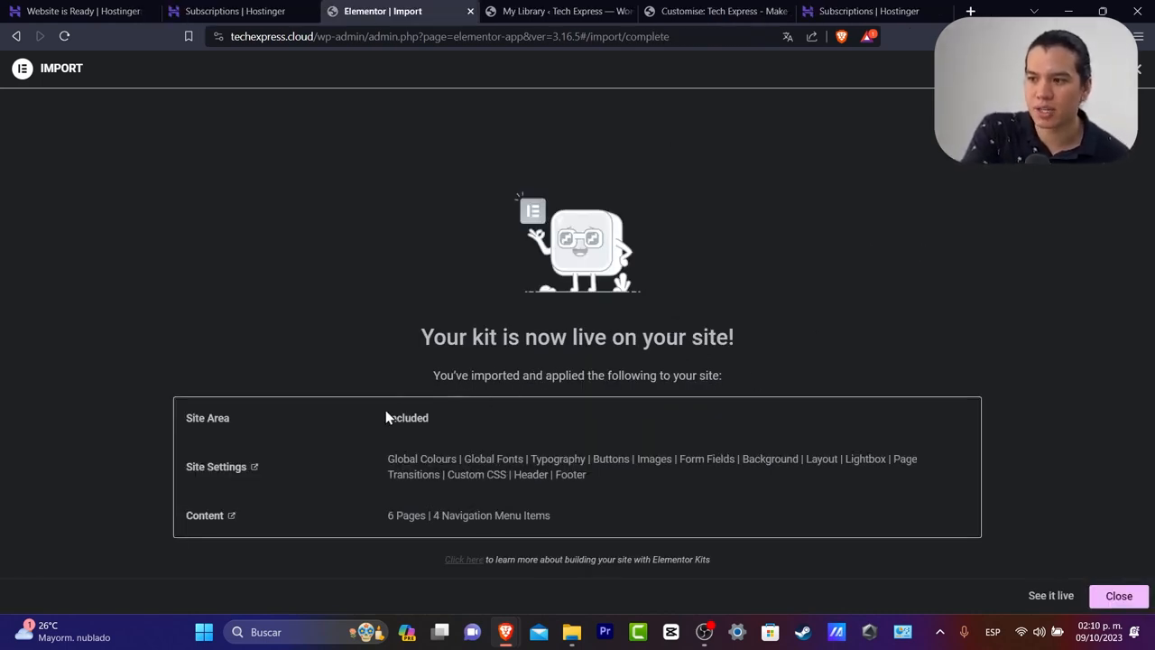
left_click_drag(386, 420, 488, 422)
left_click_drag(588, 488, 388, 469)
left_click_drag(386, 511, 553, 539)
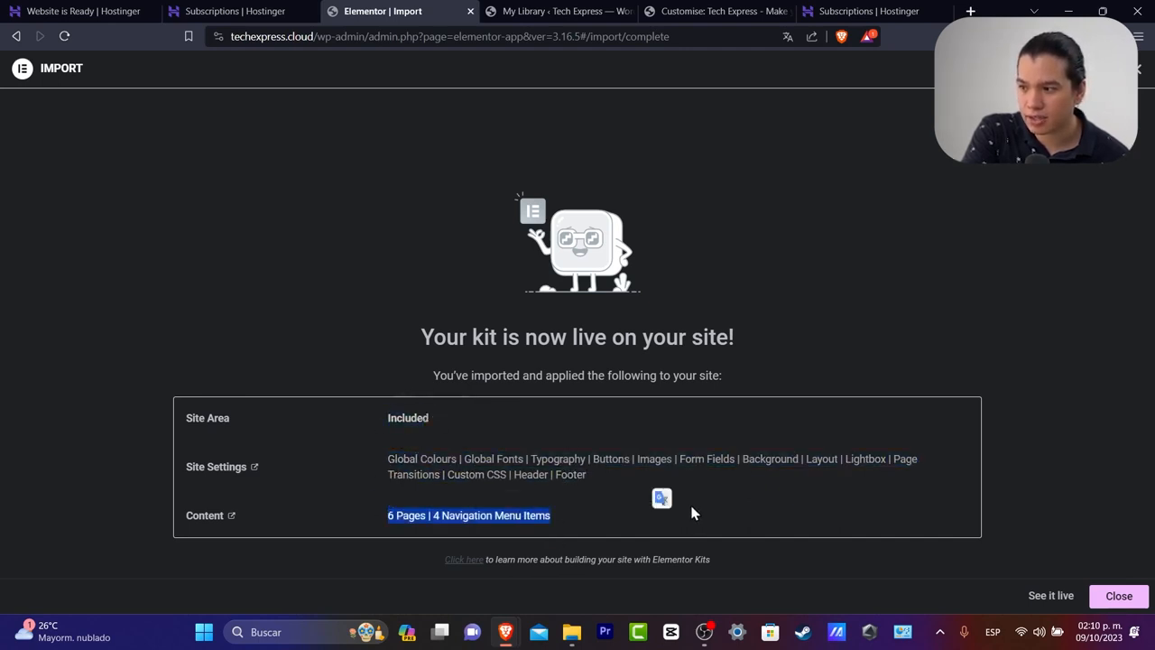
left_click(1046, 595)
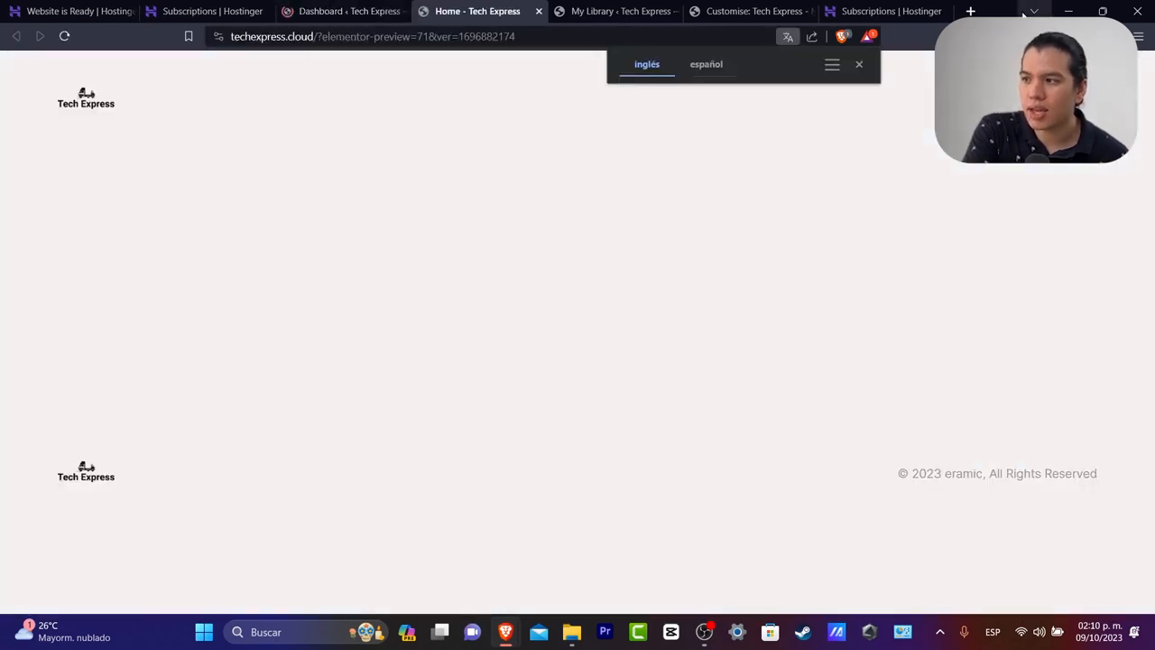
- Return to the dashboard and preview the website from the Hostinger page
left_click(859, 67)
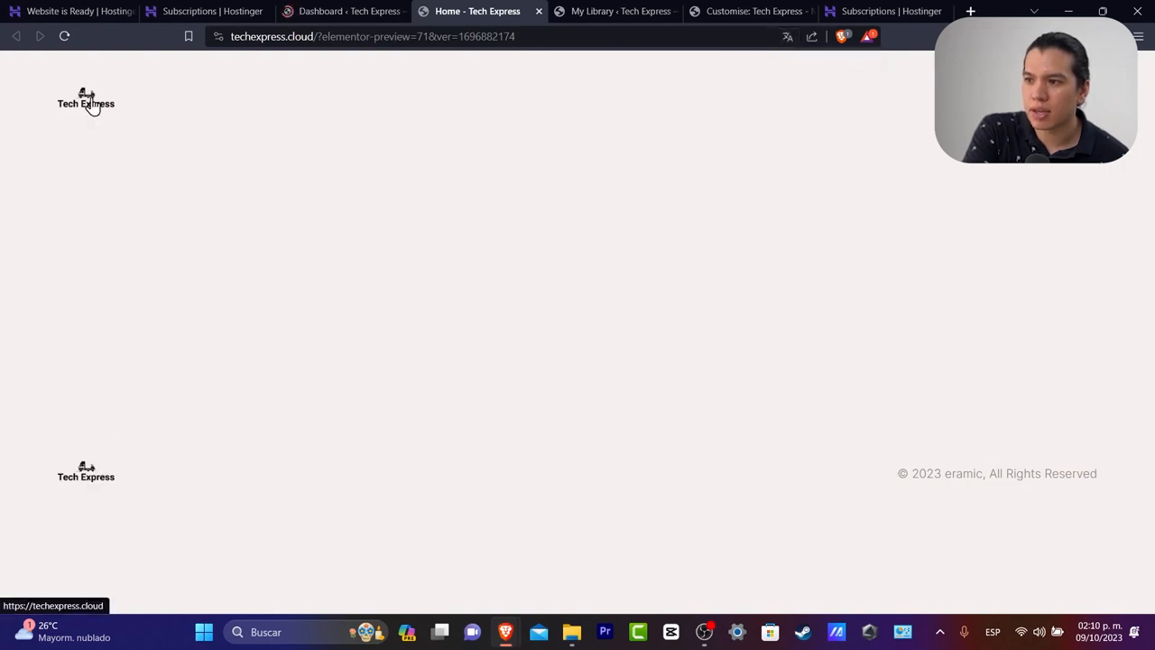
left_click(329, 9)
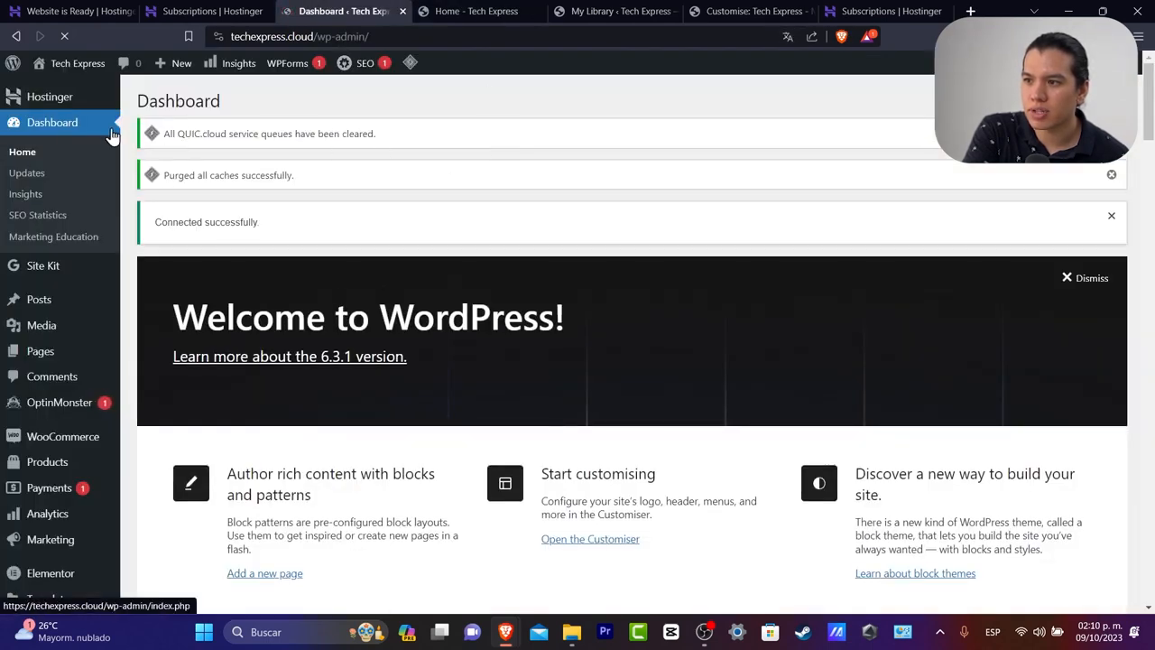
left_click(65, 107)
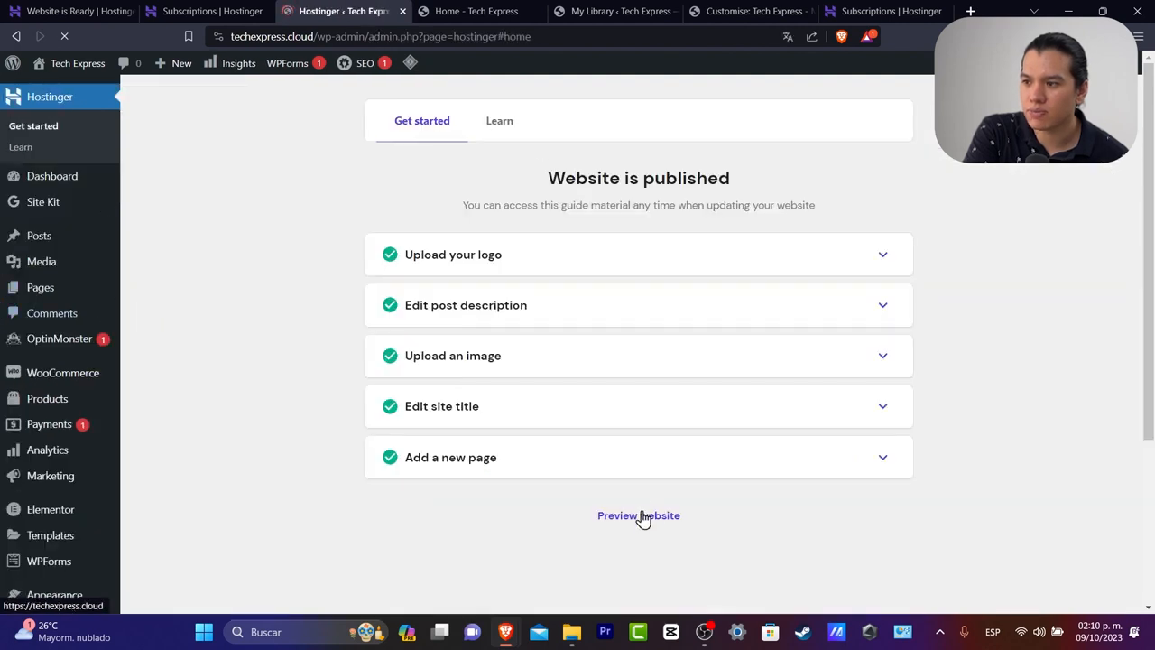
left_click(641, 515)
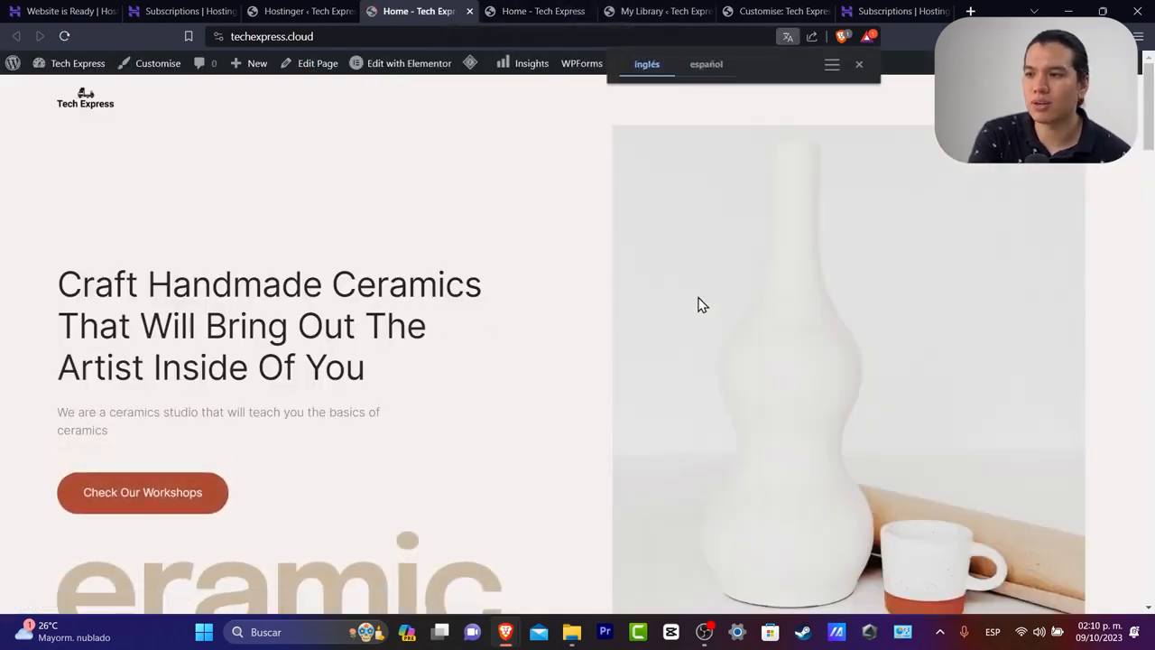
- Scroll through the homepage's ceramics hero, What We Offer and workshops sections
scroll(599, 309, "down", 6)
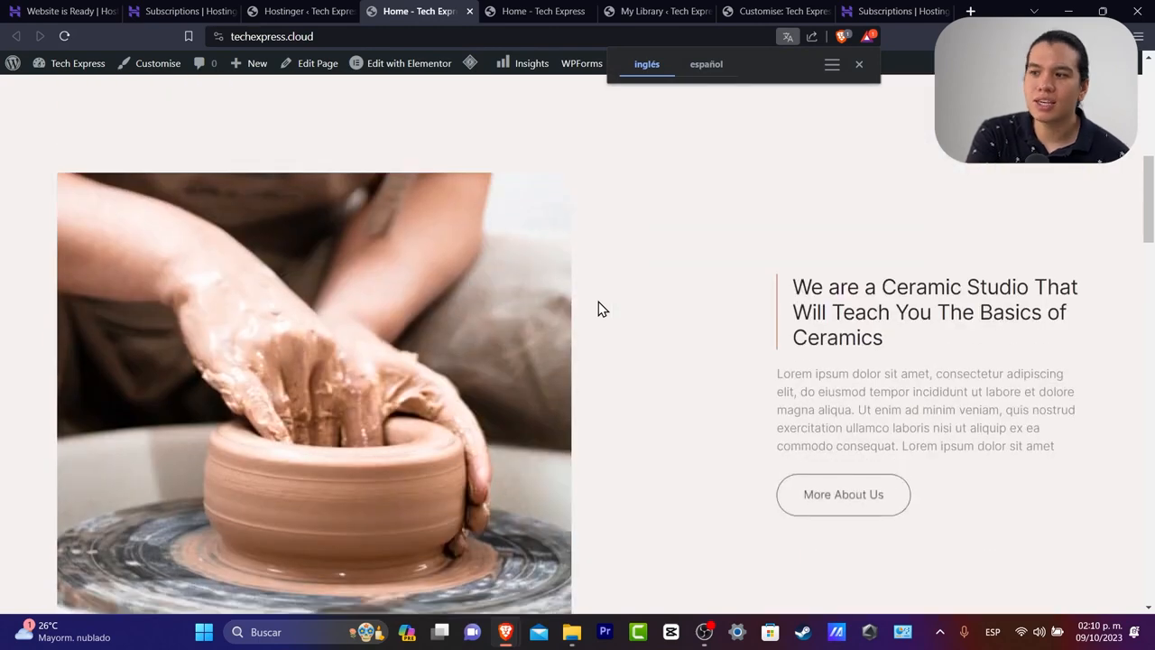
scroll(617, 330, "down", 5)
scroll(627, 343, "down", 1)
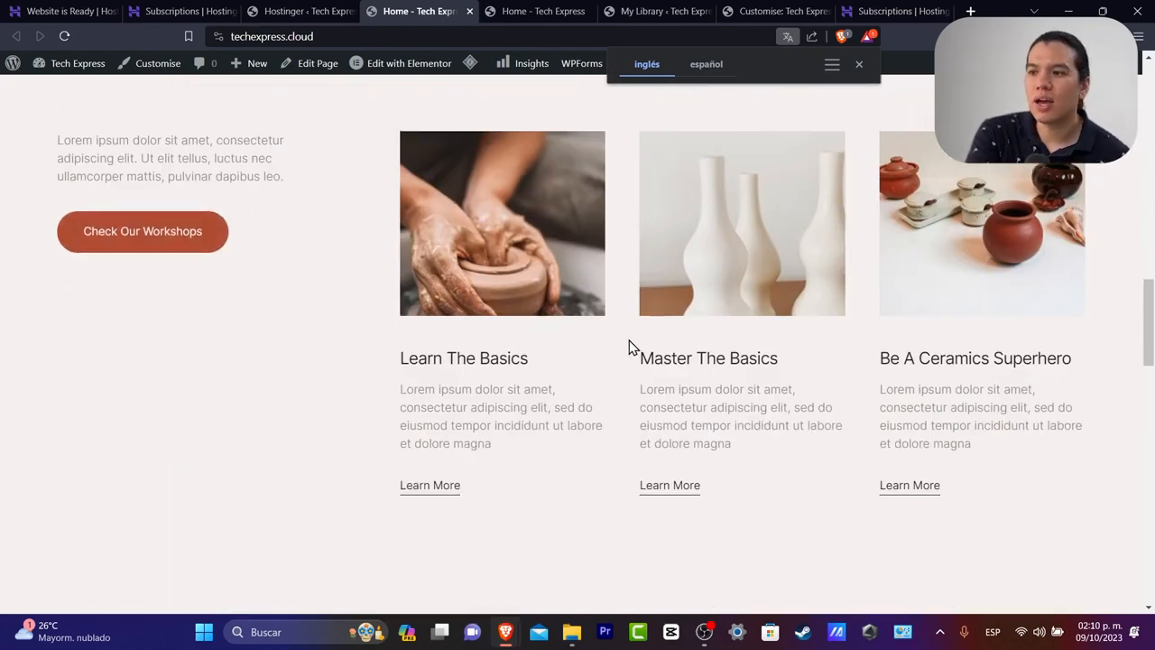
scroll(631, 347, "up", 2)
scroll(630, 349, "up", 10)
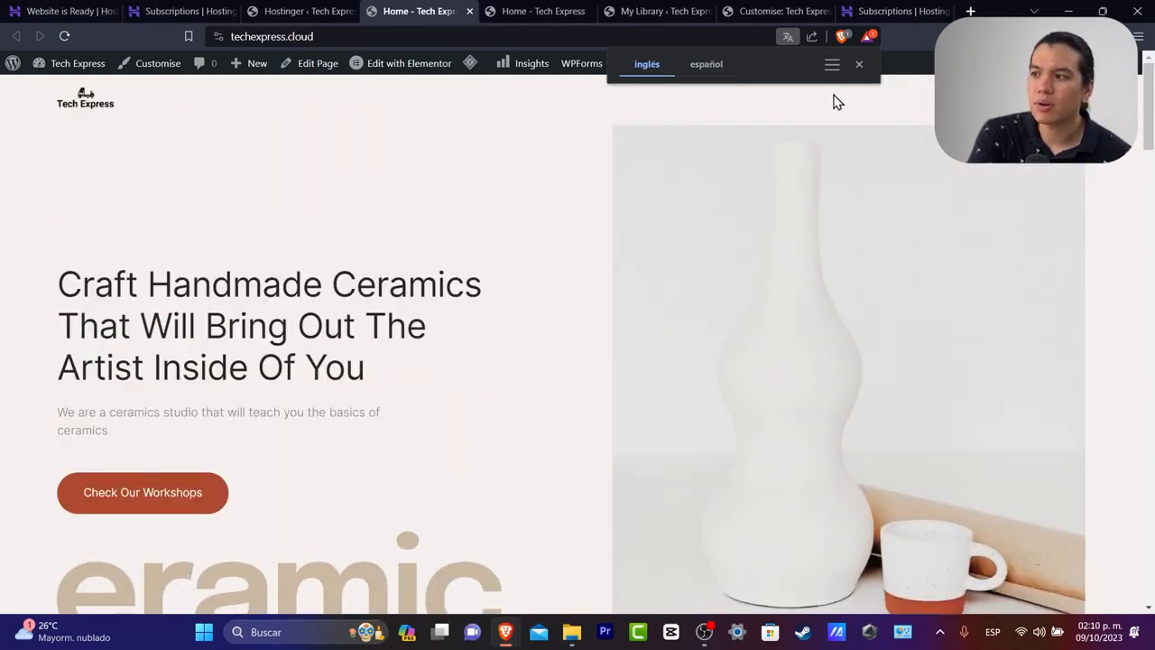
left_click(857, 67)
scroll(763, 340, "down", 8)
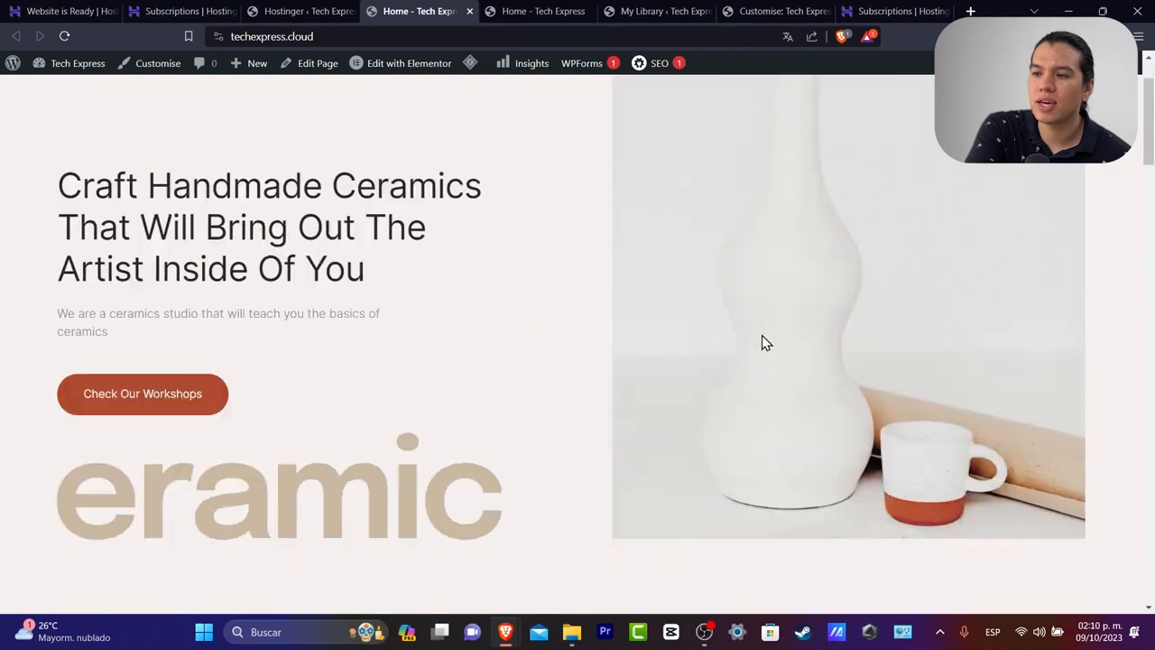
scroll(761, 339, "down", 15)
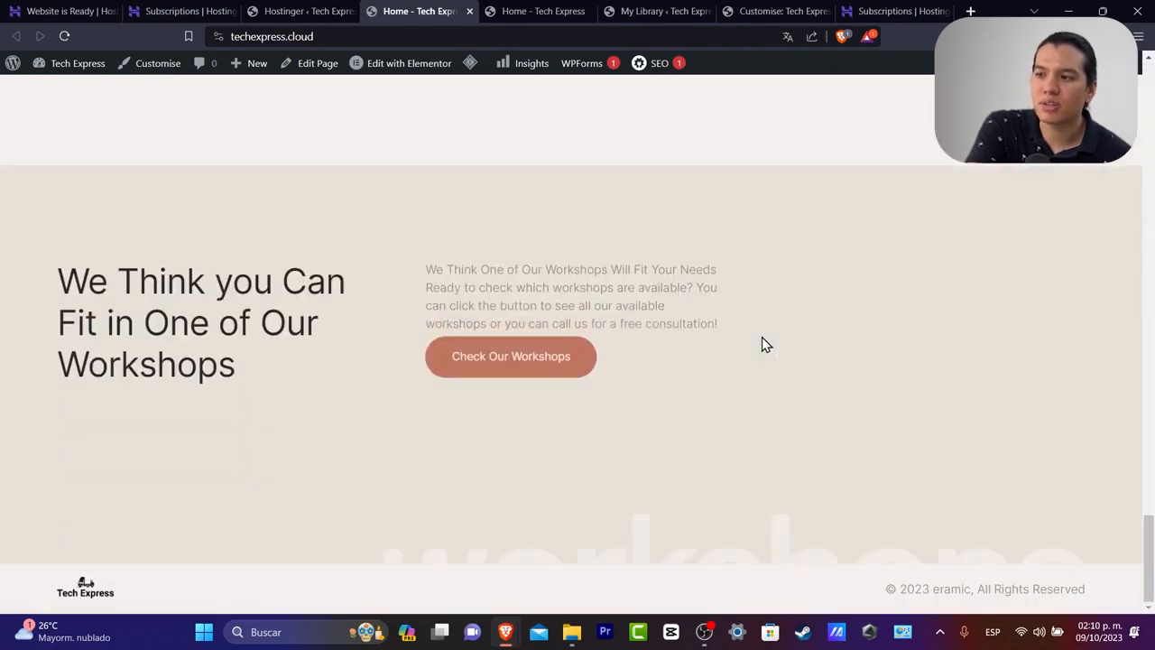
scroll(839, 402, "up", 2)
scroll(838, 405, "down", 2)
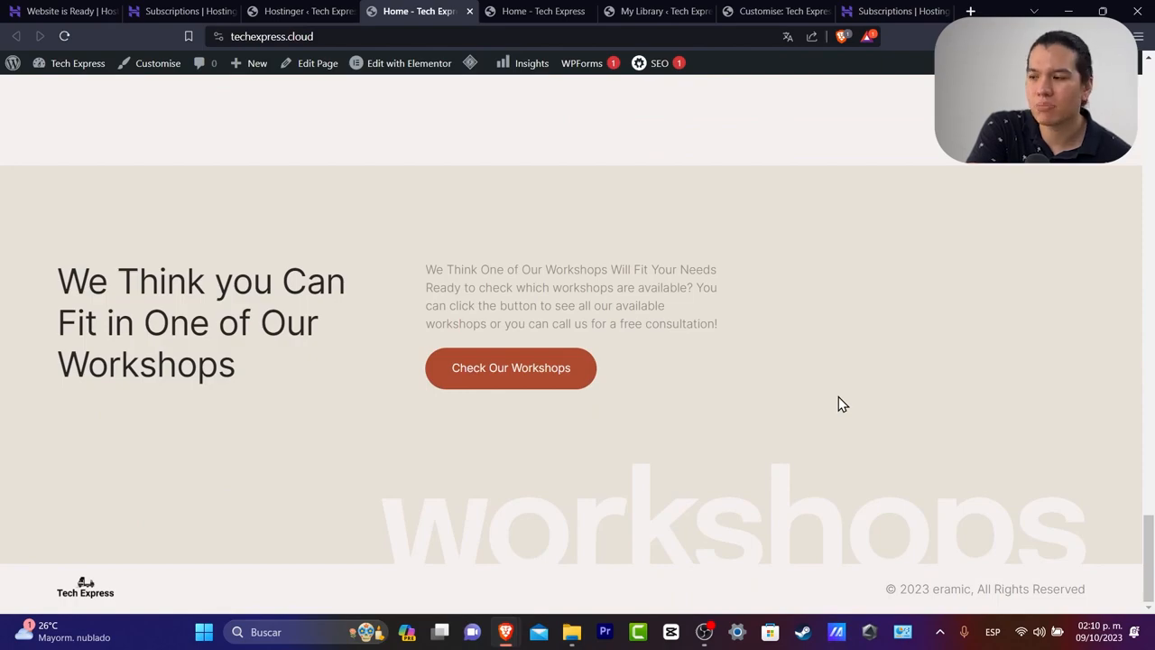
scroll(841, 397, "up", 5)
scroll(844, 394, "down", 5)
scroll(845, 393, "up", 20)
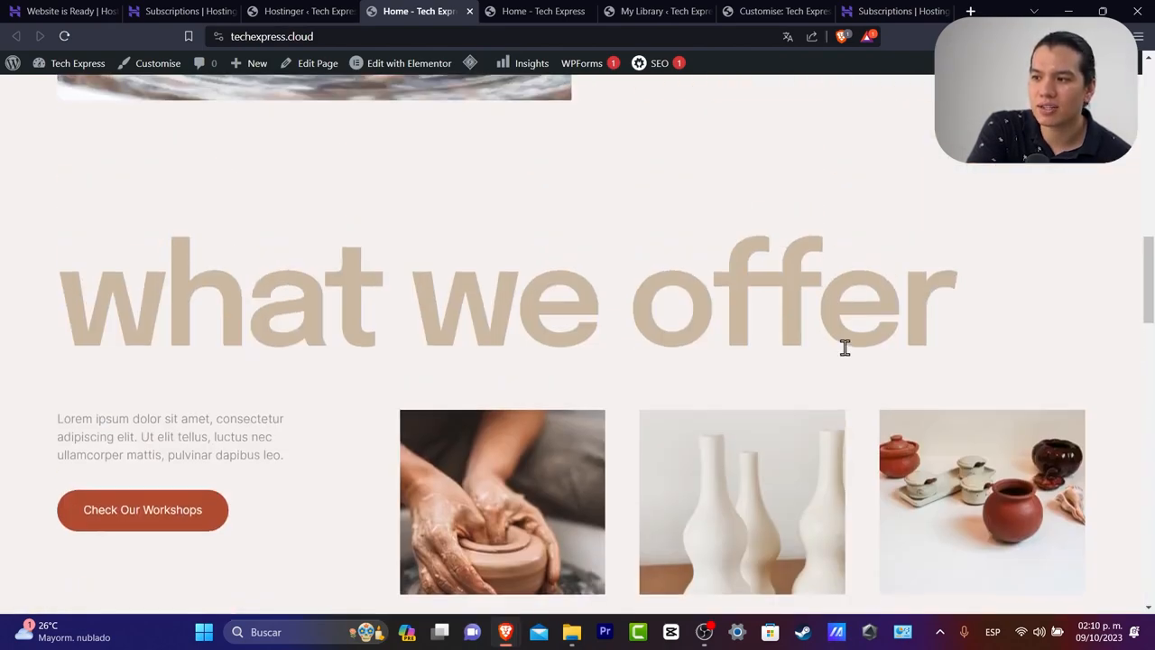
- Open the Customizer's Site Identity panel showing the truck logo, site title and tagline
left_click(131, 67)
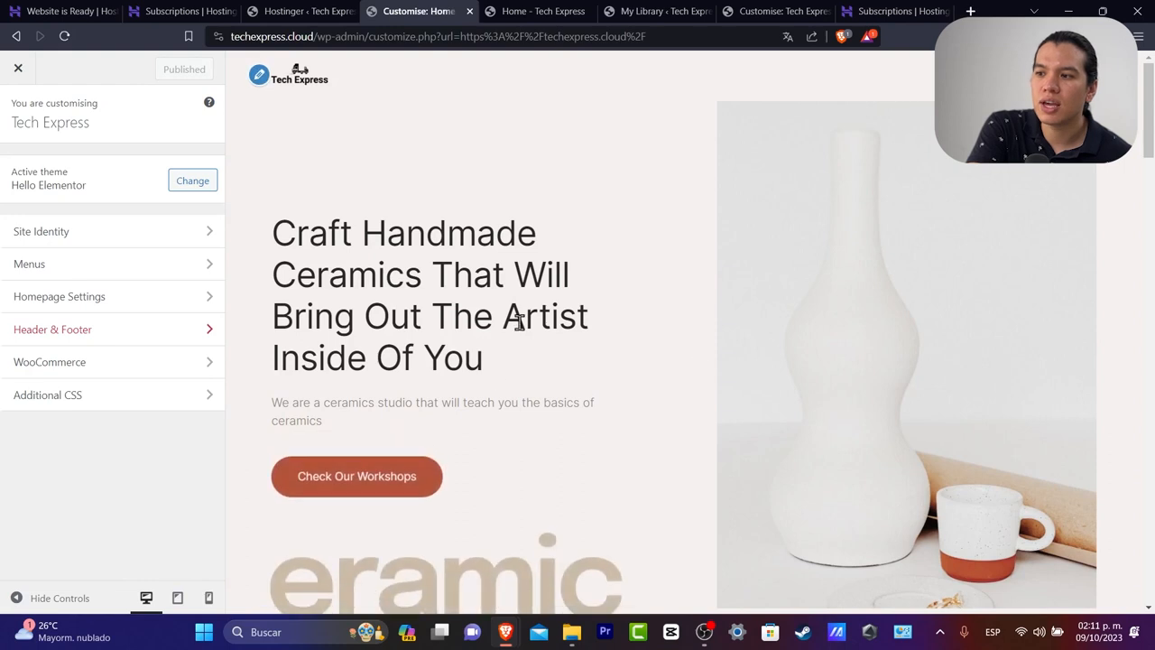
double_click(448, 233)
double_click(465, 316)
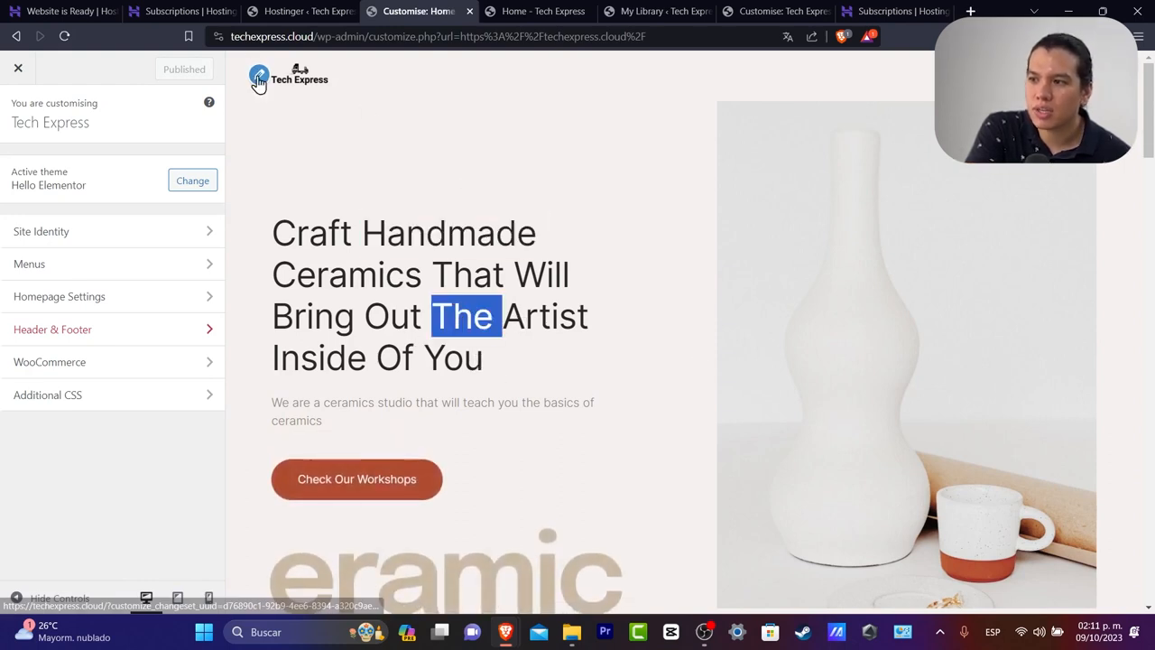
left_click(259, 79)
left_click(427, 313)
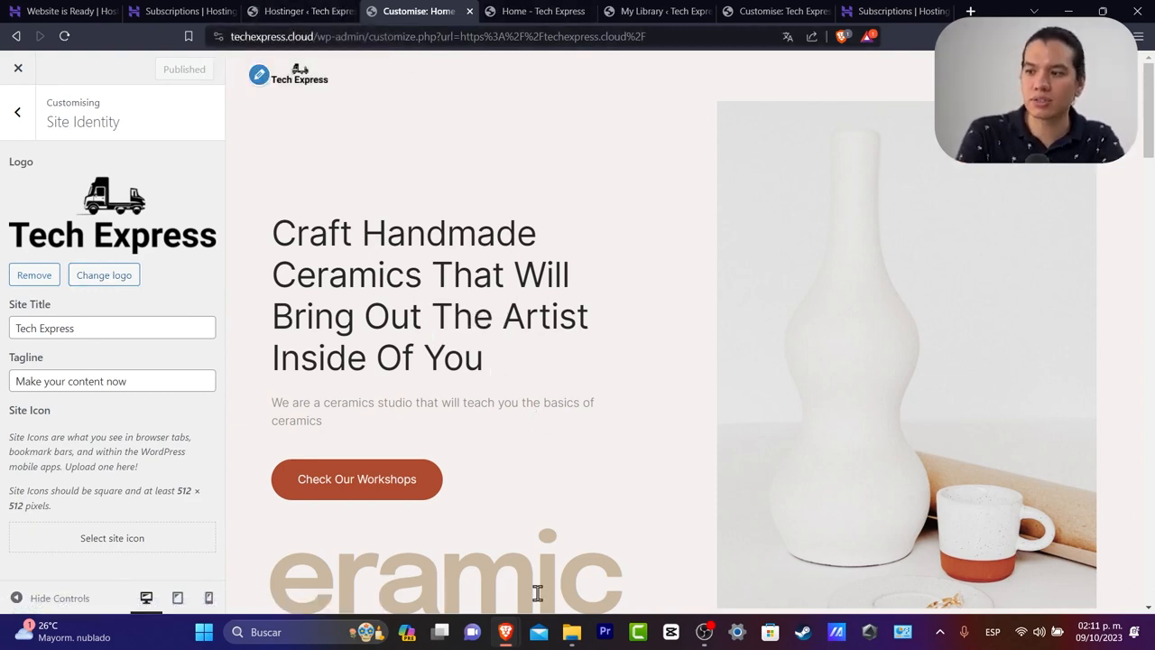
mouse_move(507, 636)
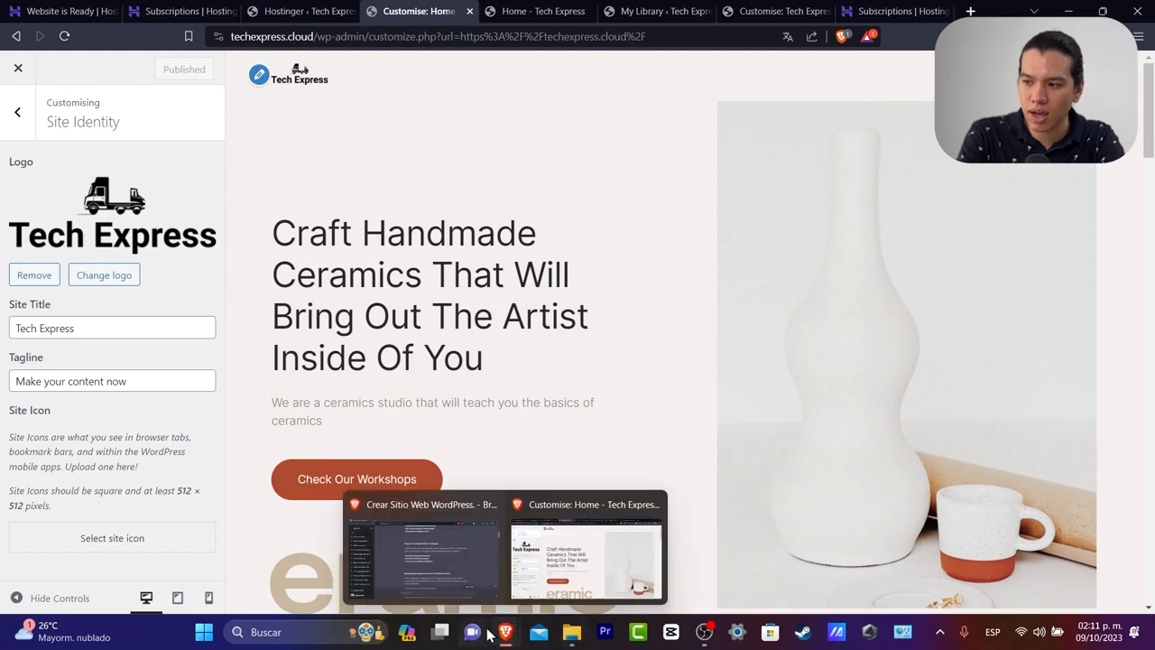
left_click(424, 555)
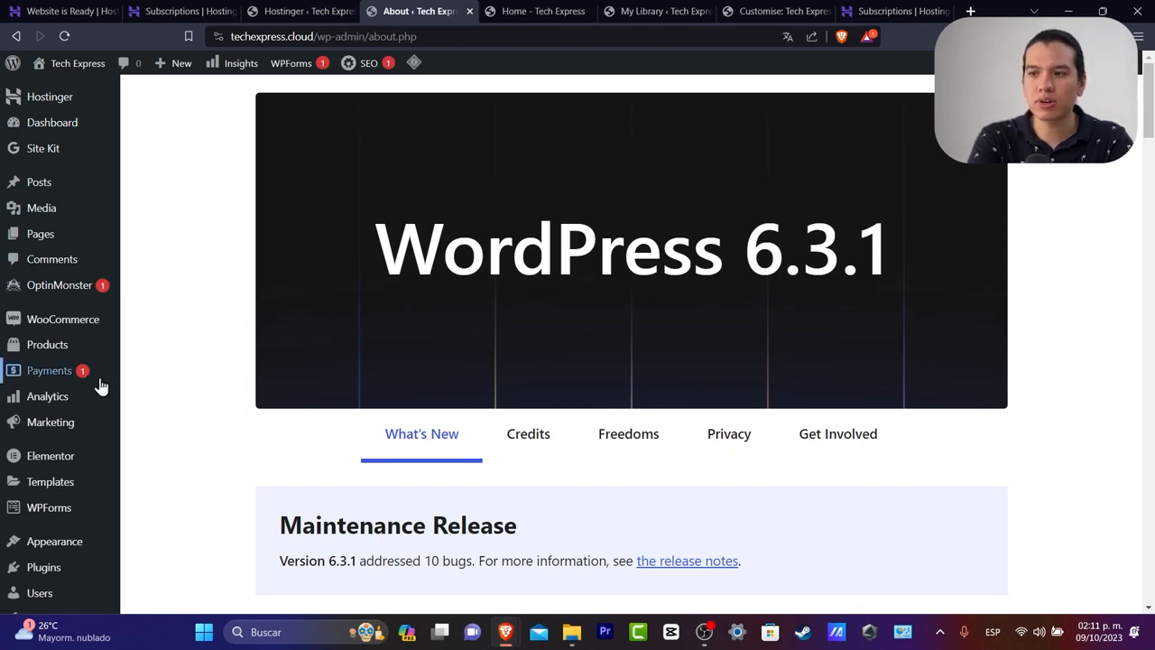
- Review the WooCommerce Analytics Overview: $0.00 sales, 0 orders and empty October 2023 charts
left_click(76, 400)
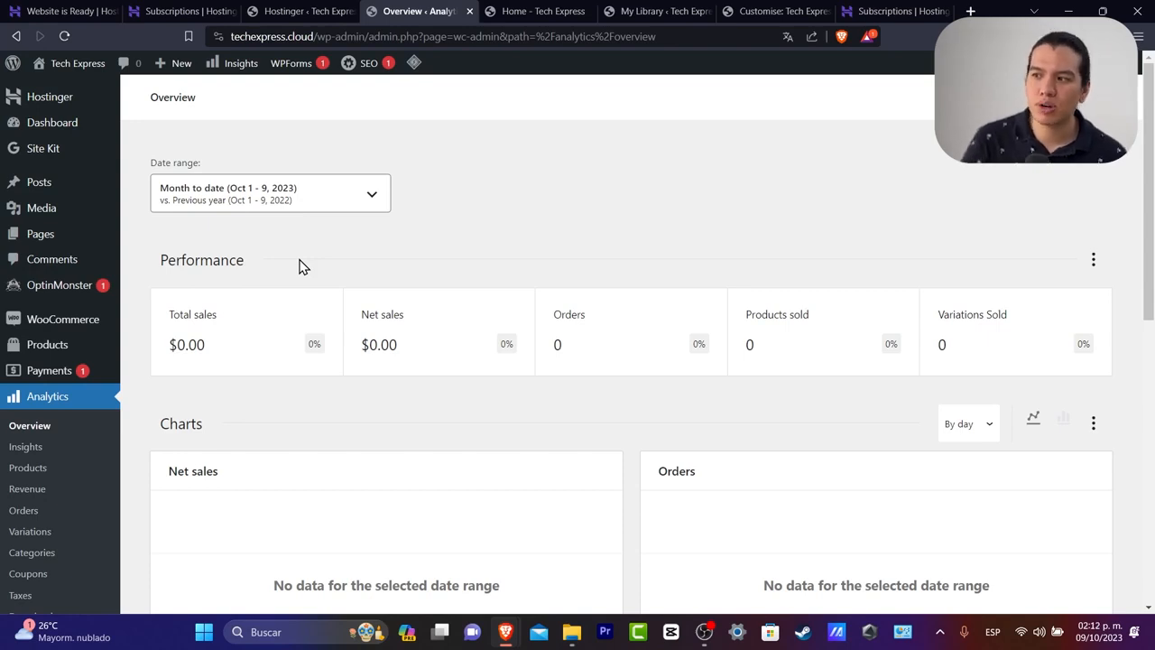
scroll(369, 286, "down", 5)
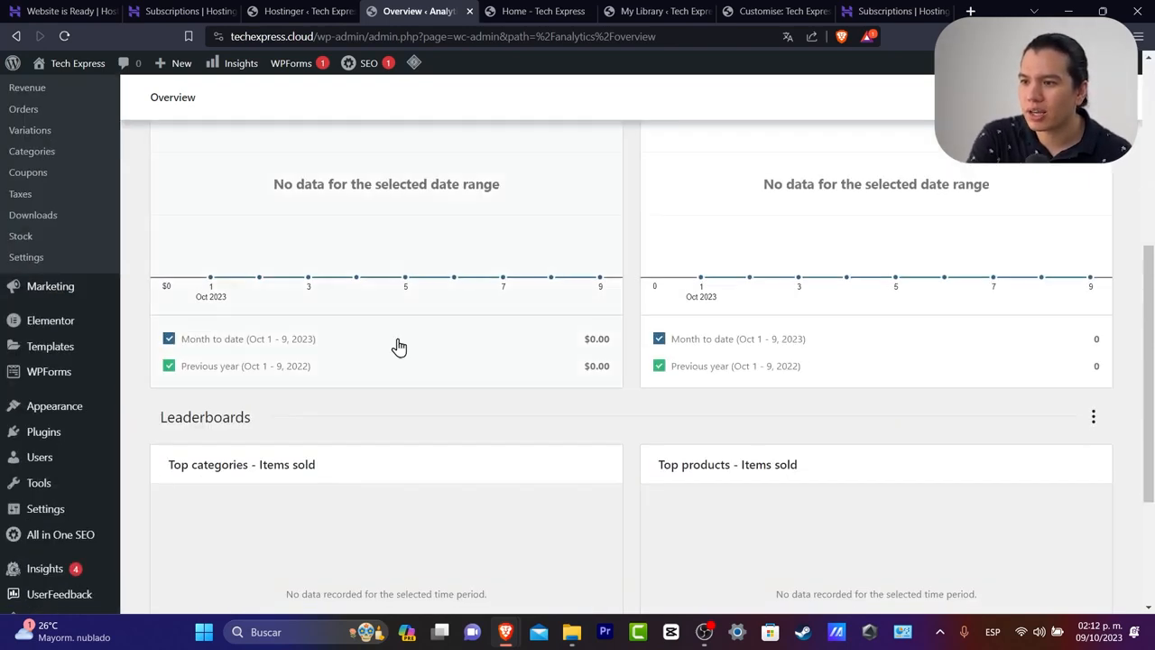
scroll(528, 352, "up", 2)
scroll(531, 360, "down", 2)
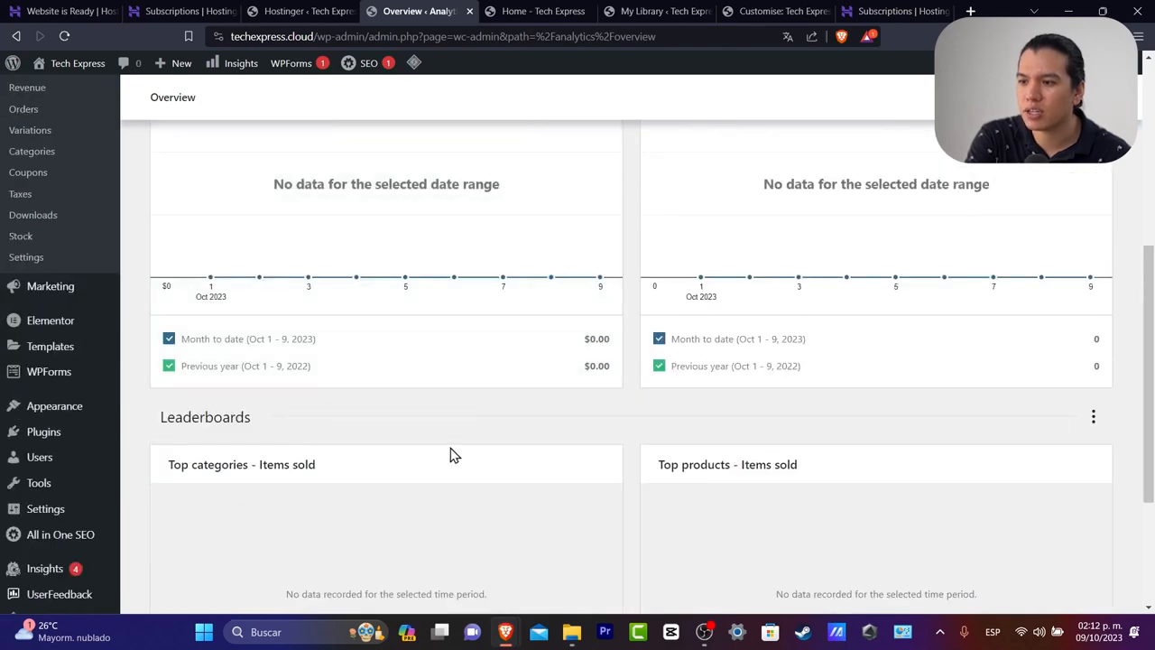
scroll(447, 445, "down", 3)
scroll(458, 436, "up", 7)
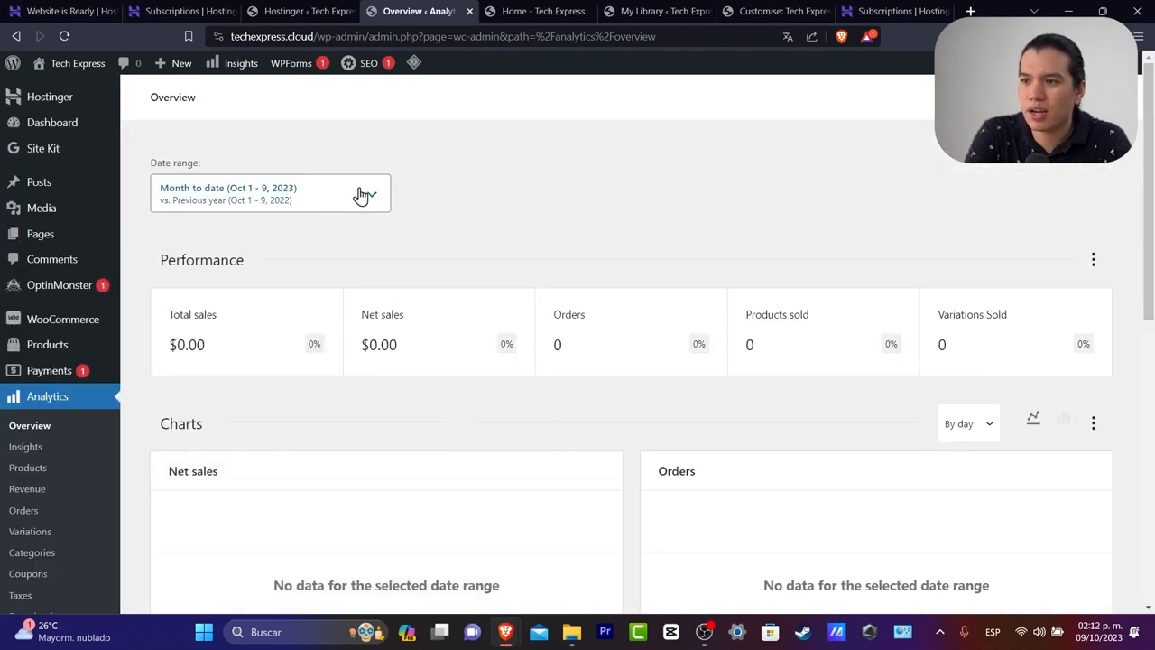
mouse_move(78, 316)
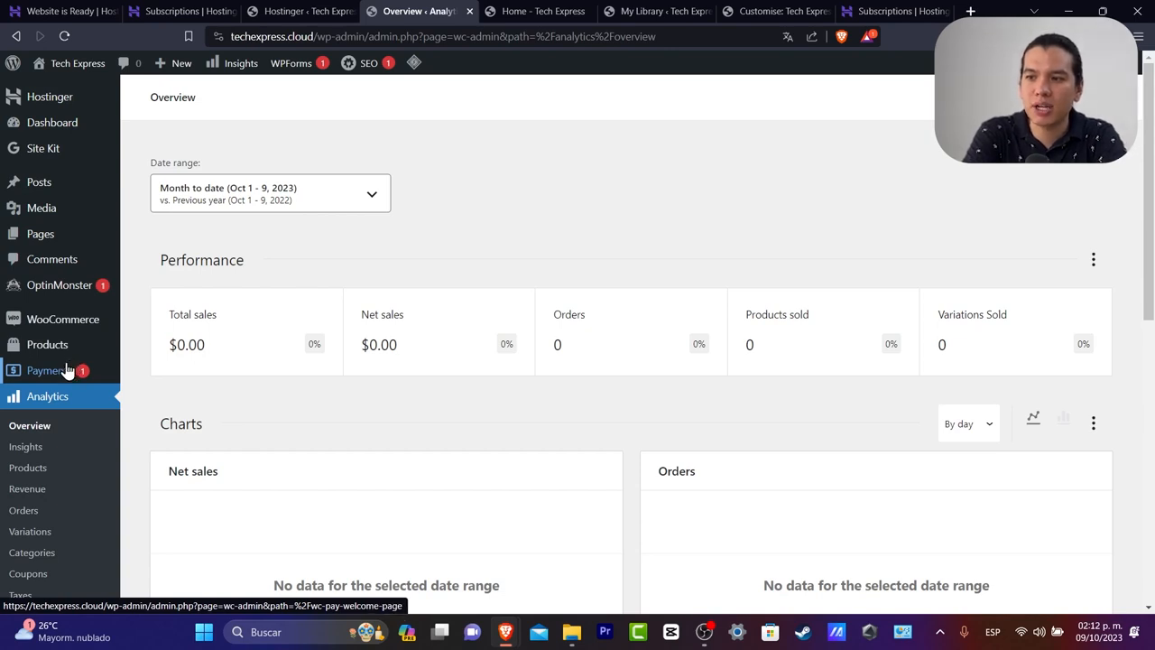
scroll(61, 454, "down", 2)
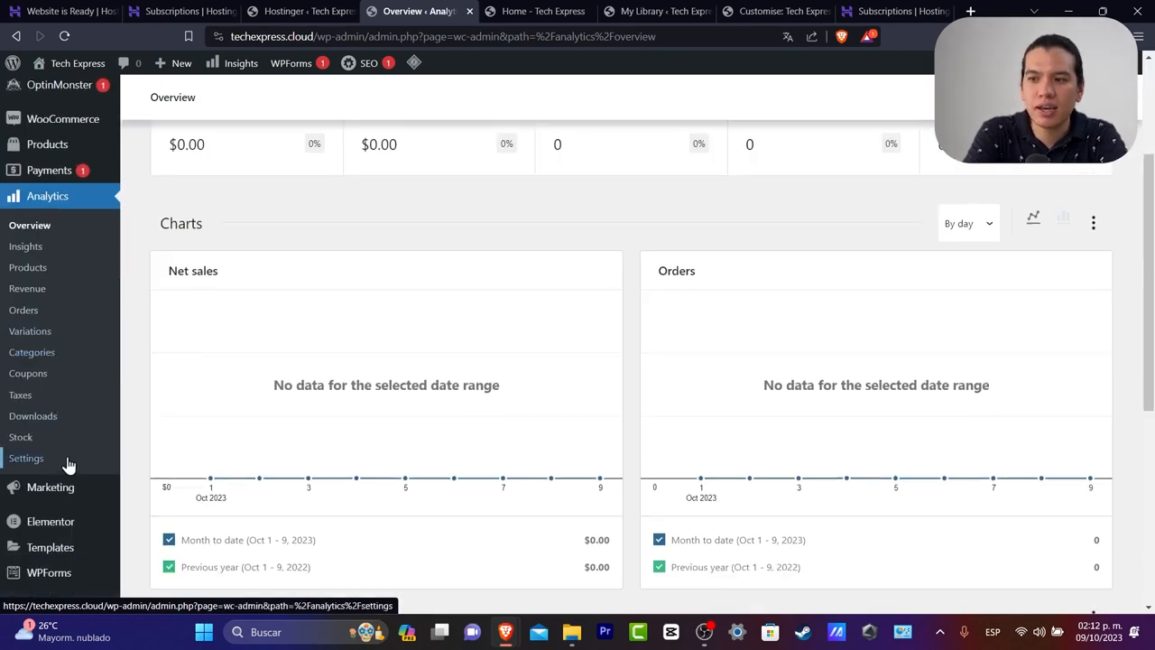
- Browse the Marketing overview's channels and email tools like Pinterest, Mailchimp, Klaviyo and Creative Mail
left_click(88, 487)
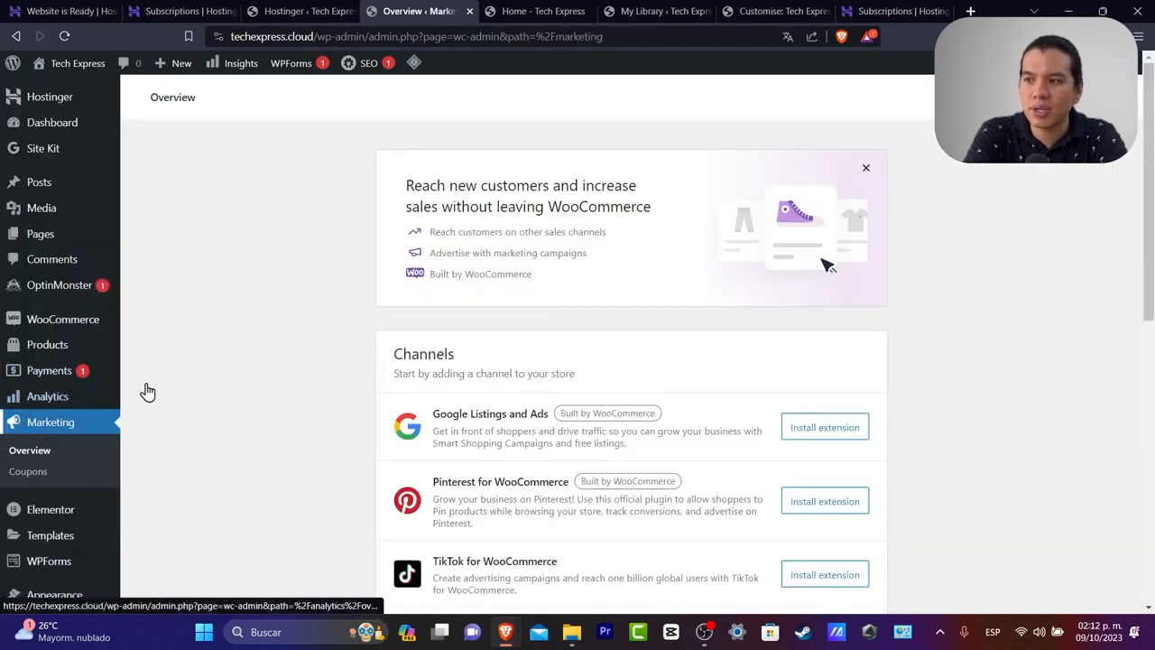
scroll(68, 415, "down", 2)
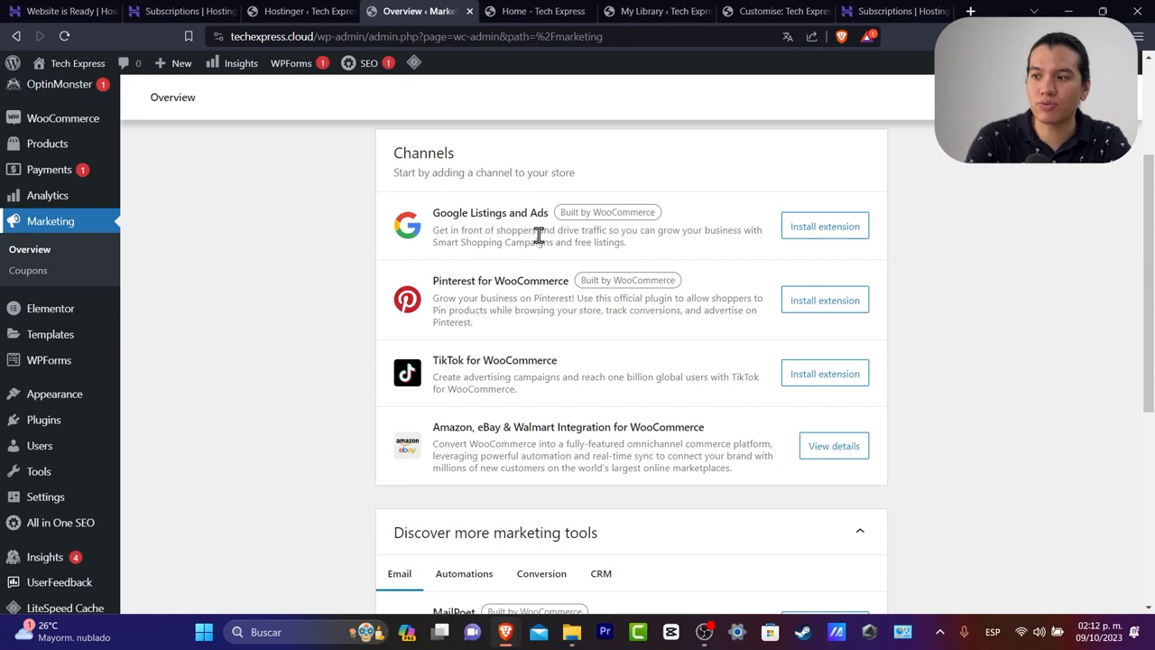
left_click_drag(461, 277, 538, 281)
left_click_drag(470, 213, 502, 214)
scroll(561, 238, "down", 5)
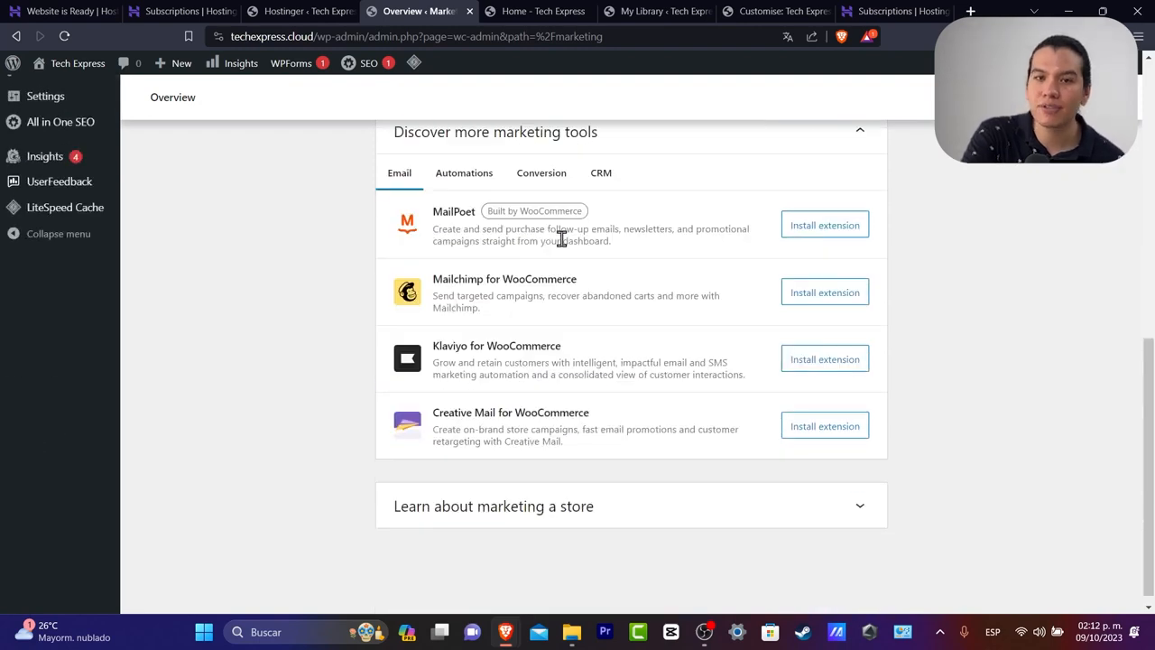
left_click_drag(459, 298, 434, 279)
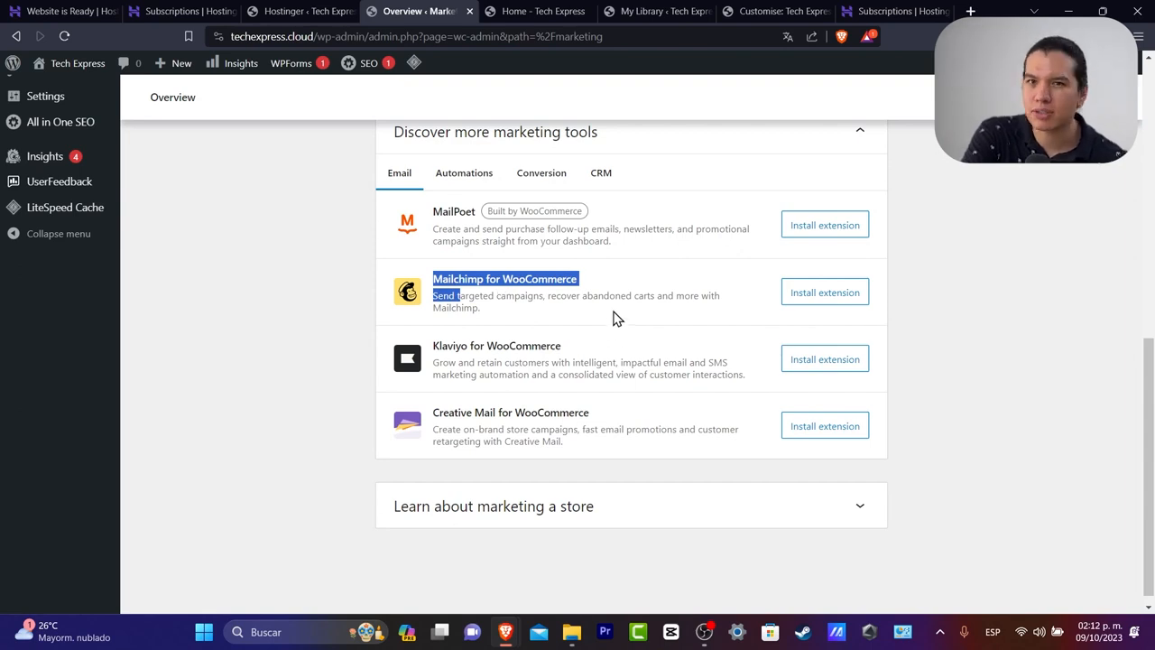
left_click_drag(520, 343, 546, 343)
left_click_drag(449, 412, 625, 411)
scroll(623, 410, "up", 2)
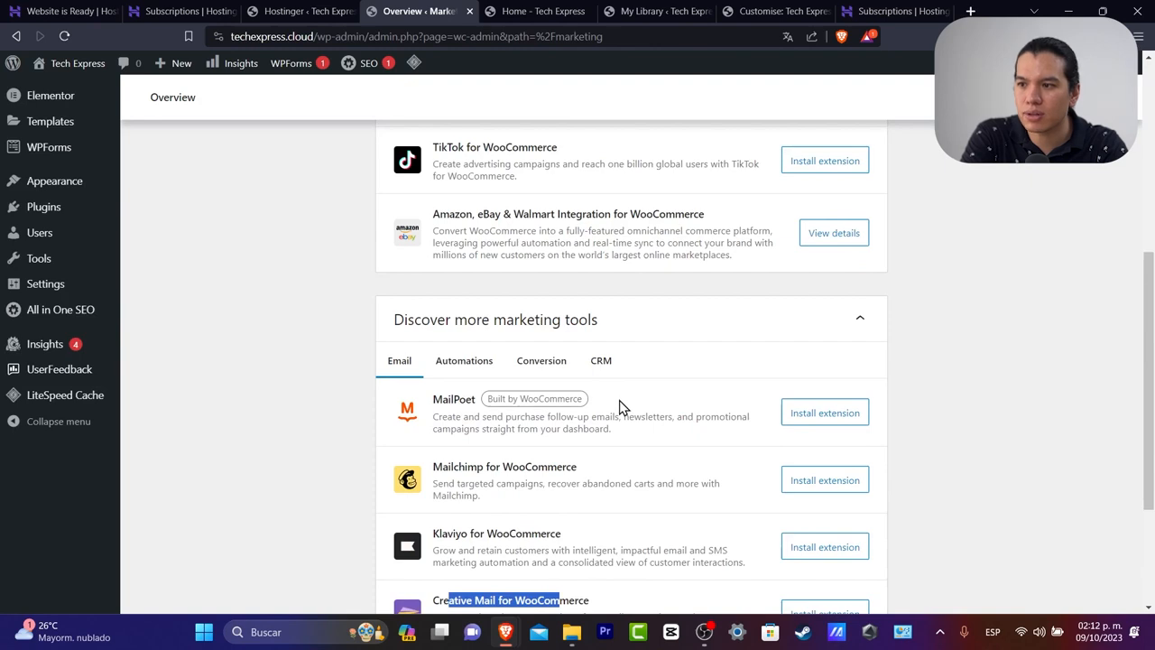
mouse_move(97, 219)
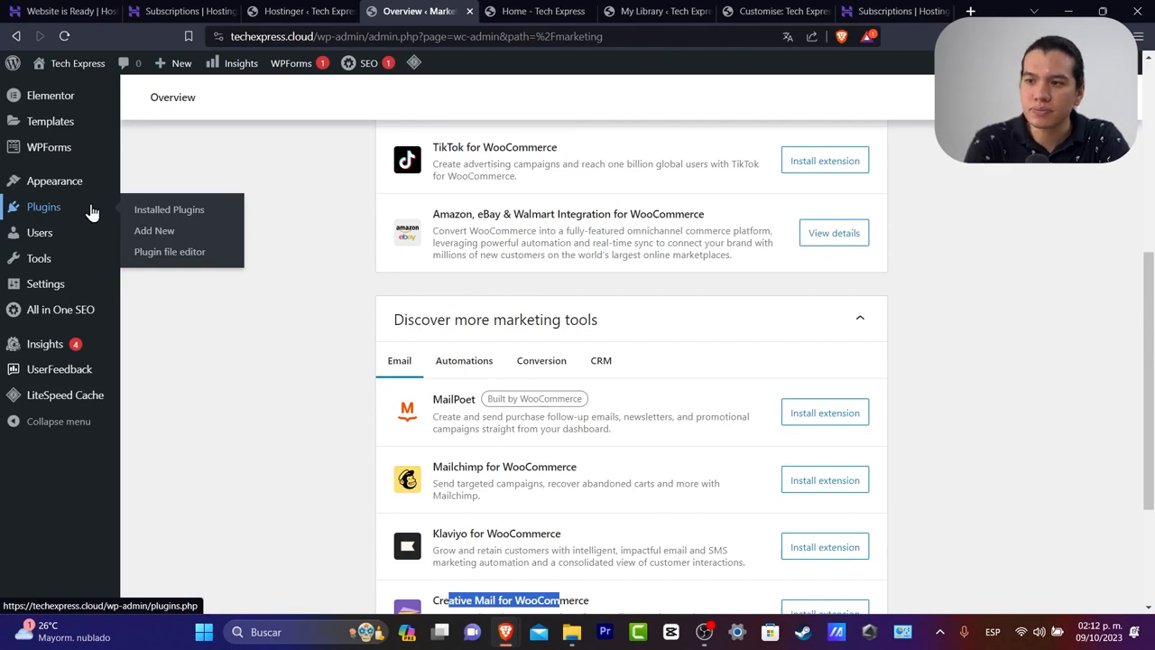
- Review the 11 installed plugins, led by All in One SEO and Elementor
left_click(91, 214)
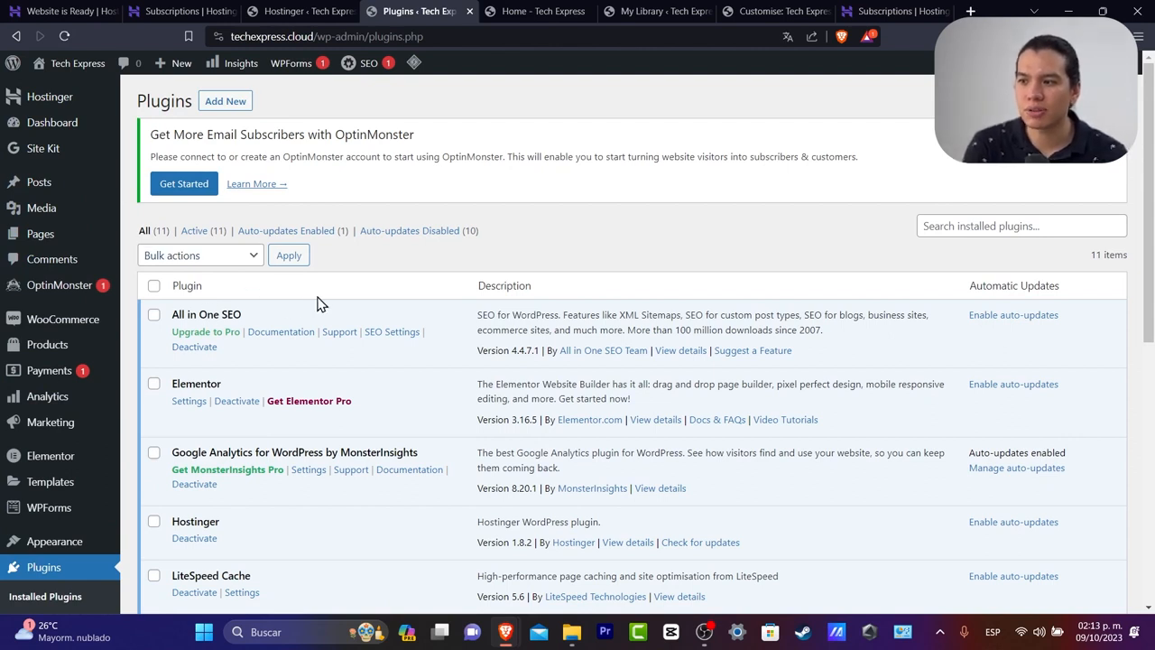
left_click_drag(242, 314, 189, 314)
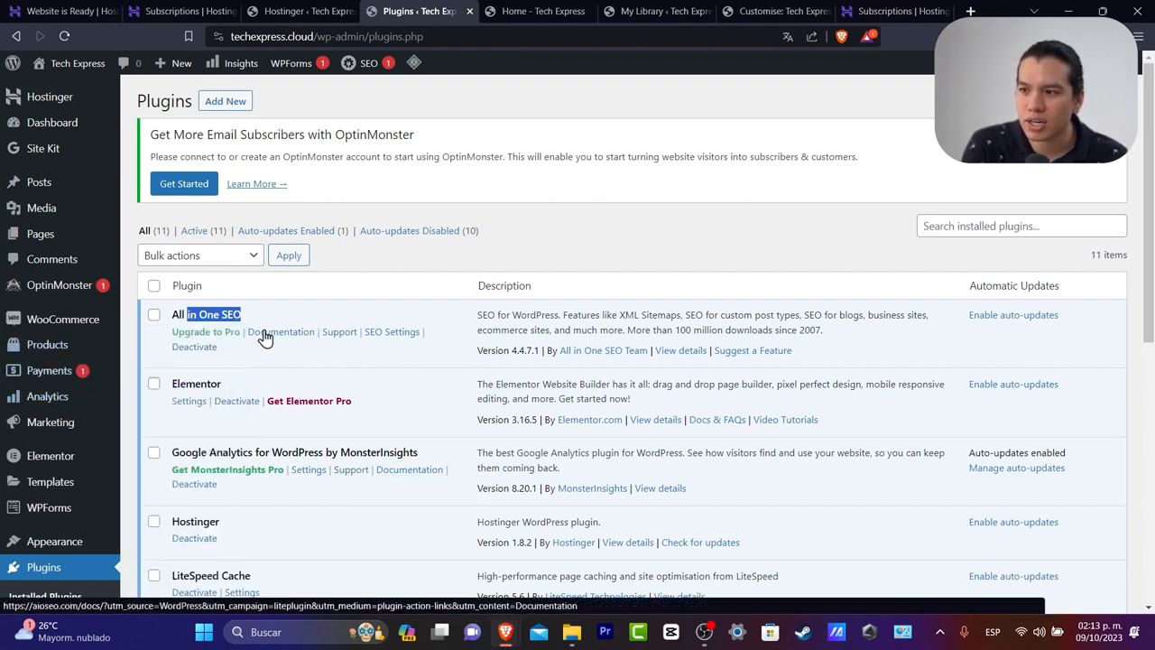
left_click(1037, 227)
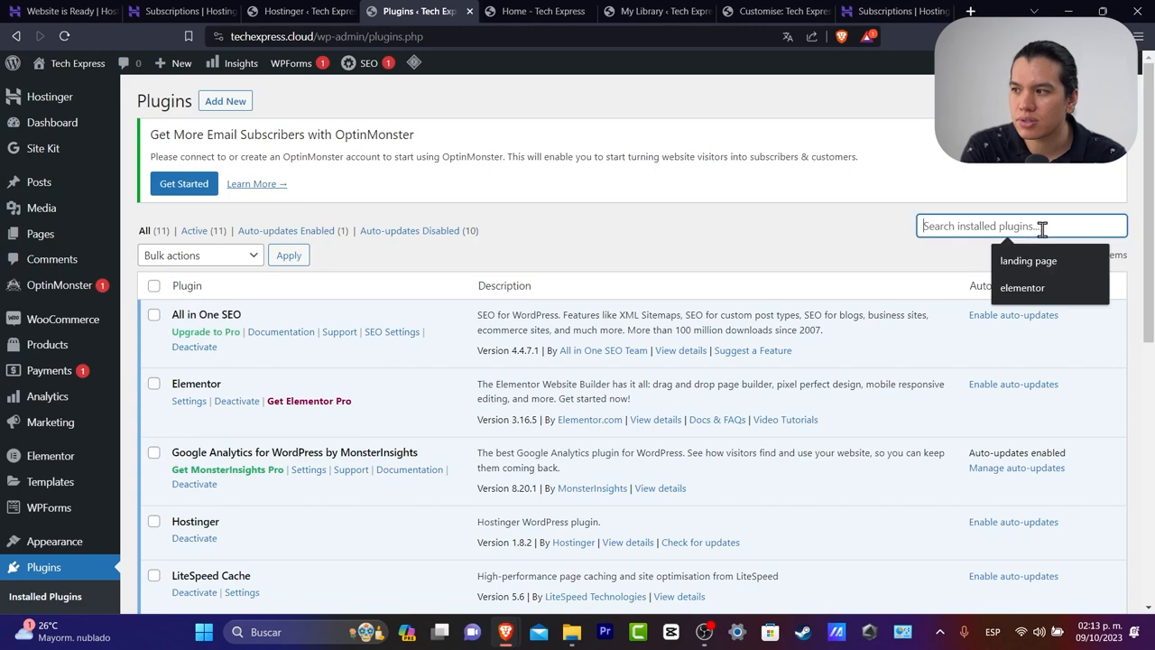
- Install and activate Yoast SEO from the Popular plugins, then open the OptinMonster dashboard
left_click(228, 101)
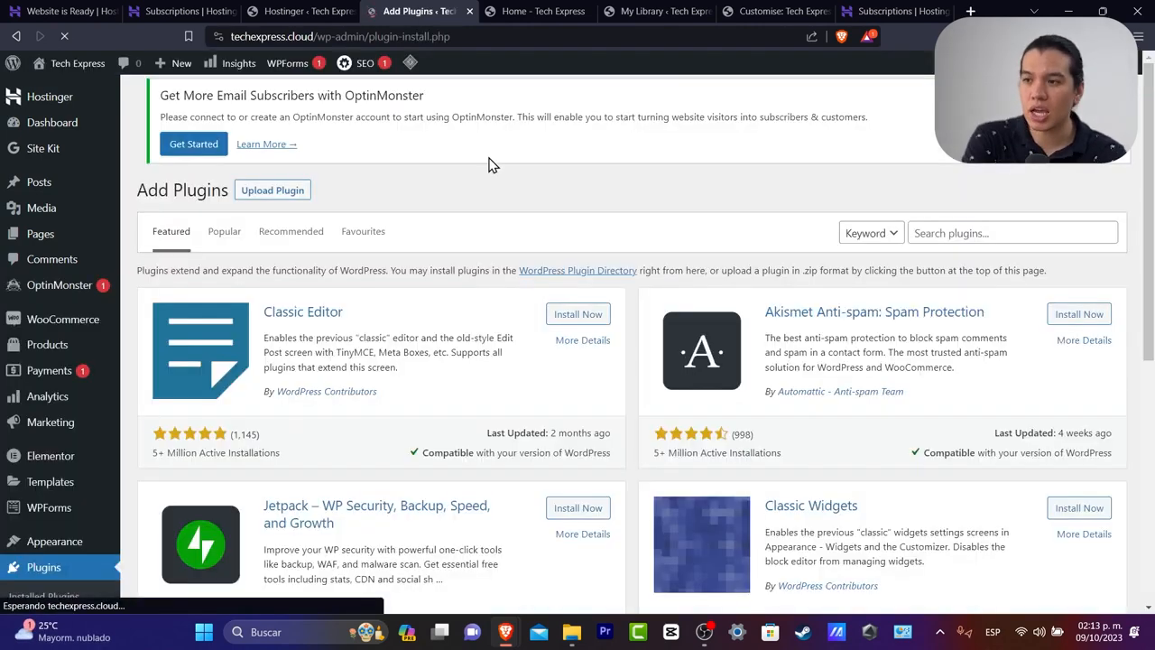
left_click(240, 244)
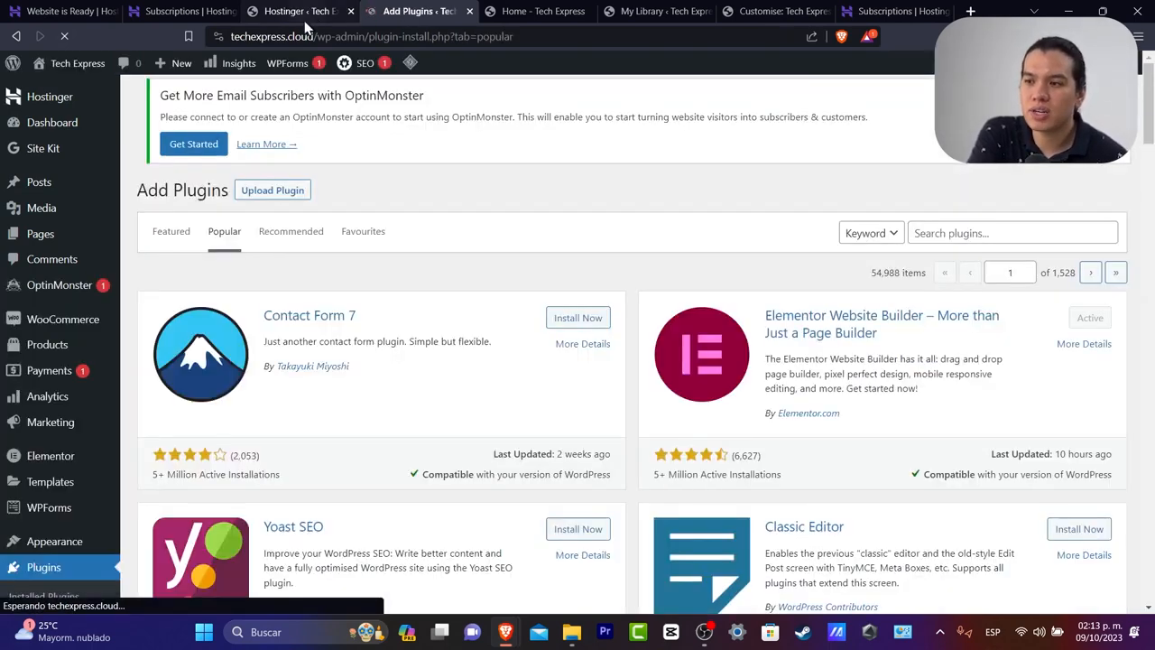
scroll(611, 213, "down", 2)
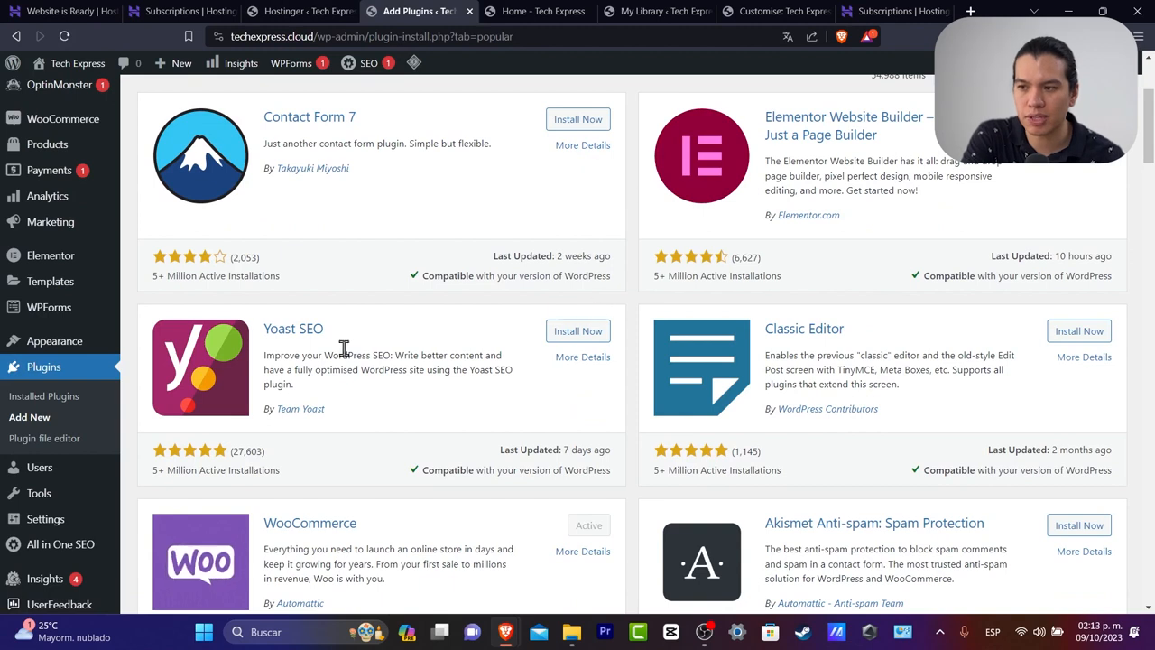
left_click(553, 332)
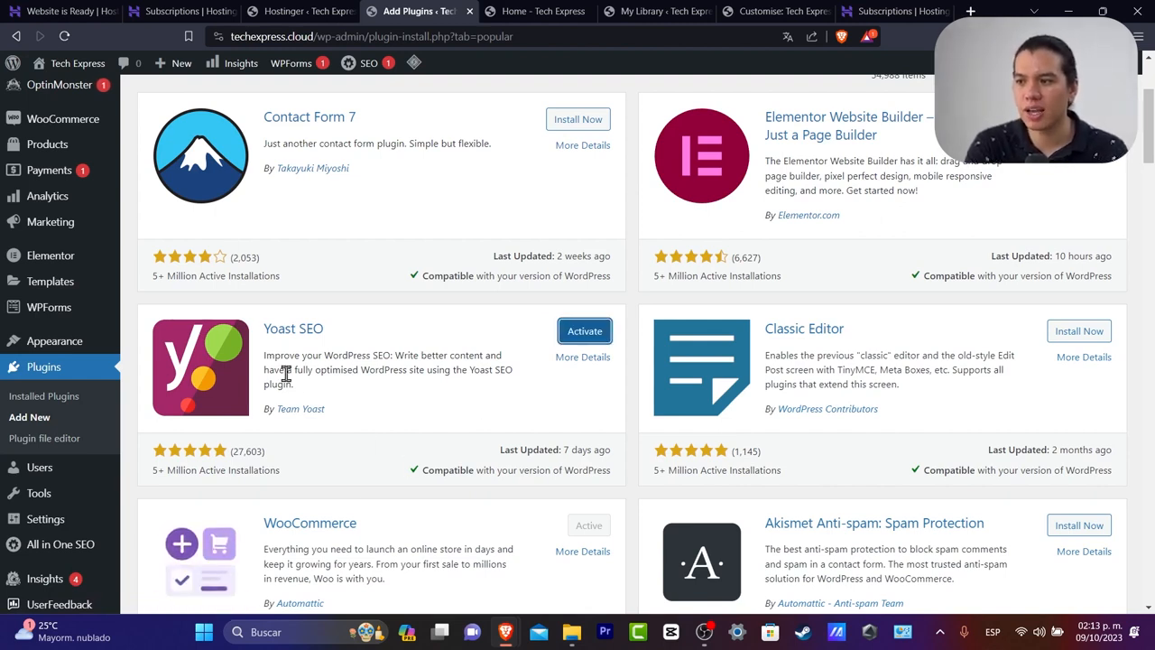
left_click(584, 334)
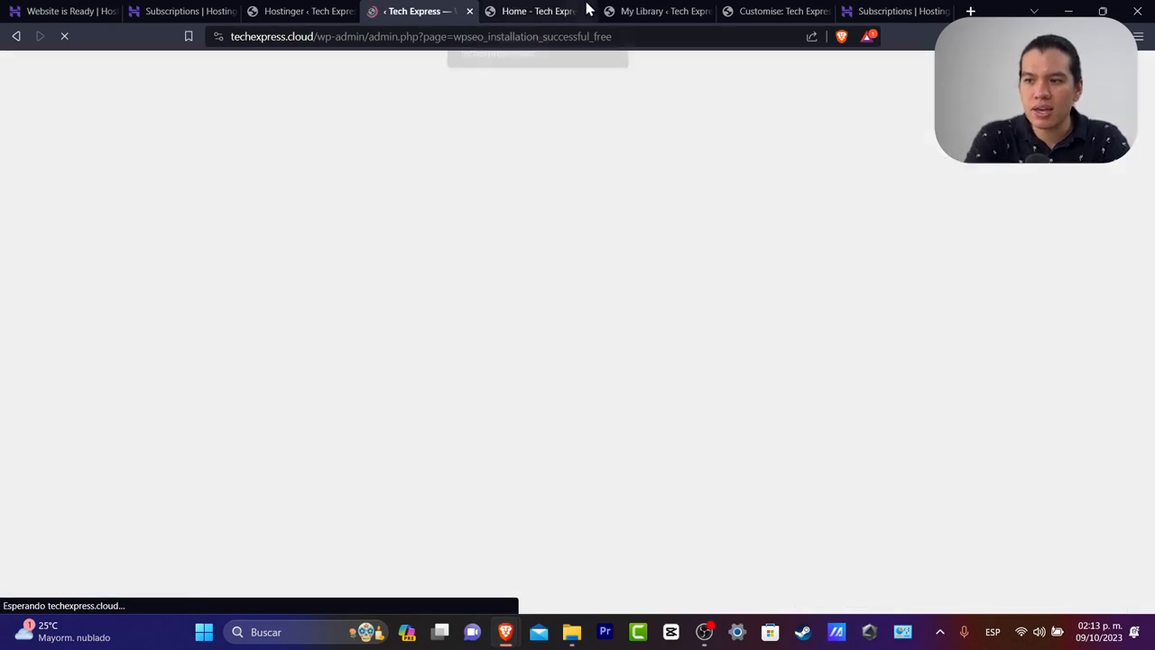
left_click(184, 220)
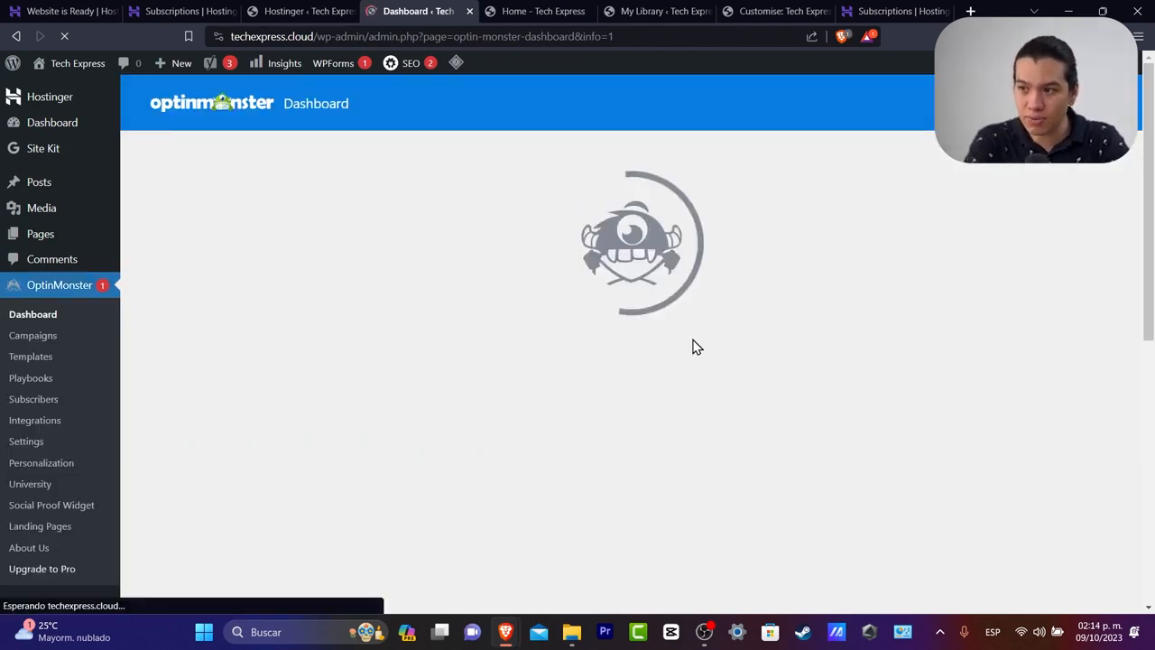
- Back in hPanel, dismiss the news panel and show techexpress.cloud on the Websites page
left_click(149, 10)
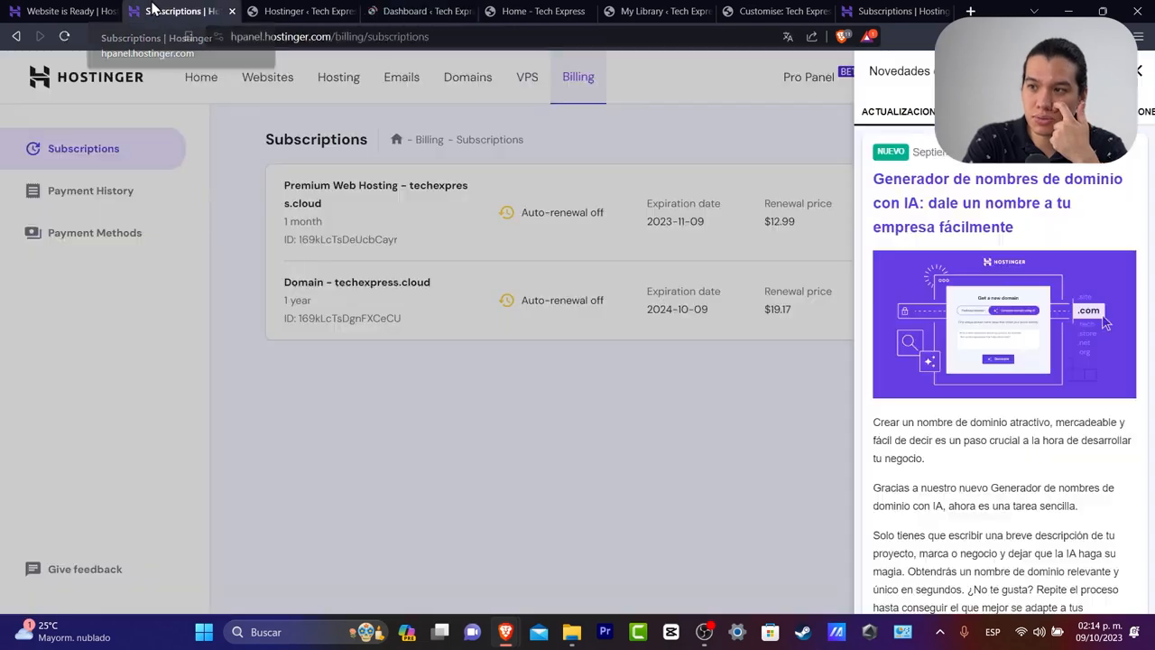
left_click(578, 482)
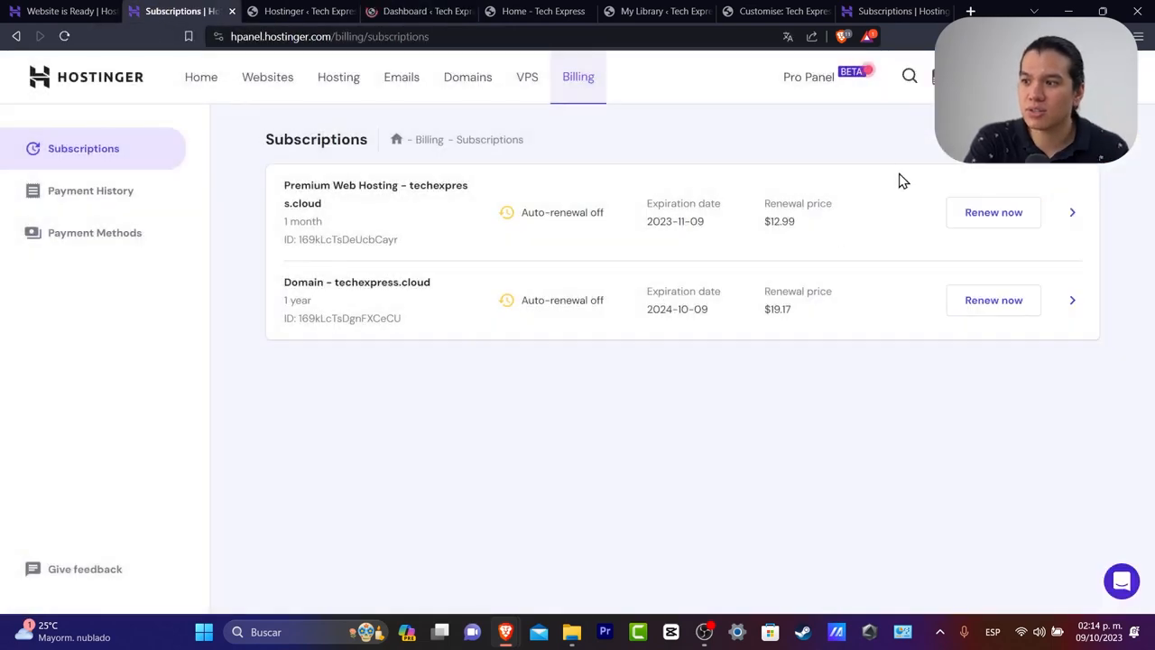
left_click(203, 78)
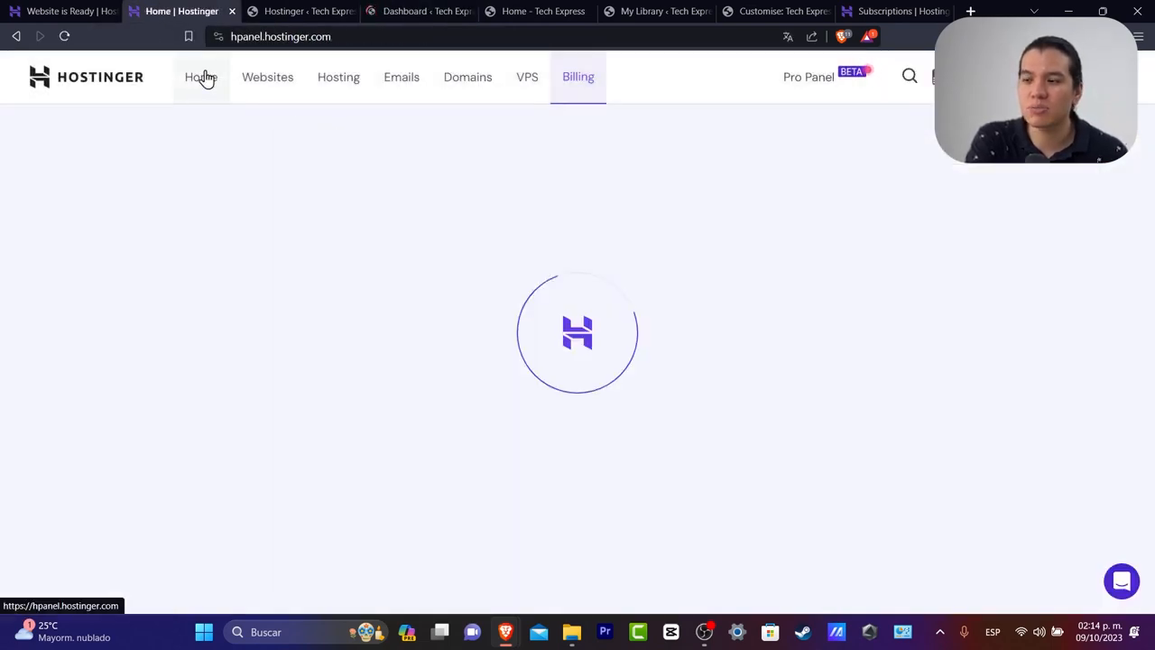
left_click(280, 94)
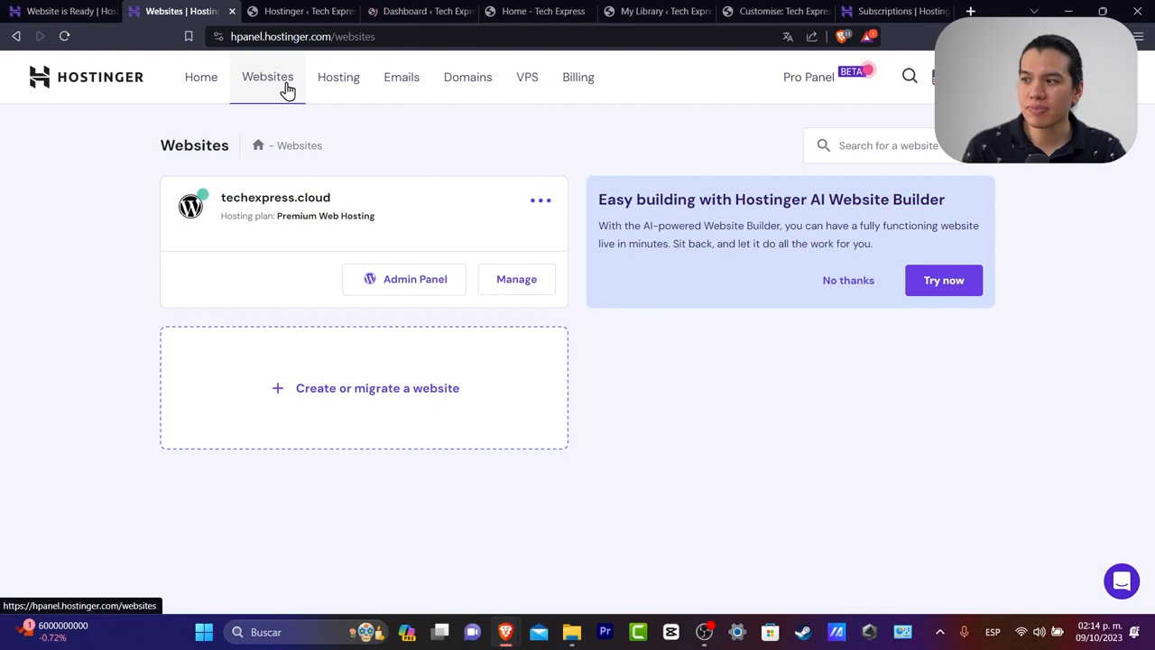
- Start an AI Website Builder site with brand name 'Tech Express' and type Online store
left_click(942, 283)
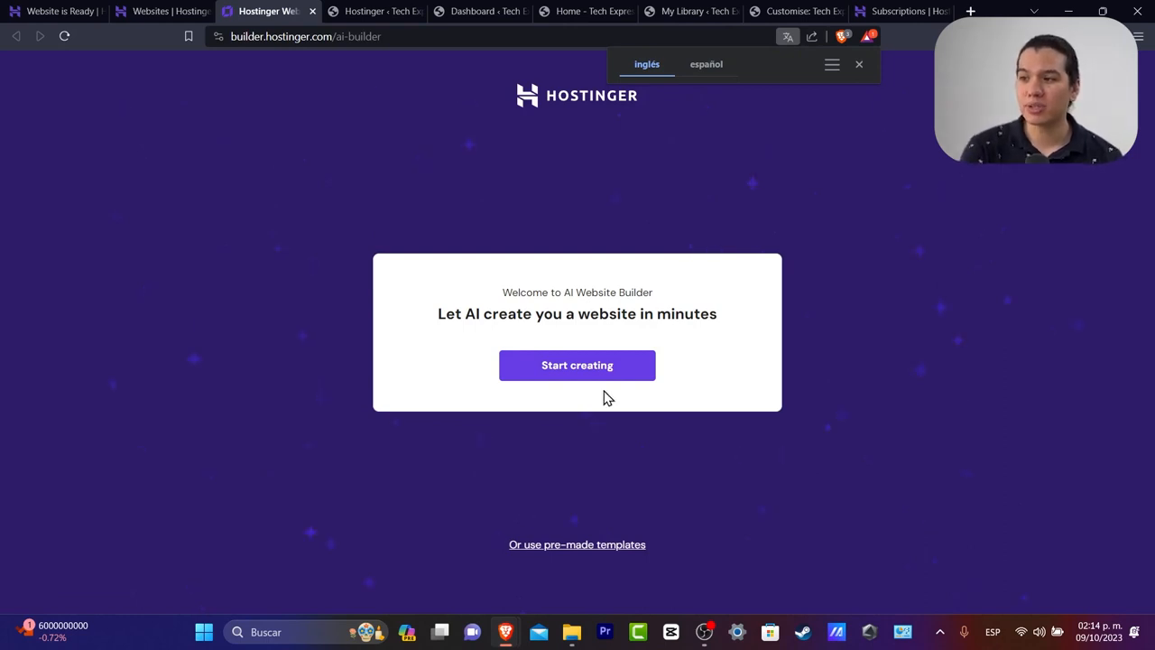
left_click(586, 366)
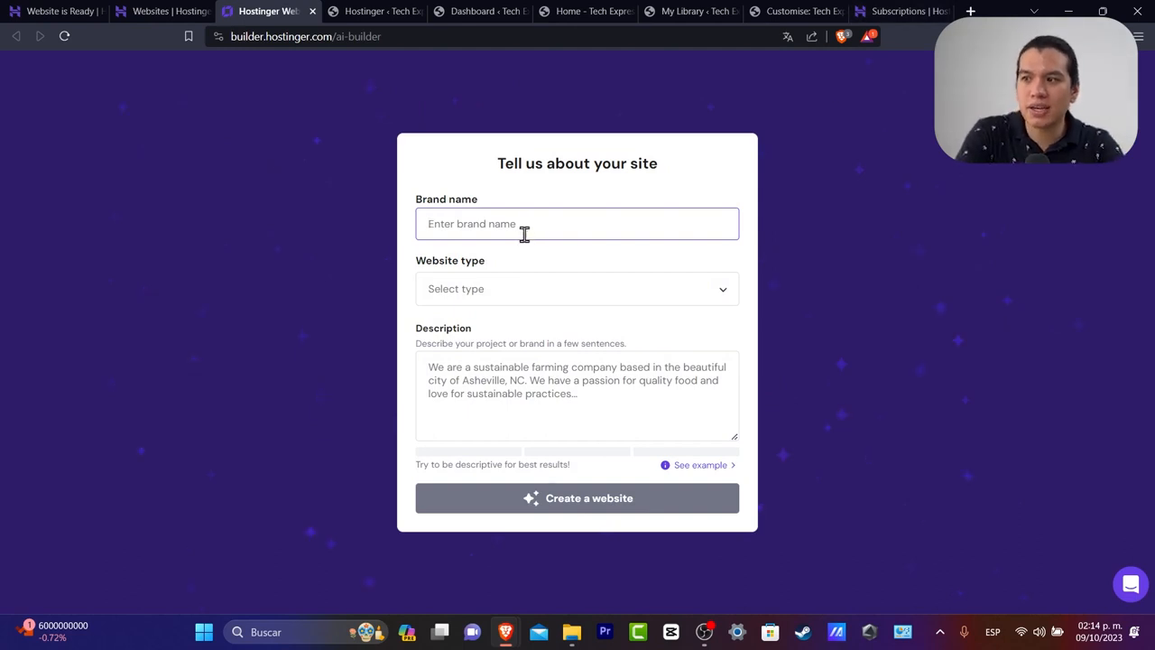
type("Tech Express")
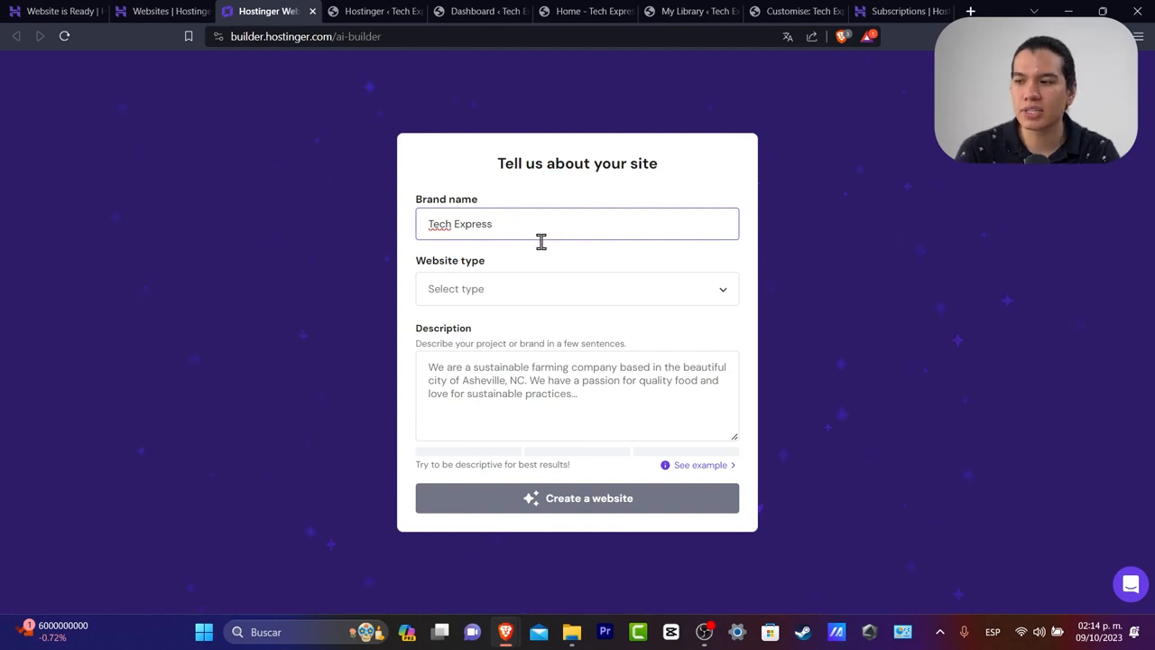
left_click(539, 285)
left_click(533, 332)
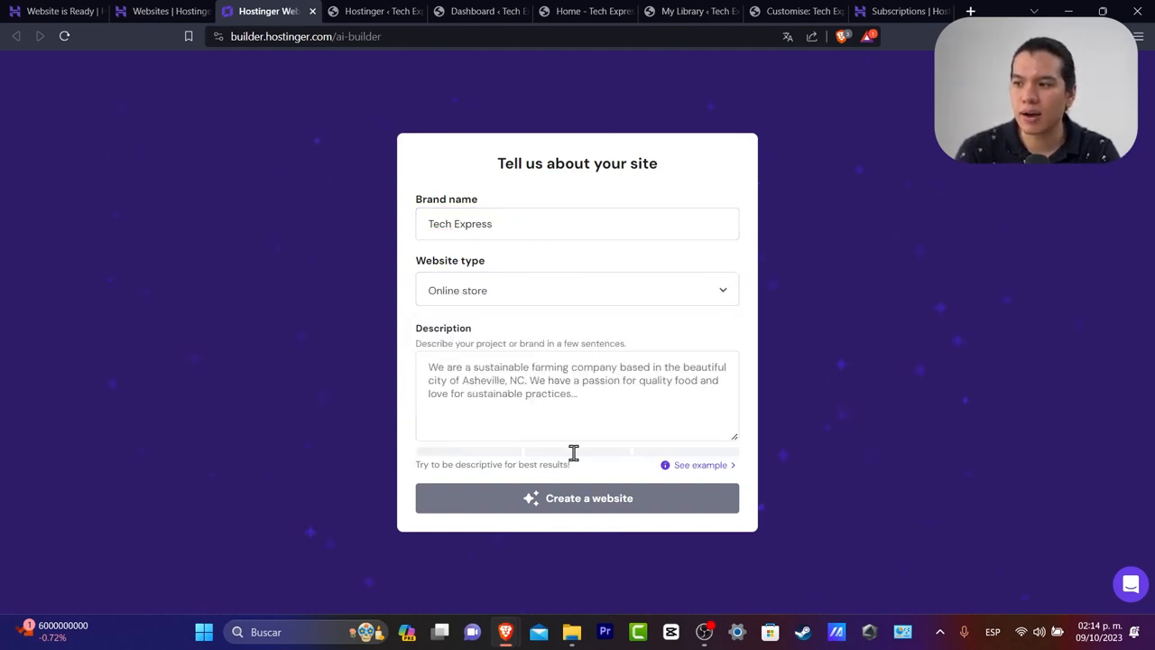
left_click(590, 420)
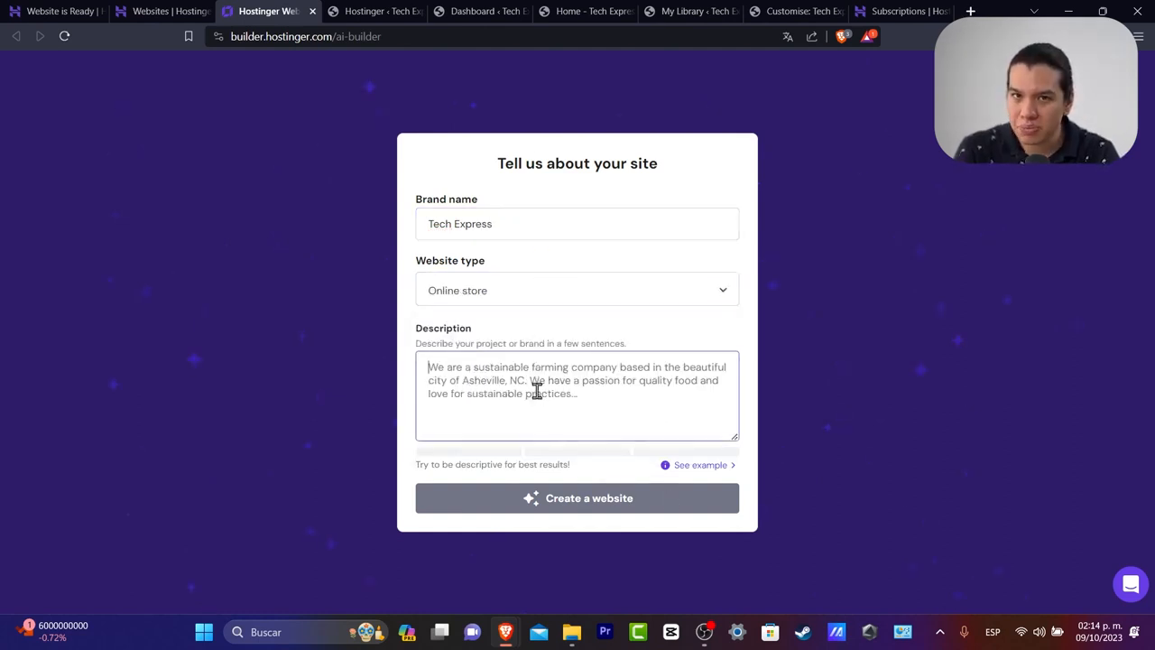